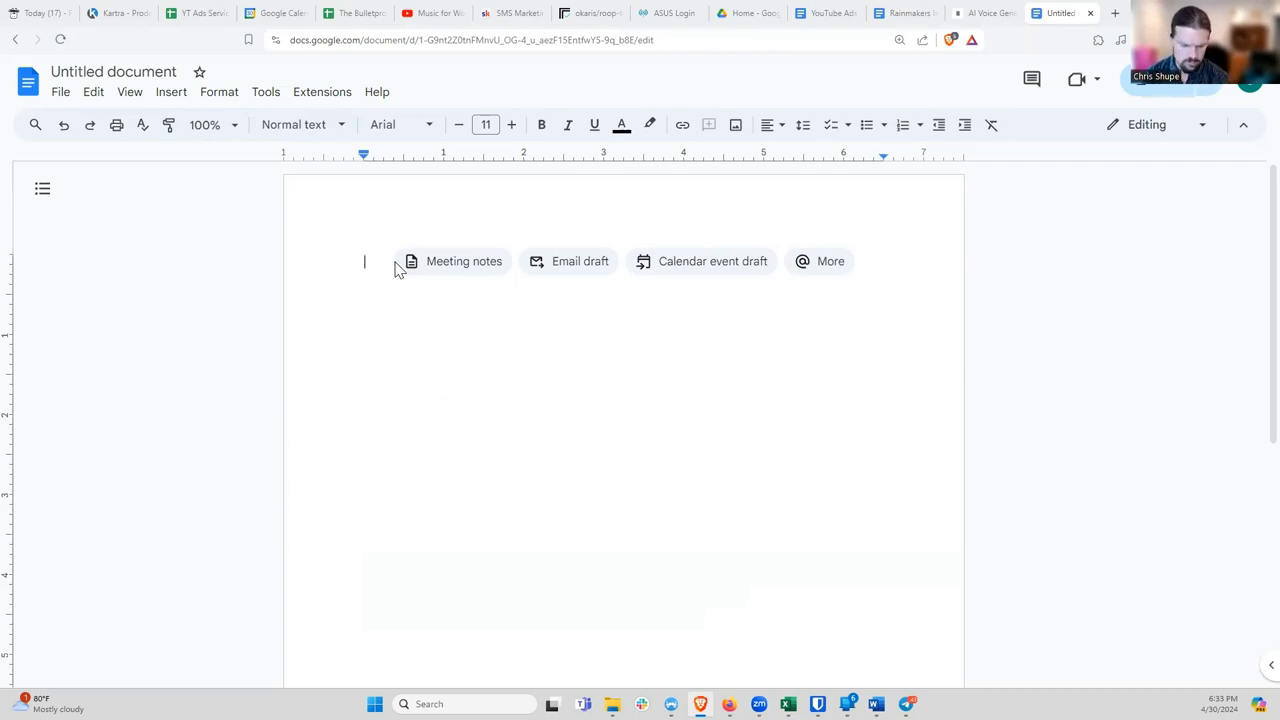
Step: Write the heading "Why?" with a dashed bullet beneath it reading "Majority of online content will be video"
type("Why?")
key("Return")
type("-")
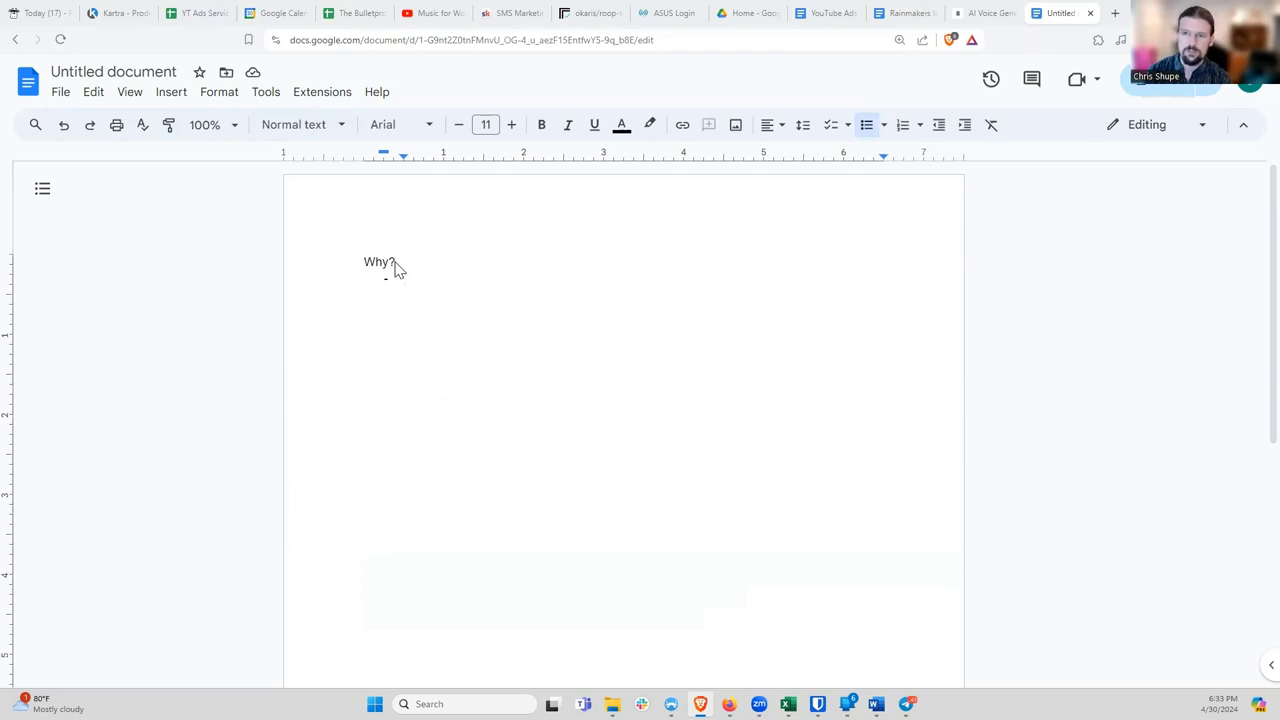
type("Majority o")
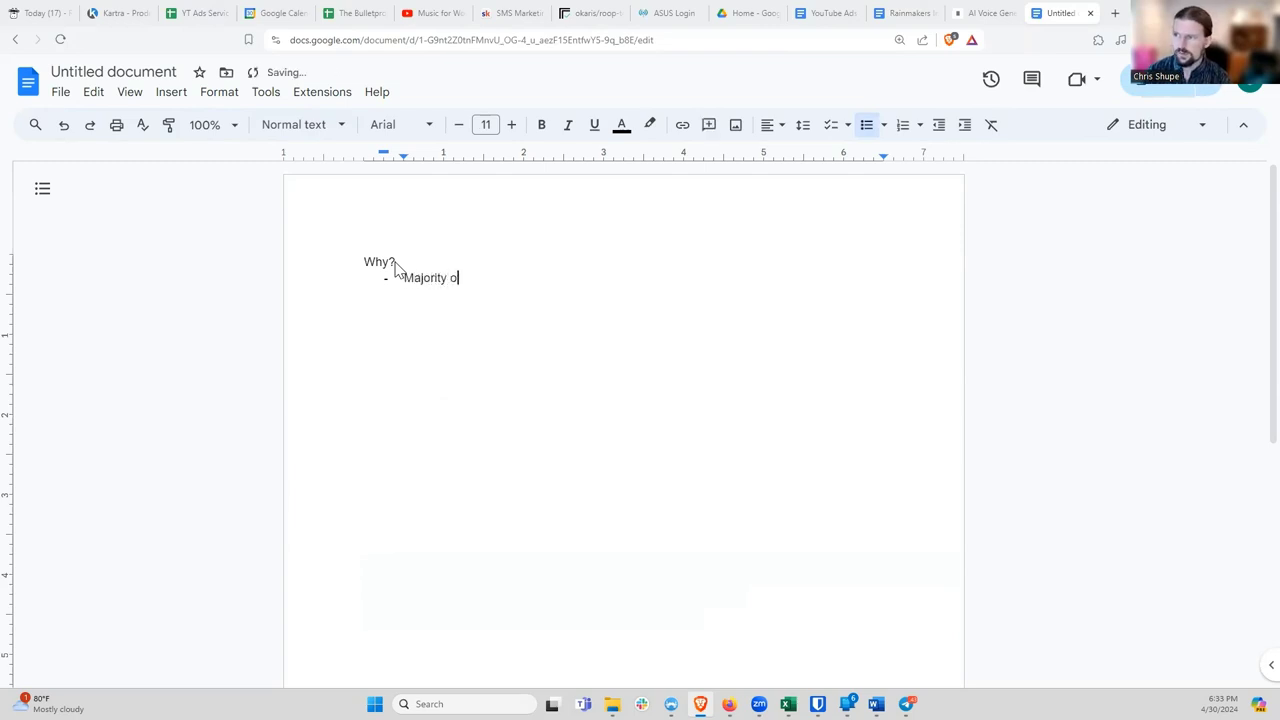
type("f online con")
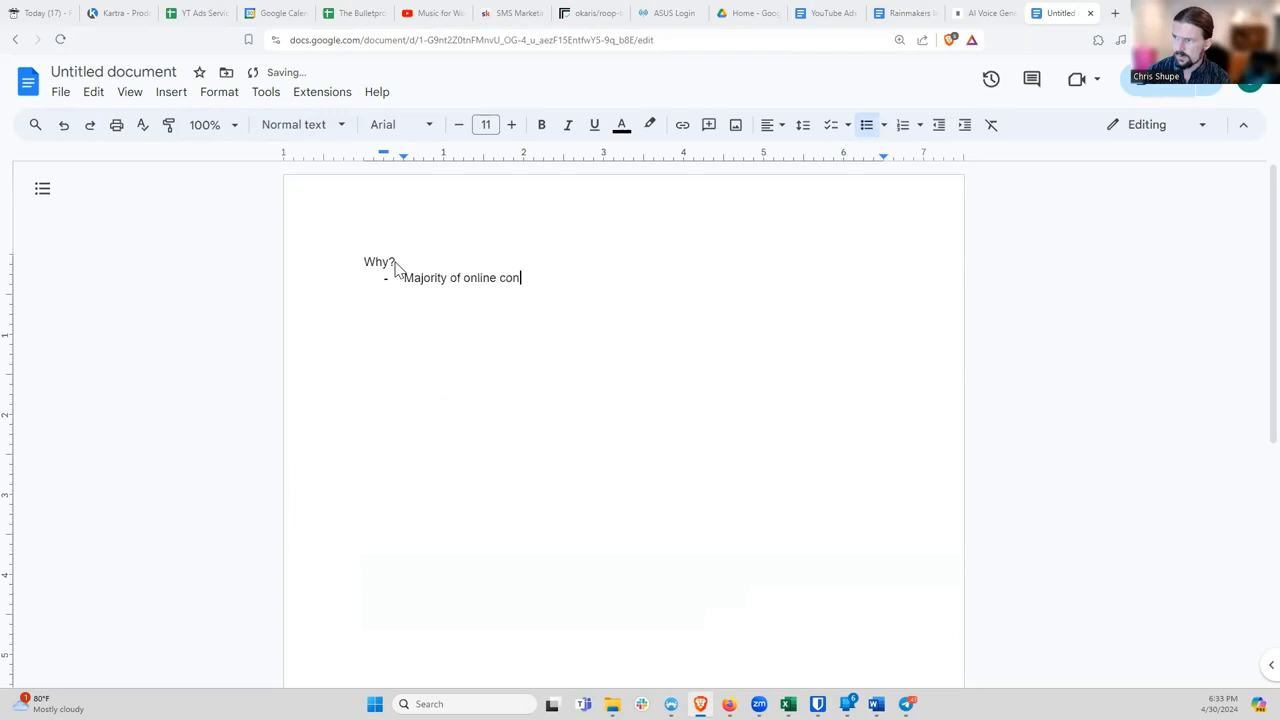
type("tent will be video")
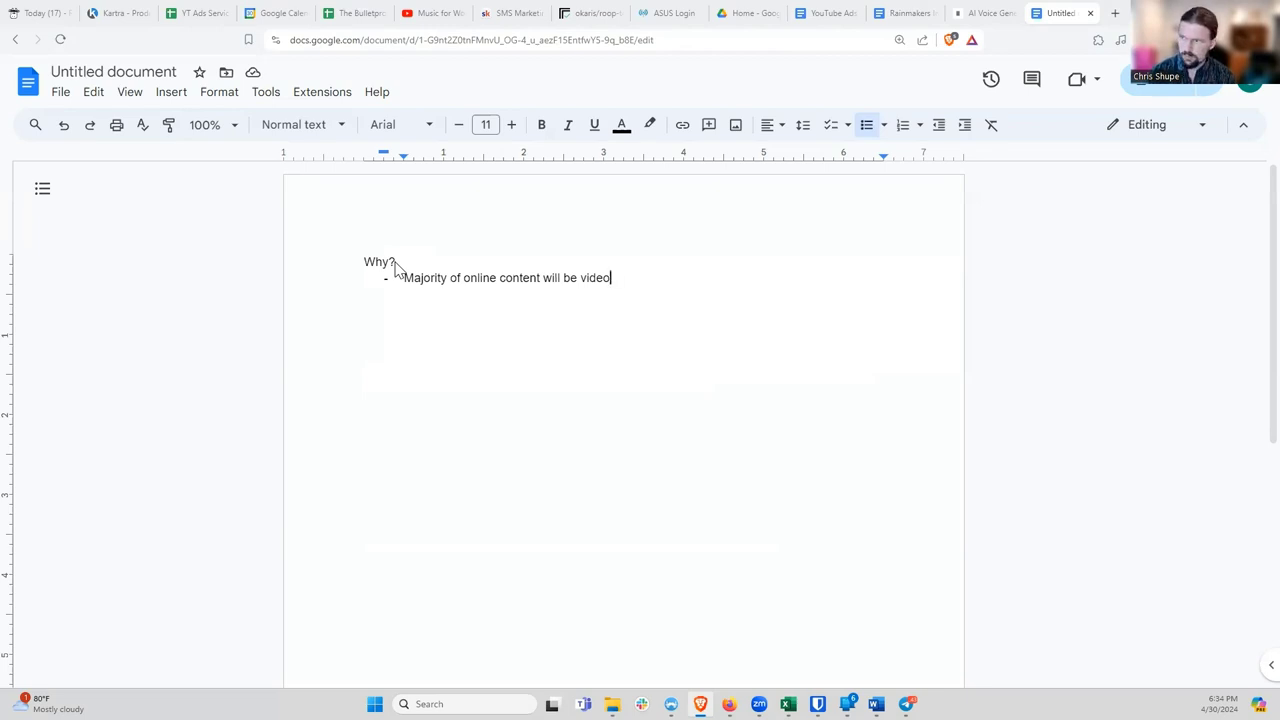
Step: End the bullet list and add the heading "2 ways to take in information:" after a blank line
key("Return")
key("Return")
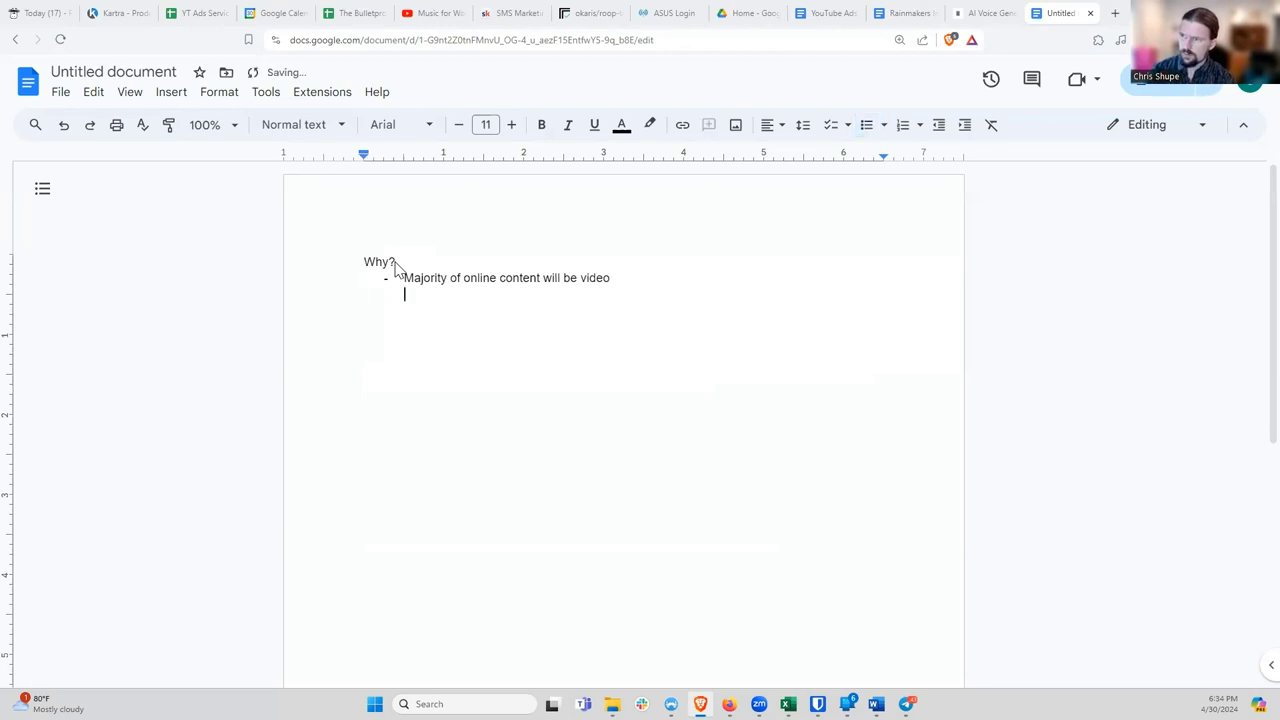
key("Return")
type("2 ways to ")
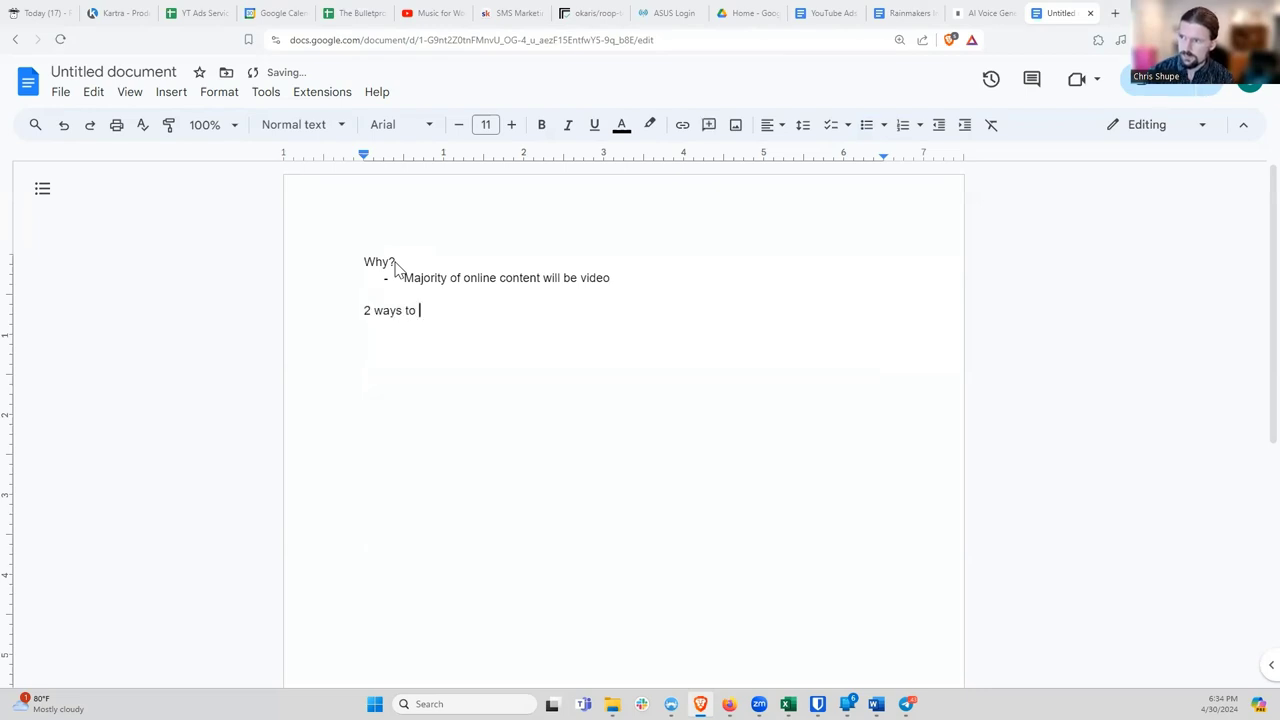
type("take in information:")
key("Return")
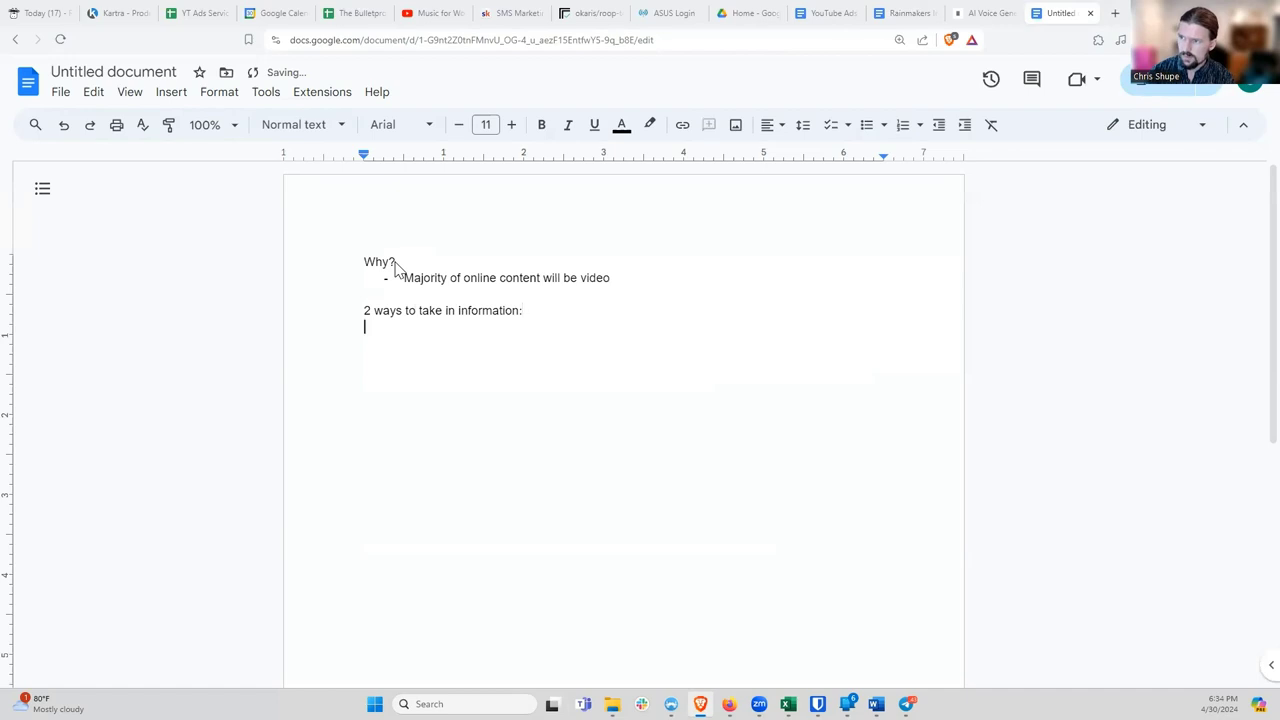
type("- Visua")
key("BackSpace")
key("BackSpace")
key("BackSpace")
key("BackSpace")
key("BackSpace")
key("BackSpace")
key("BackSpace")
key("BackSpace")
key("Return")
Step: Add the dashed bullets "Visual" and "Auditory" under the "2 ways to take in information:" heading
type("- Visual")
key("Return")
type("Auditory")
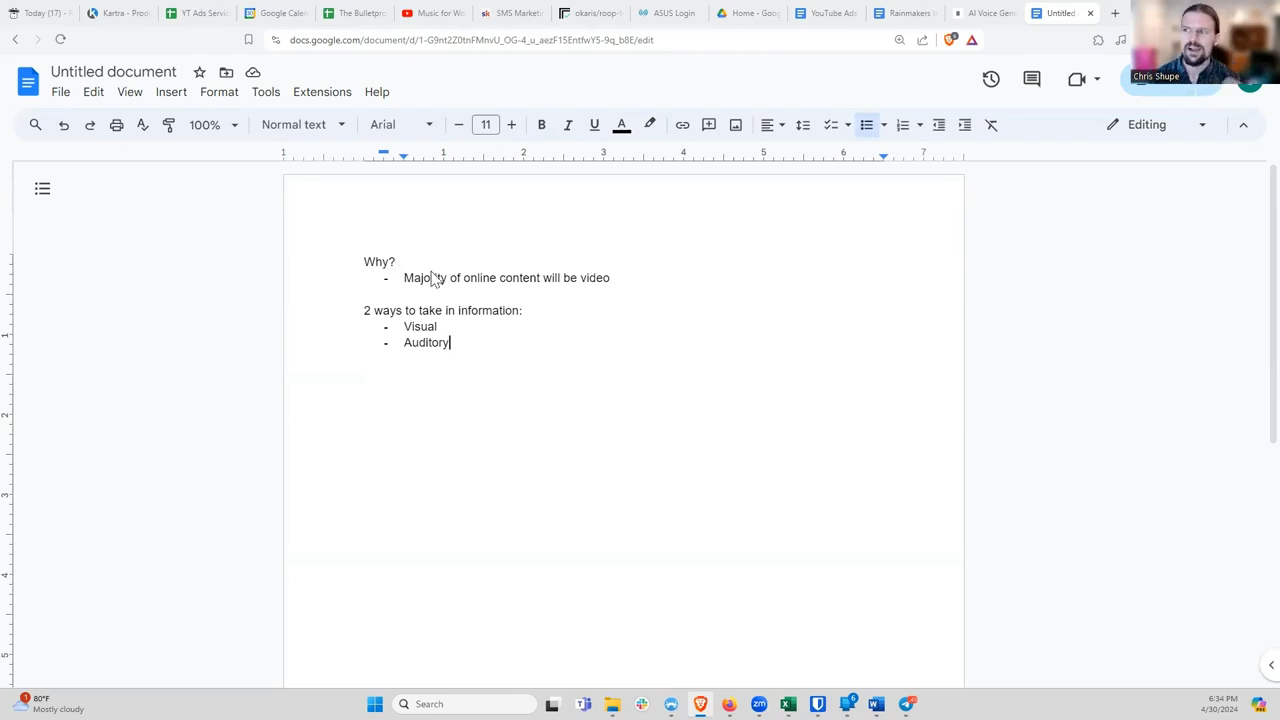
left_click(447, 325)
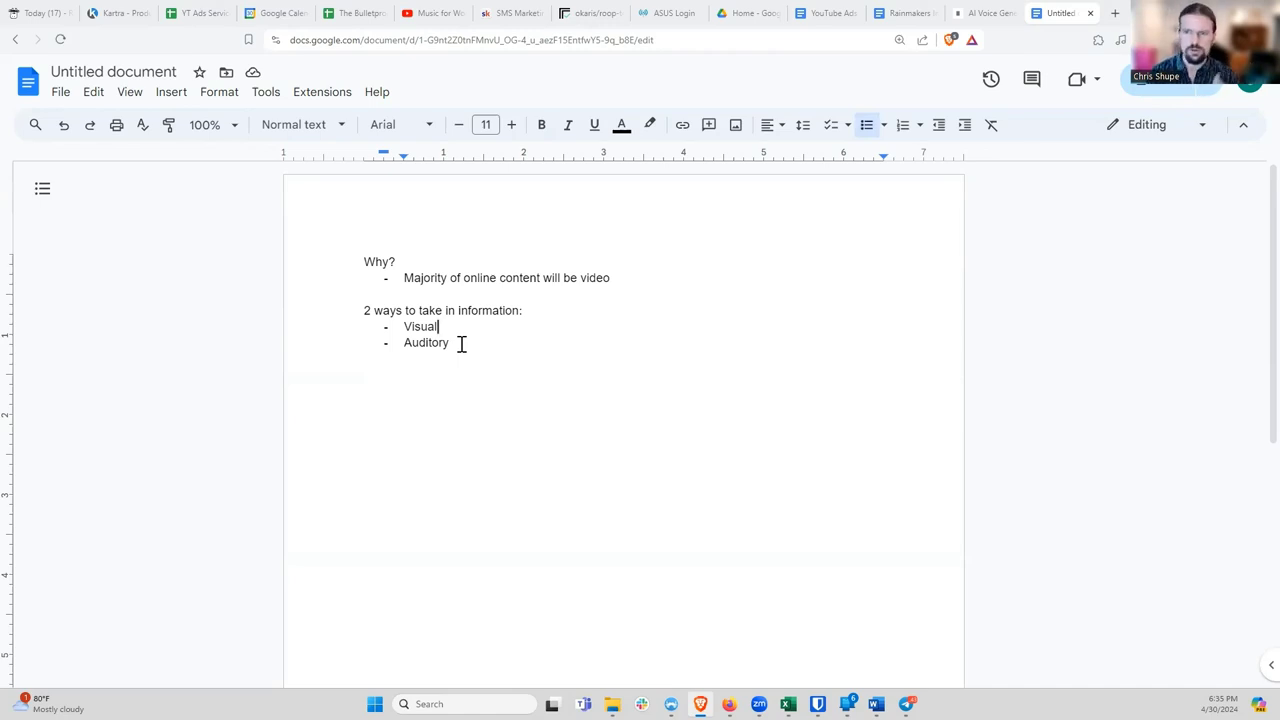
left_click_drag(442, 327, 404, 330)
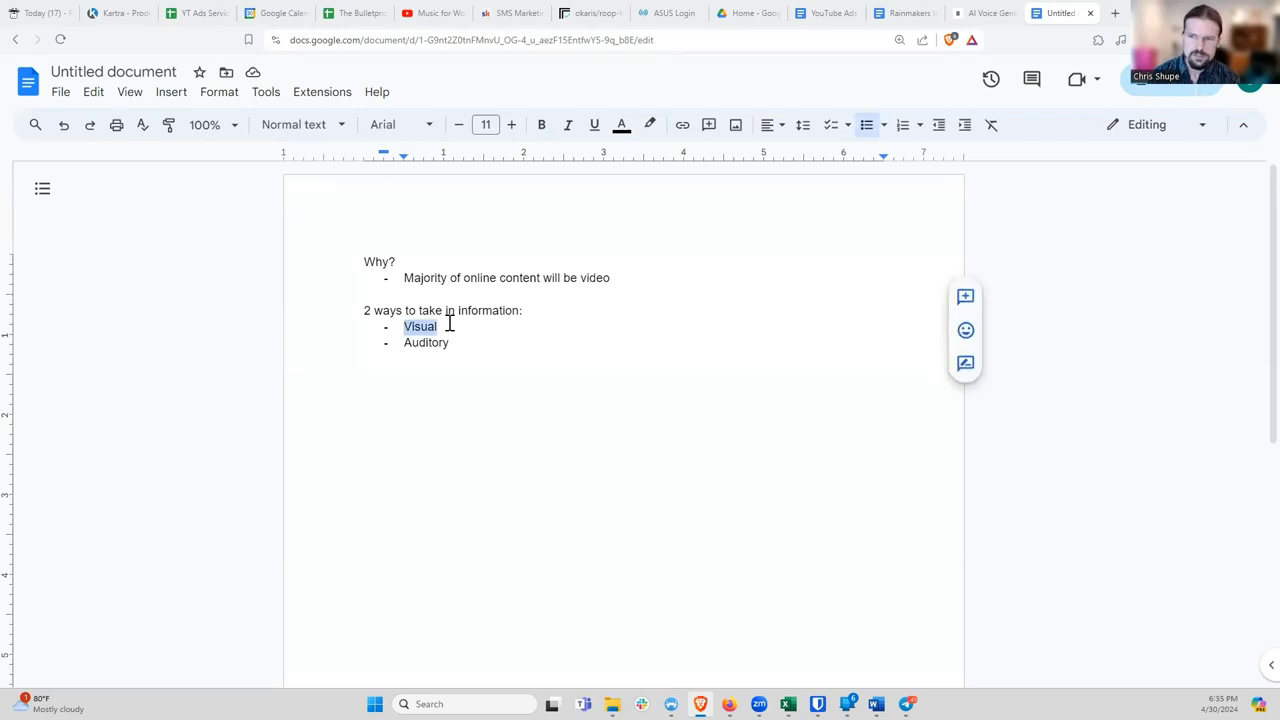
left_click(449, 325)
left_click(465, 350)
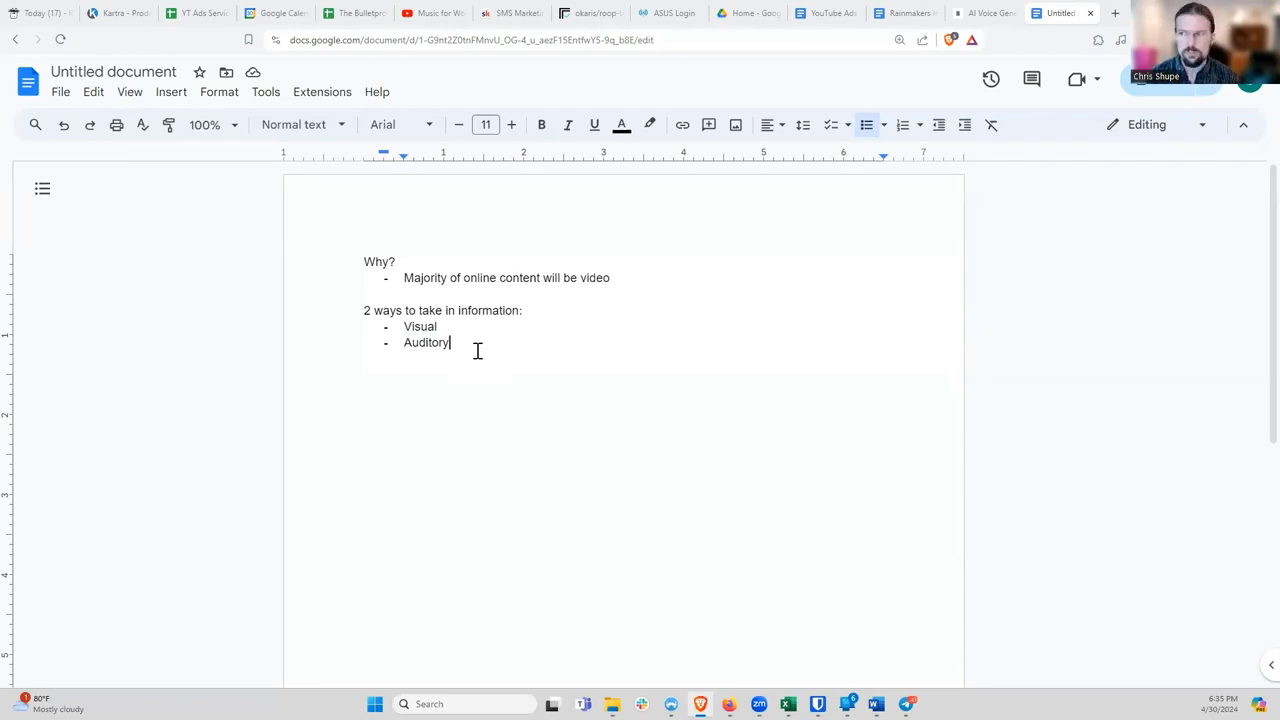
left_click_drag(471, 343, 404, 330)
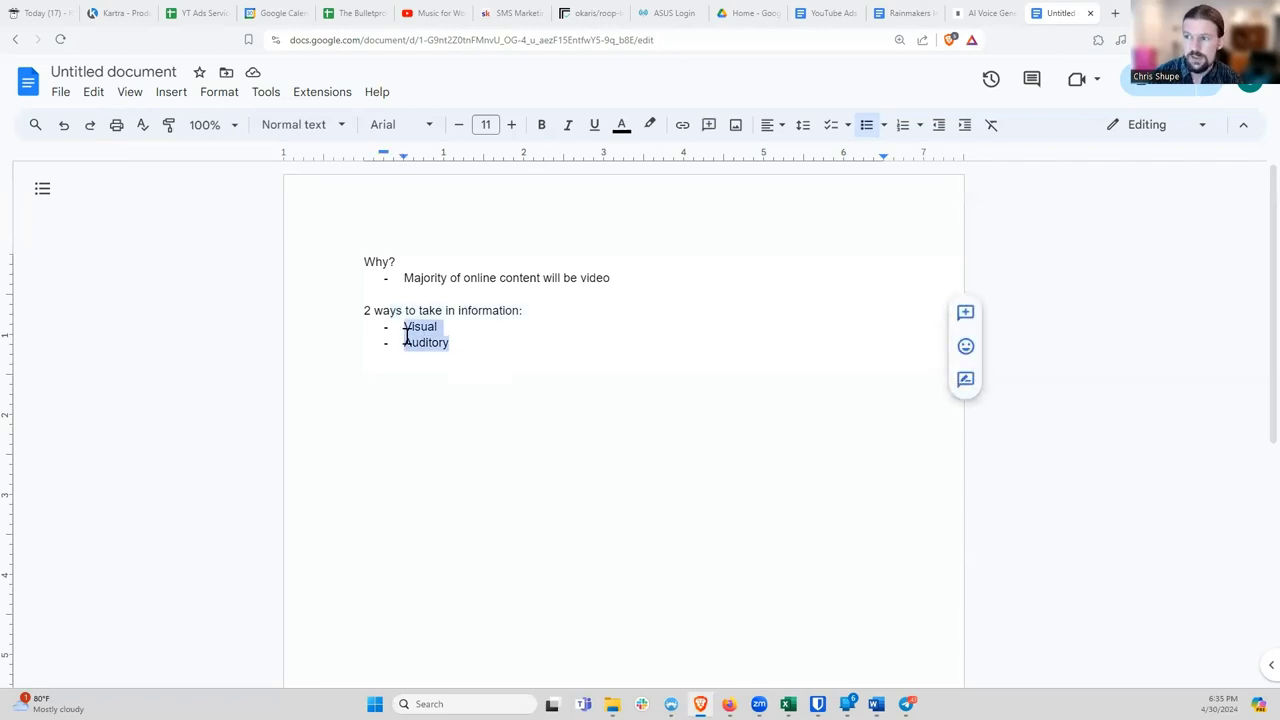
left_click(479, 352)
left_click(451, 329)
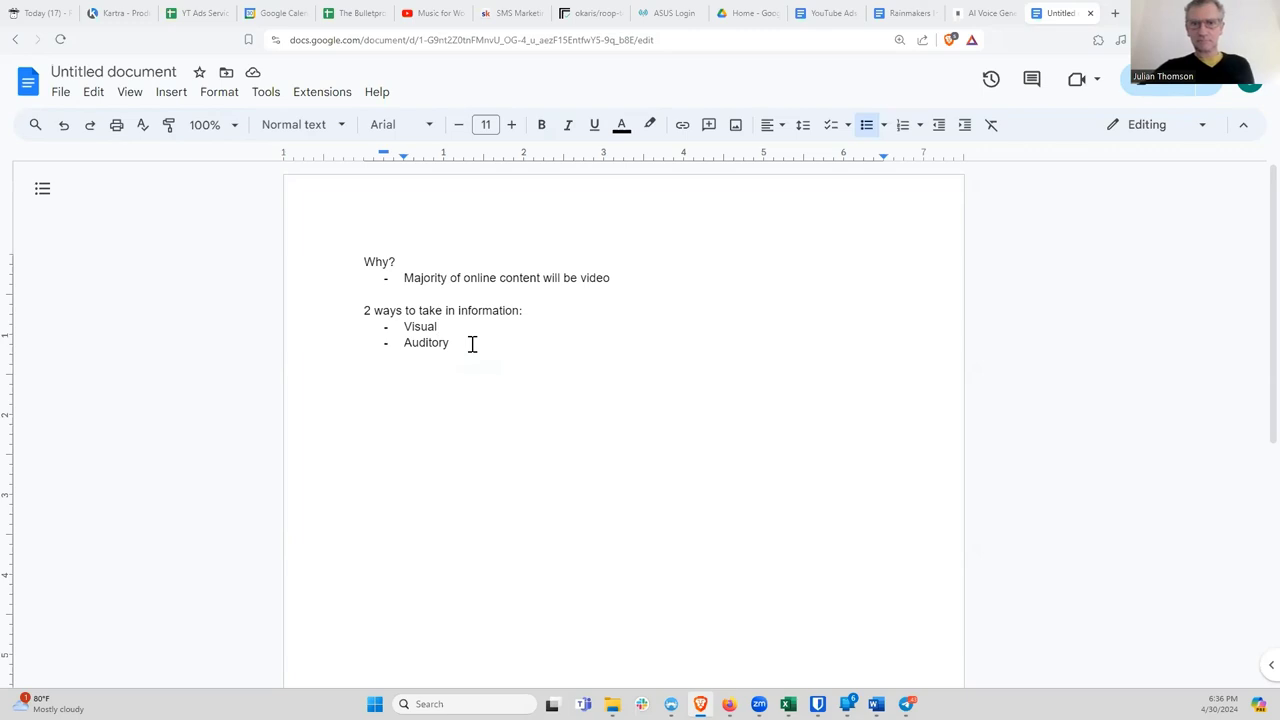
Step: Add a "Useful for:" heading below the "Auditory" bullet, with "Ads" as its first dashed bullet
left_click(472, 343)
key("Return")
key("Return")
type("Useful for:")
key("Return")
type("- ")
type("Ads")
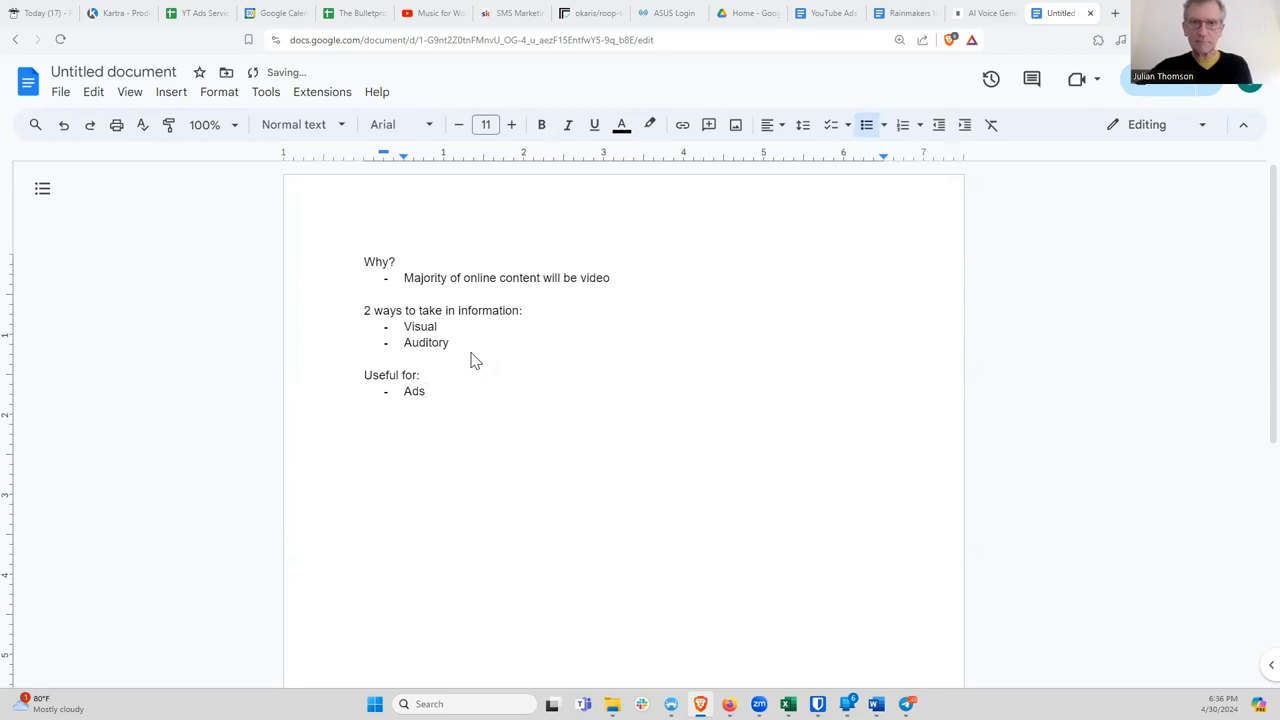
Step: Add "Organic content" and "VSLs" as further bullets under "Useful for:"
key("Return")
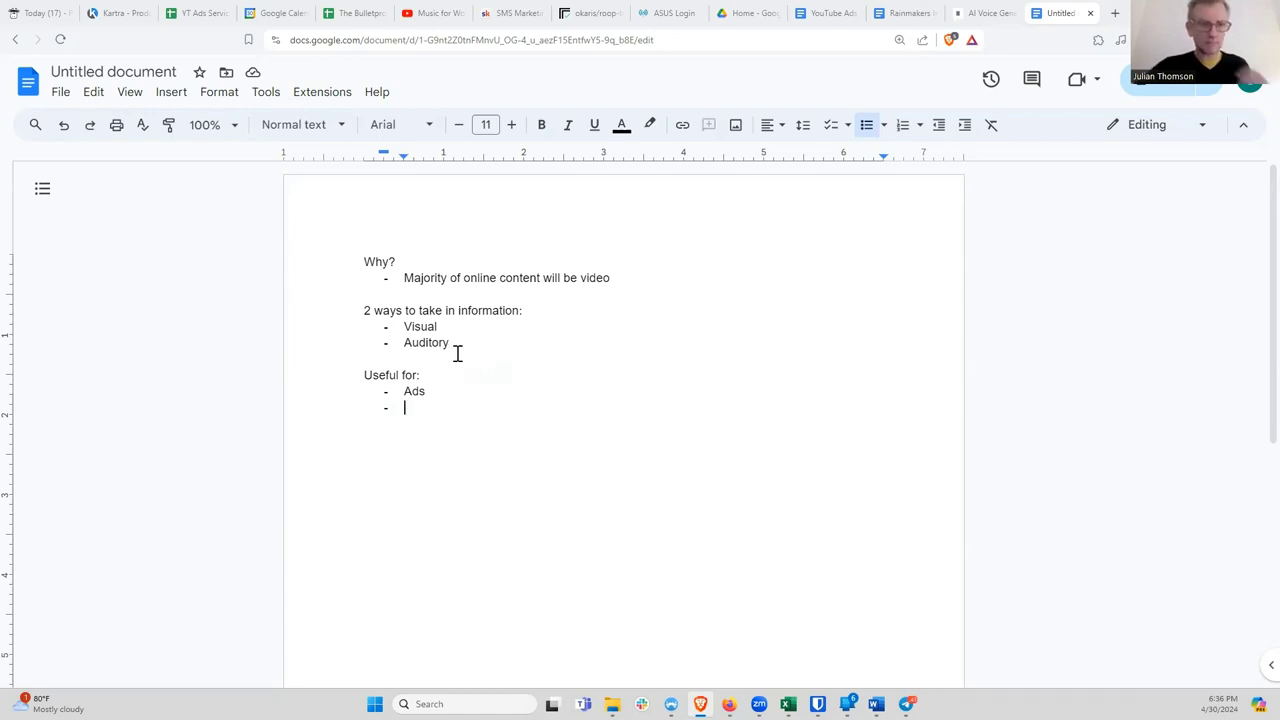
left_click(462, 343)
left_click(431, 411)
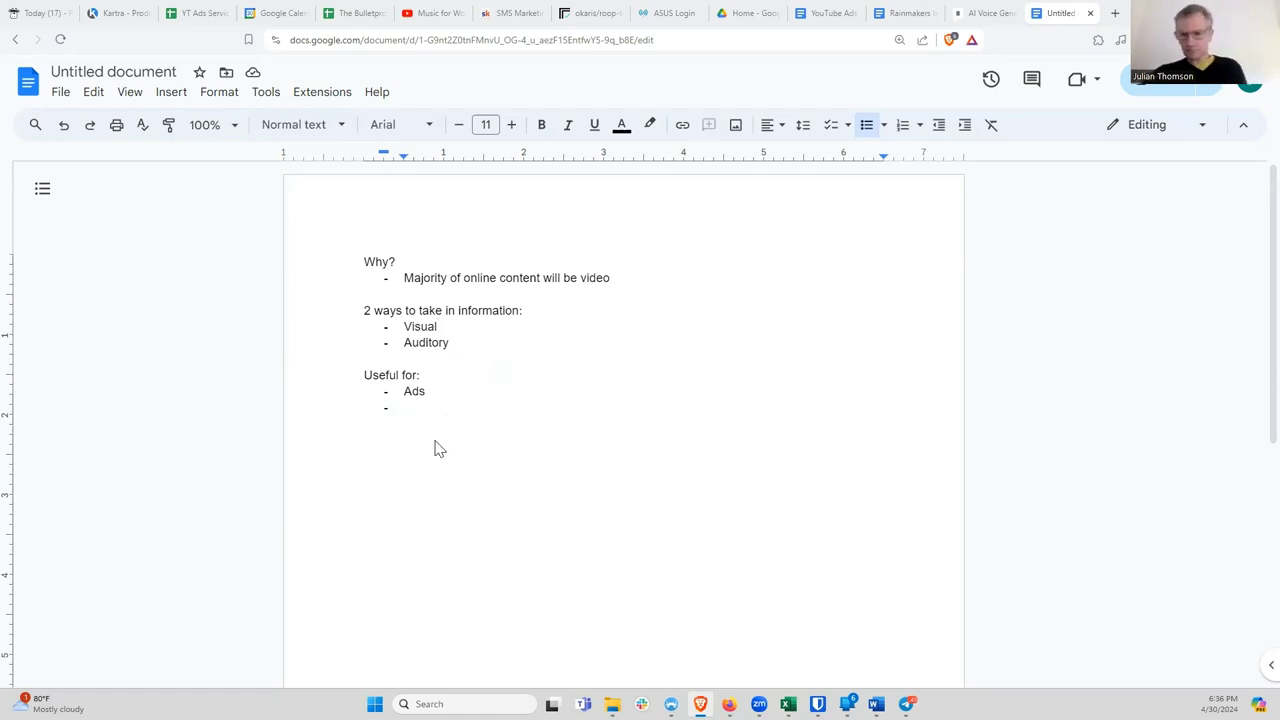
type("Organic content")
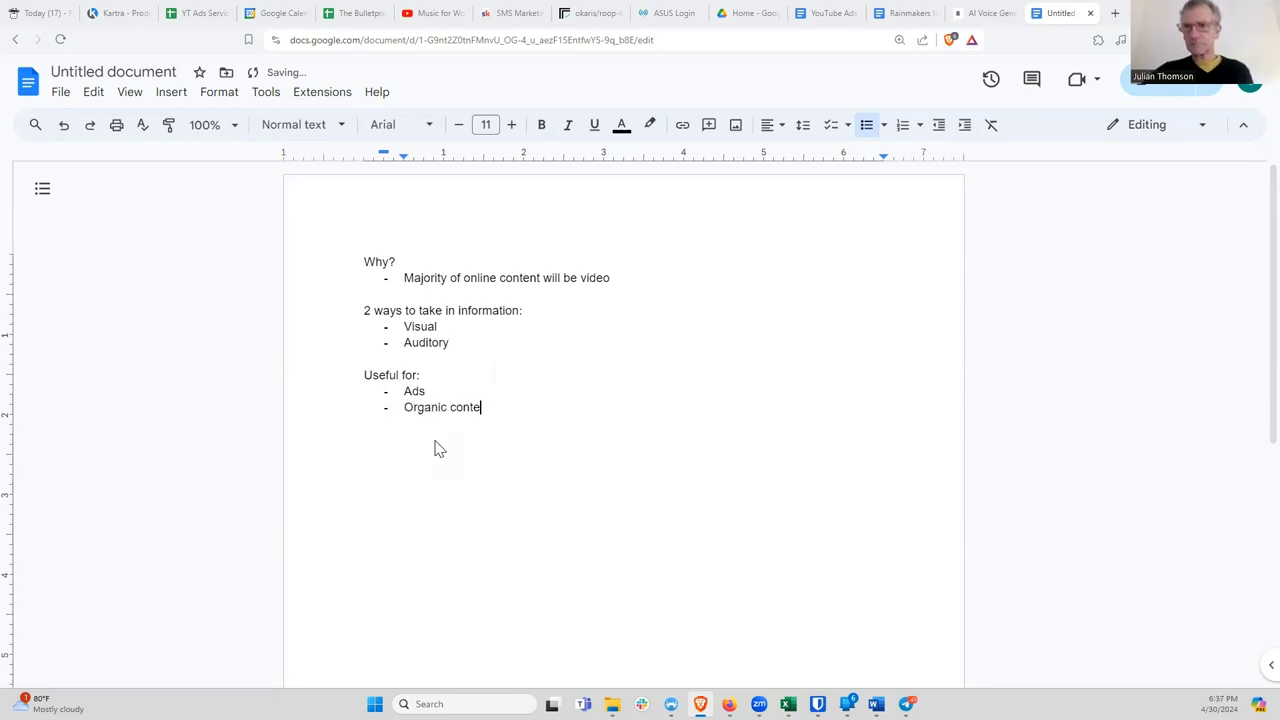
key("Return")
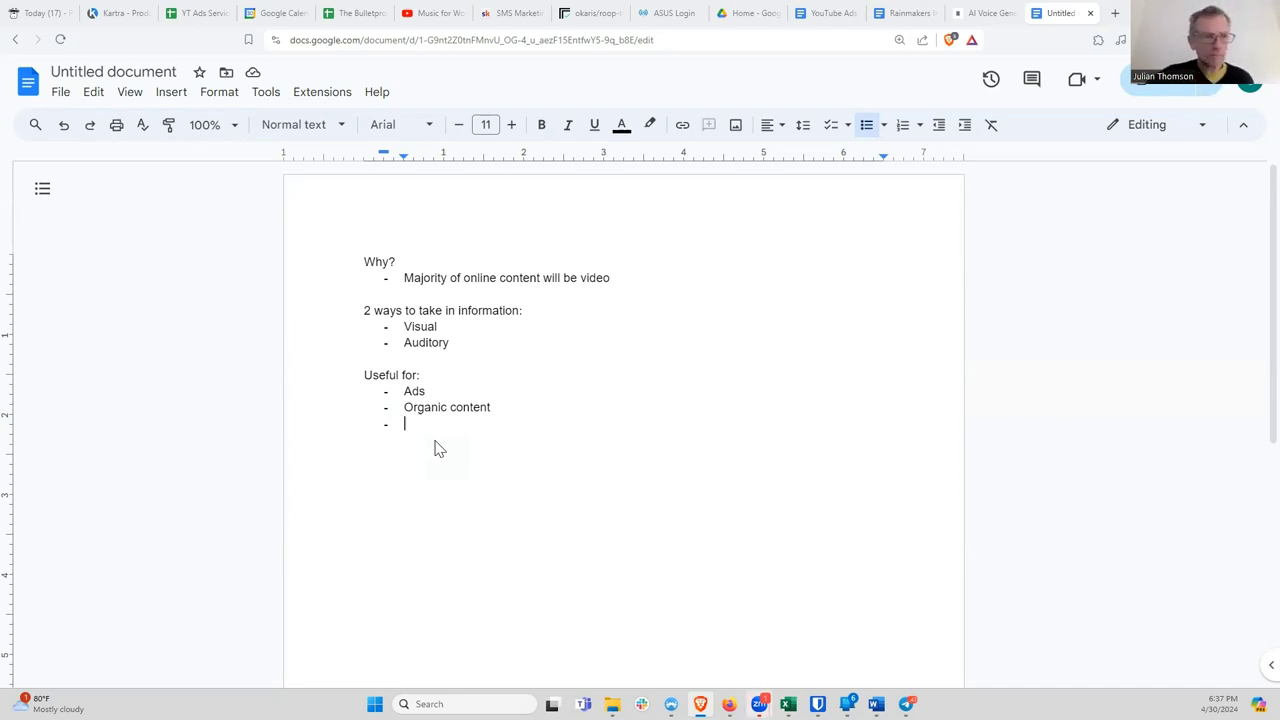
type("VSLs")
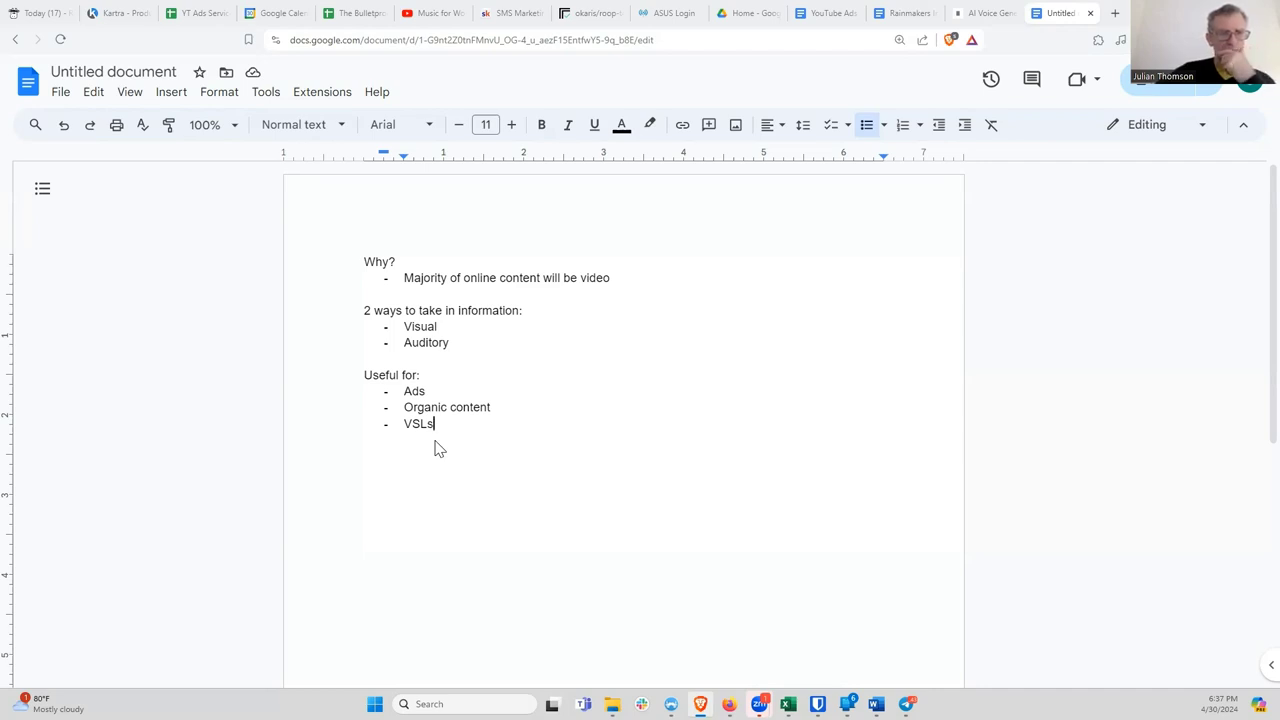
left_click_drag(443, 424, 407, 424)
left_click(451, 451)
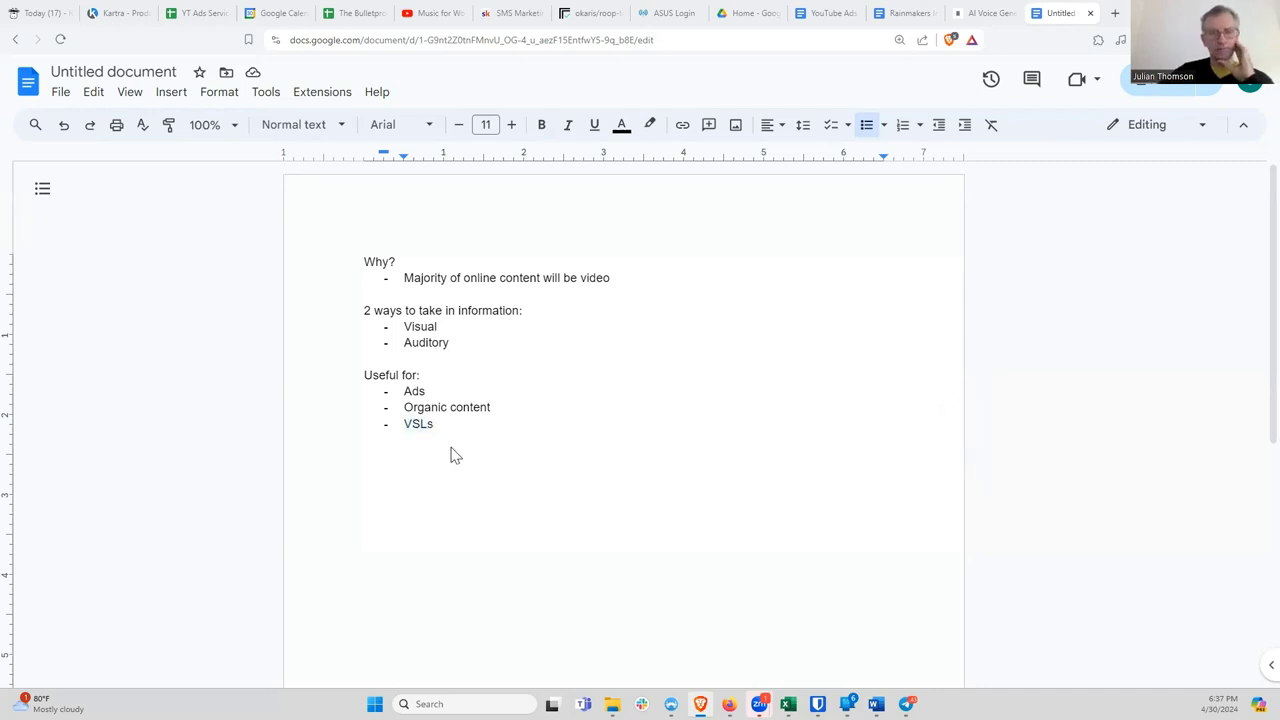
left_click_drag(403, 391, 431, 391)
Step: Add a "Process:" heading two blank lines below the "VSLs" bullet and start a "1)" style numbered list with "Write script"
double_click(446, 422)
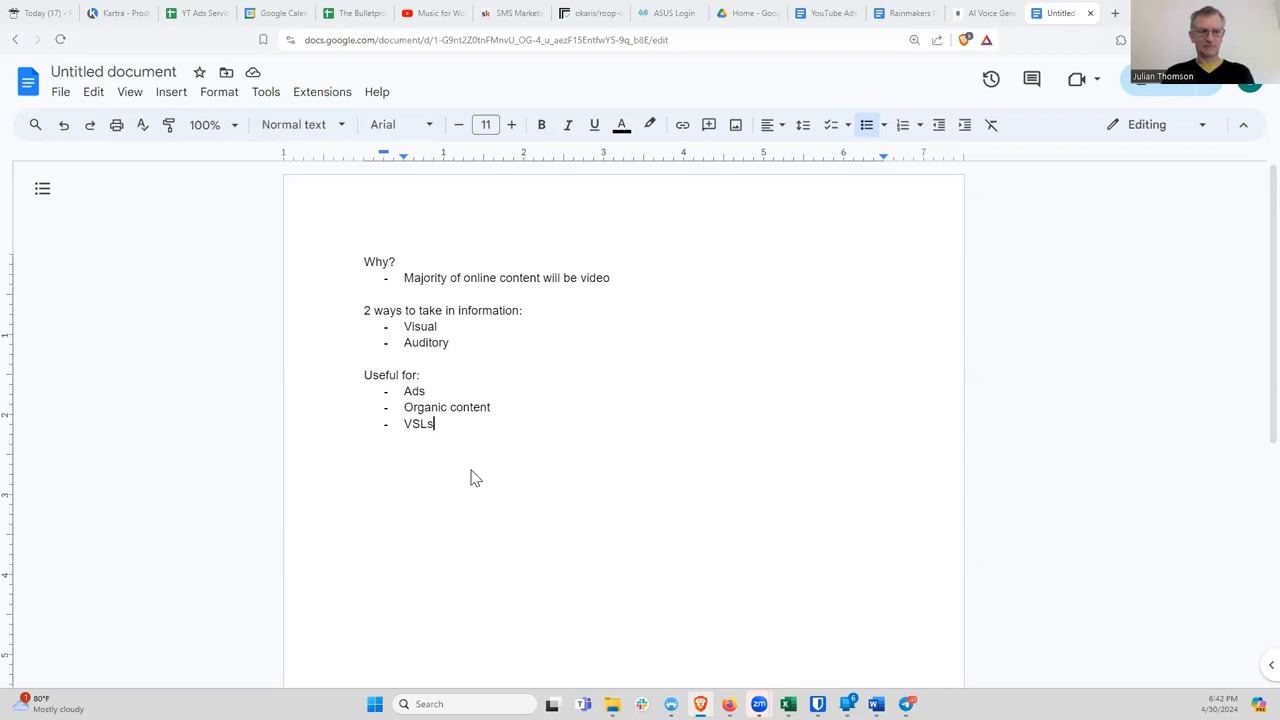
key("Return")
key("Return")
key("Return")
key("Return")
type("Process:")
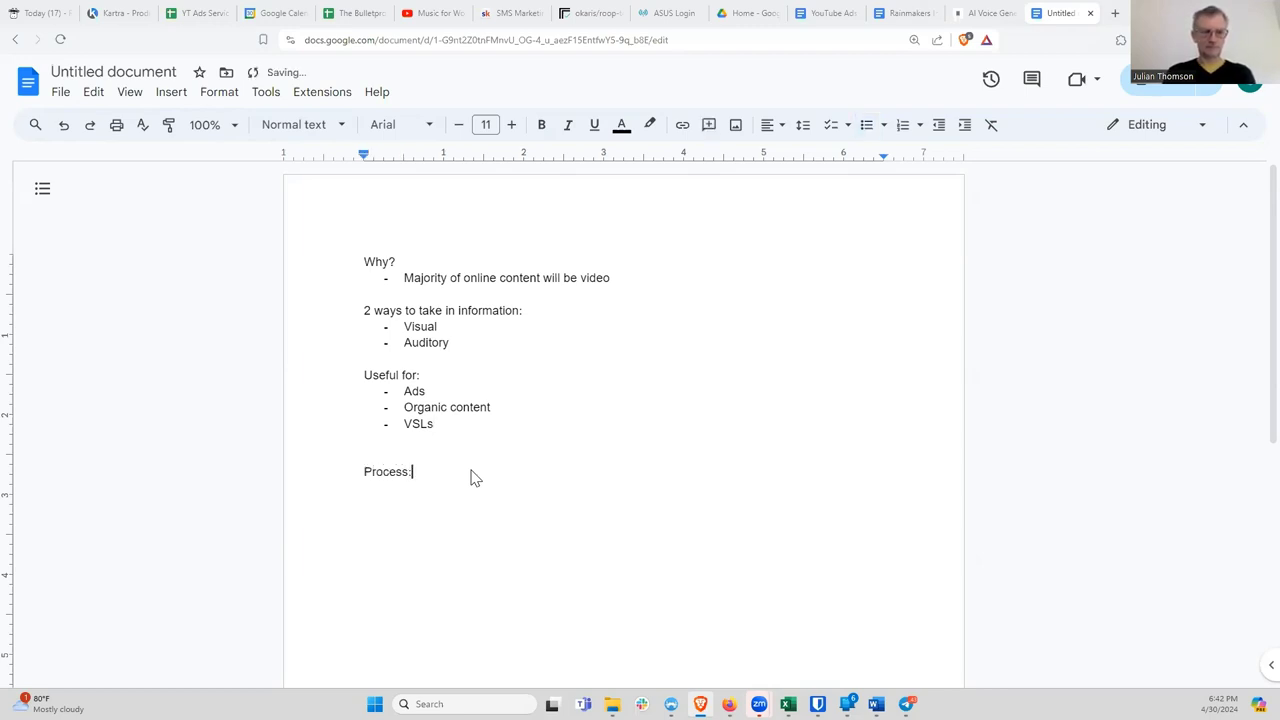
key("Return")
type("1)")
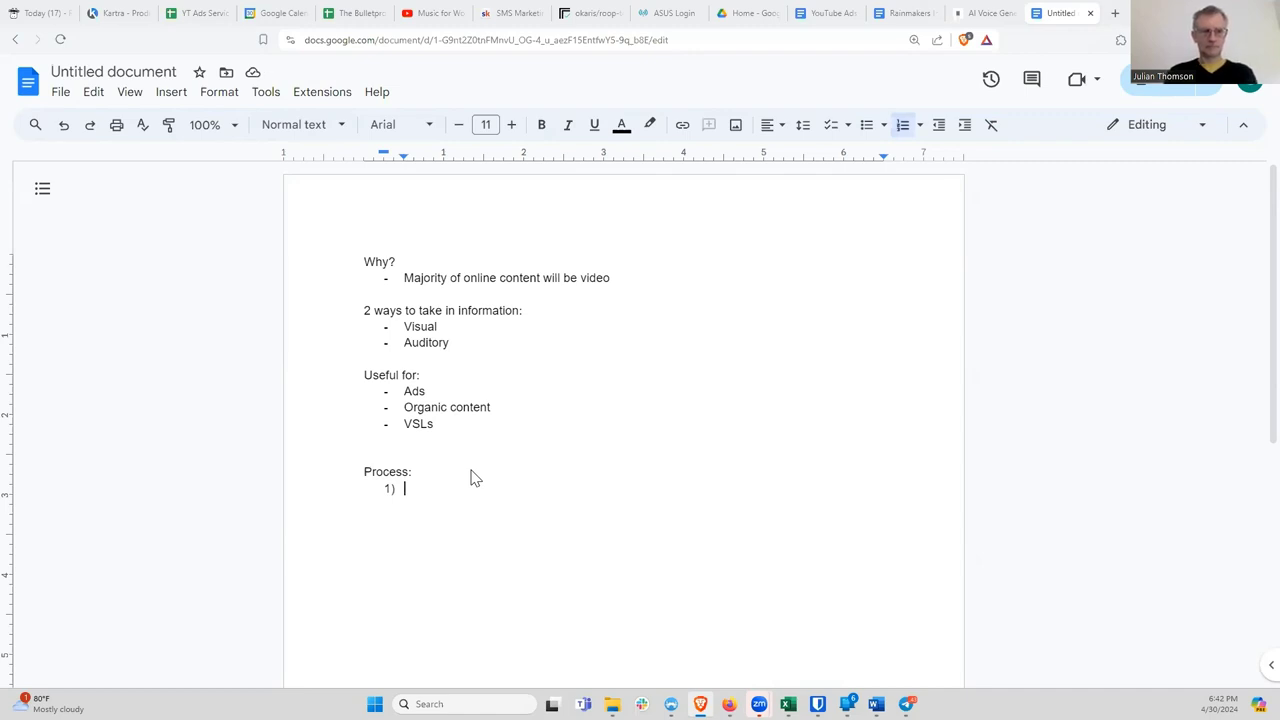
type("Write script")
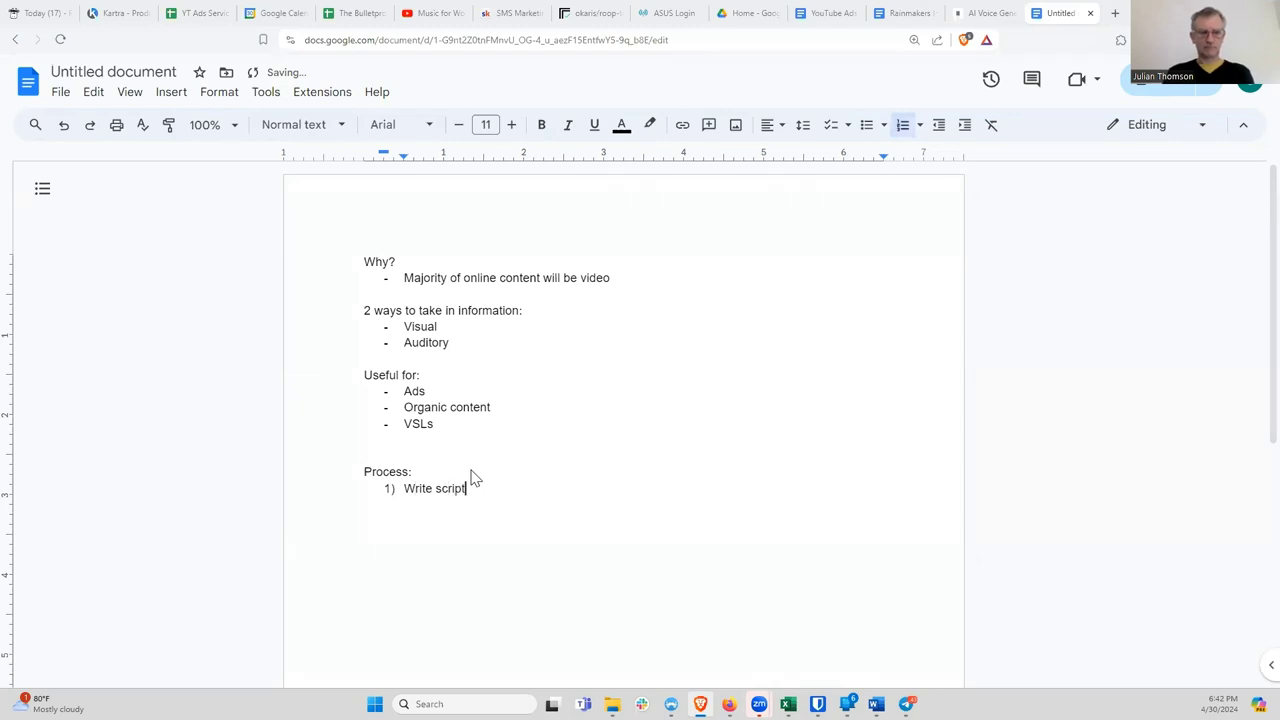
Step: Add "Generate voice audio" as the second numbered item under "Process:"
key("Return")
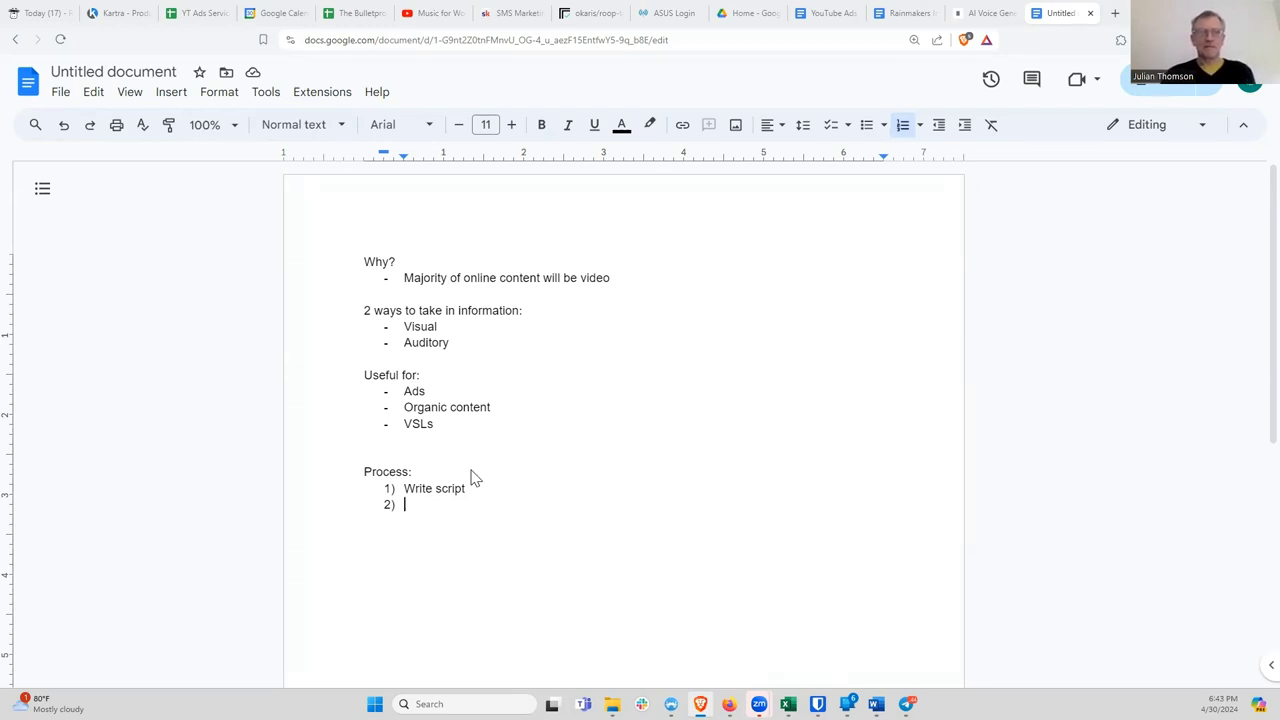
left_click(432, 392)
left_click(448, 428)
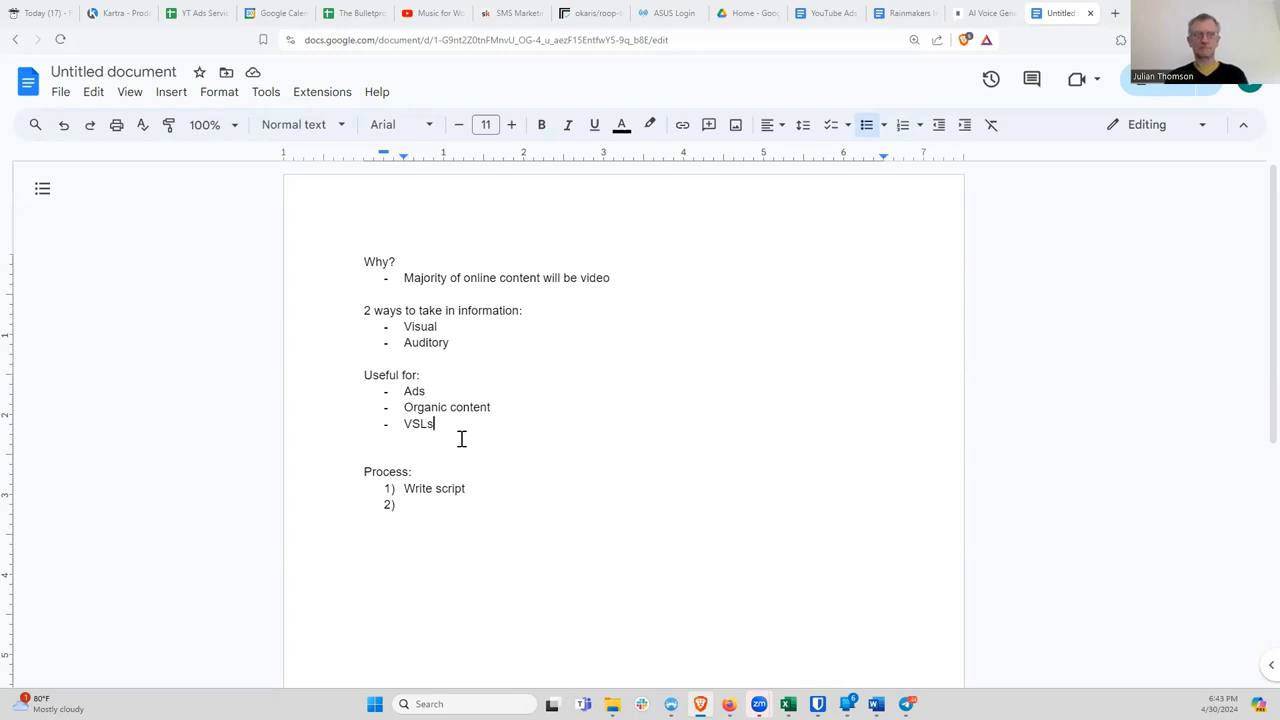
left_click(438, 512)
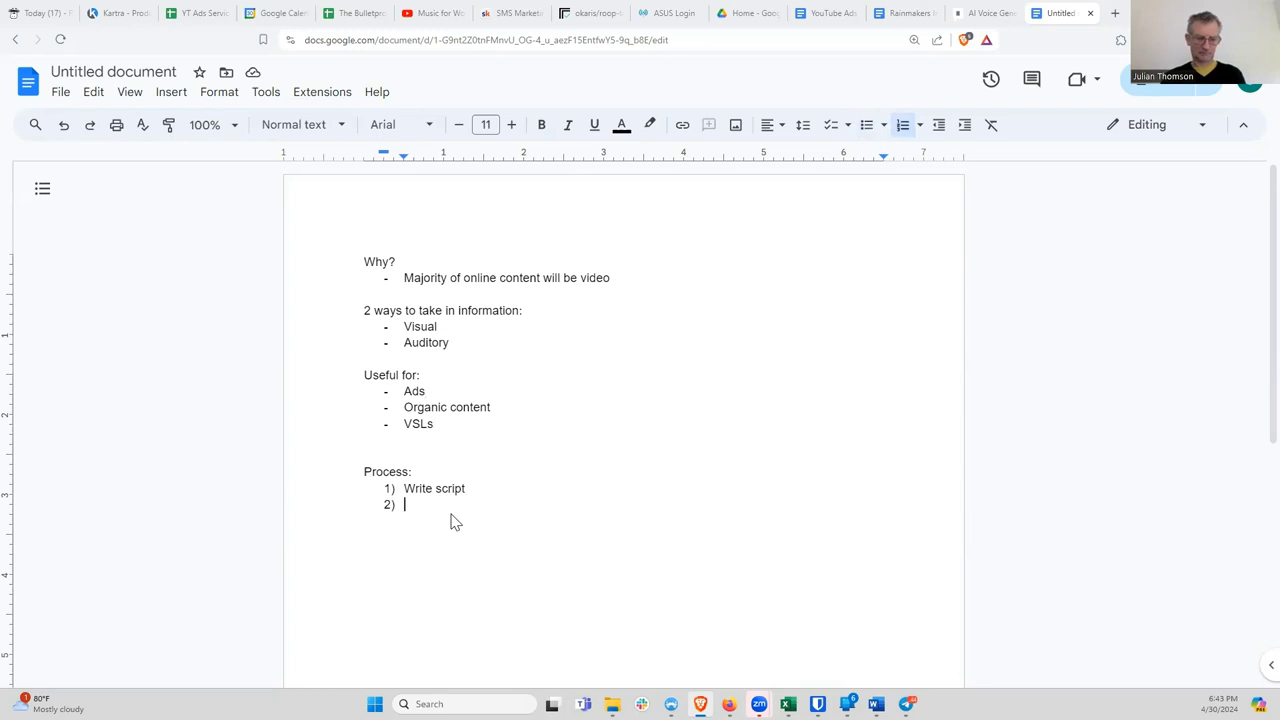
type("Generate")
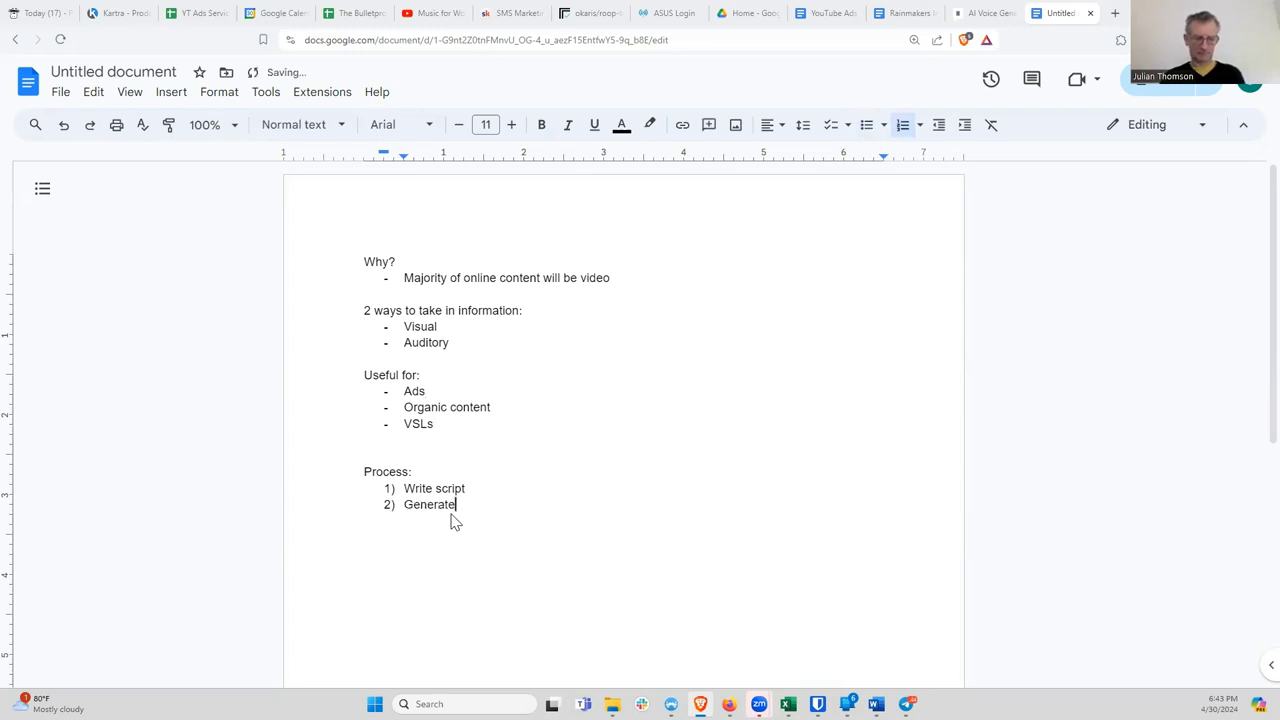
type(" voice audio")
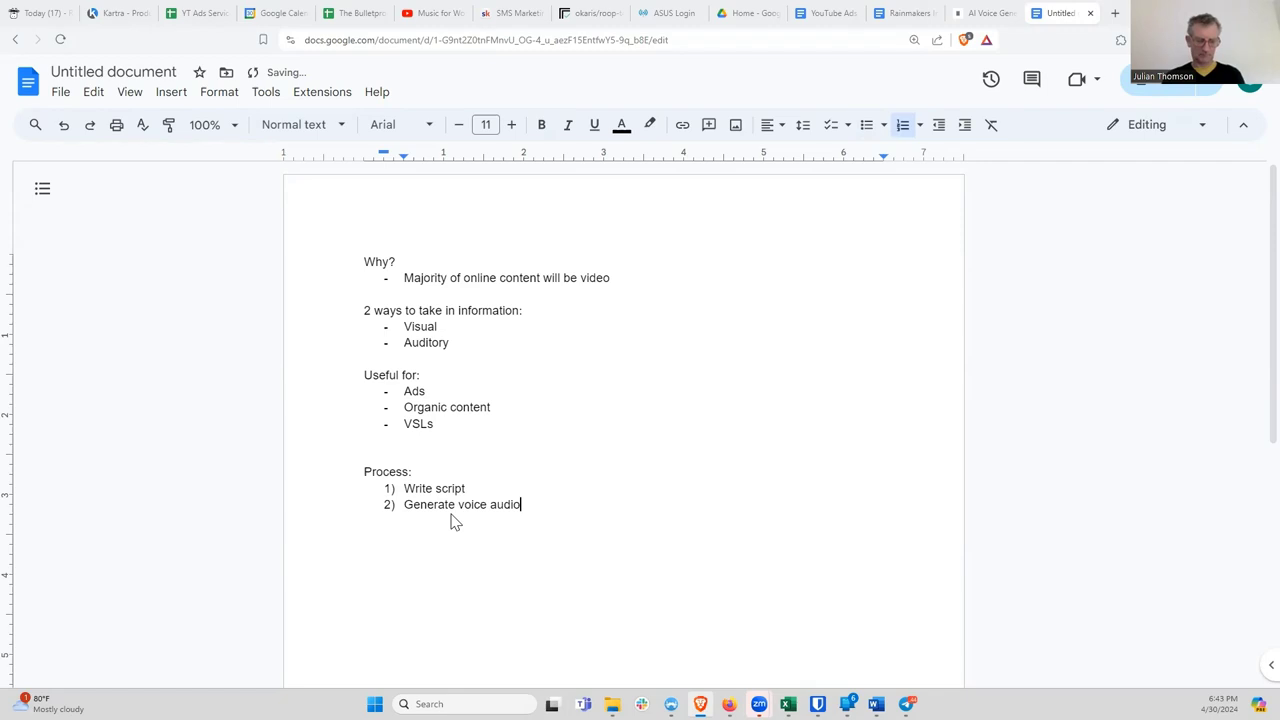
Step: Add "Generate text video" and "Edit video" as the third and fourth numbered items under "Process:"
key("Return")
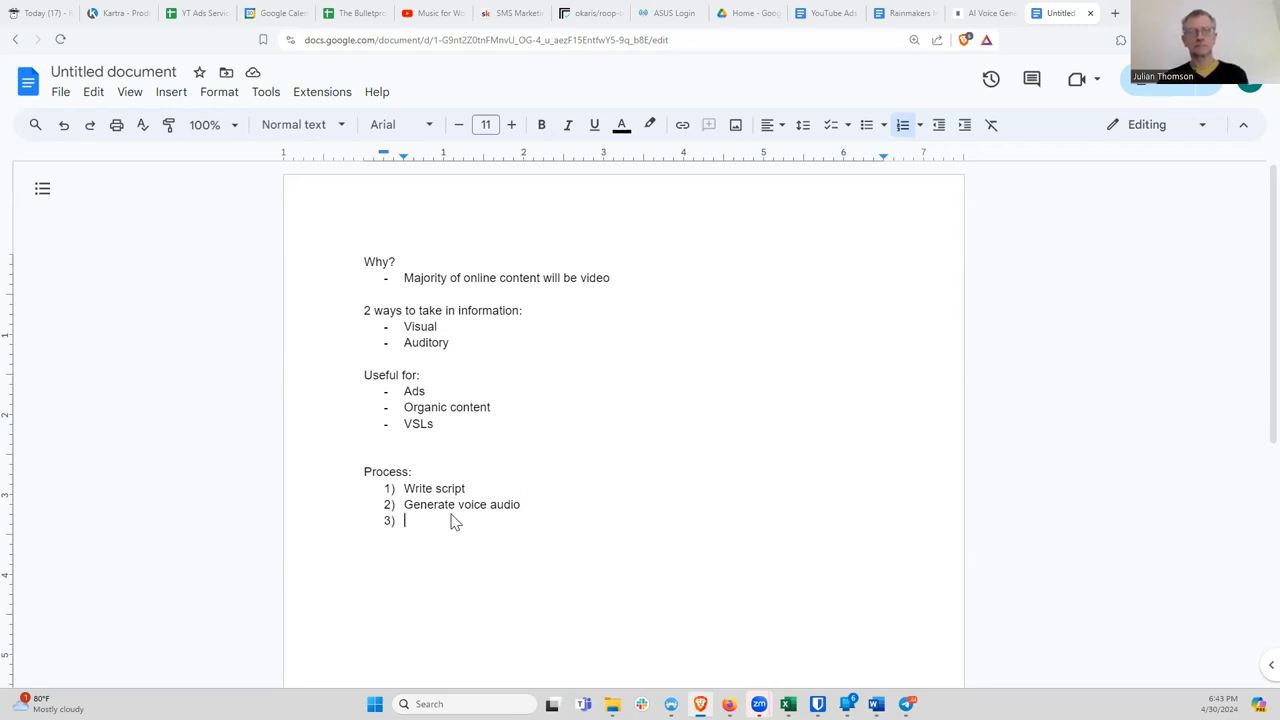
type("Generate tex")
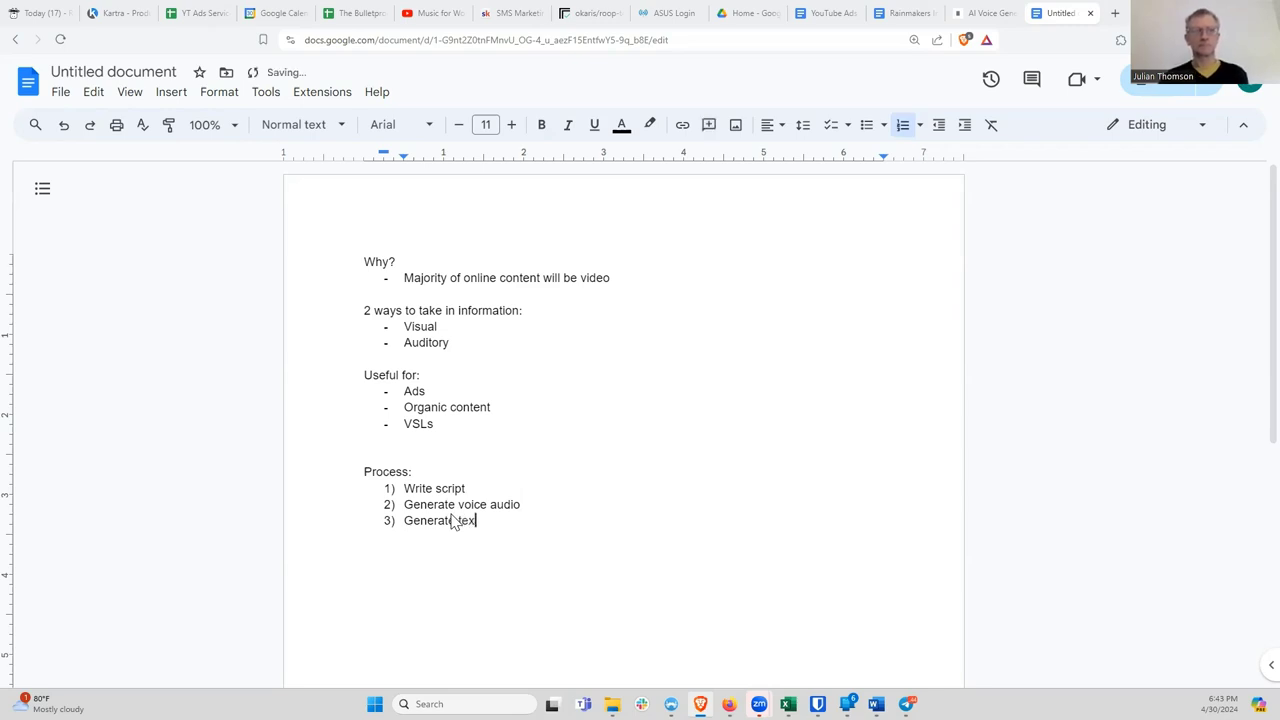
type("t video")
key("Return")
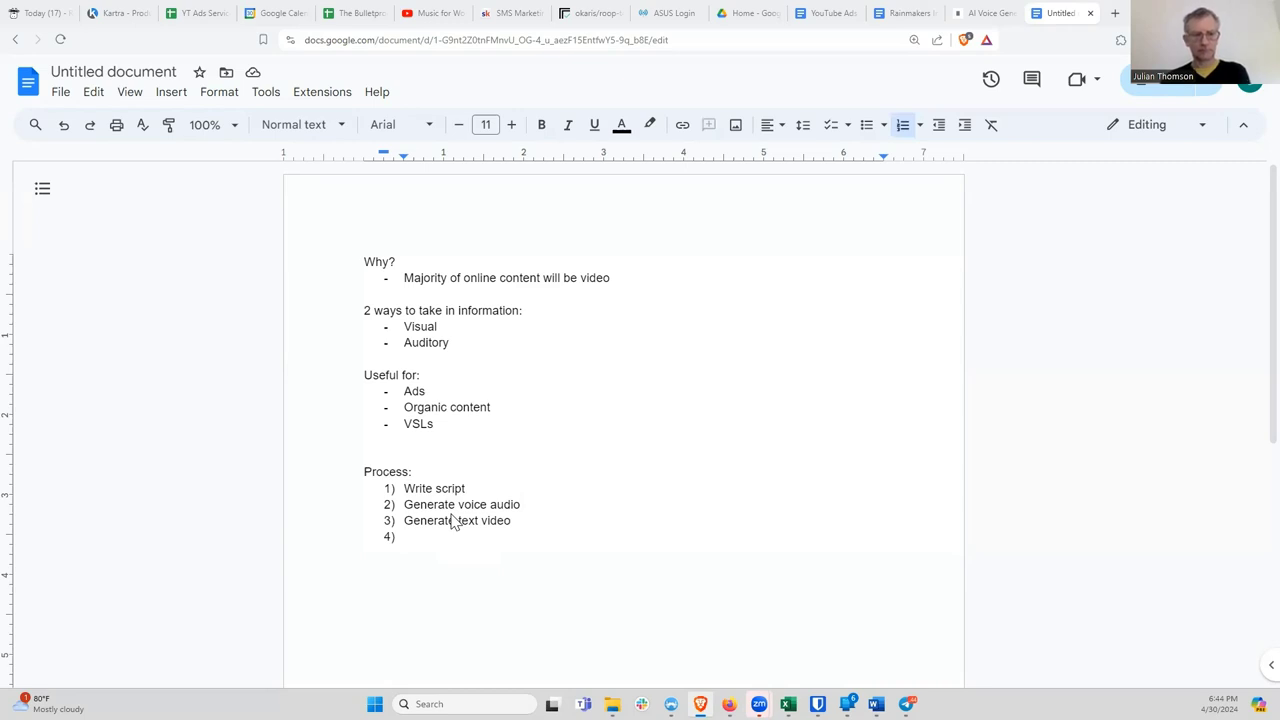
type("Edit video")
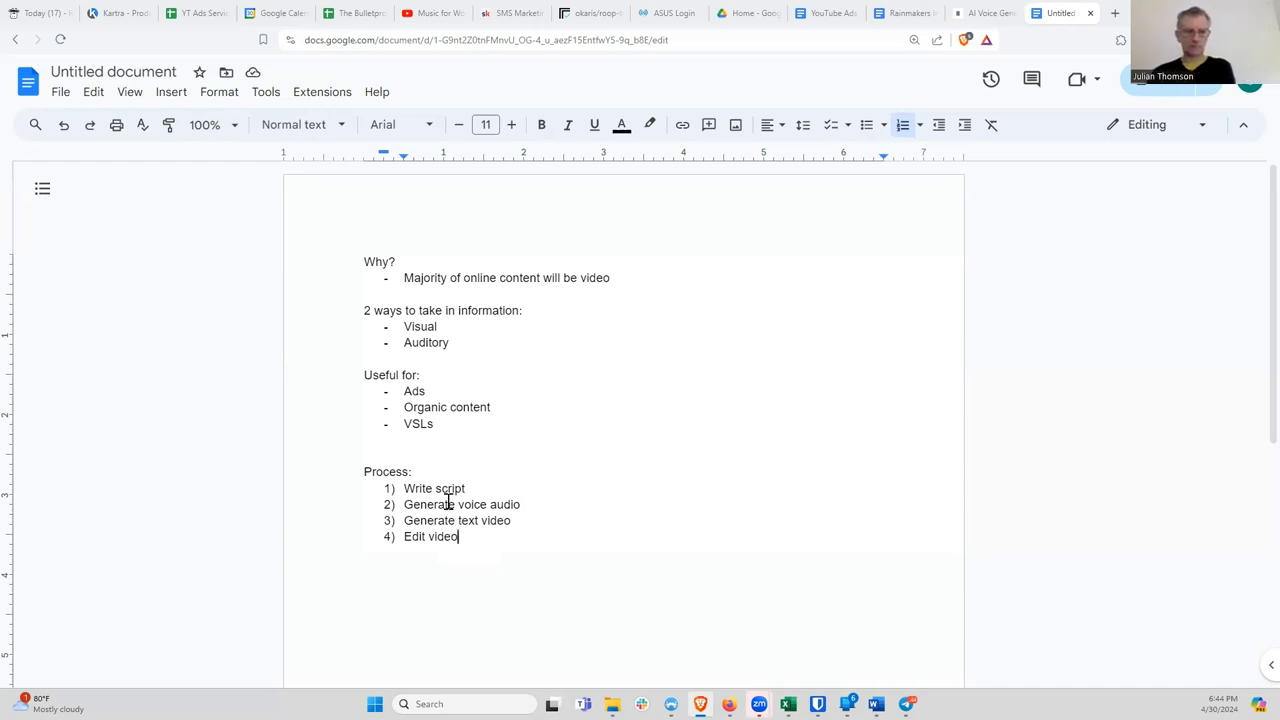
Step: End the numbered list and add a "Script:" heading a few blank lines below the "Edit video" item
left_click(470, 489)
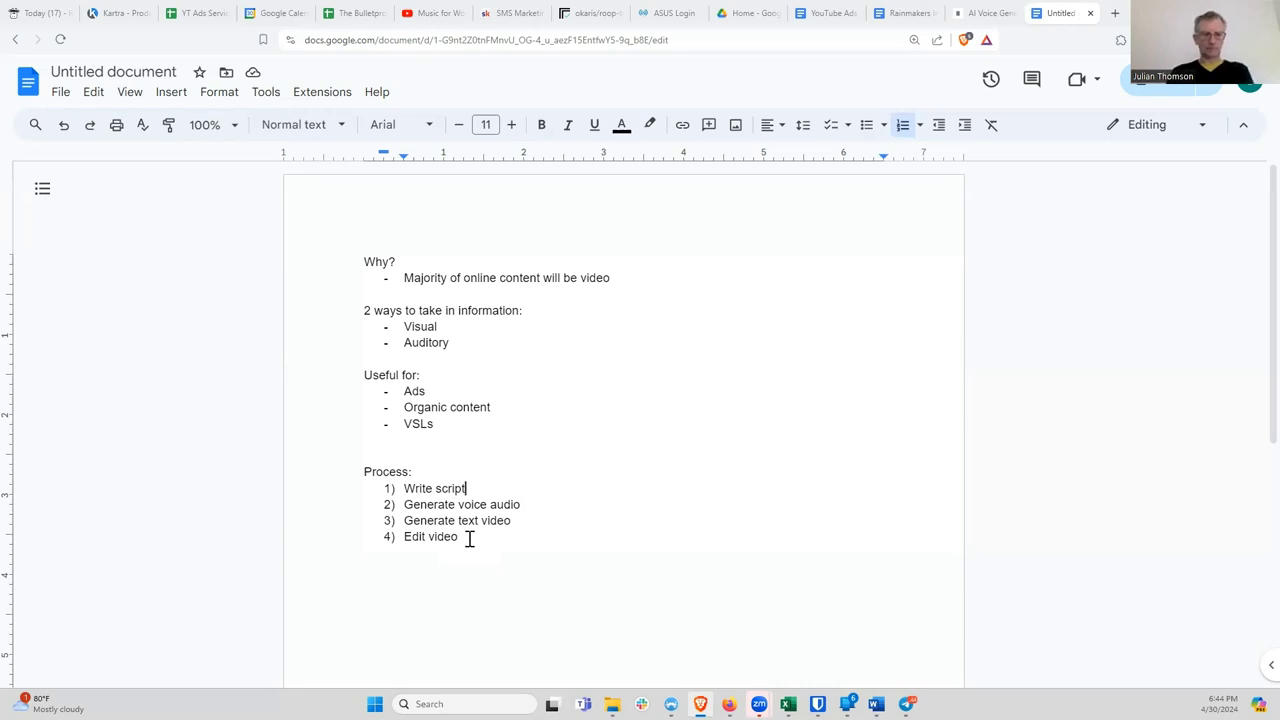
scroll(468, 515, "down", 1)
left_click(488, 519)
key("Return")
key("Return")
key("Return")
type("Script:")
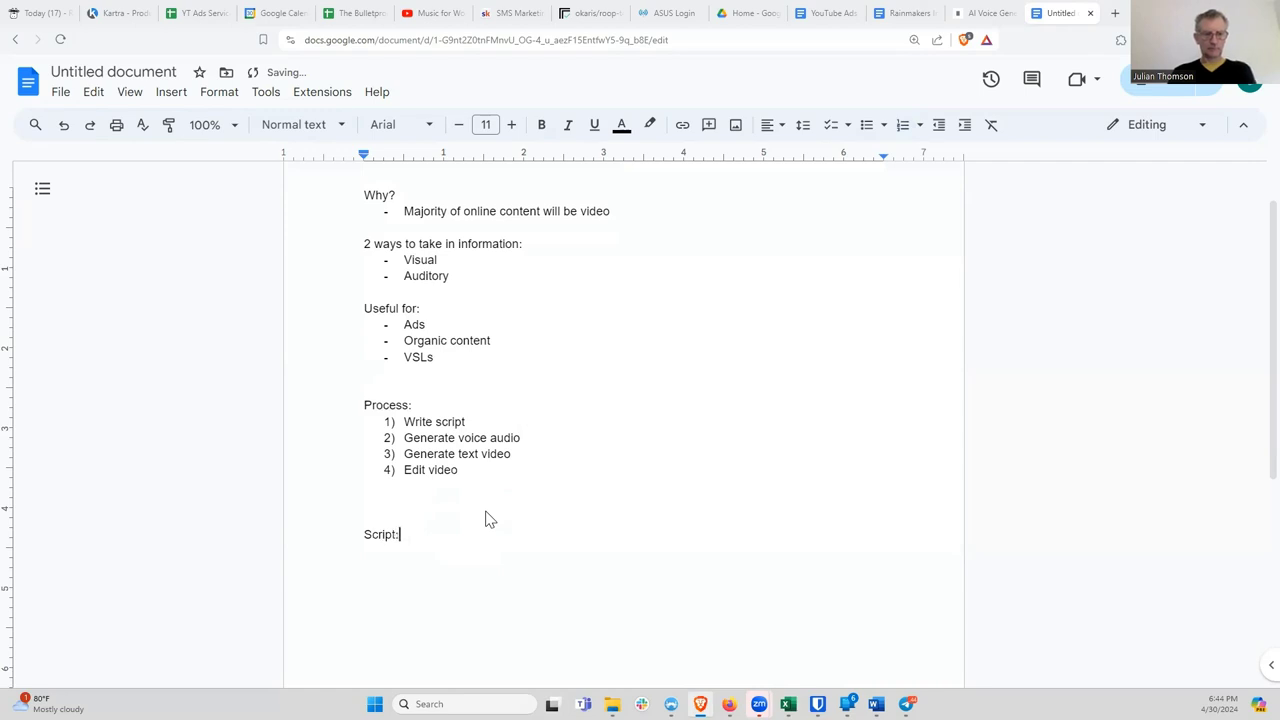
Step: Begin the script one blank line below the "Script:" heading with "Have you tried starting a social media marketing agency, only to find that nobody wanted"
key("Return")
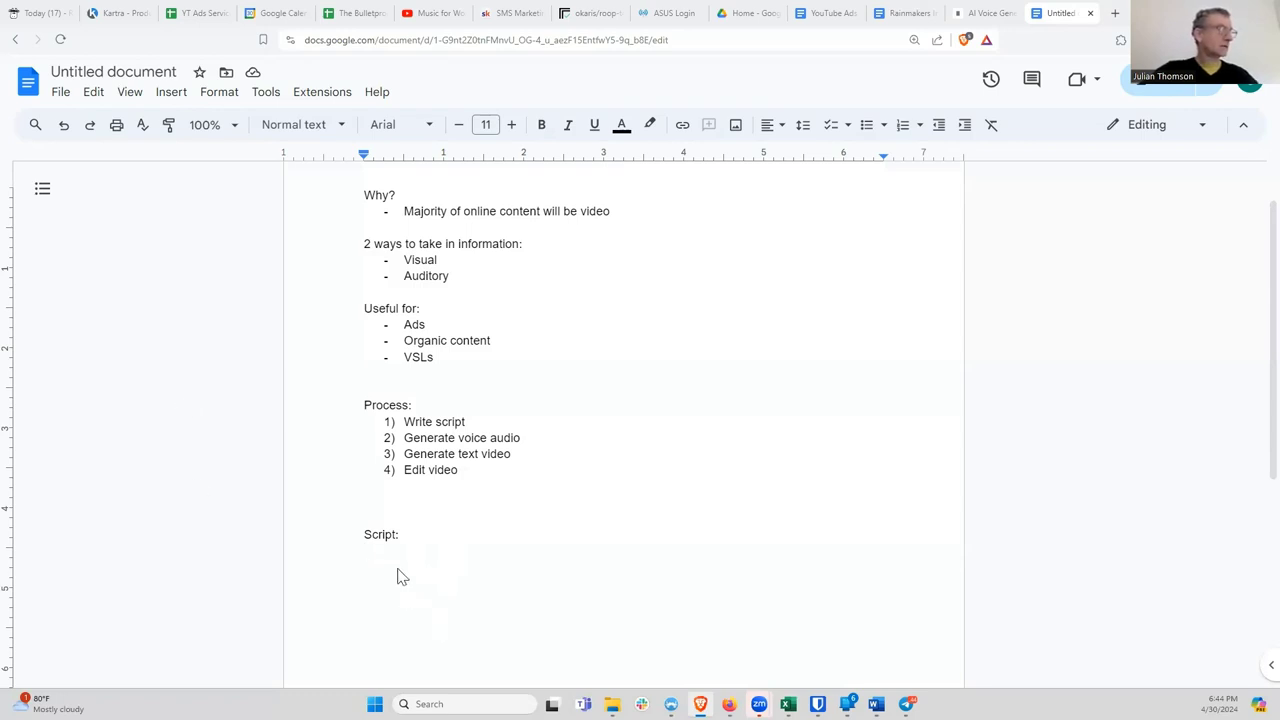
key("Return")
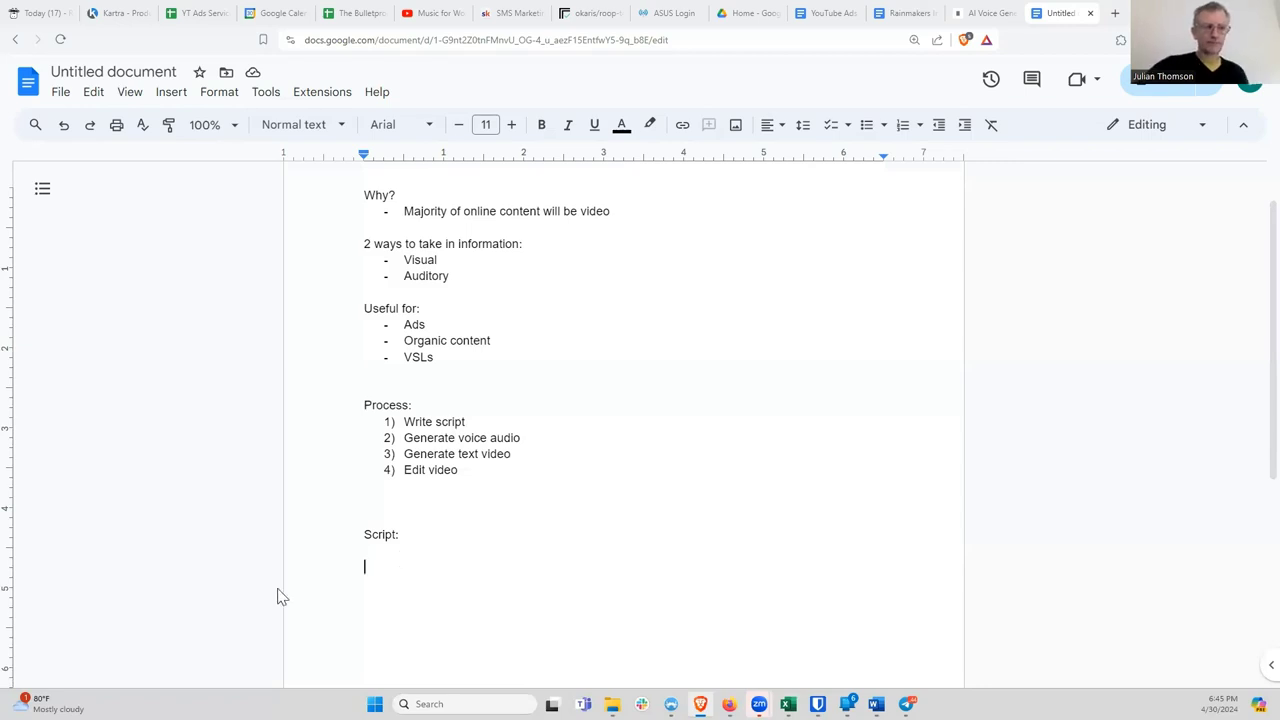
scroll(397, 597, "down", 1)
left_click(410, 497)
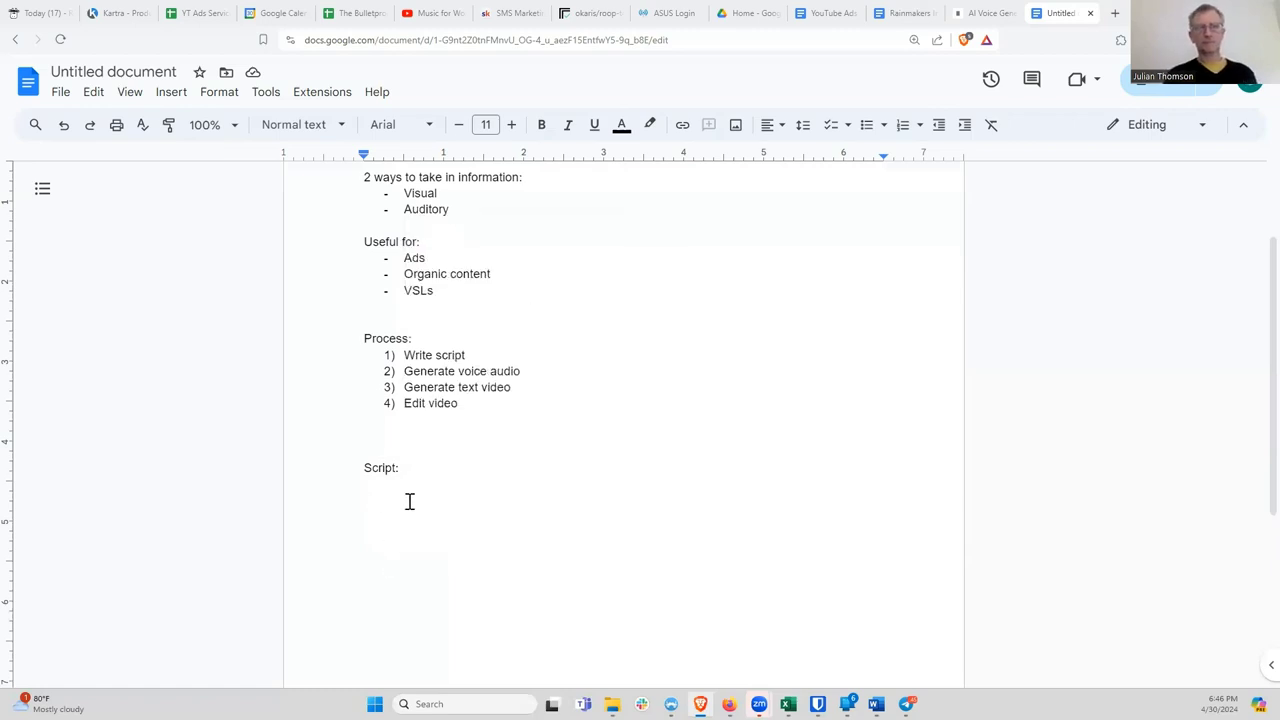
scroll(407, 505, "down", 1)
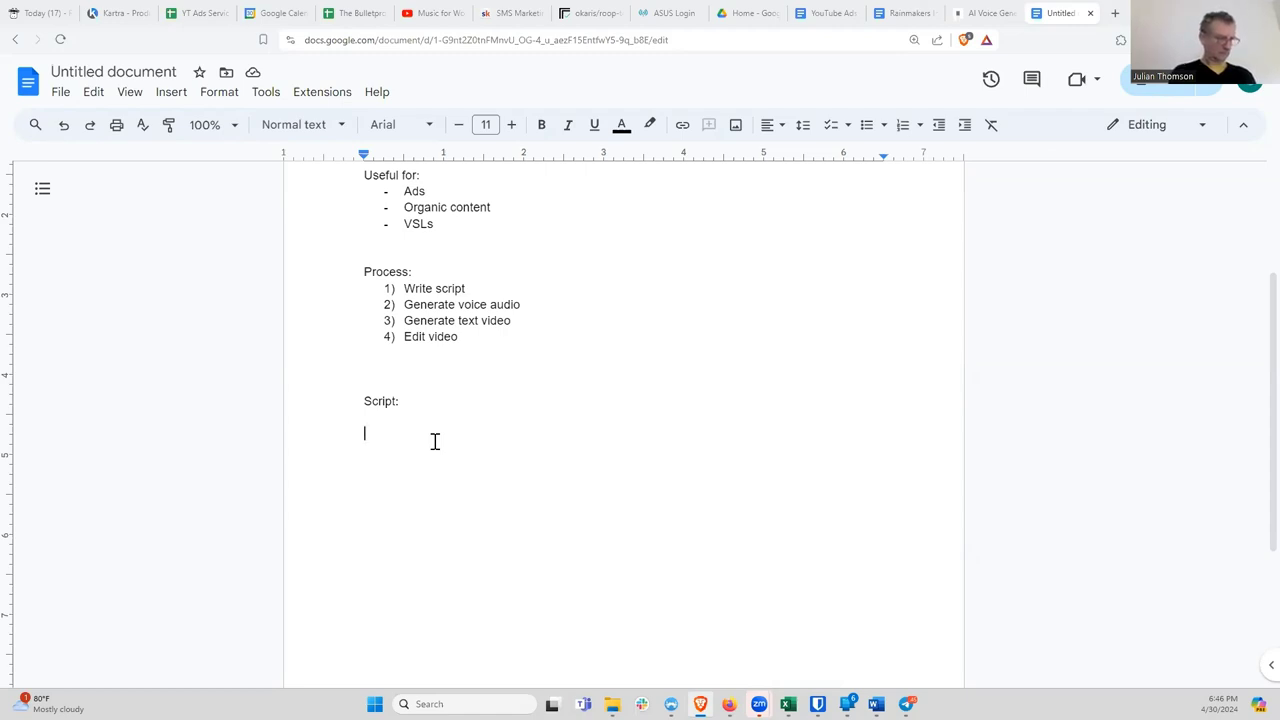
type("Have you tried")
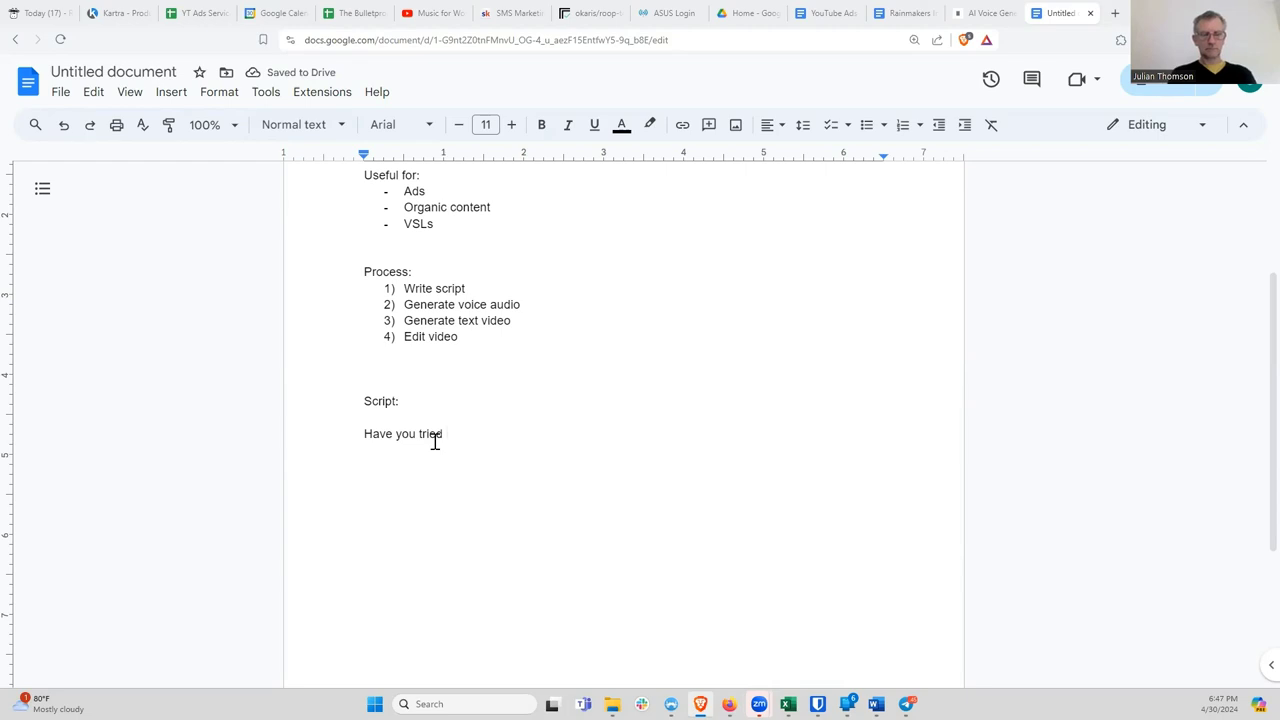
type("starting a")
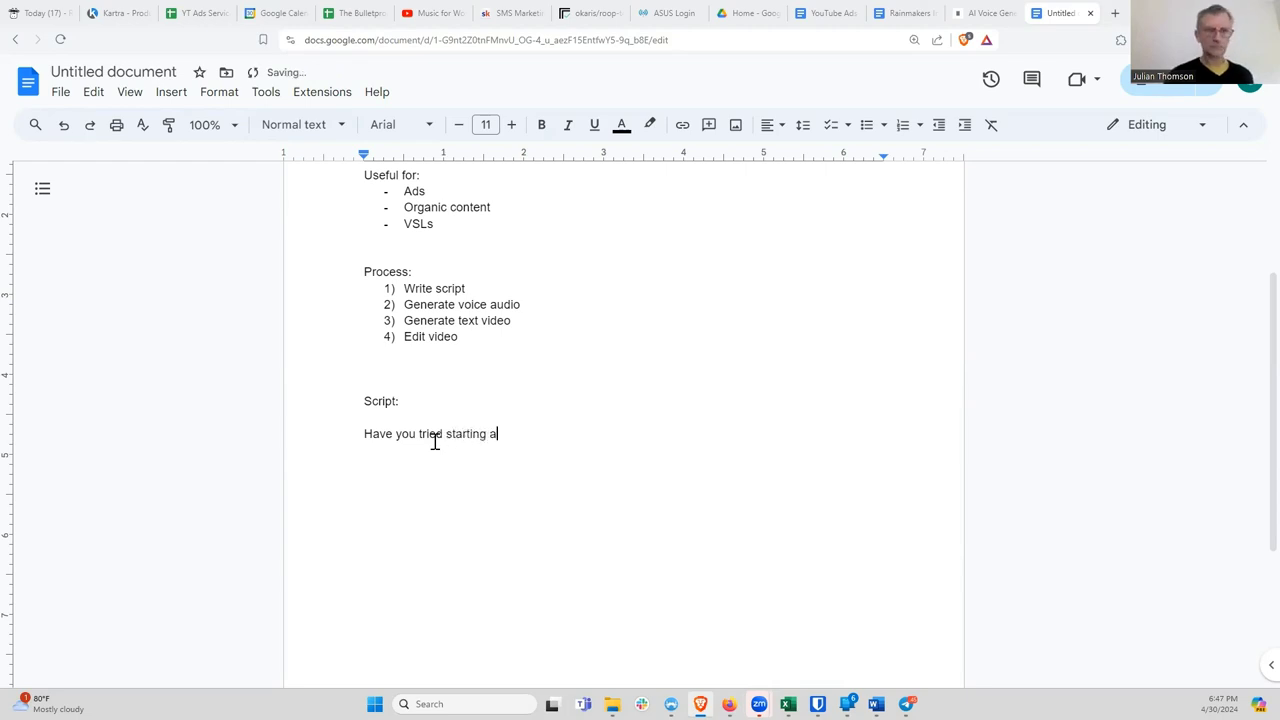
type(" social media m")
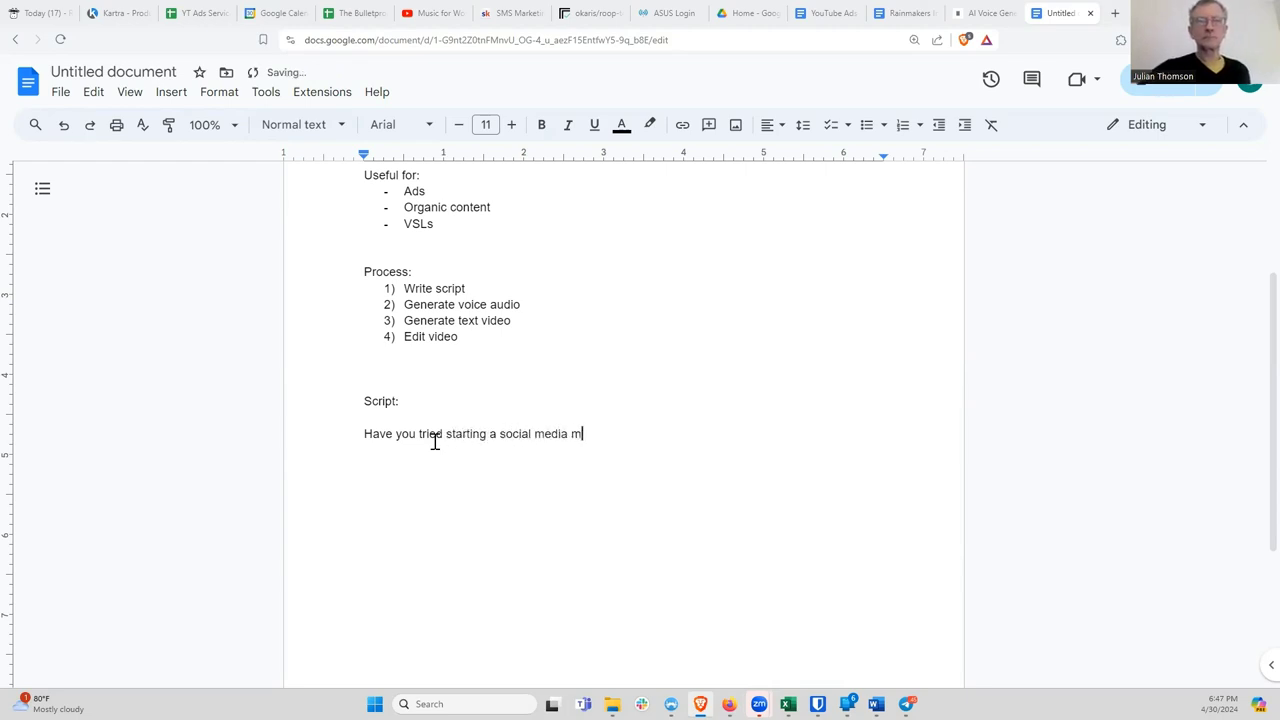
type("arketing agency, only to find that ")
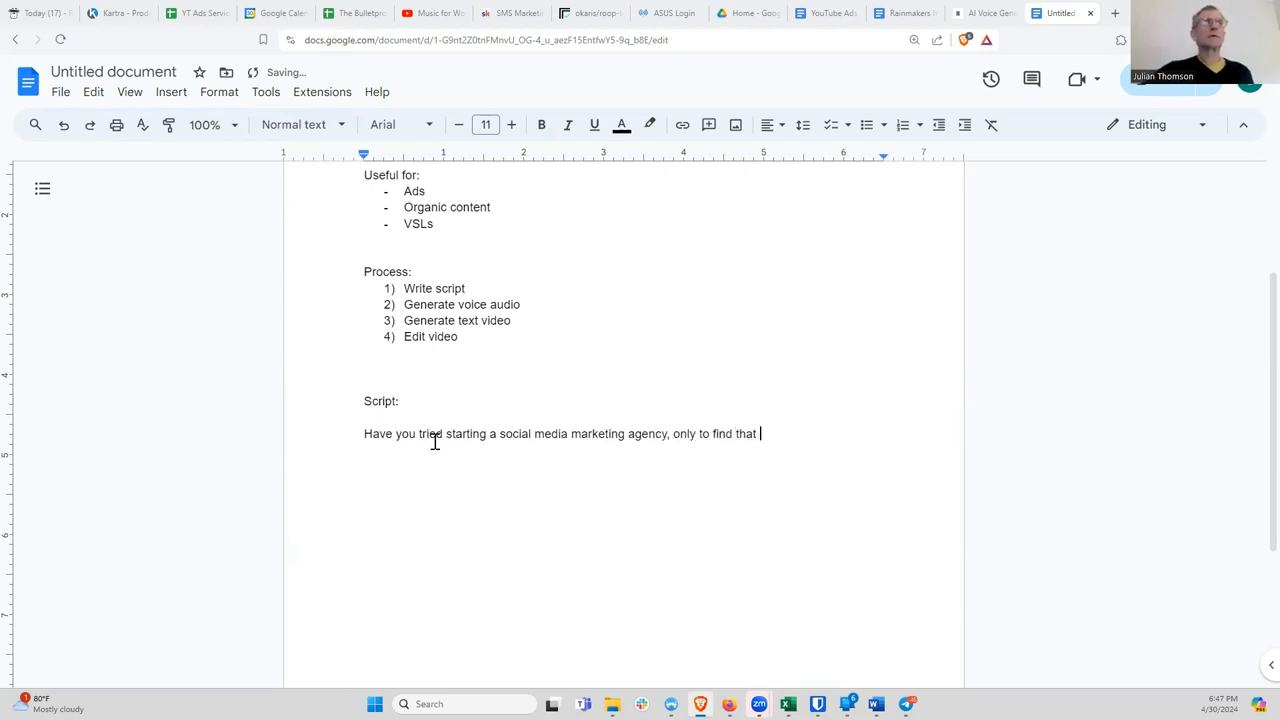
type("nobod")
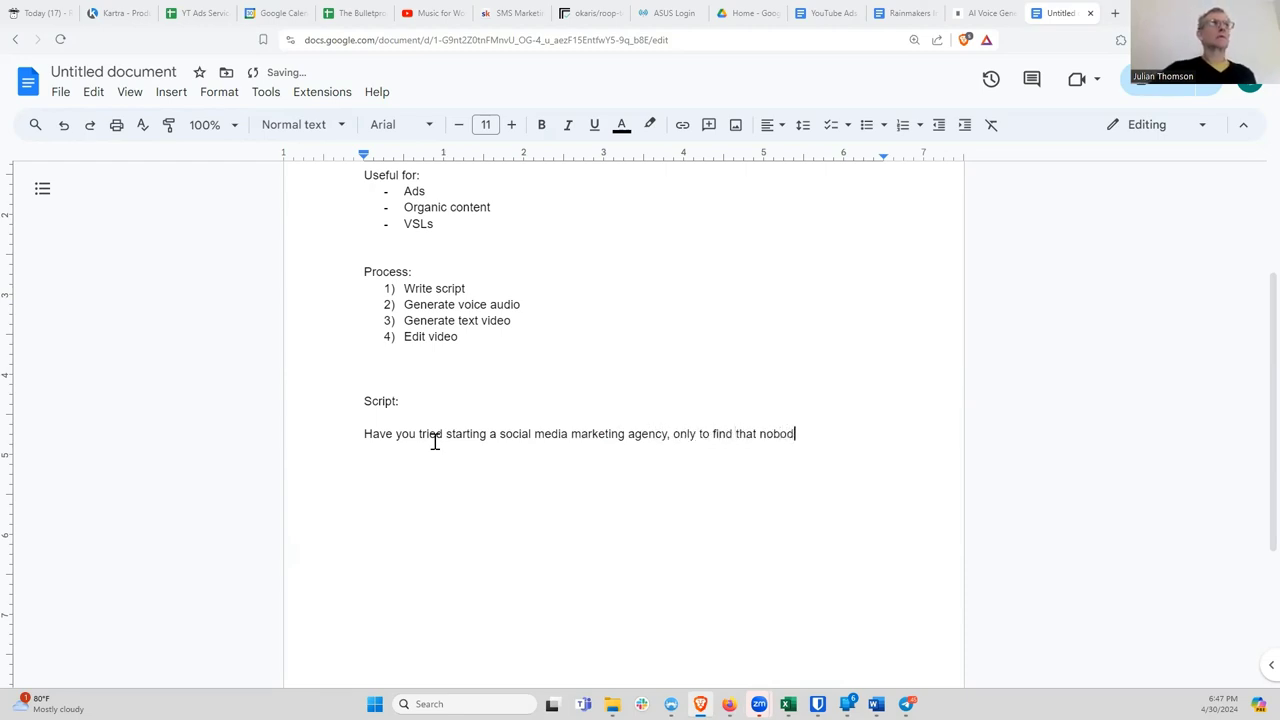
type("y wanted t")
key("BackSpace")
key("BackSpace")
type("ed")
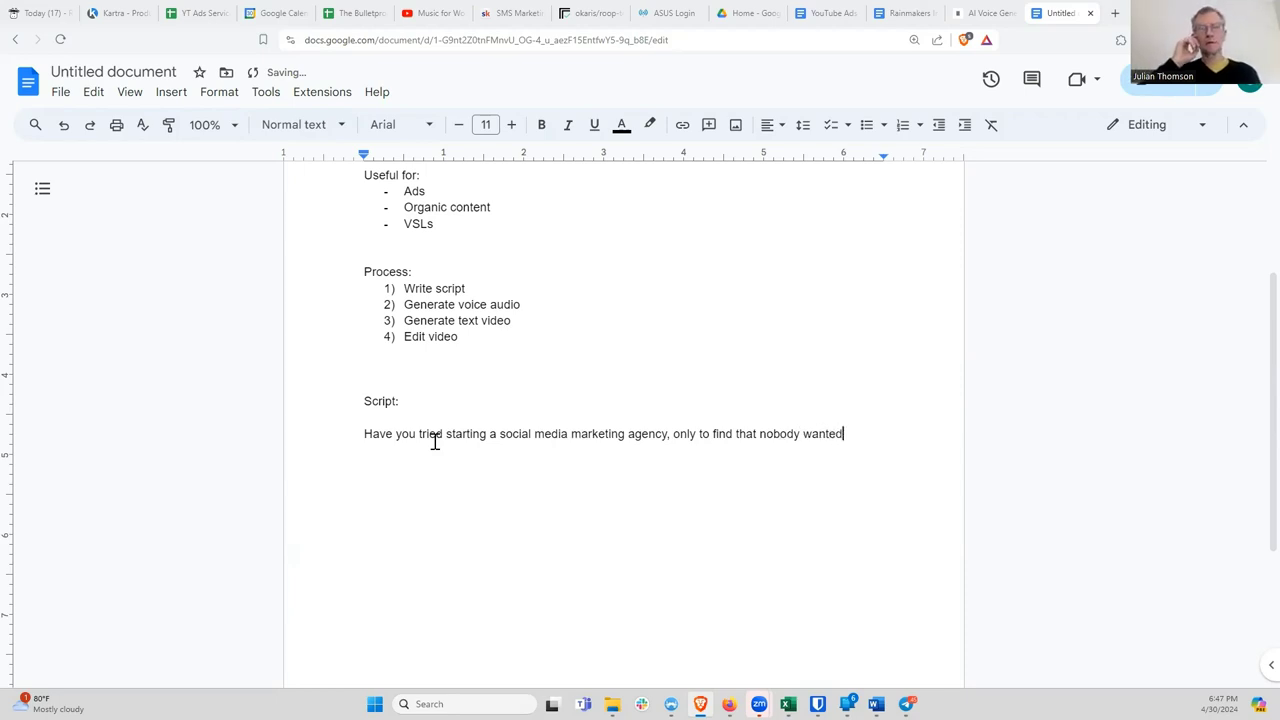
Step: Complete the opening question with "to listen to you, because everyone else in the world is offering the same thing?" and leave a blank line below it
type(" to listen to you,")
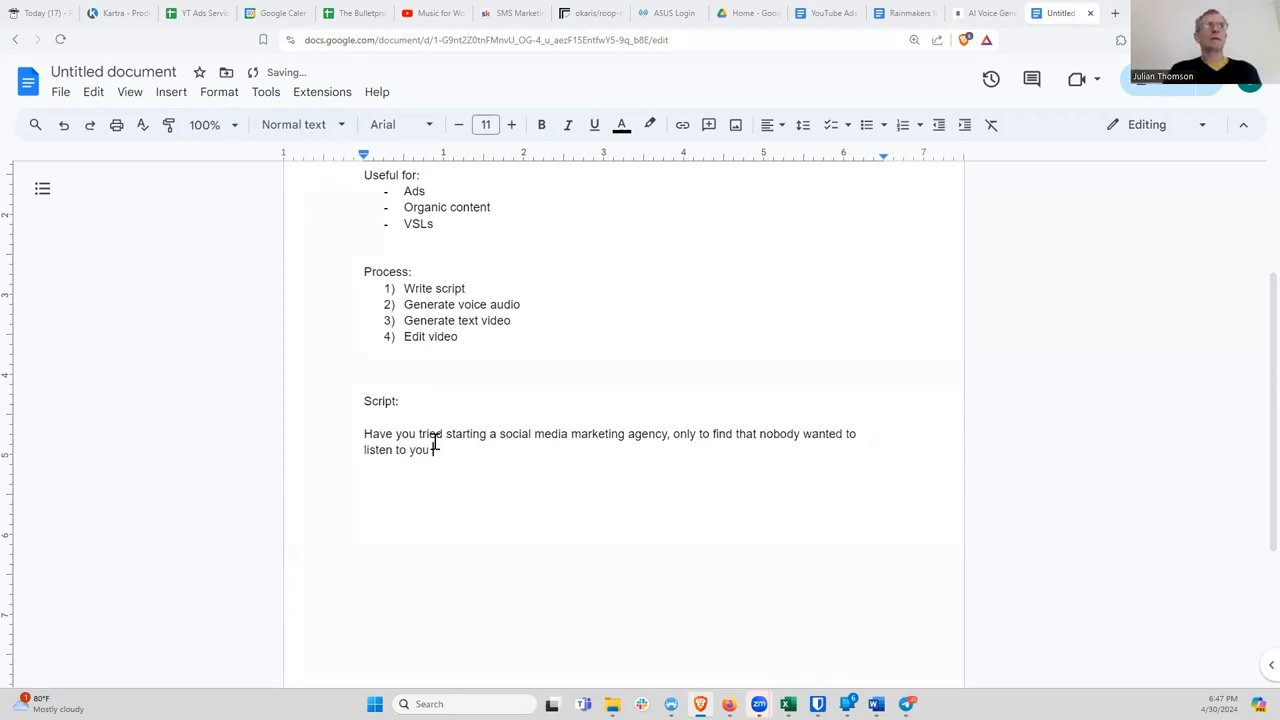
type(" because every")
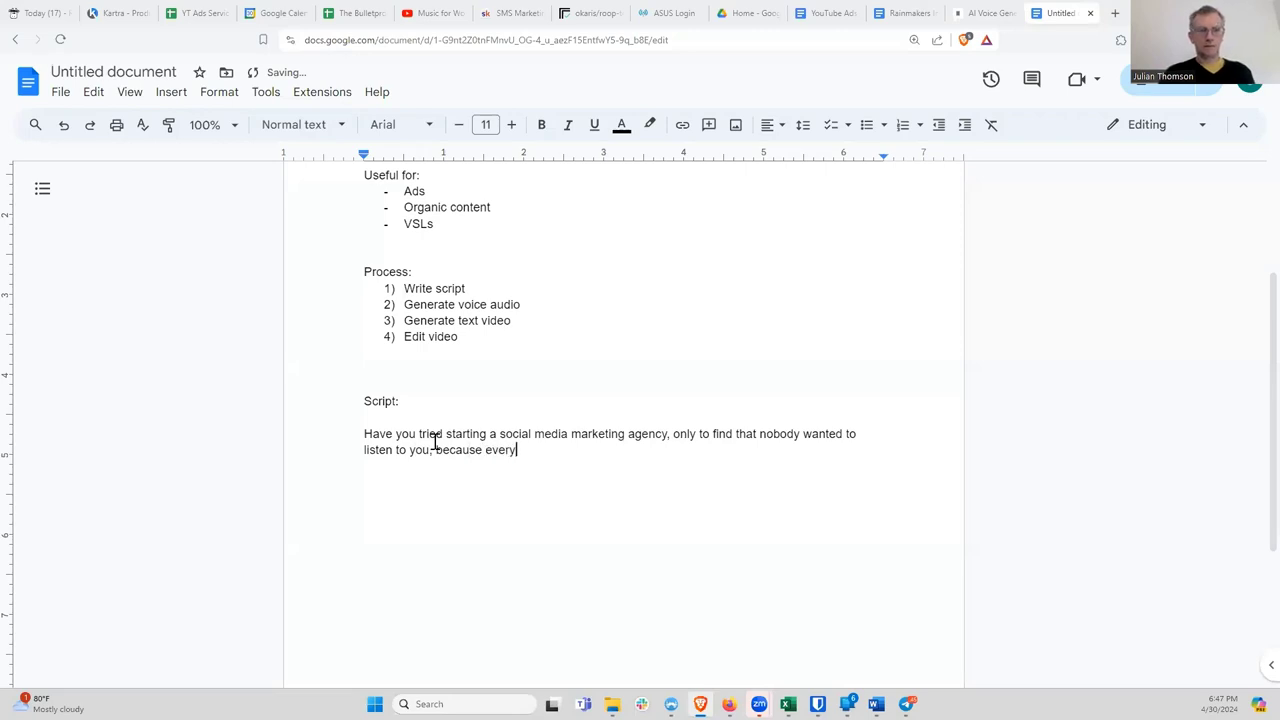
type("one else in the world ")
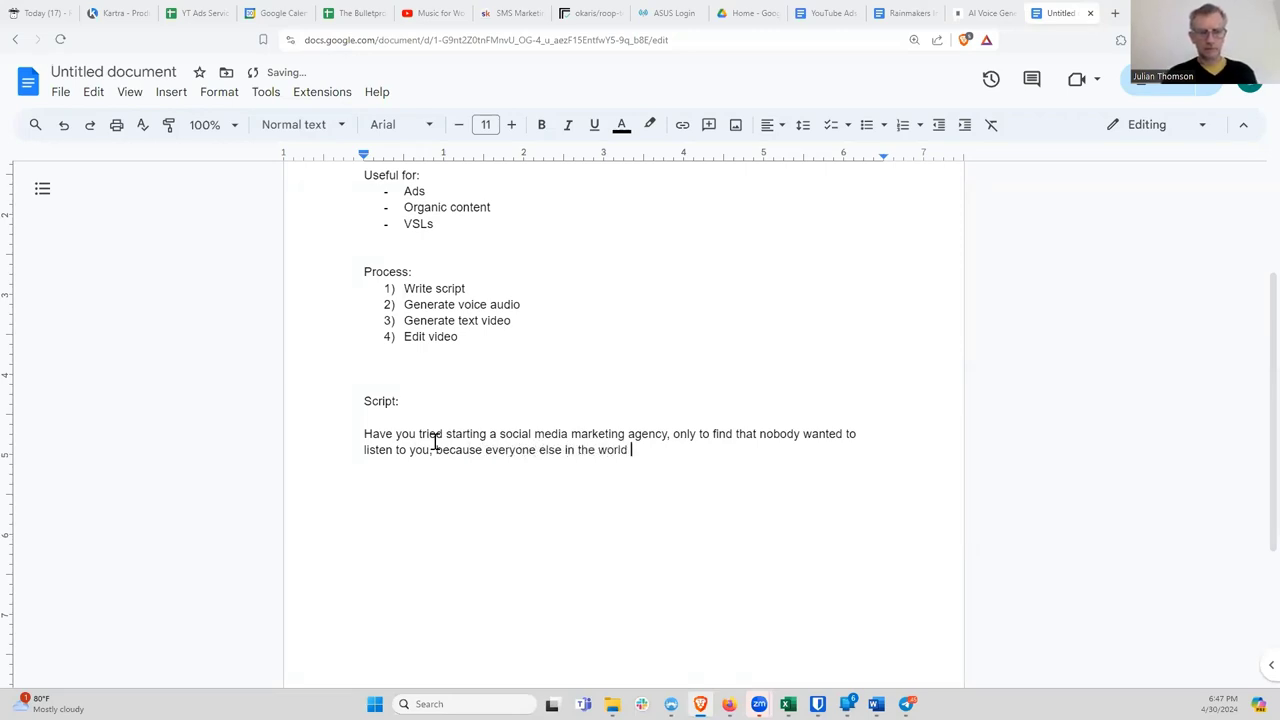
type("is offering the")
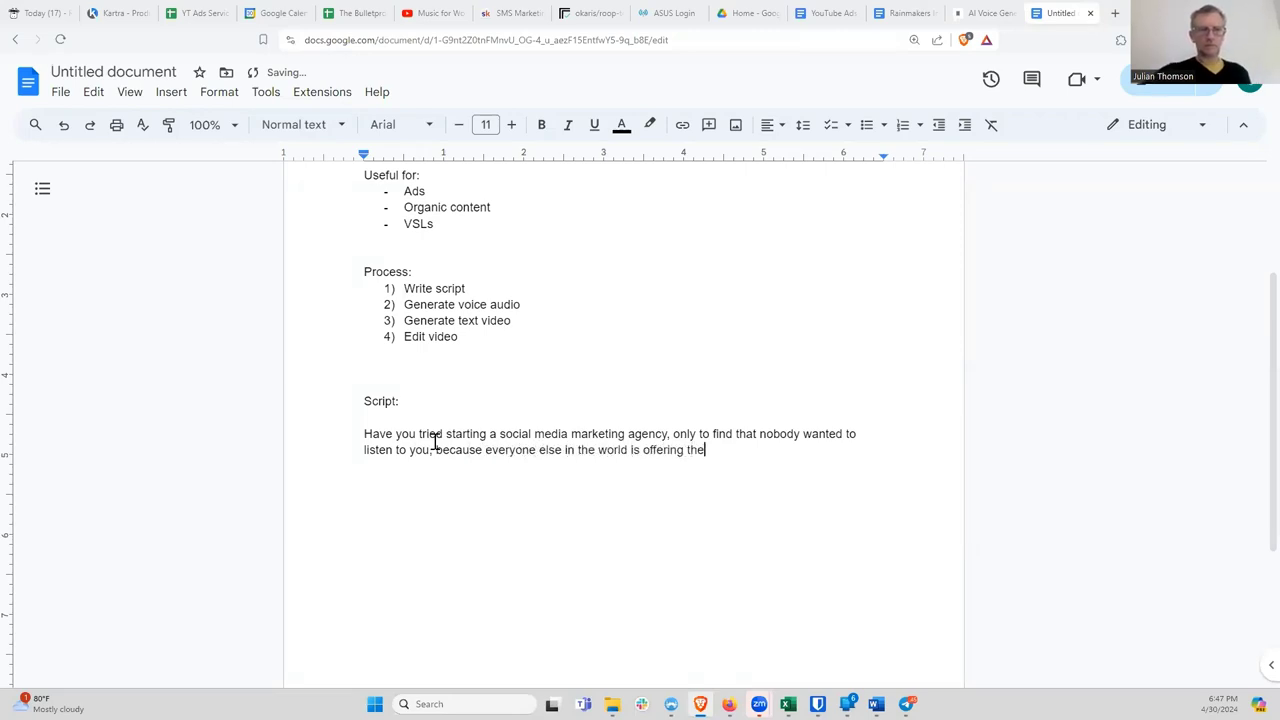
type(" same thing?")
key("Return")
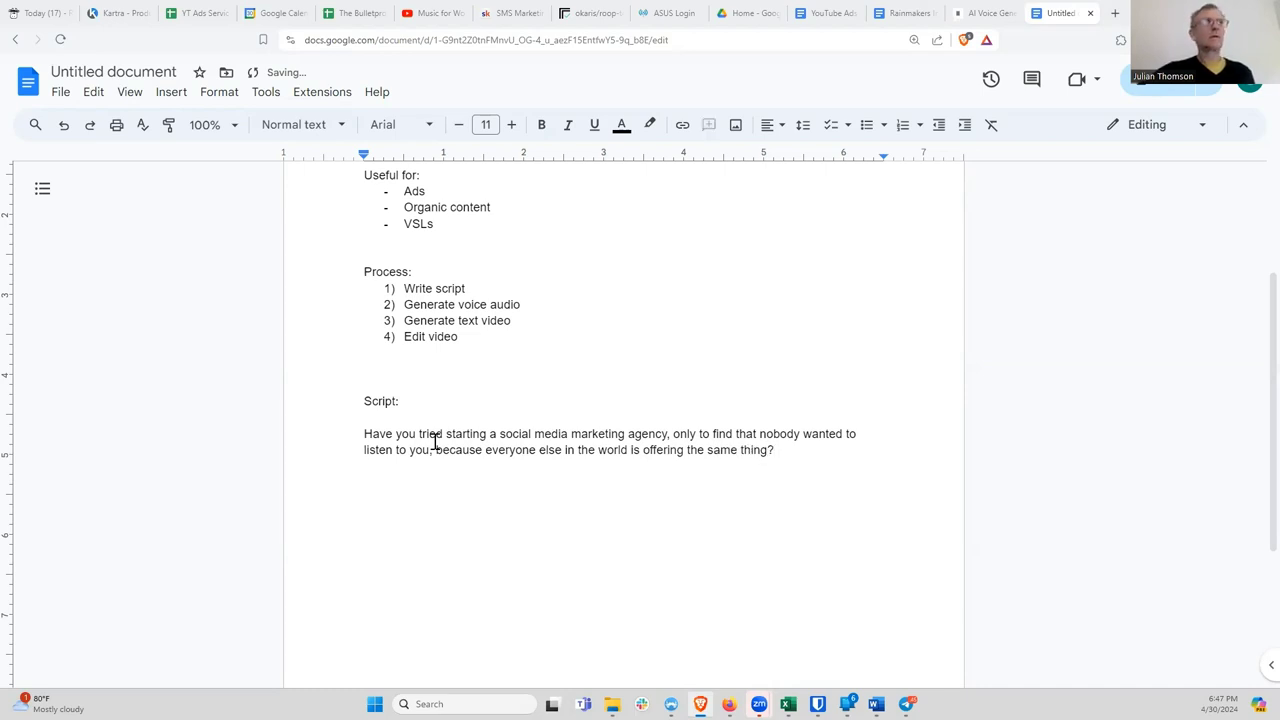
Step: Start the second script paragraph with "For some reason, it seems like everyone and their mother are all trying to run Facebook ads for businesses."
type("For some reason")
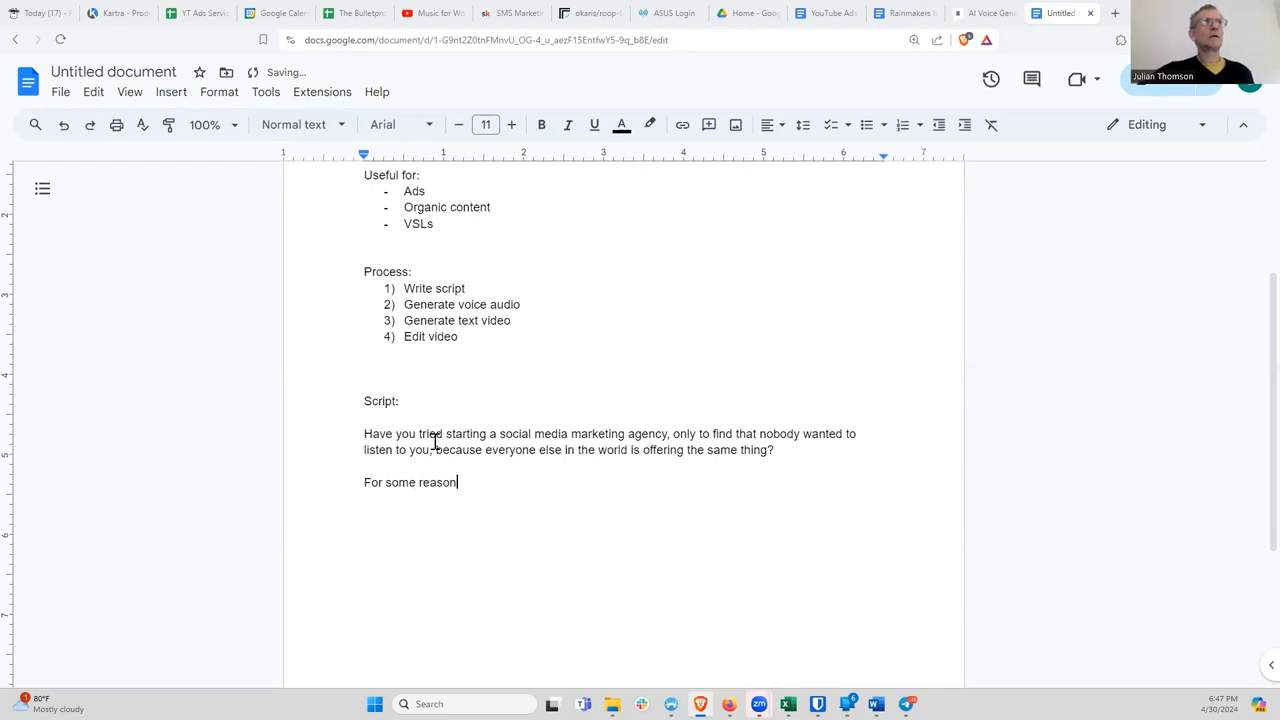
type(", it seems like ")
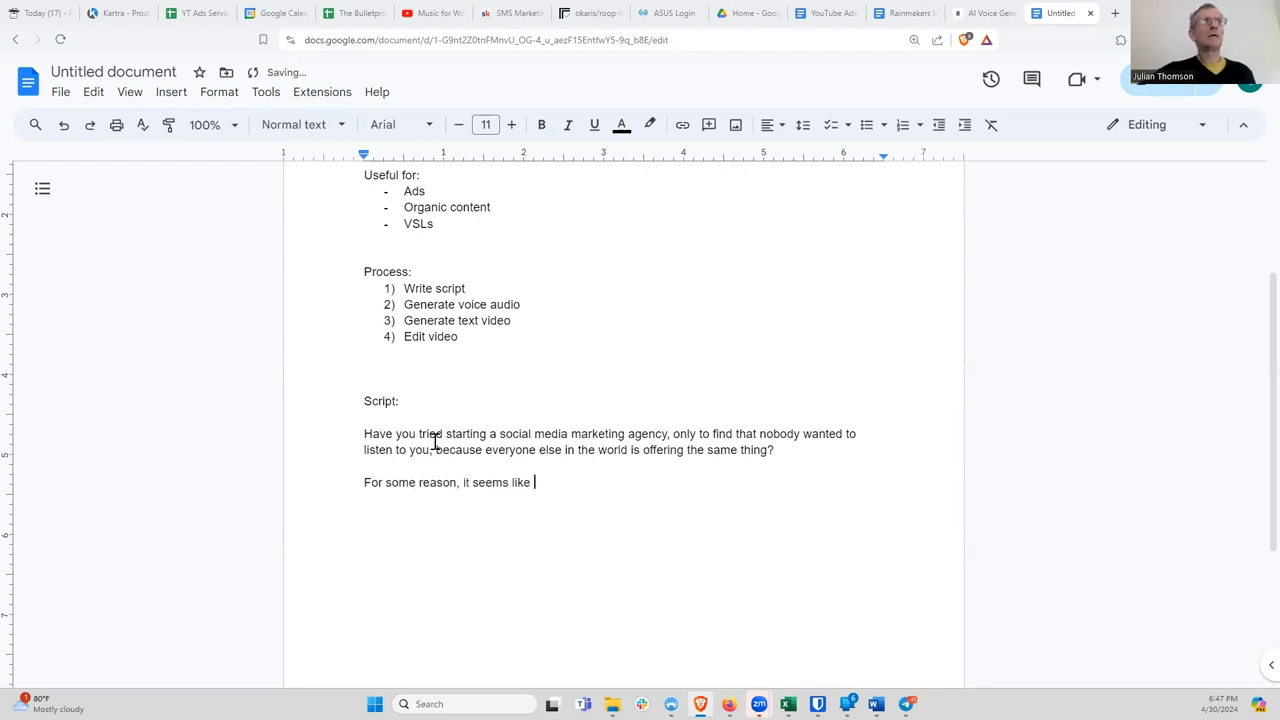
type("everyone and ")
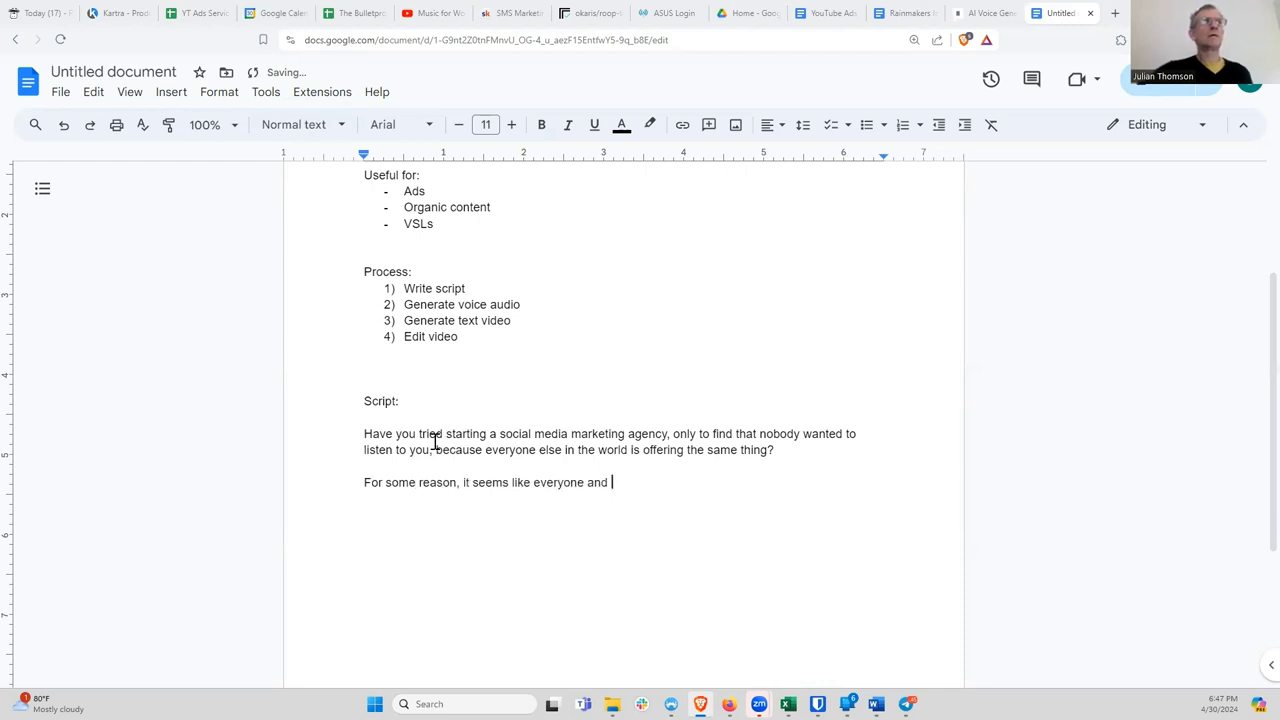
type("their mother are all")
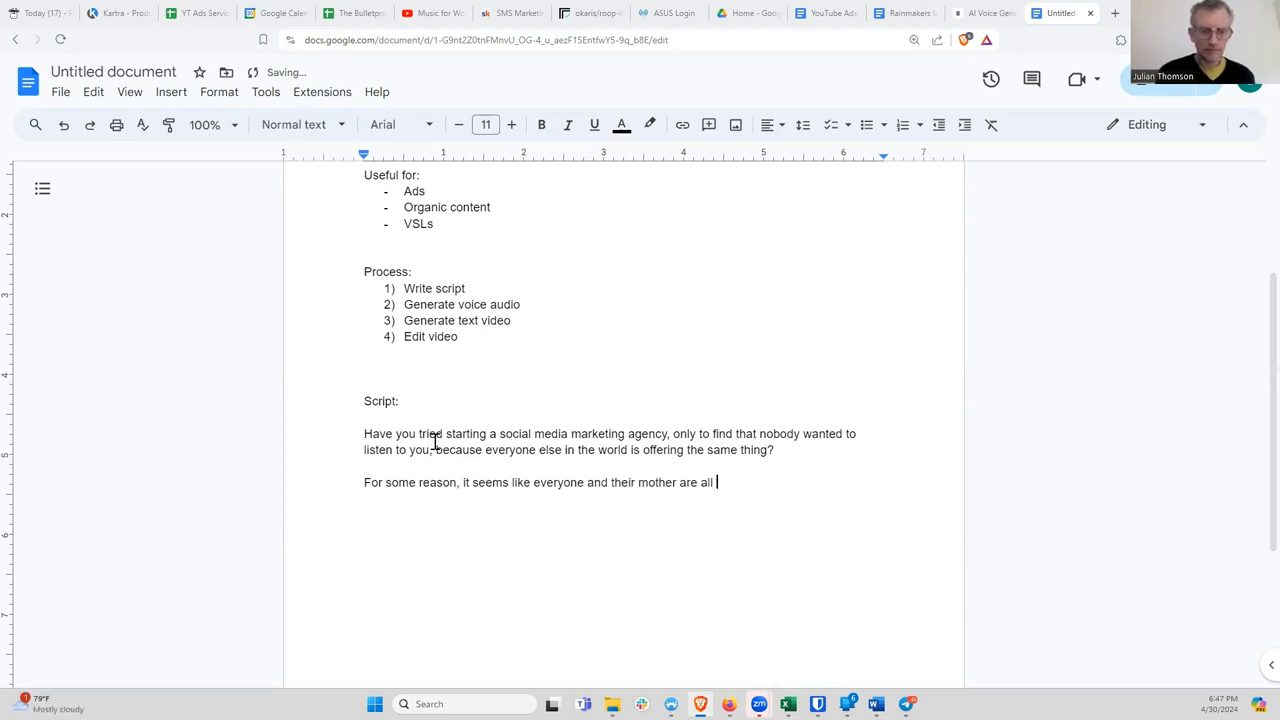
type(" trying to run Facebook ad")
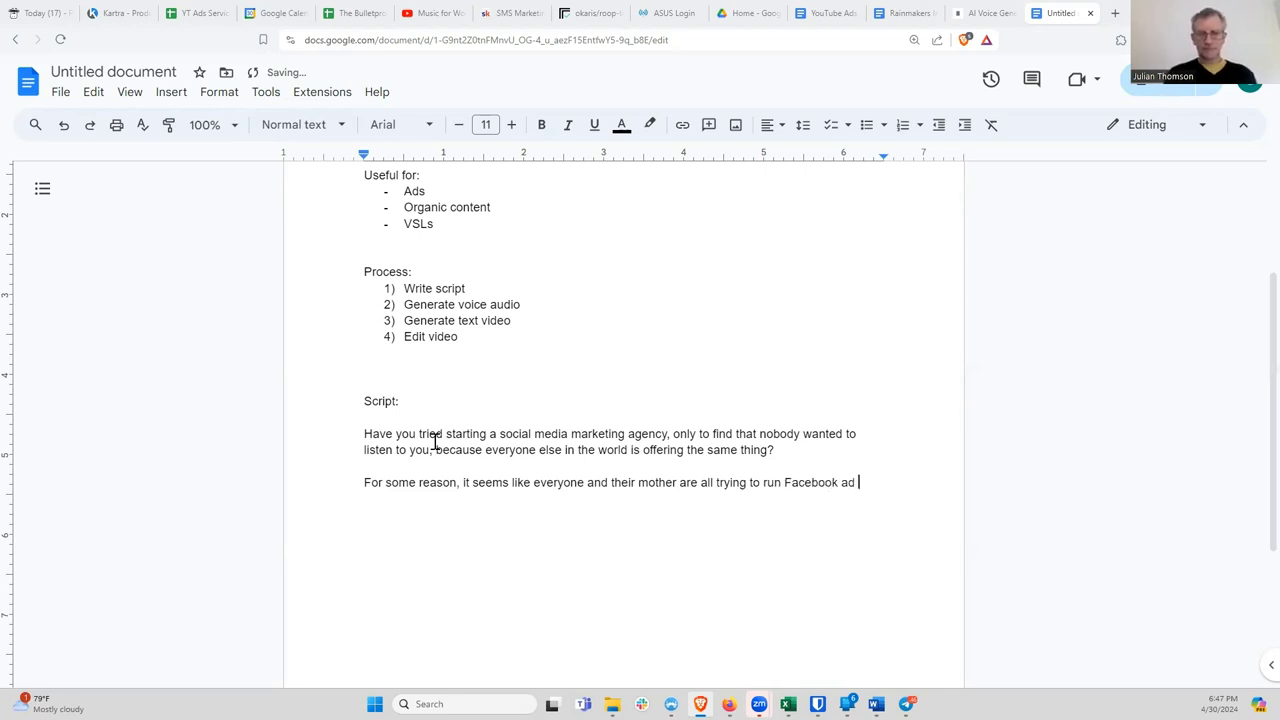
type("s for businsse")
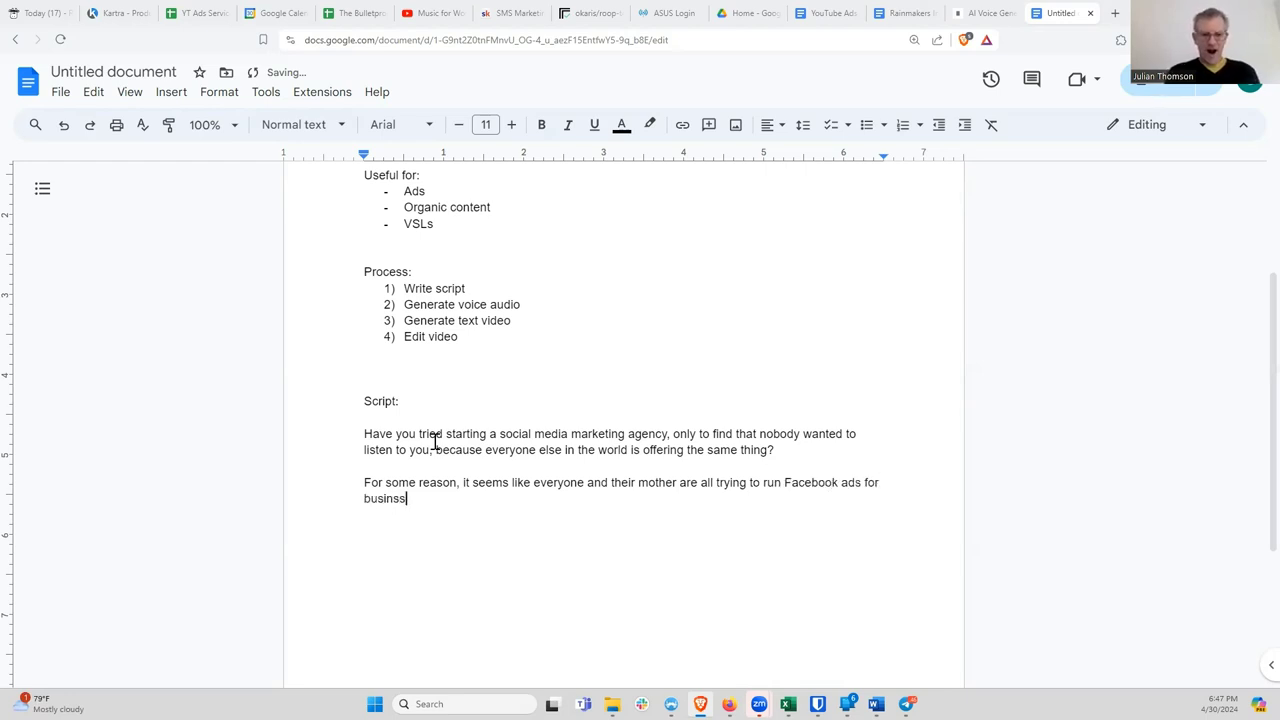
key("BackSpace")
key("BackSpace")
key("BackSpace")
key("BackSpace")
type("nesses.")
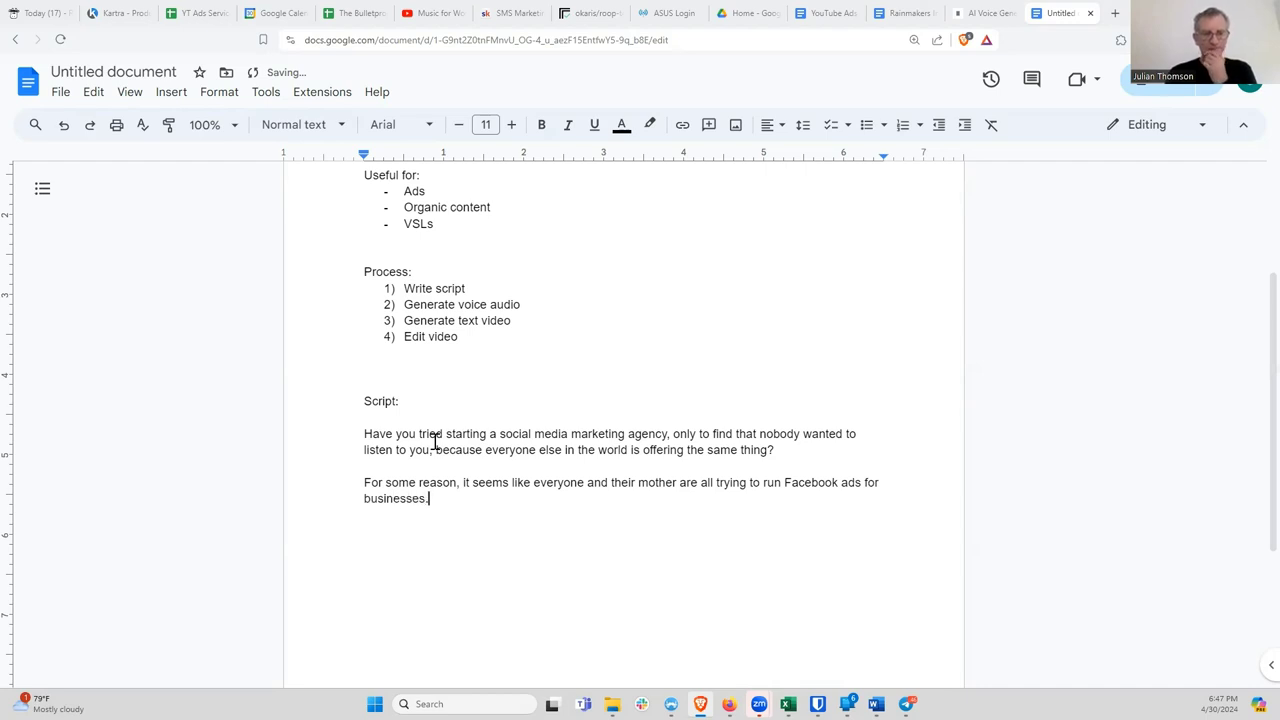
Step: Continue the second script paragraph with "And because these businesses have heard the same pitch SO MANY TIMES..."
type(" And becaus")
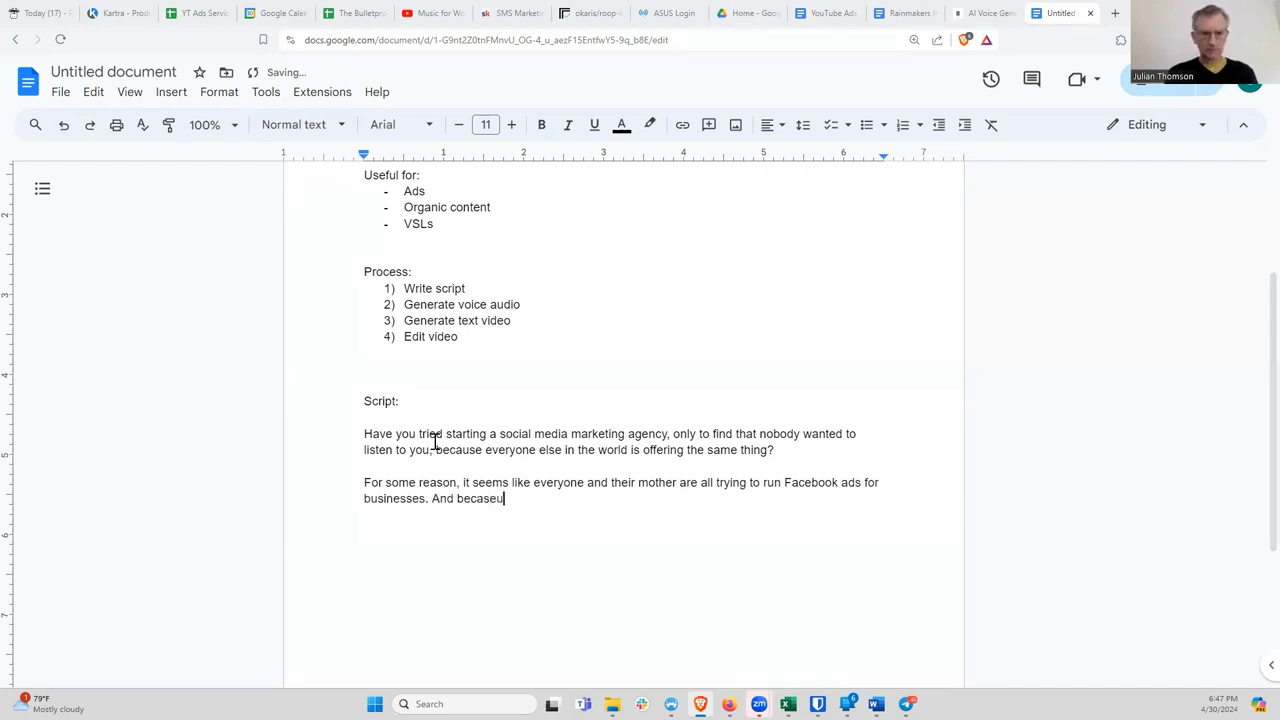
type("e the")
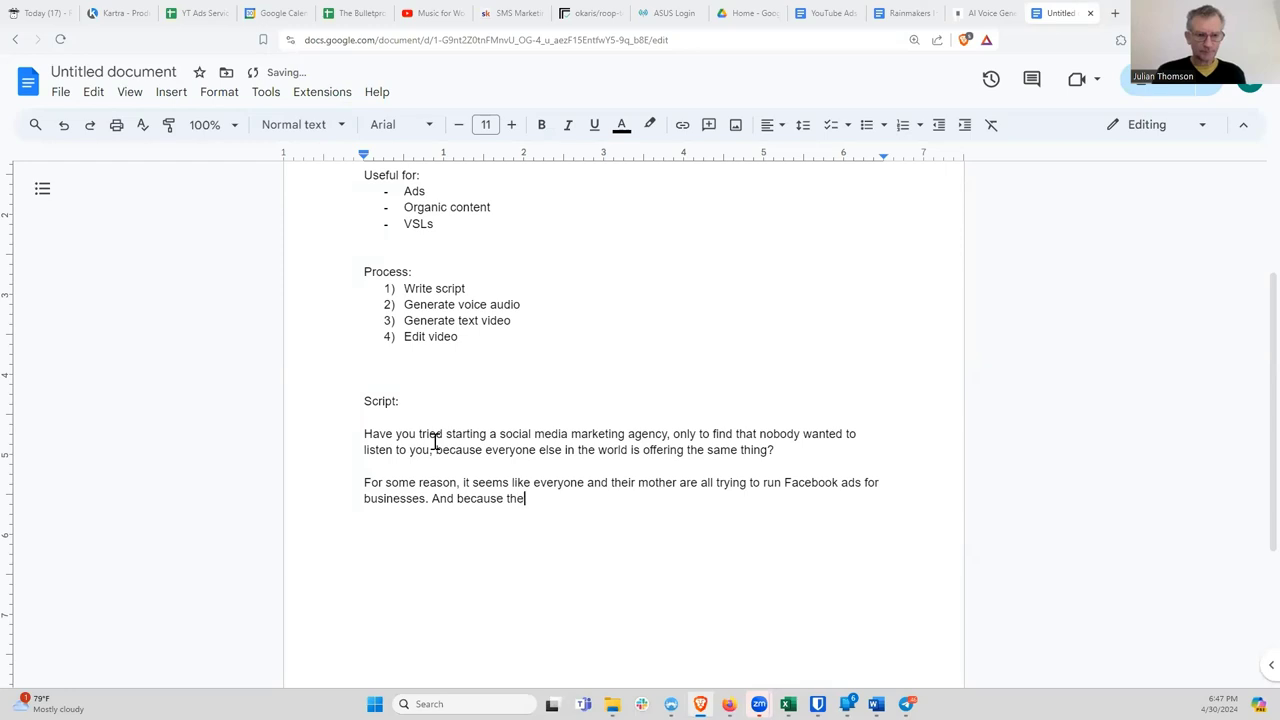
type("se businesses hav")
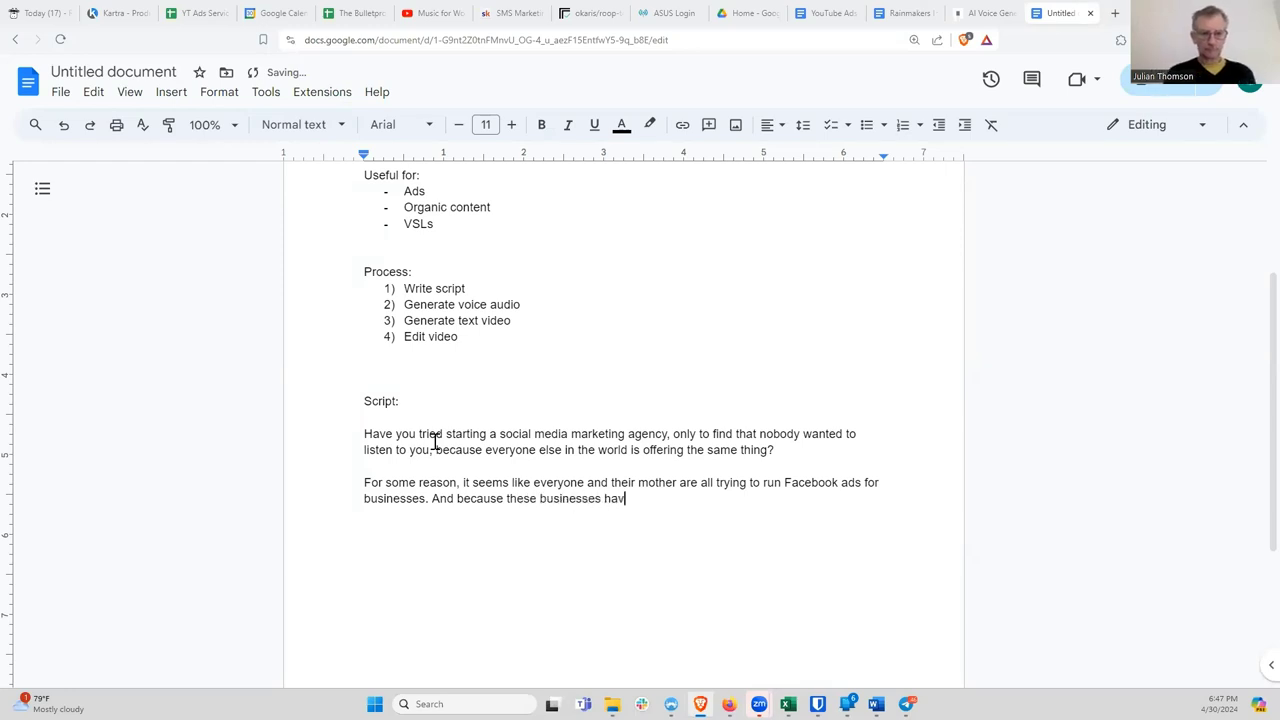
type("e heard the same ")
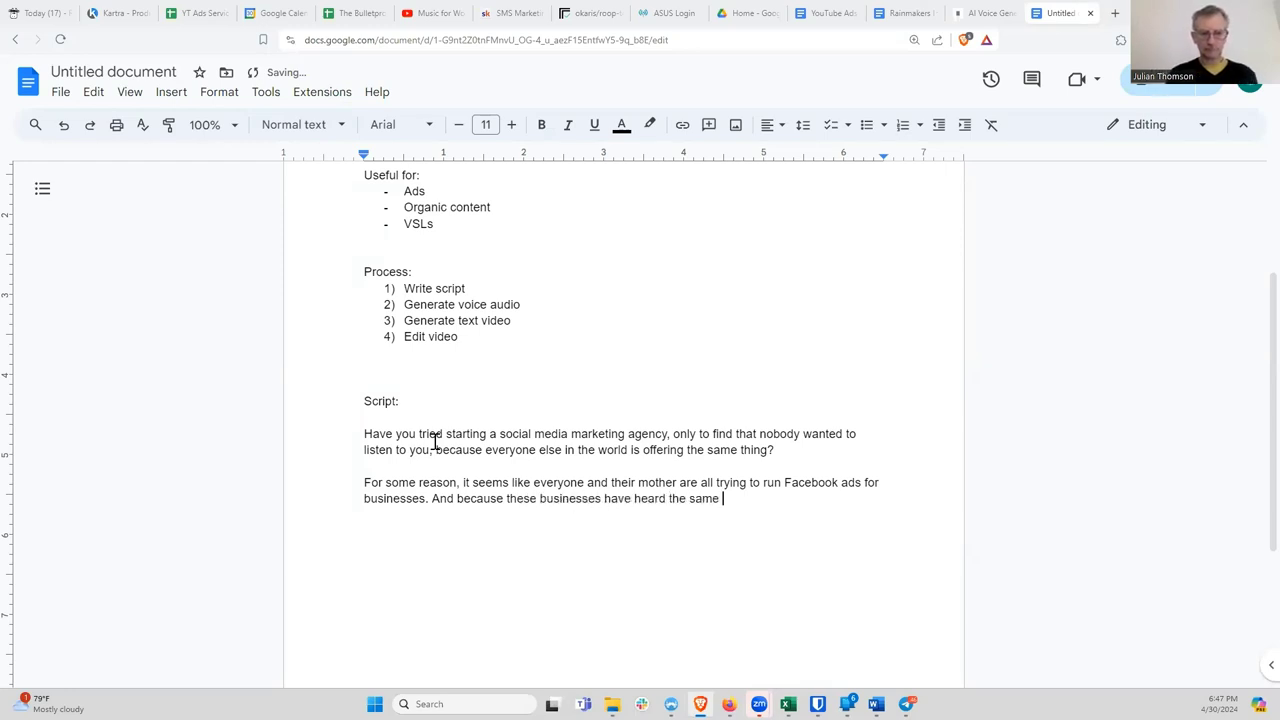
type("pitch SO MANY TIMES...")
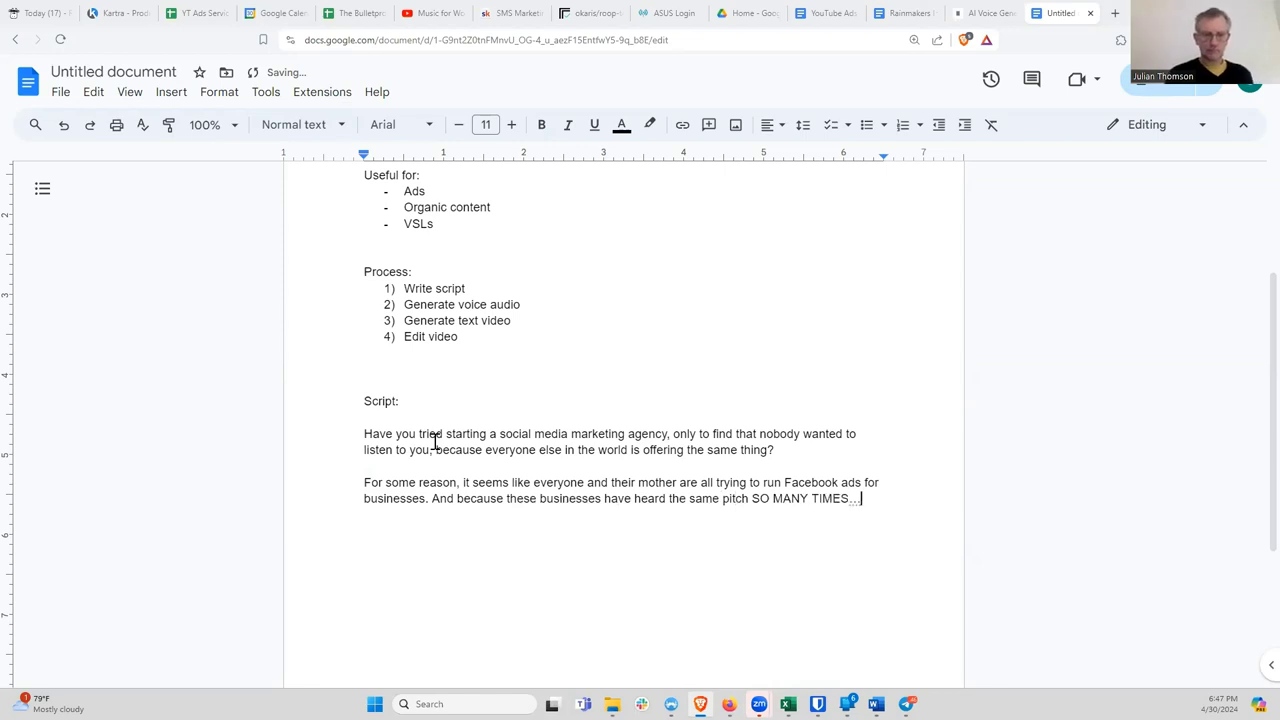
Step: Finish the second paragraph after "SO MANY TIMES…" with "they just turn off as soon you start." and leave a blank line below it
scroll(857, 500, "down", 1)
left_click_drag(757, 433, 846, 451)
left_click(873, 437)
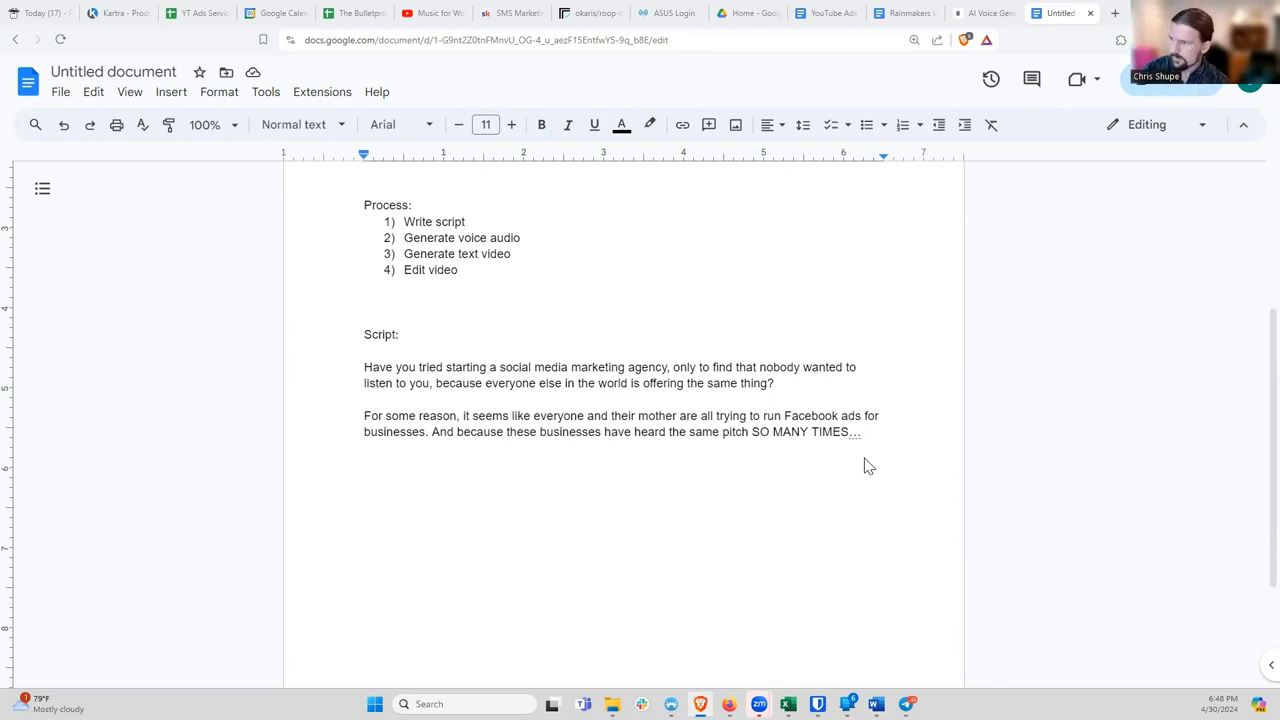
type("they ")
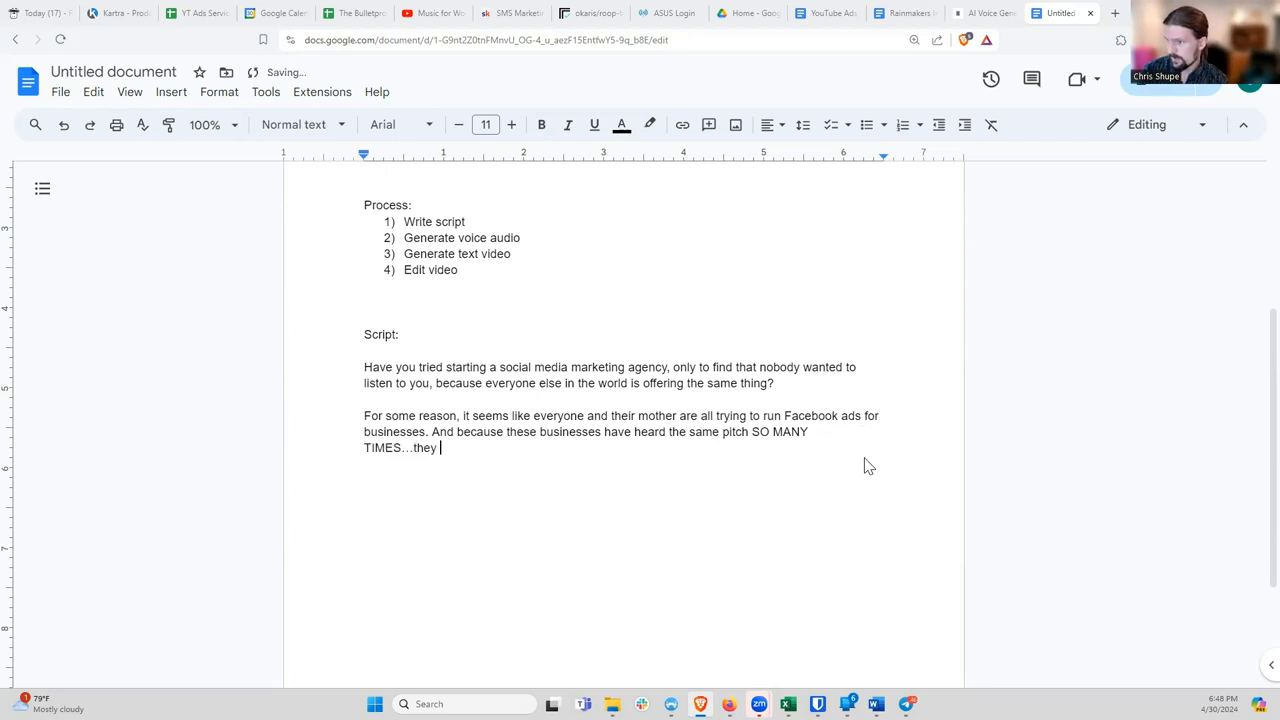
type("just turn off ")
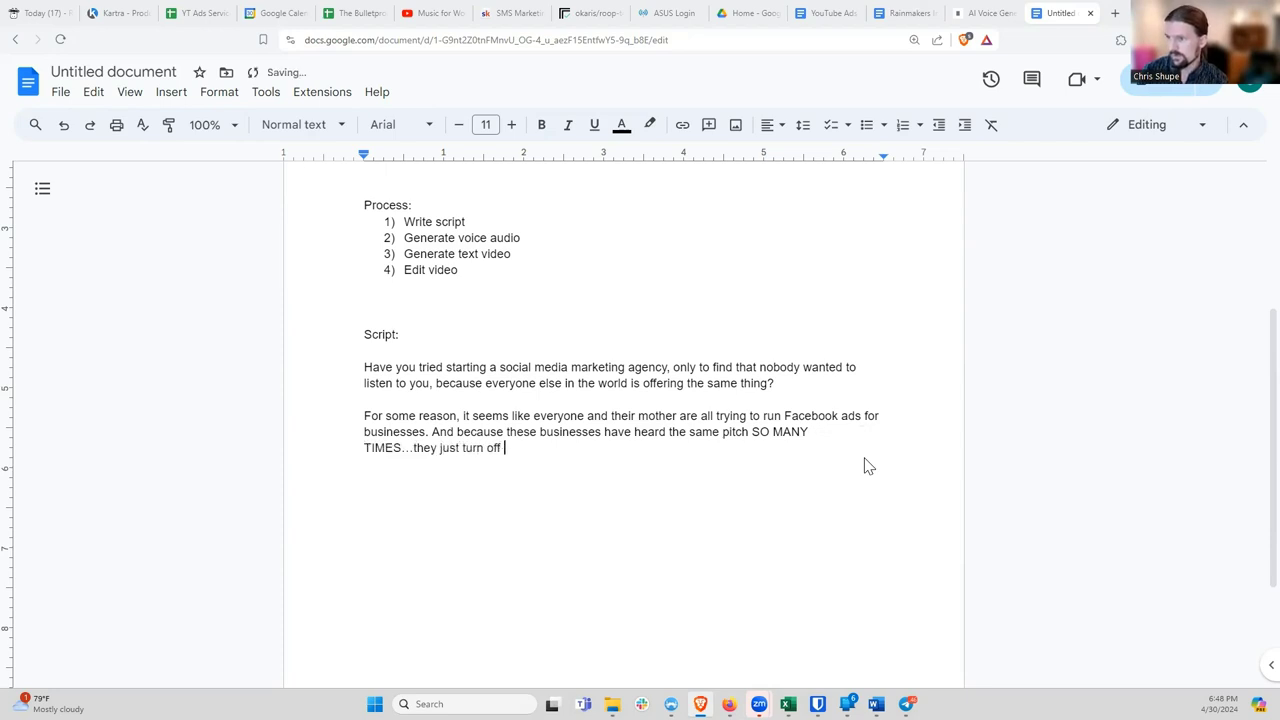
type("as soon you s")
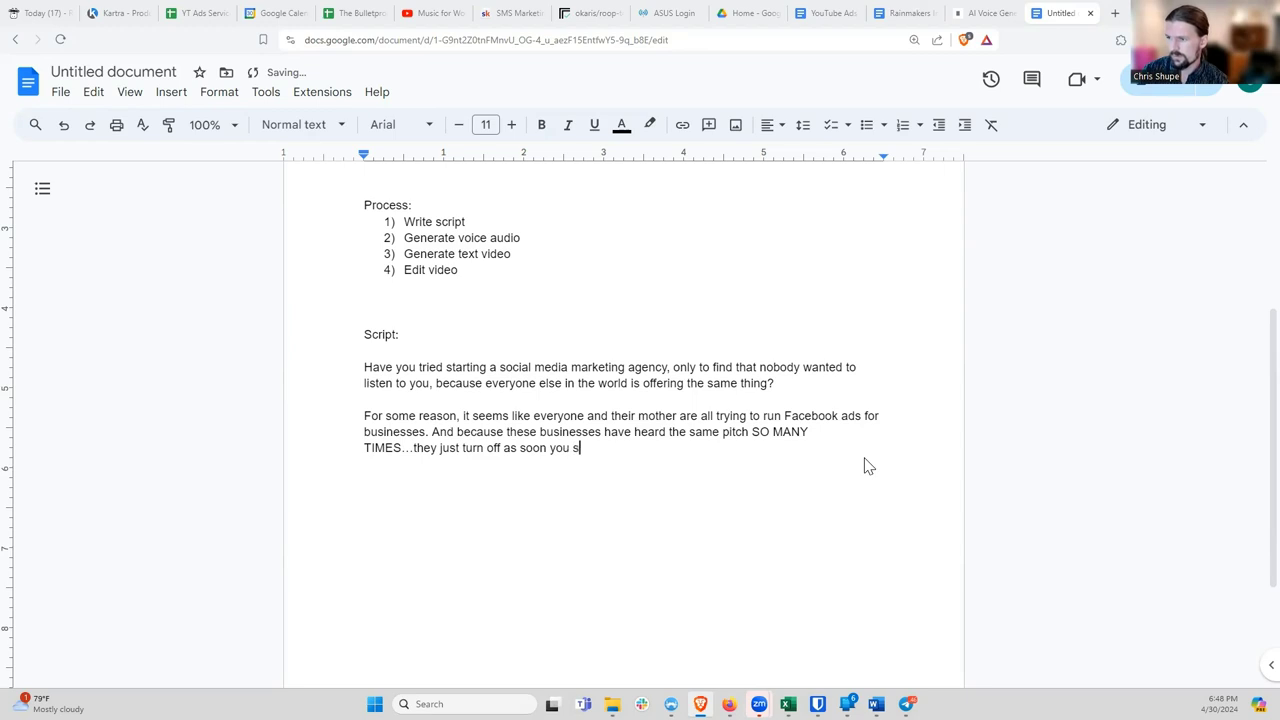
type("tart")
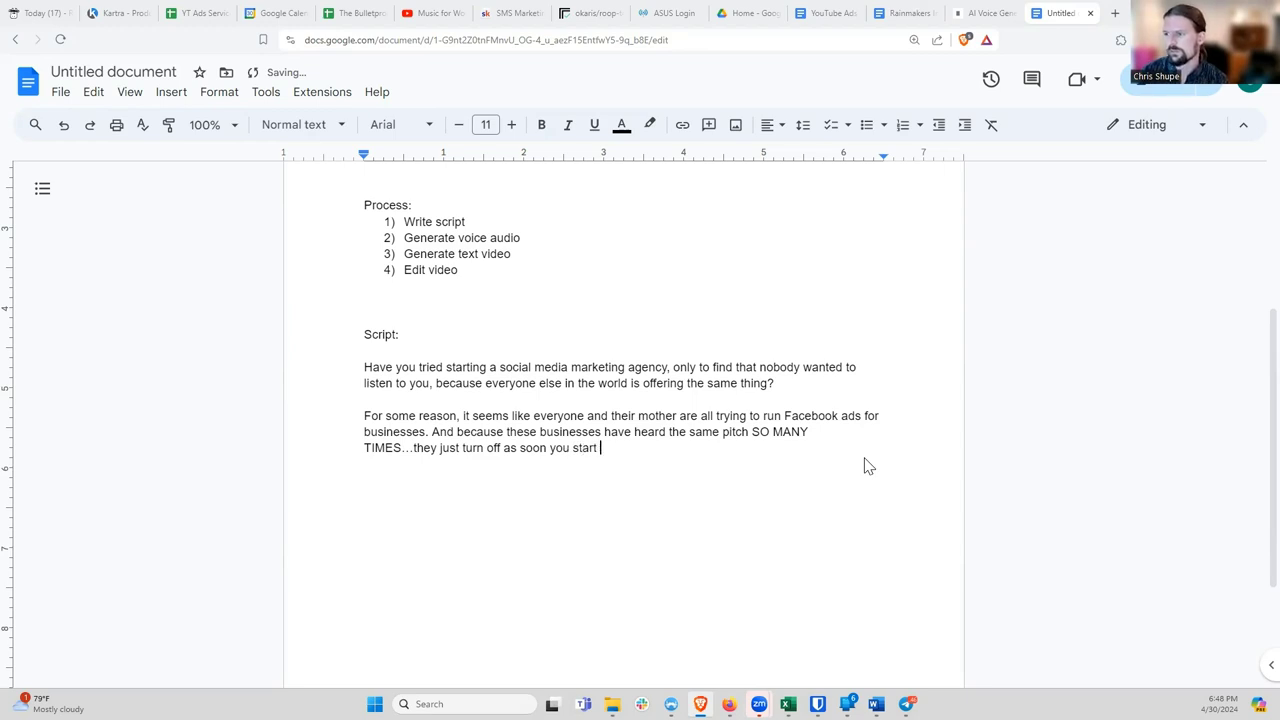
key("Return")
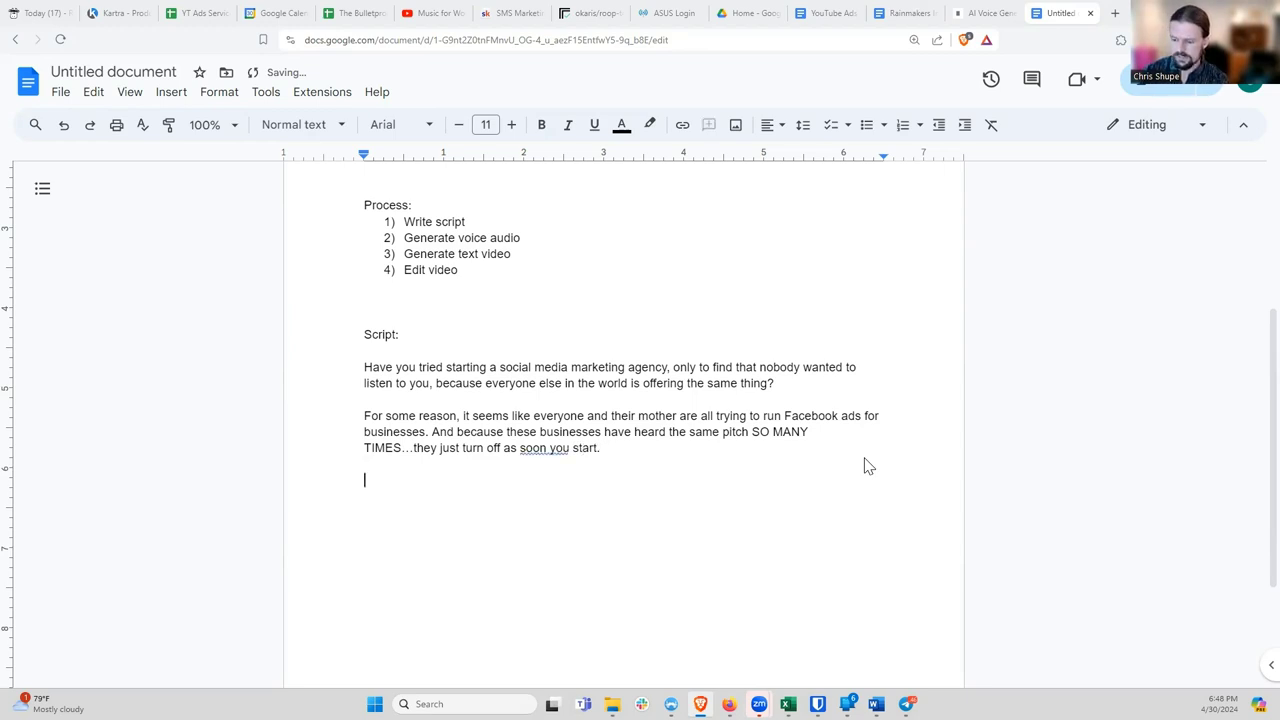
Step: Start the third script paragraph with "So the business idea that you had so much hope and expectation for"
type("So the business i")
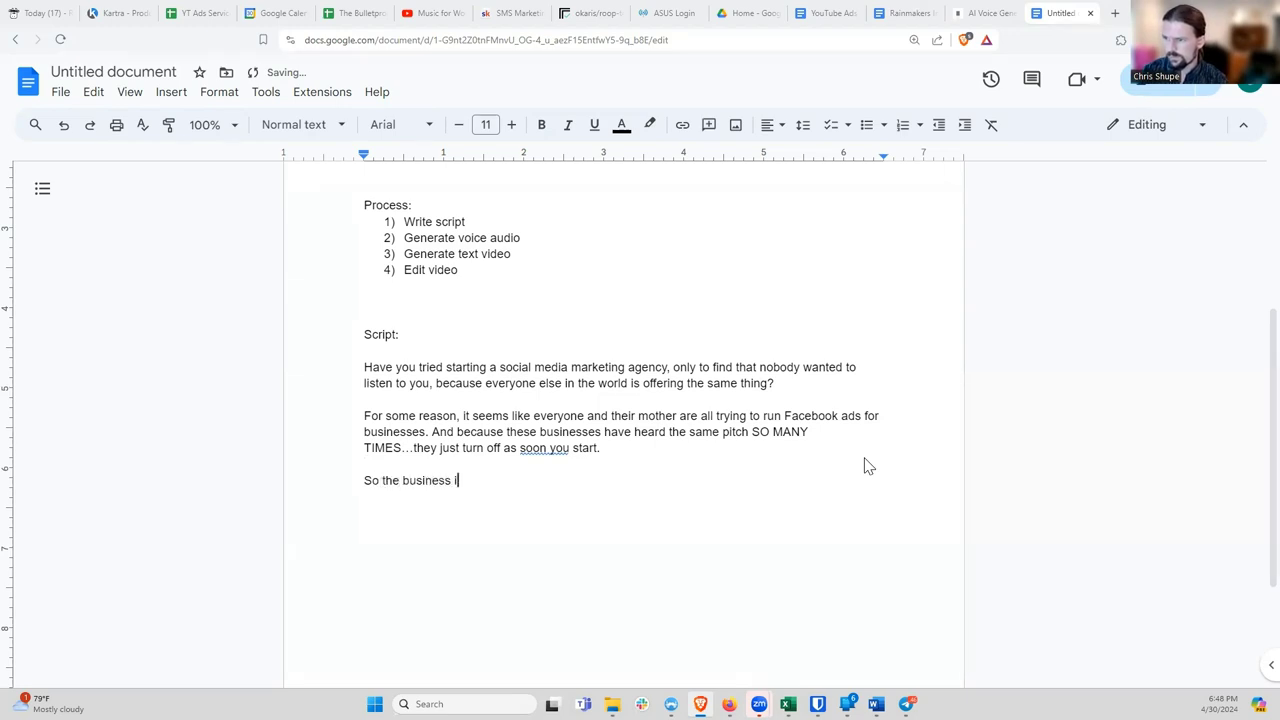
type("dea that you had so much hope and expectation for")
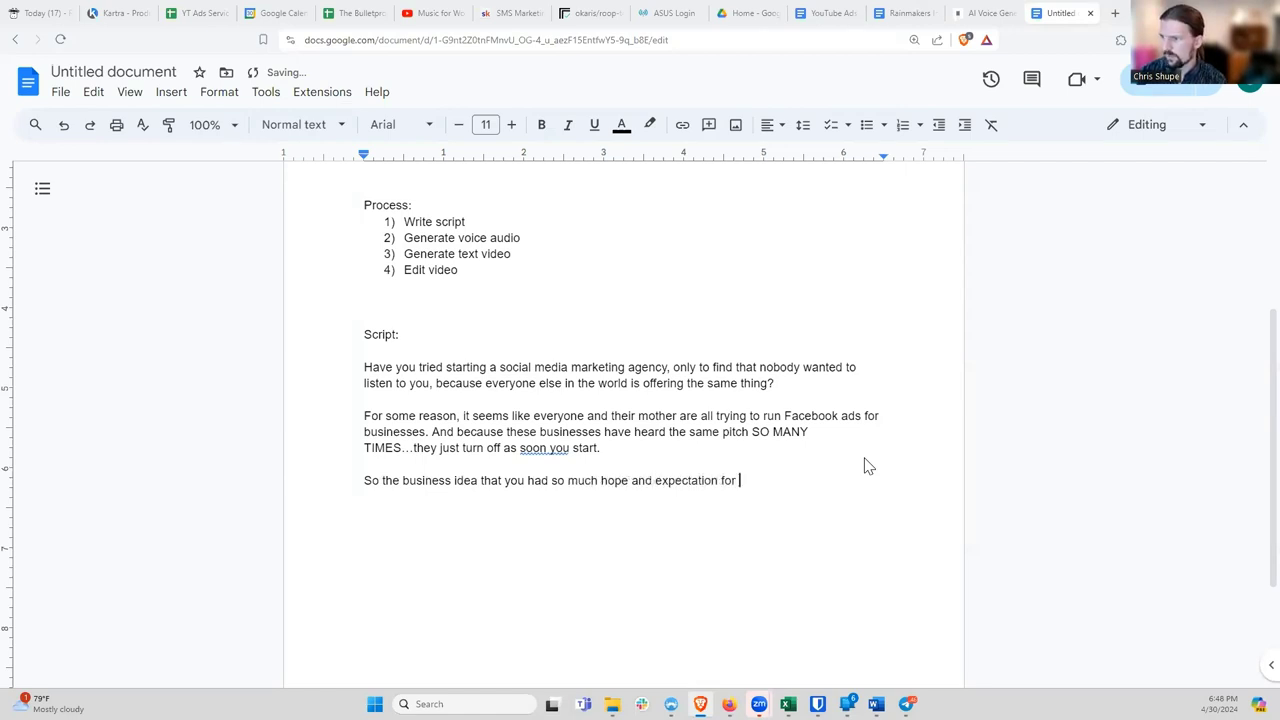
key("BackSpace")
Step: Finish the third script paragraph with "–and maybe even spent a bunch of money on–totally fell flat." and leave a blank line below it
type("--and maybe e")
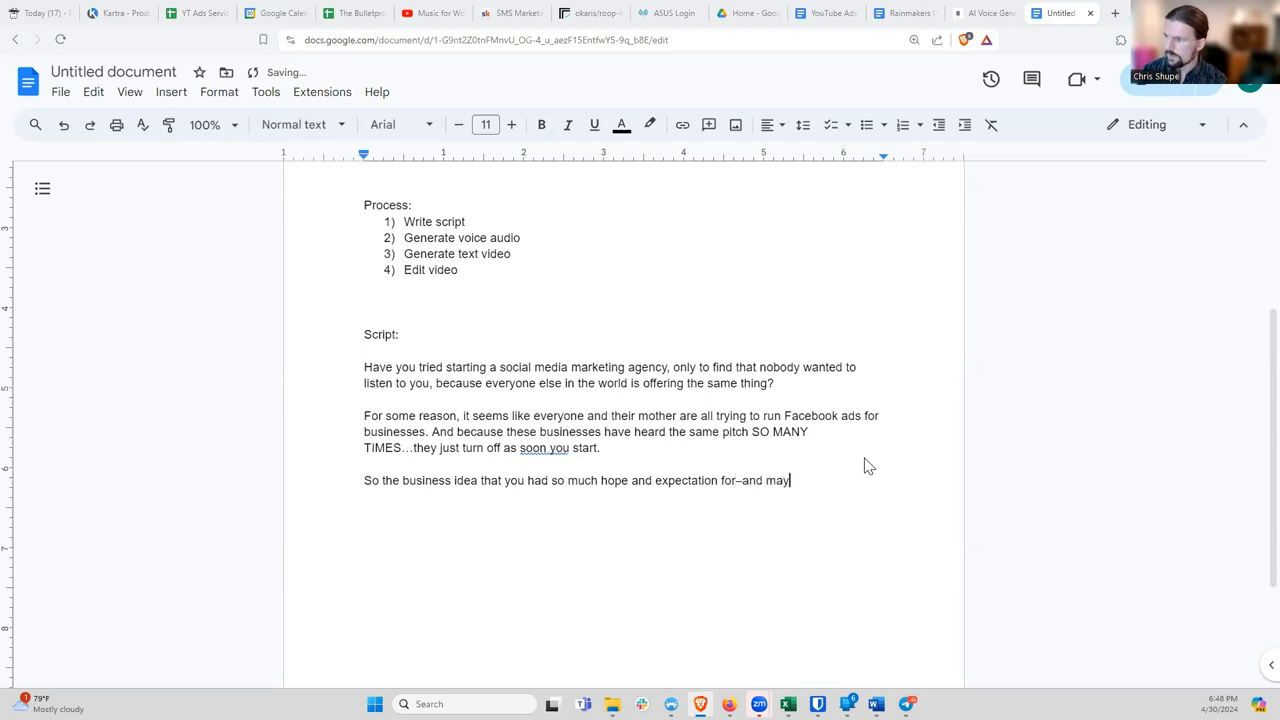
type("ven spent a ")
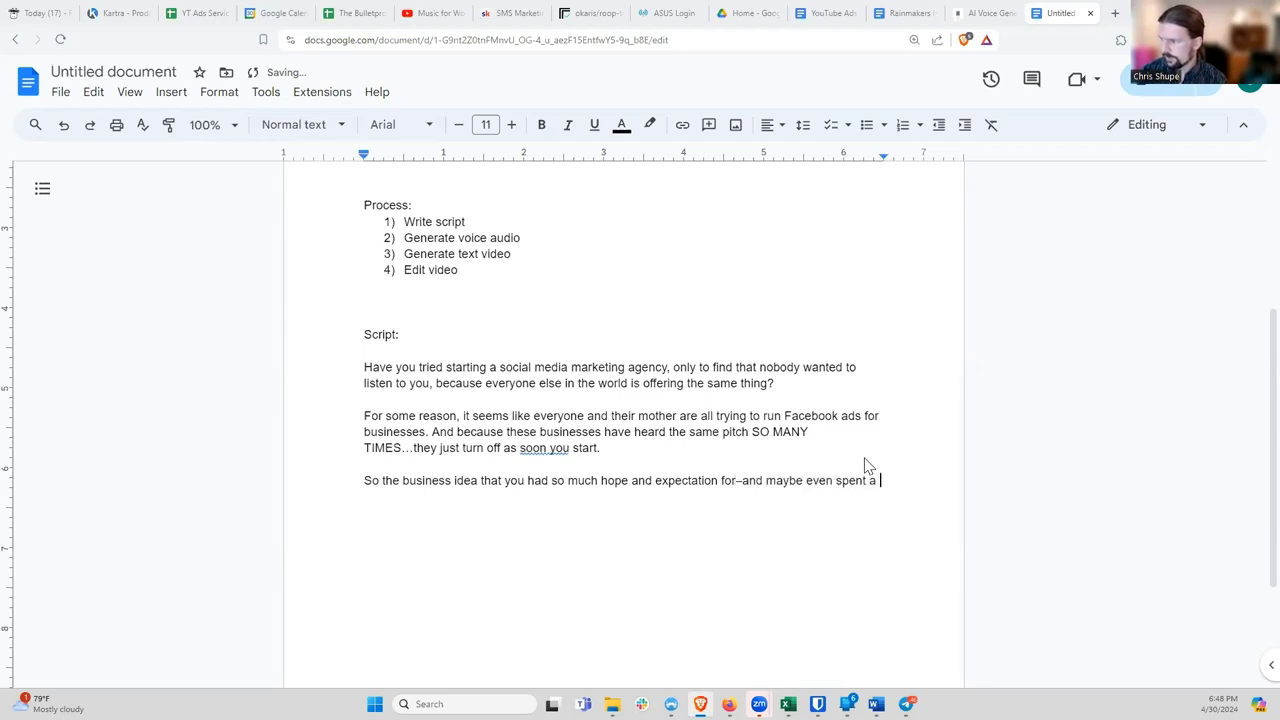
type("bunch of money on")
type("--")
type("total")
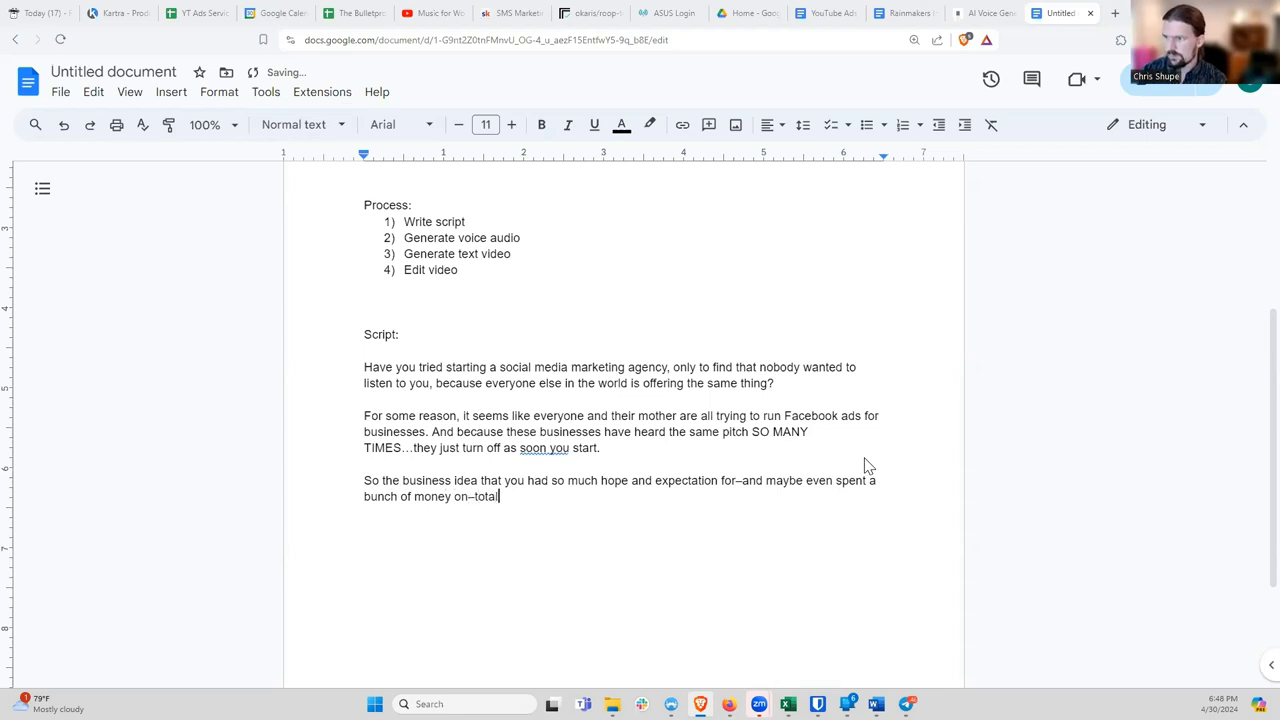
type("ly fell flat.")
key("Return")
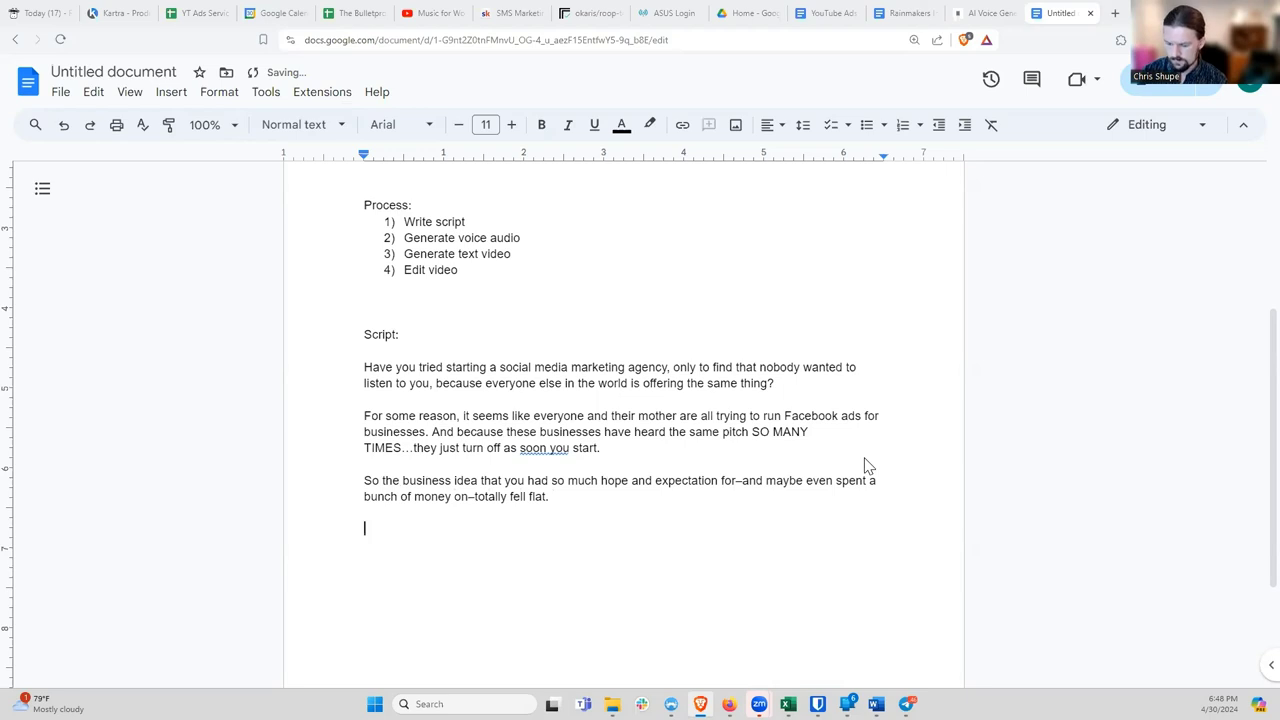
Step: Add the question "Well…what do you do?" as its own script paragraph and leave a blank line below it
type("Well...waht")
key("BackSpace")
key("BackSpace")
key("BackSpace")
type("hat do you do?")
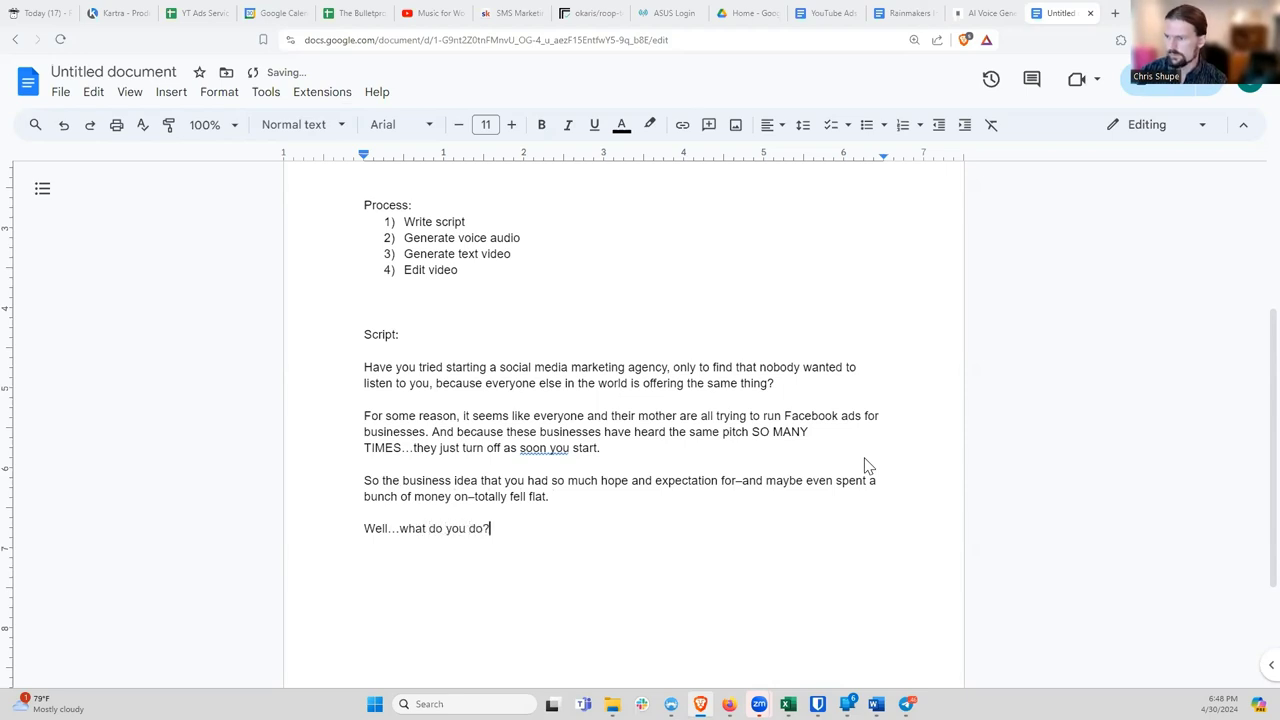
key("Return")
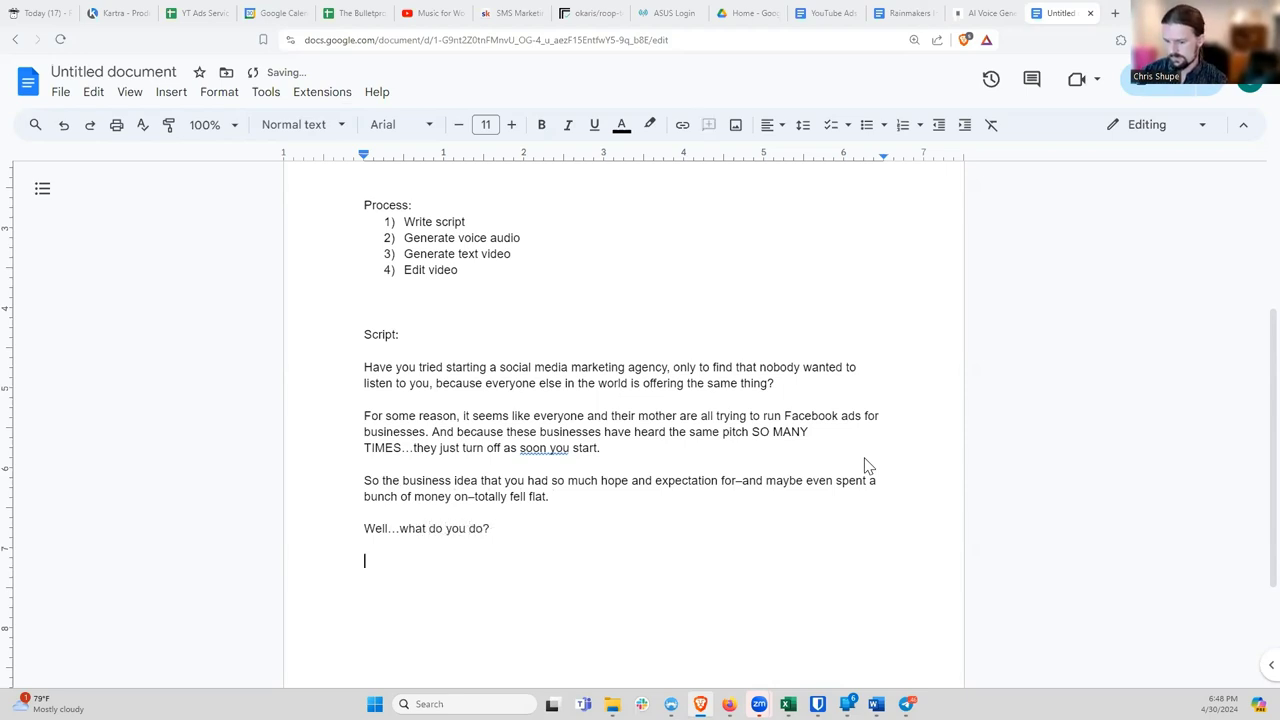
Step: Start the answer paragraph with "Clearly you have to do something DIFFERENT than everyone else is doing"
type("Clearly ")
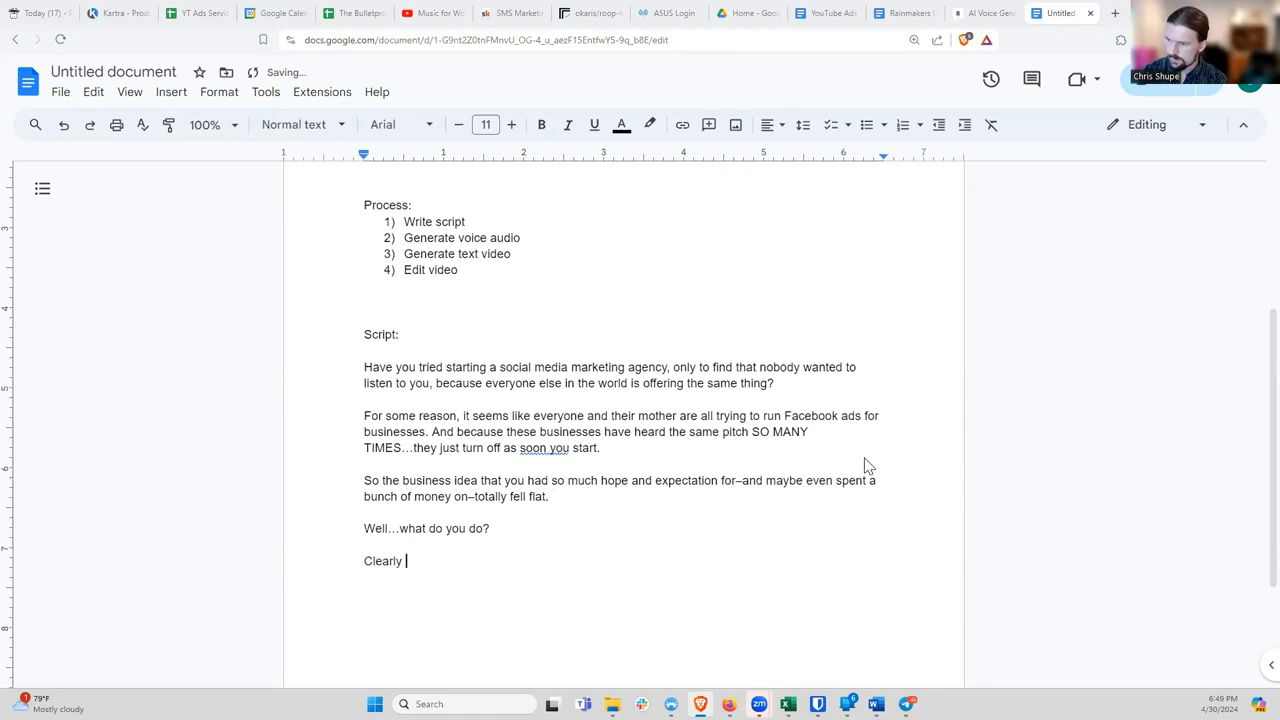
type("you have to do somethin")
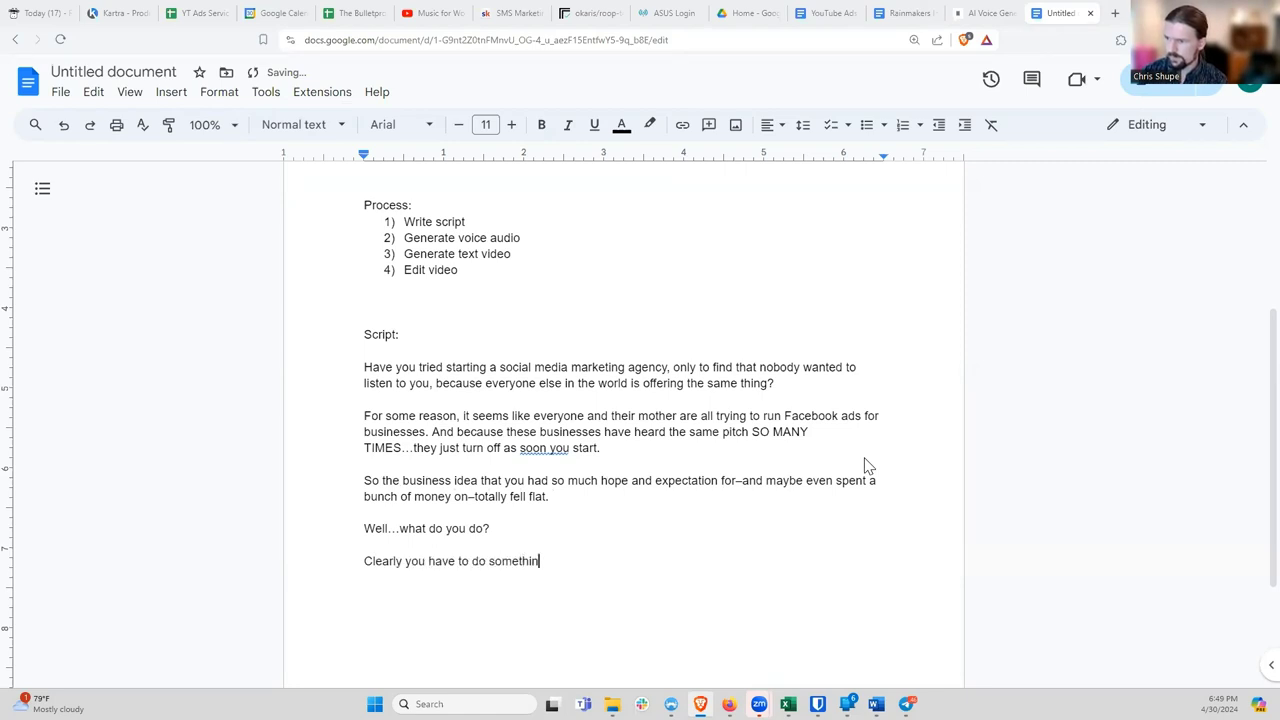
type("g DIFFERENT than ")
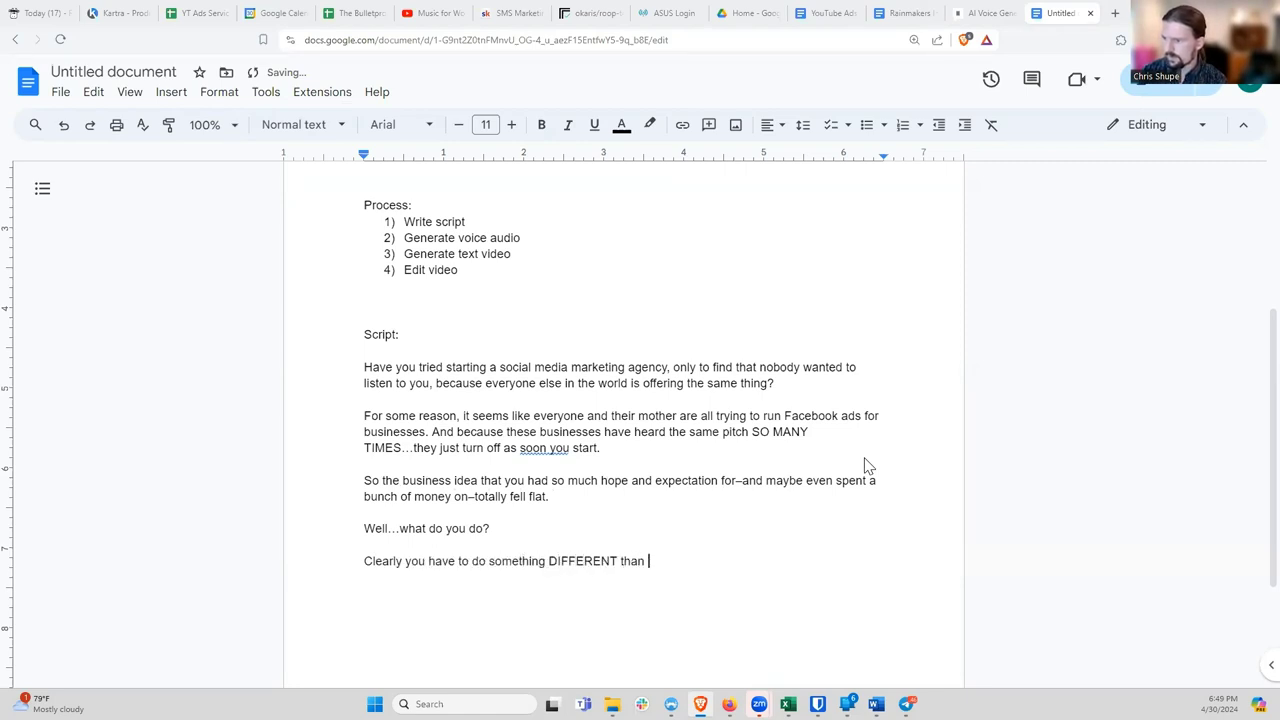
type("everyone else is doing")
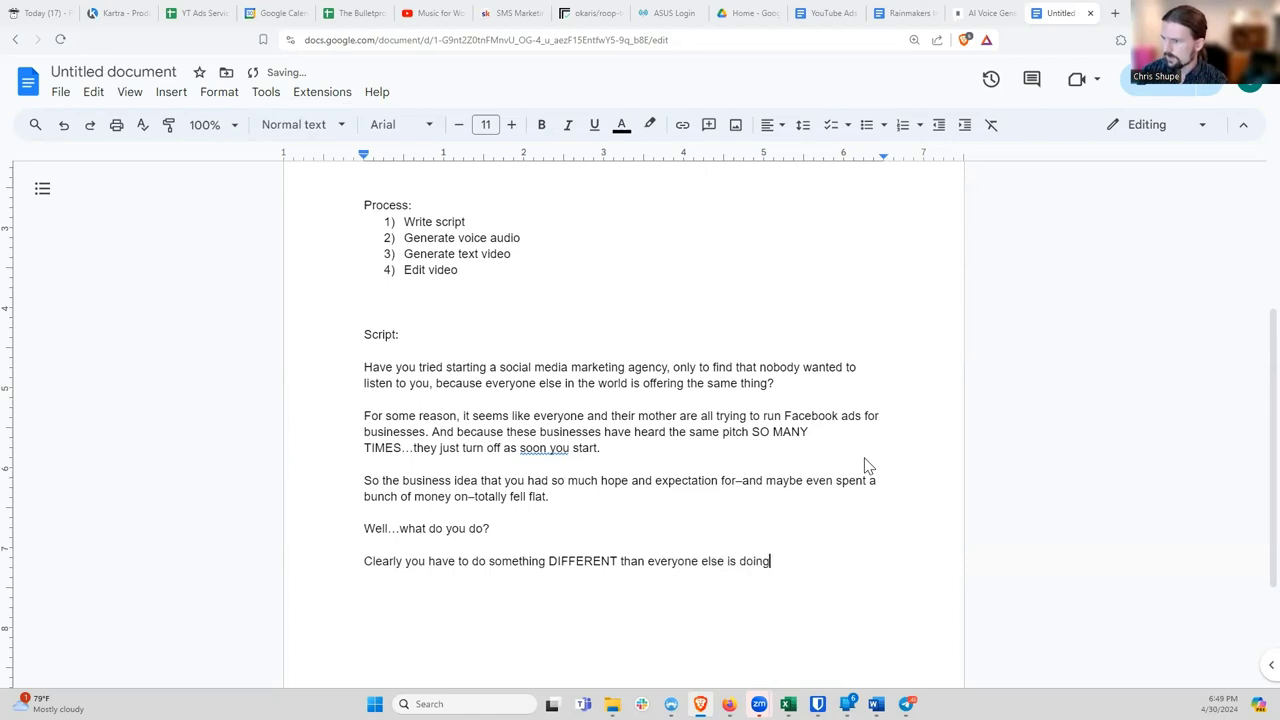
Step: Finish the "Clearly you have to do something DIFFERENT" sentence with "if you want to stand out." and leave a blank line below it
type(" i")
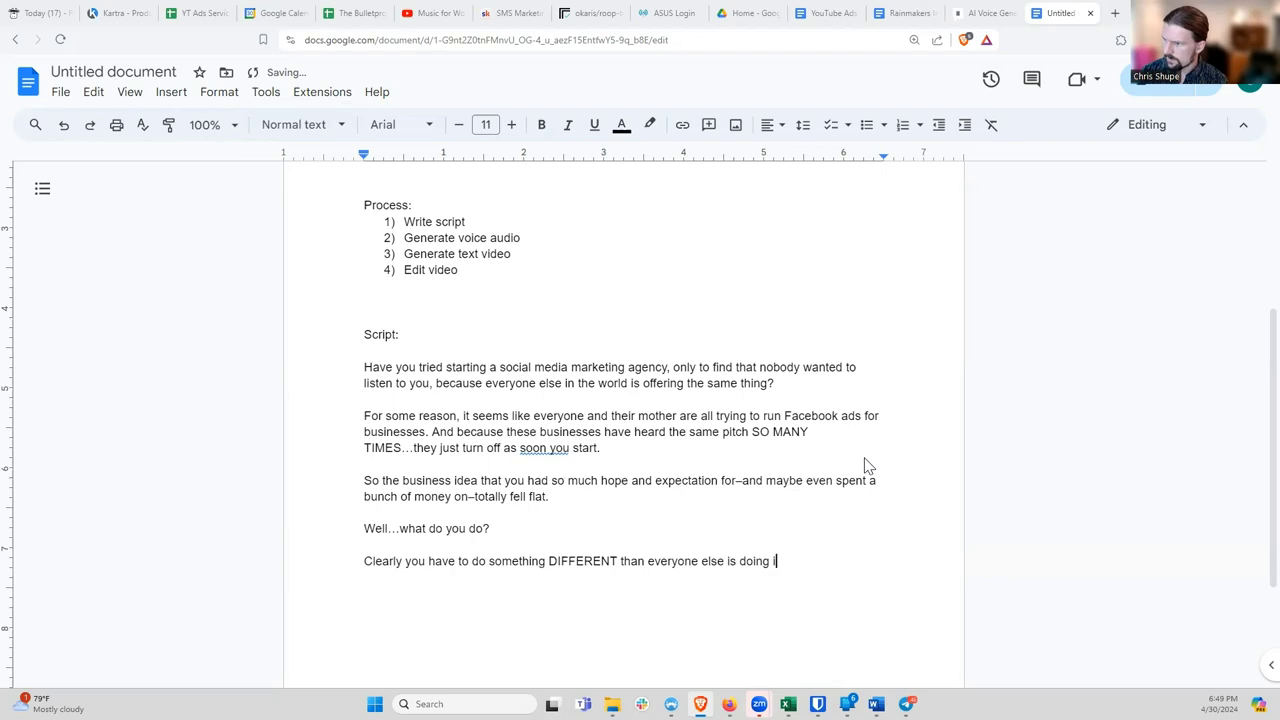
type("f you wan tto")
key("BackSpace")
key("BackSpace")
key("BackSpace")
key("BackSpace")
type("to stand")
key("BackSpace")
key("BackSpace")
key("BackSpace")
key("BackSpace")
key("BackSpace")
key("BackSpace")
key("BackSpace")
key("BackSpace")
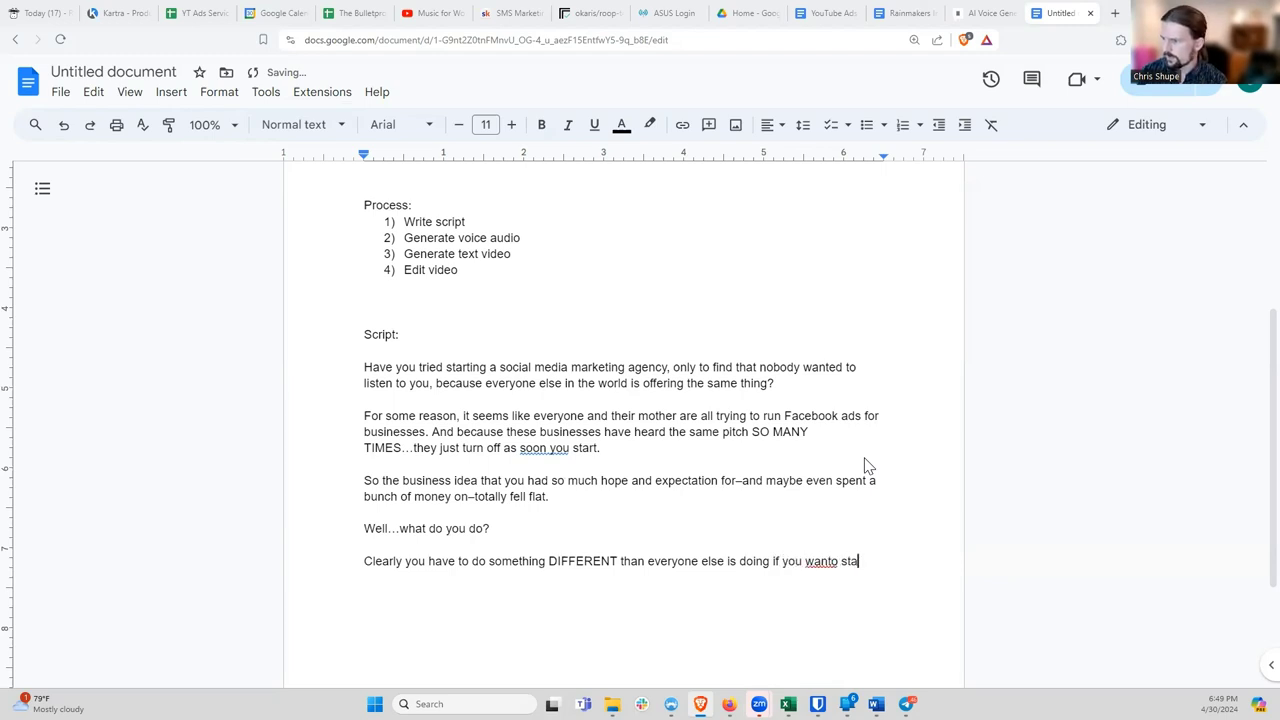
type("to stand out.")
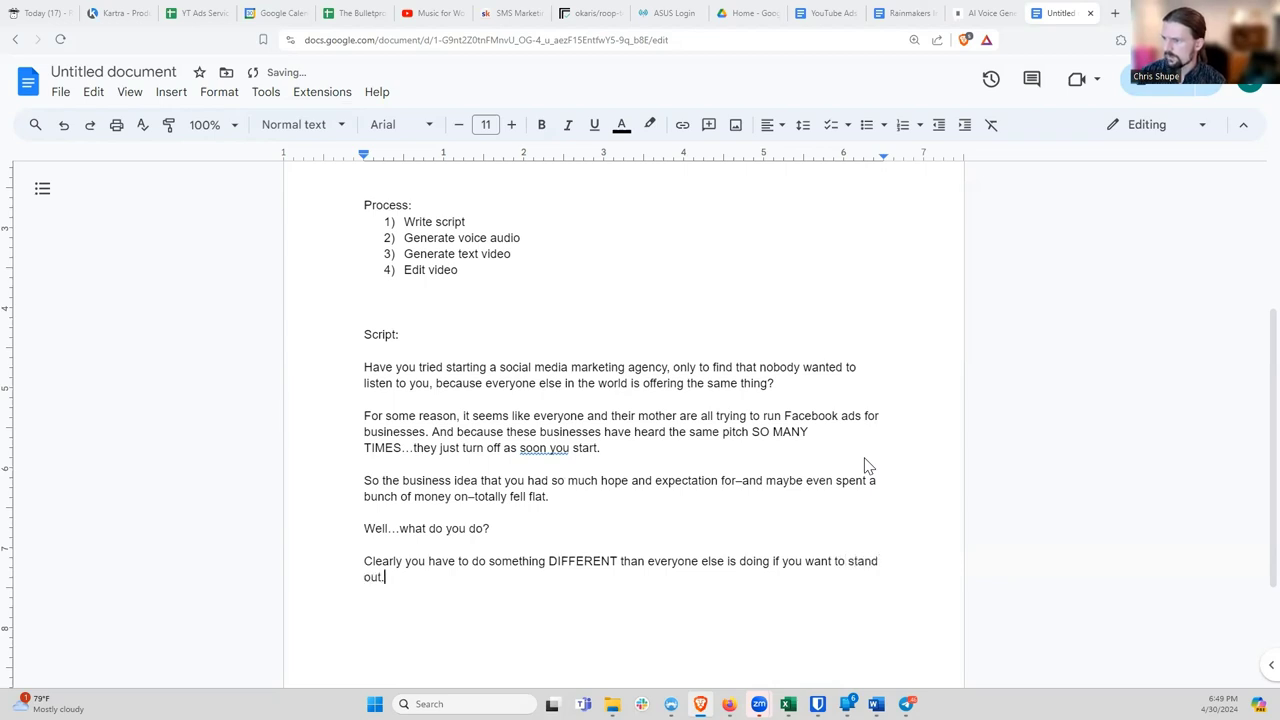
key("Return")
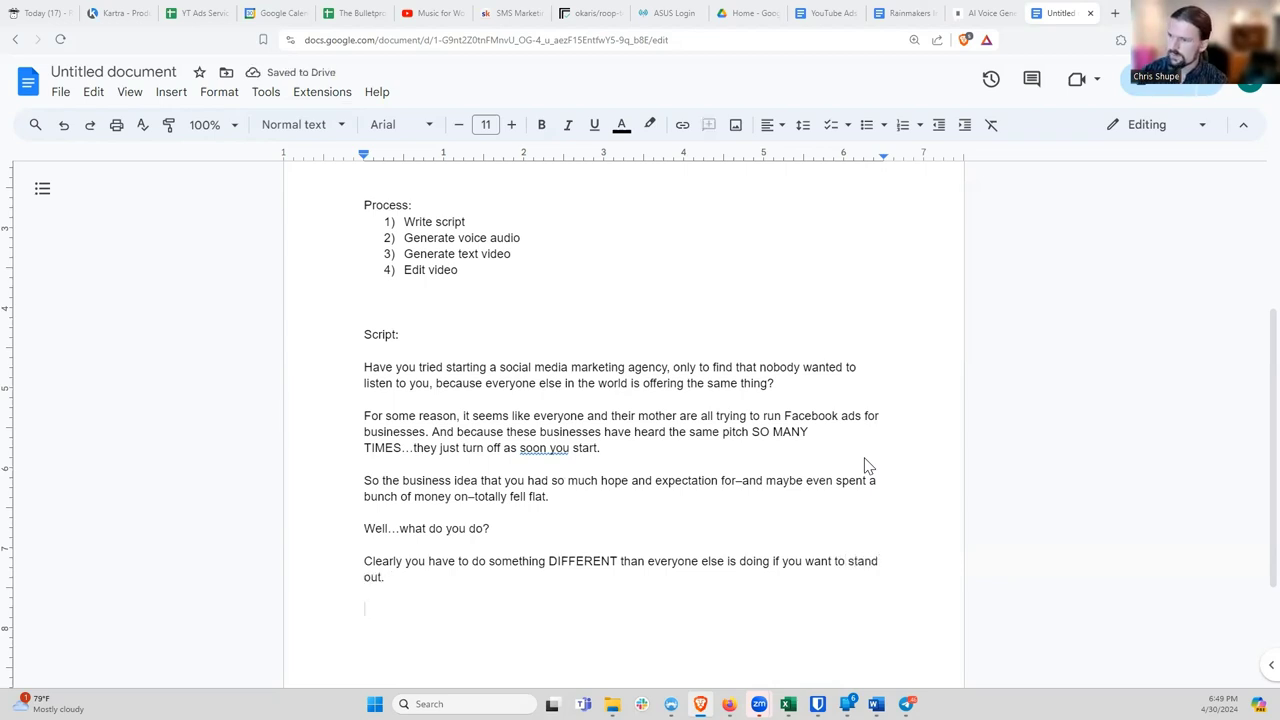
key("Return")
Step: Add the paragraph "One easy way to stand out is to use a different–and BETTER–platform." and leave a blank line below it
type("One easy way ")
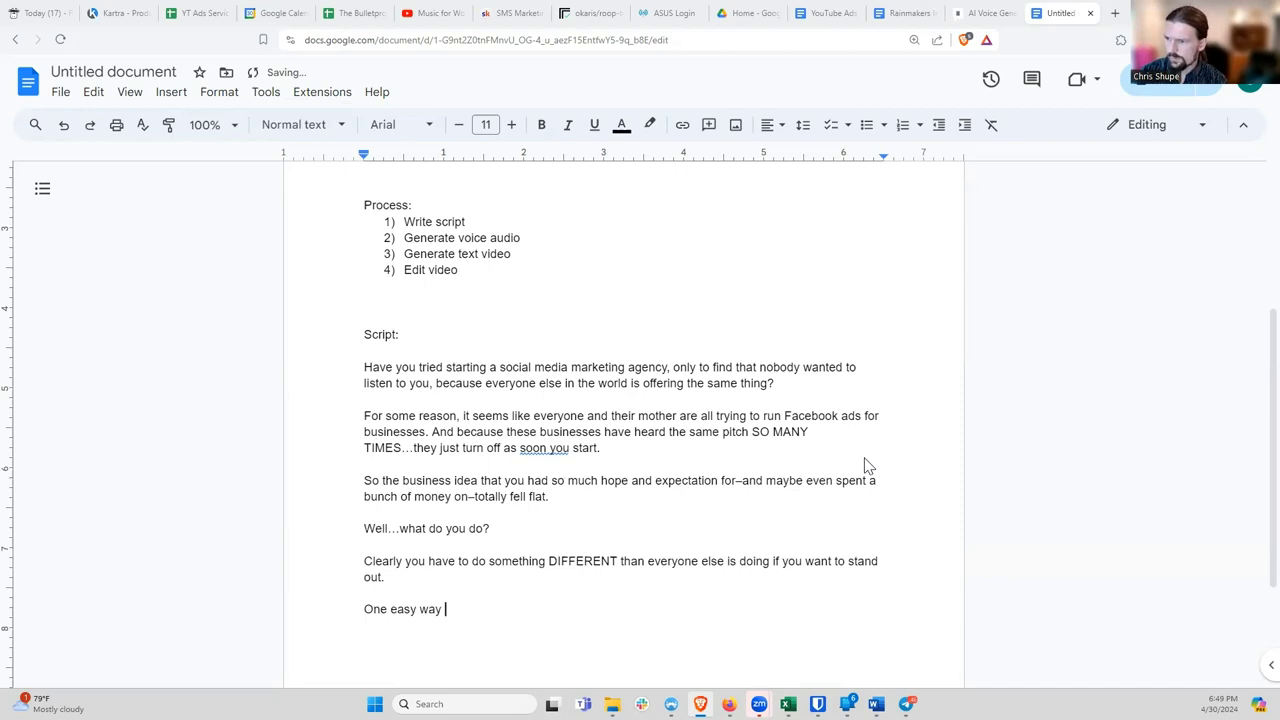
type("to stand out is to ")
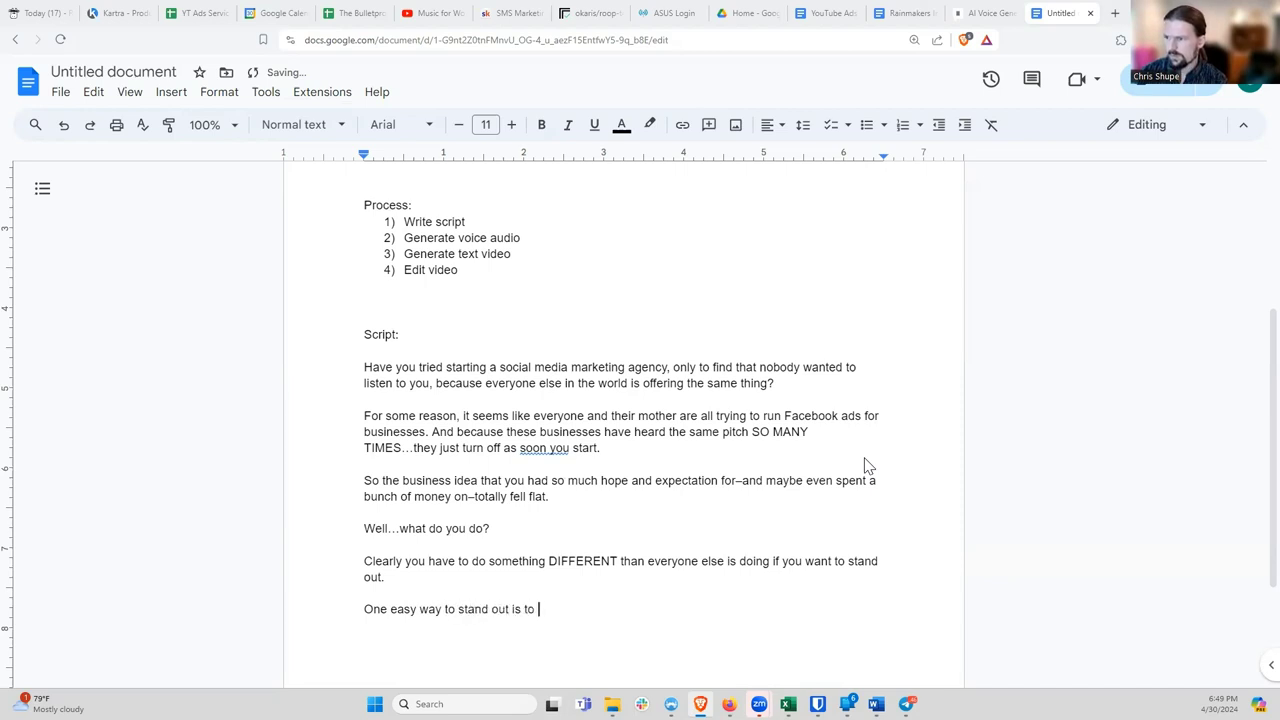
type("use a different")
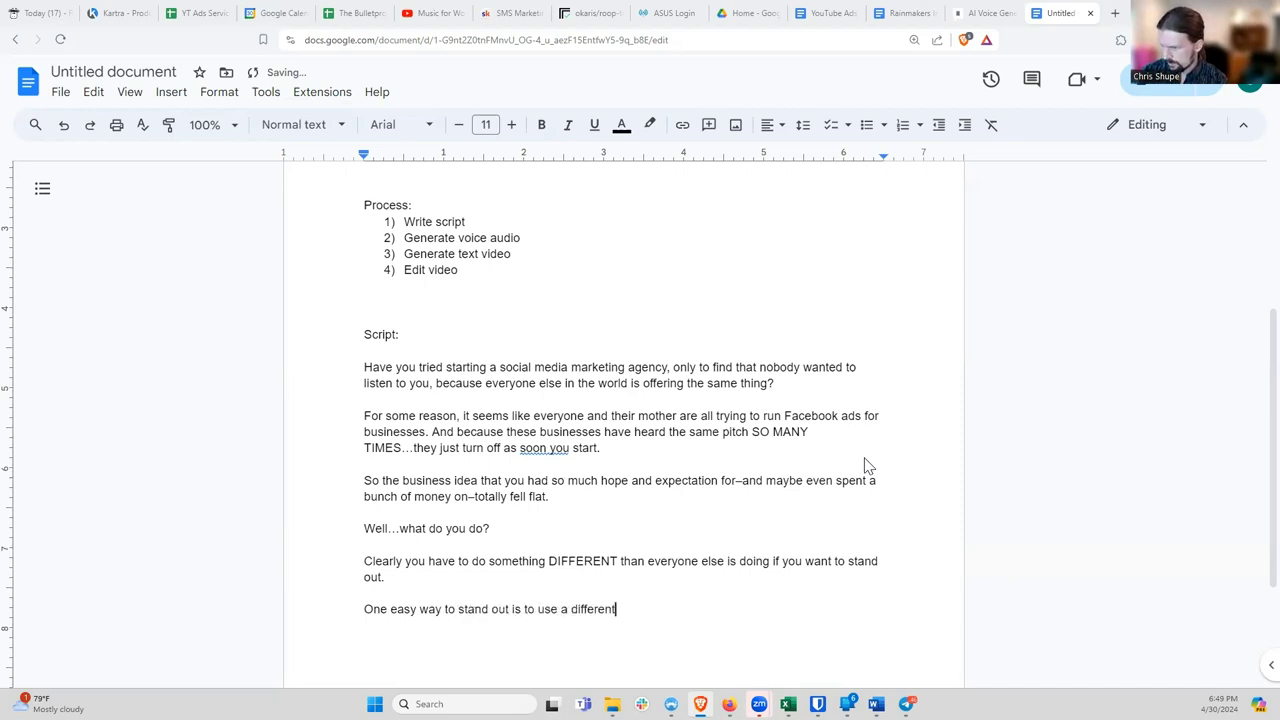
type("--and BETTER")
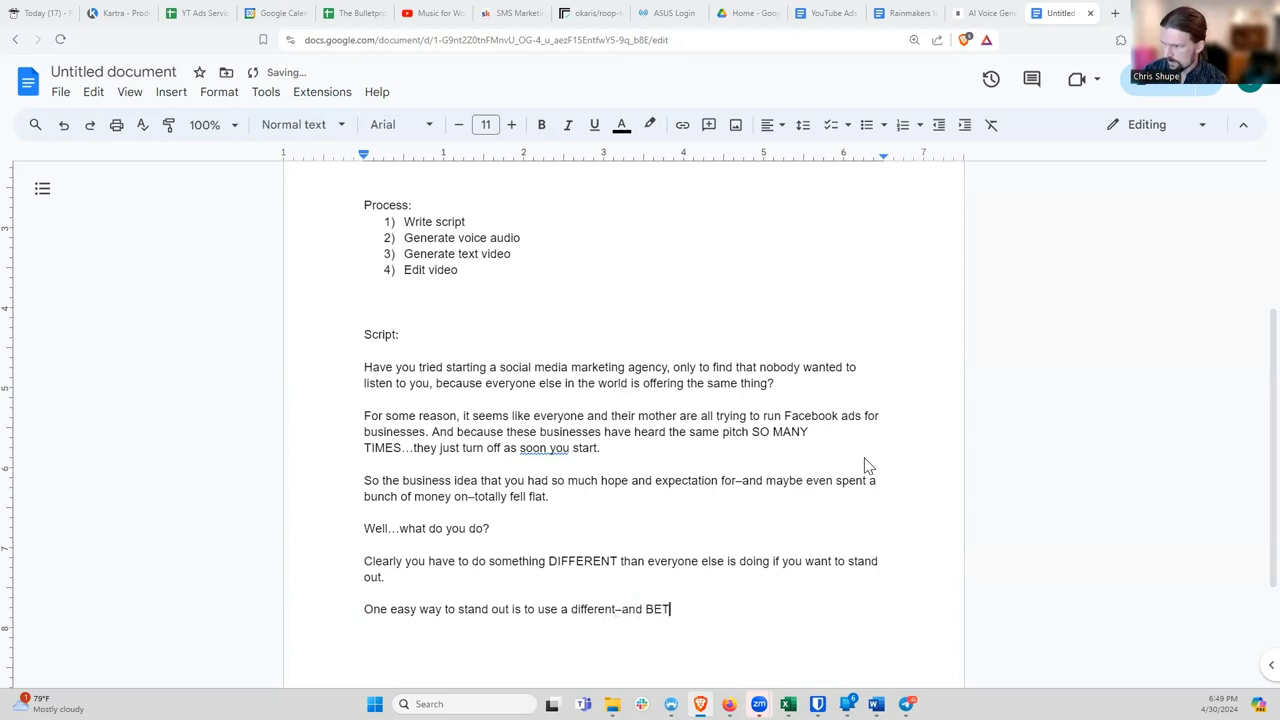
type("--platform.")
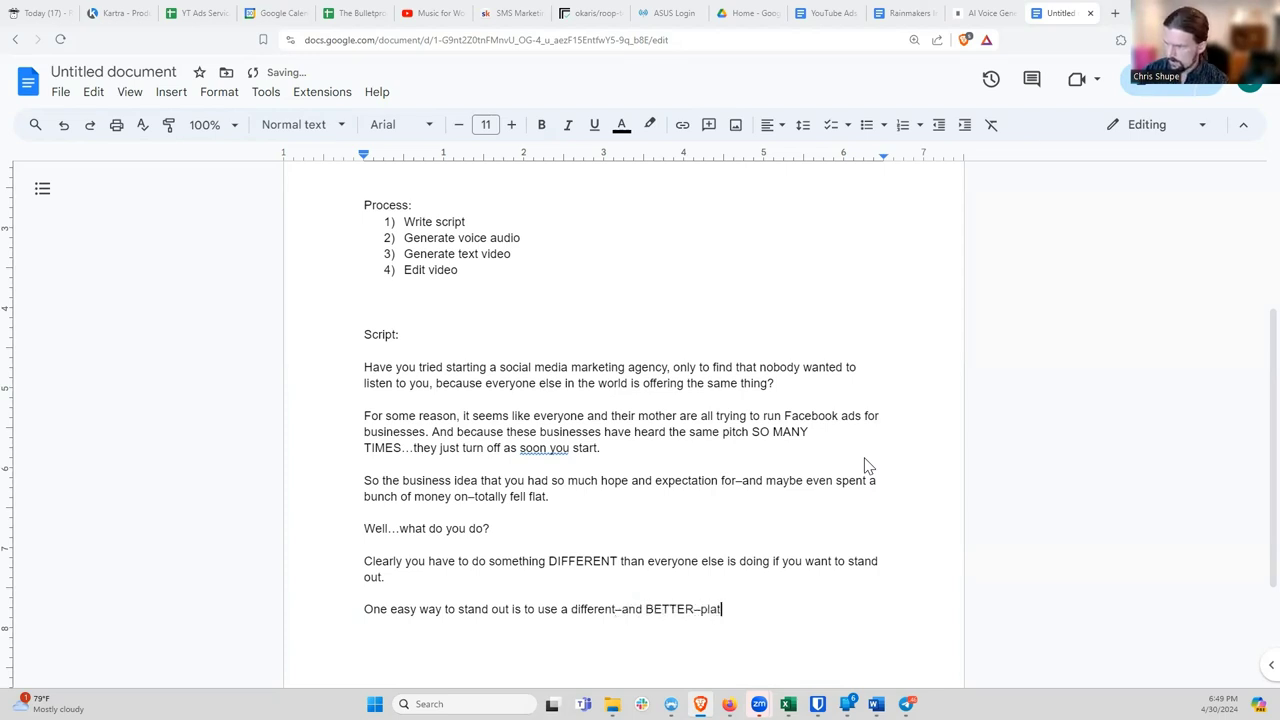
key("Return")
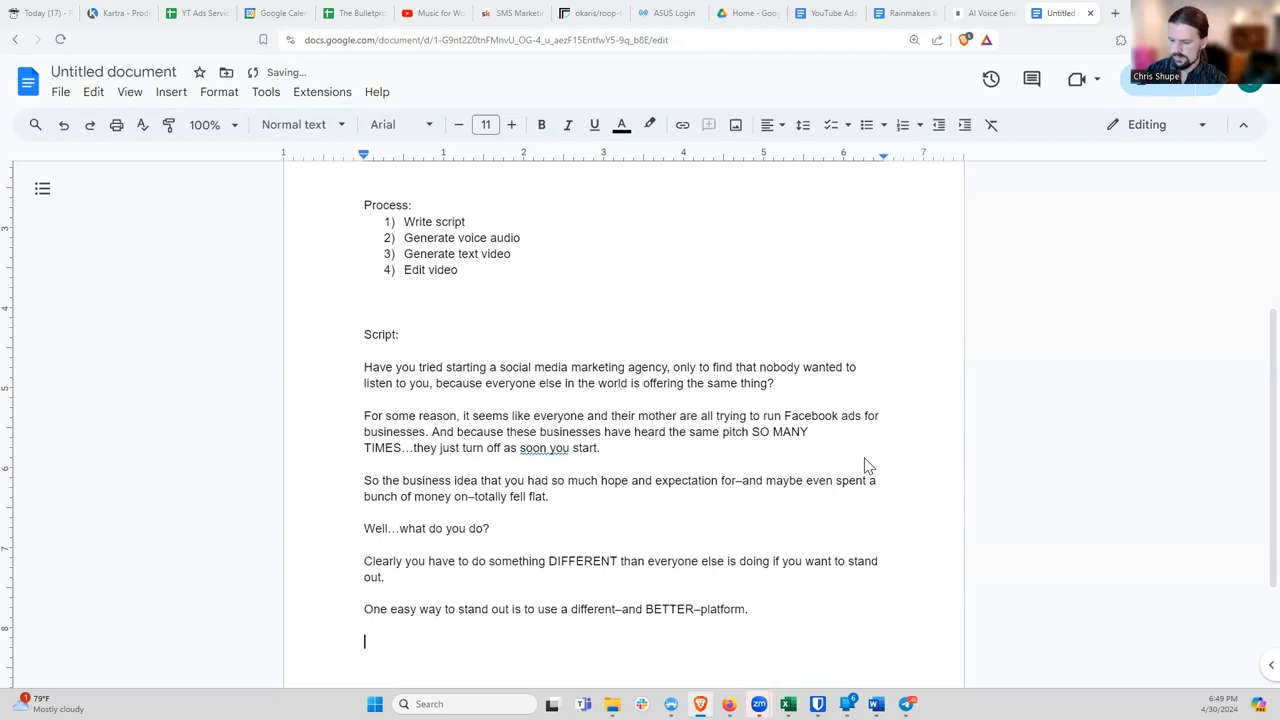
Step: Add the paragraph "Such as: YouTube ads! You could run simple, AI-generated video ads, just like the one you're watching right now." with a blank line below it
type("Such")
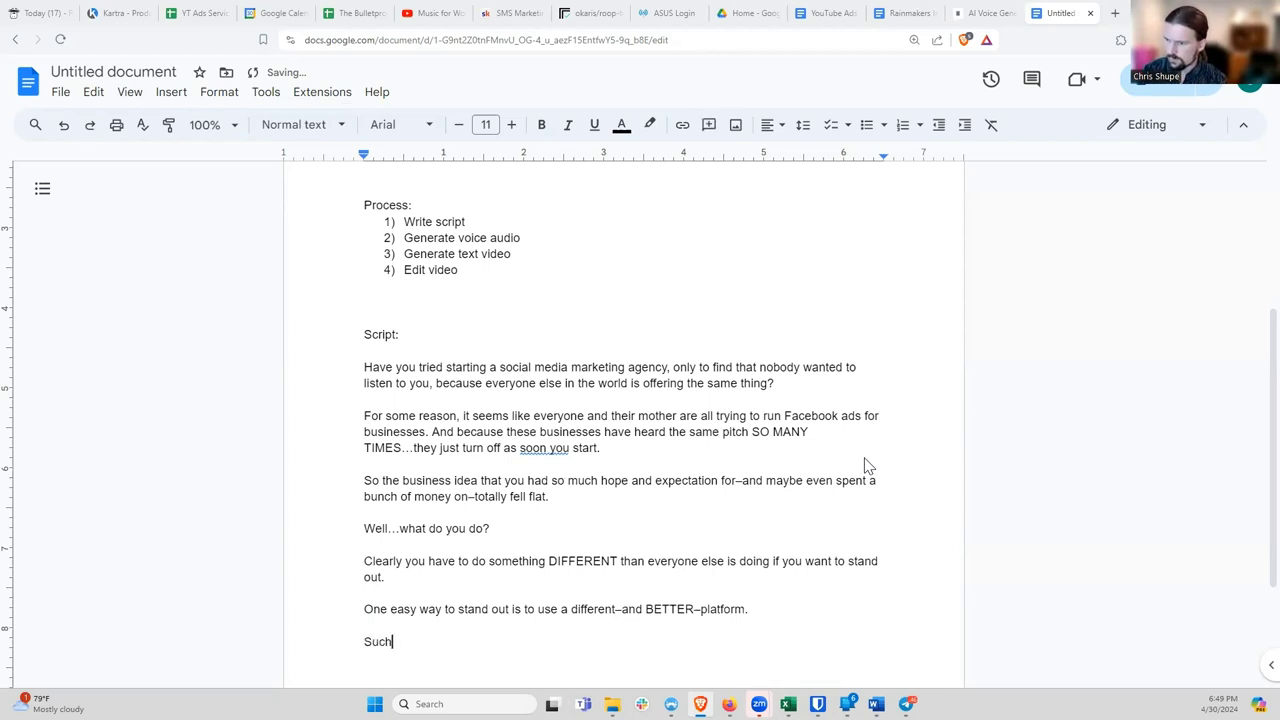
type(" as: YouT")
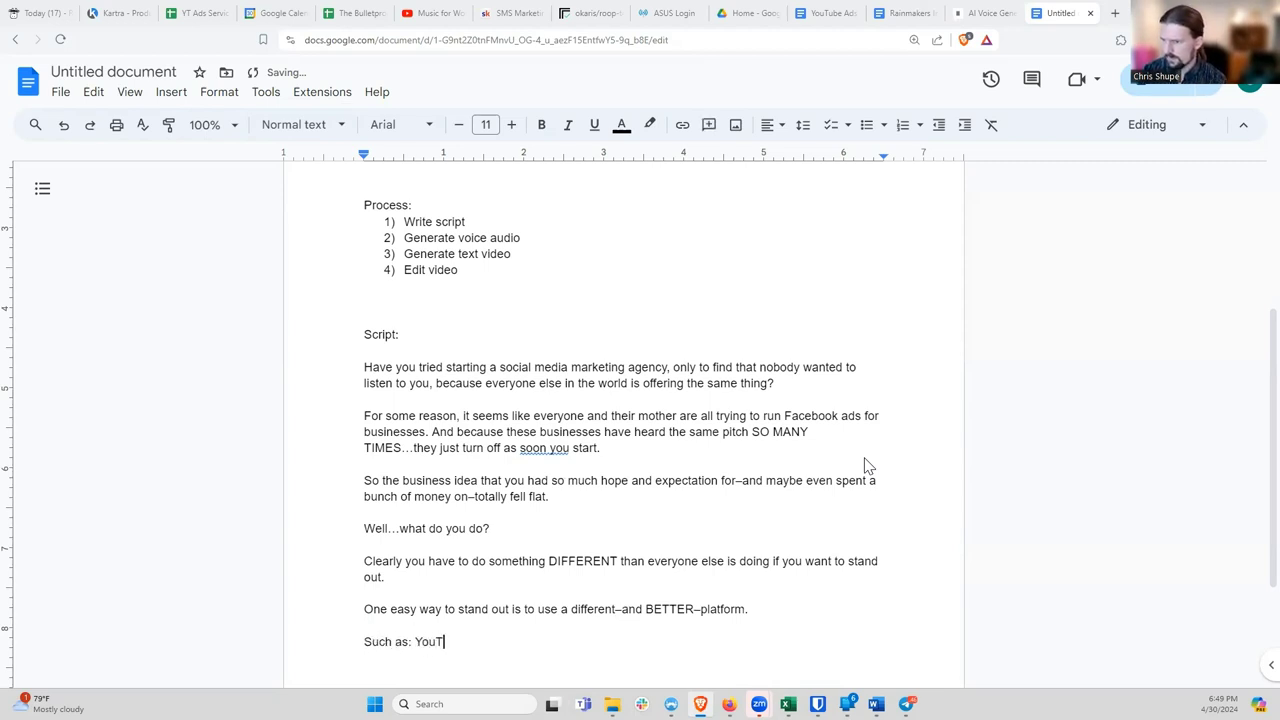
type("ube ads! You cou")
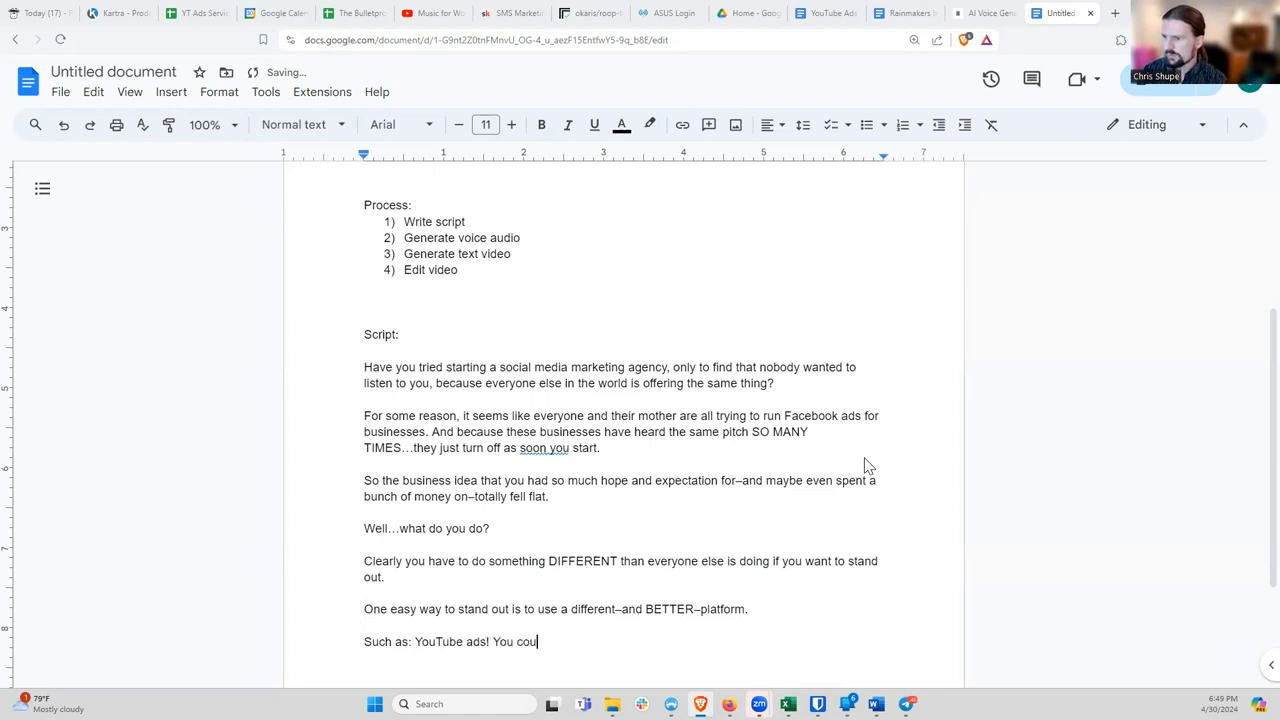
type("ld run s")
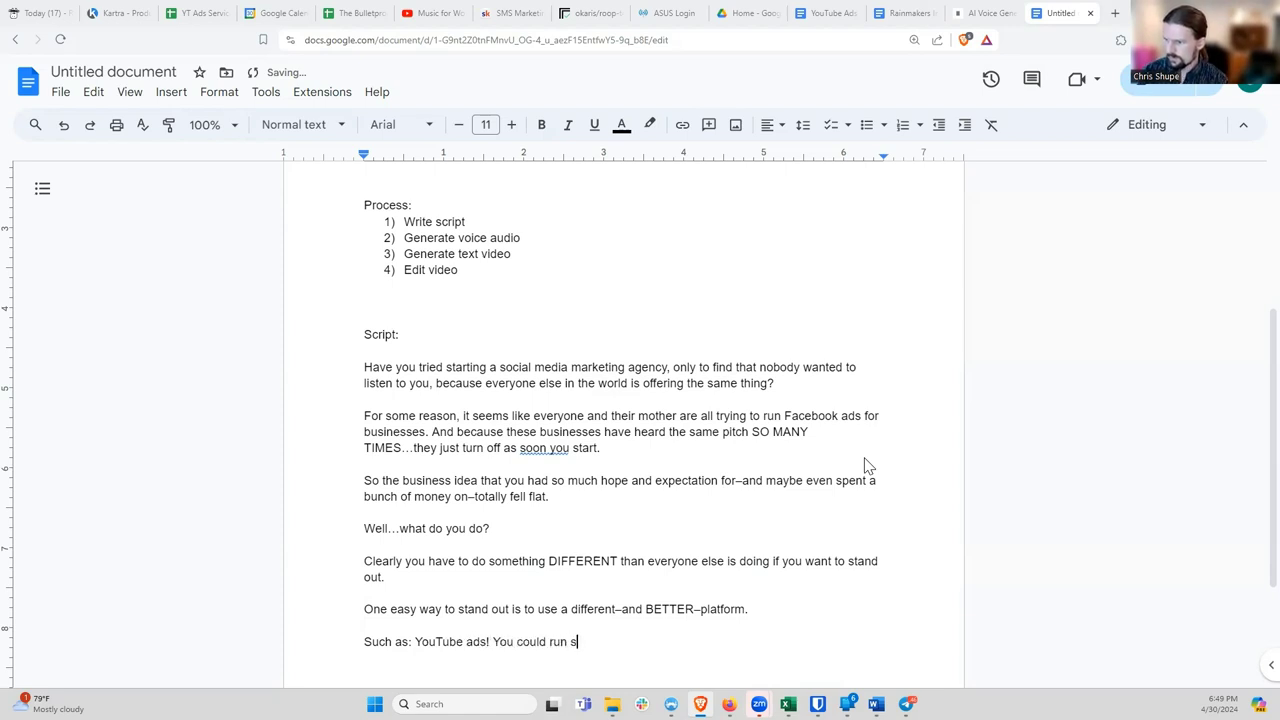
type("imple, AI-generated vd")
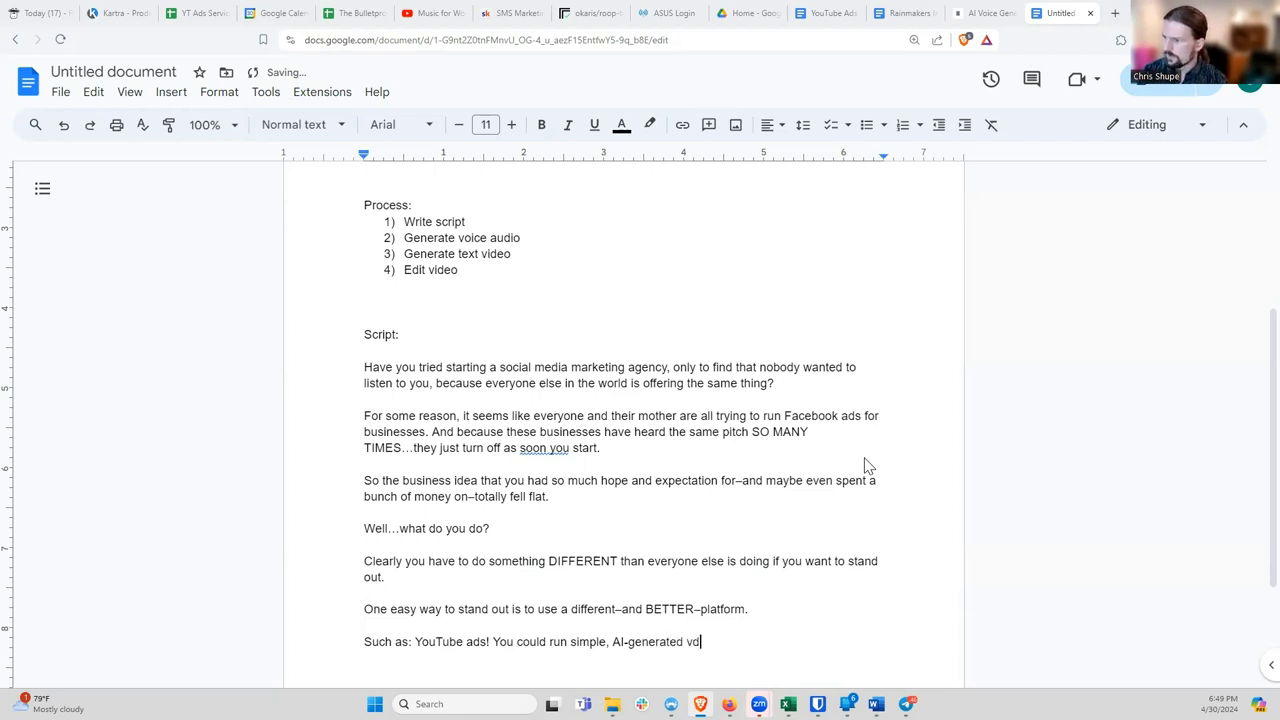
key("BackSpace")
type("ideo ads, just like the one ")
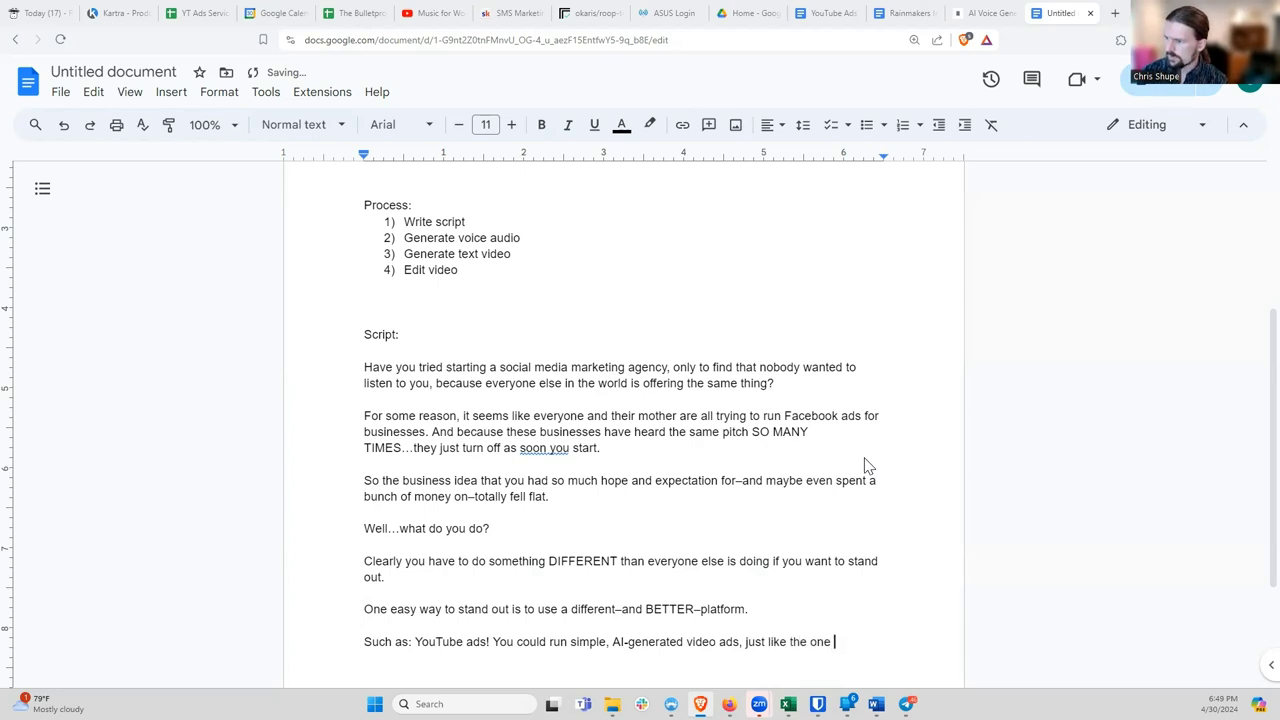
type("you're watching right")
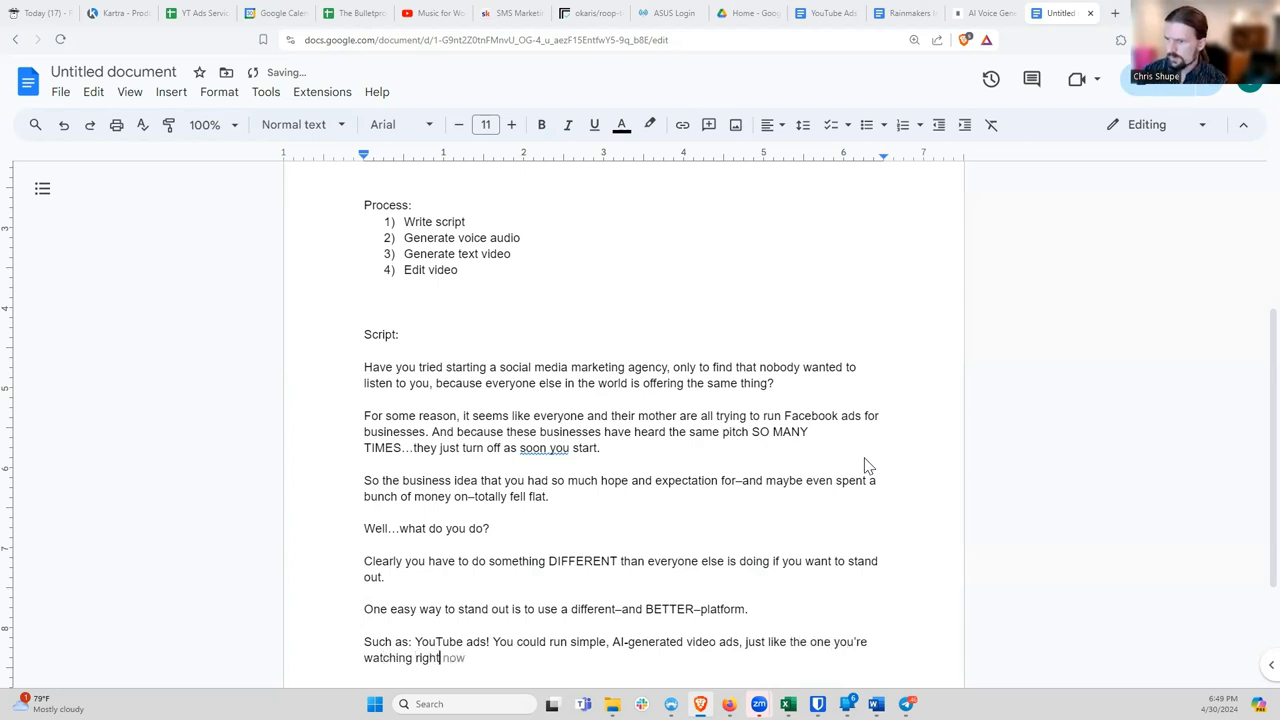
type(" now.")
key("Return")
Step: Add the paragraph "And since it's DIFFERENT, and companies haven't seen it before, you're much more likely to get their attention. And ultimately their business."
type("And")
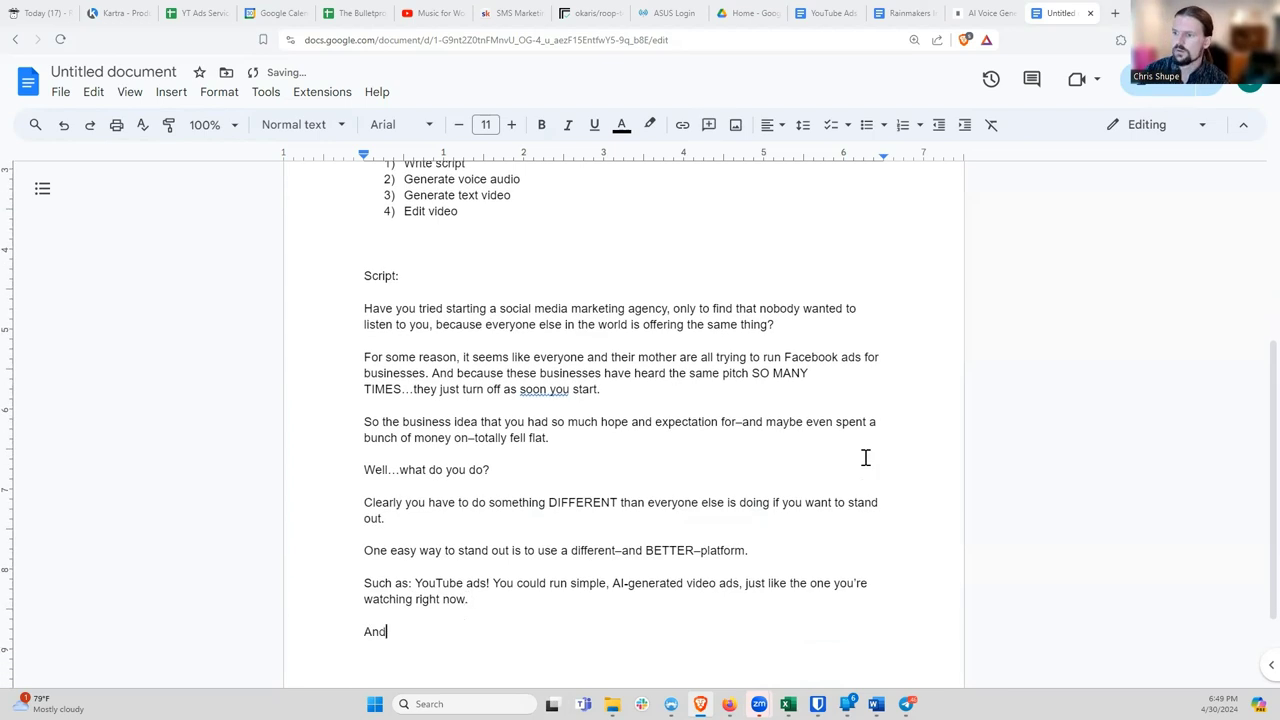
type(" since it's DIFFERNET")
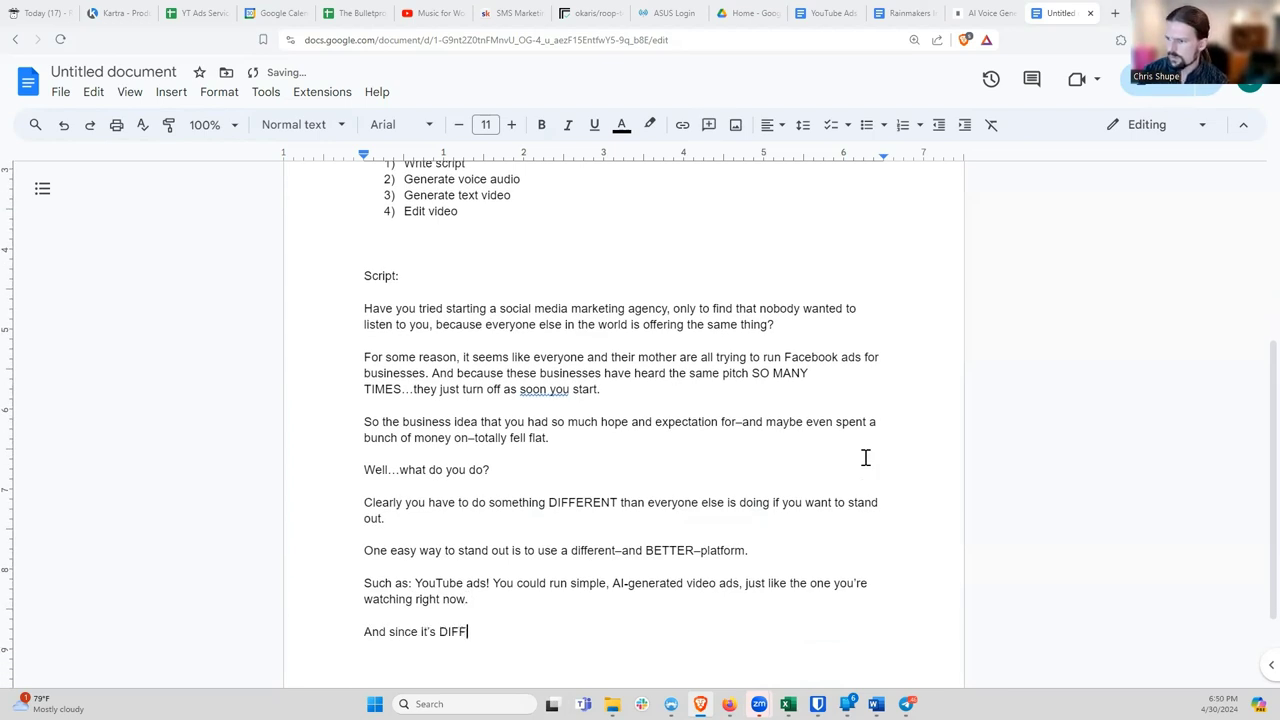
key("BackSpace")
key("BackSpace")
key("BackSpace")
type("EN")
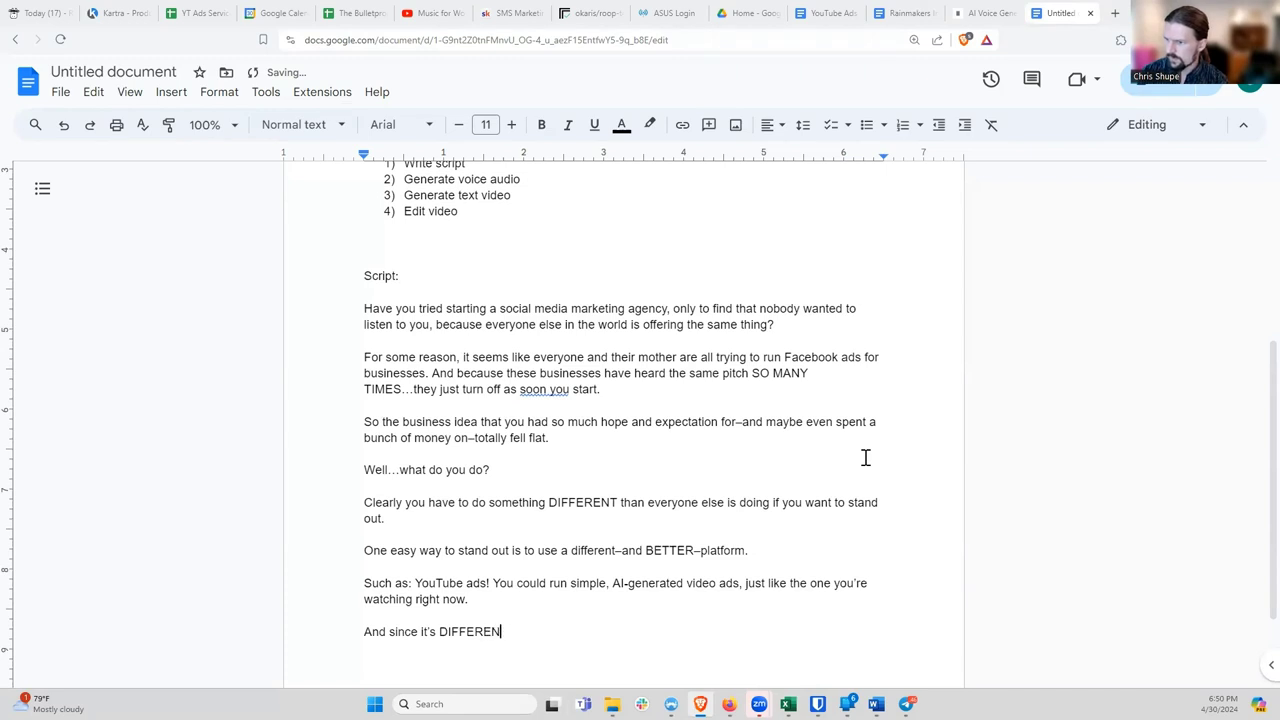
type("T, and comap")
type("nies haven'")
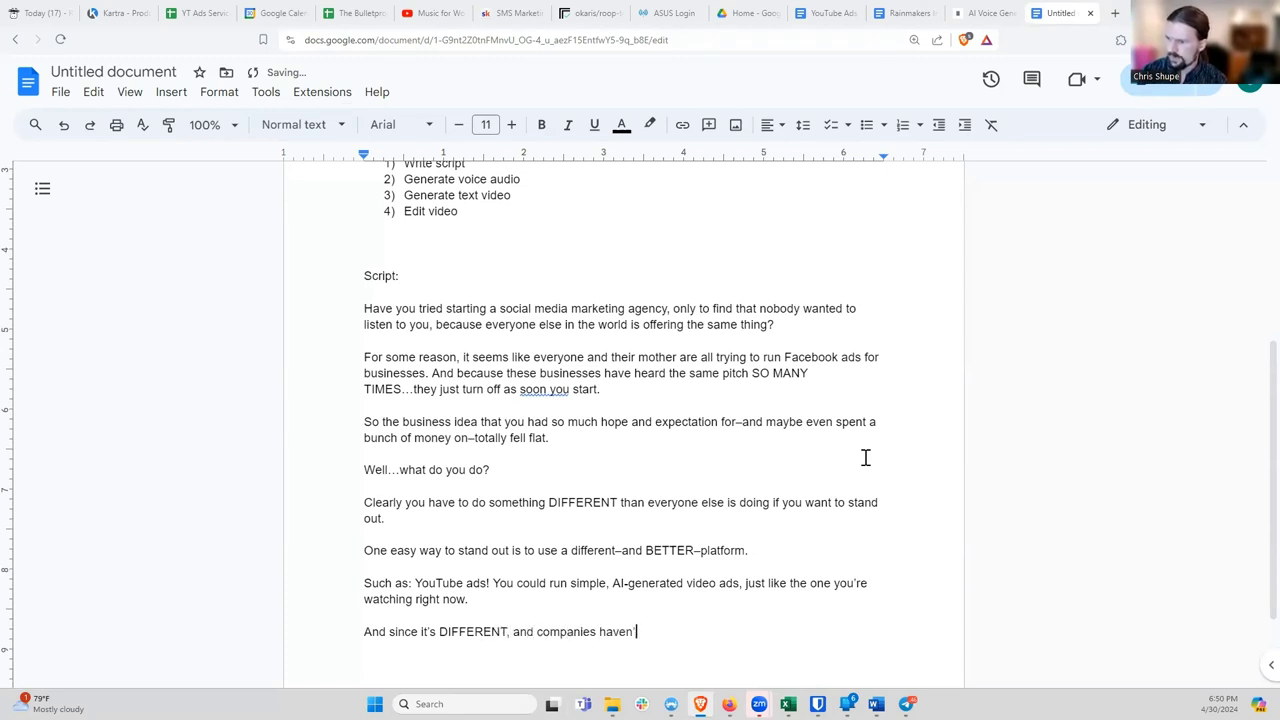
type("t seen it before, you're much more likely to get their attention. And ultimately their business.")
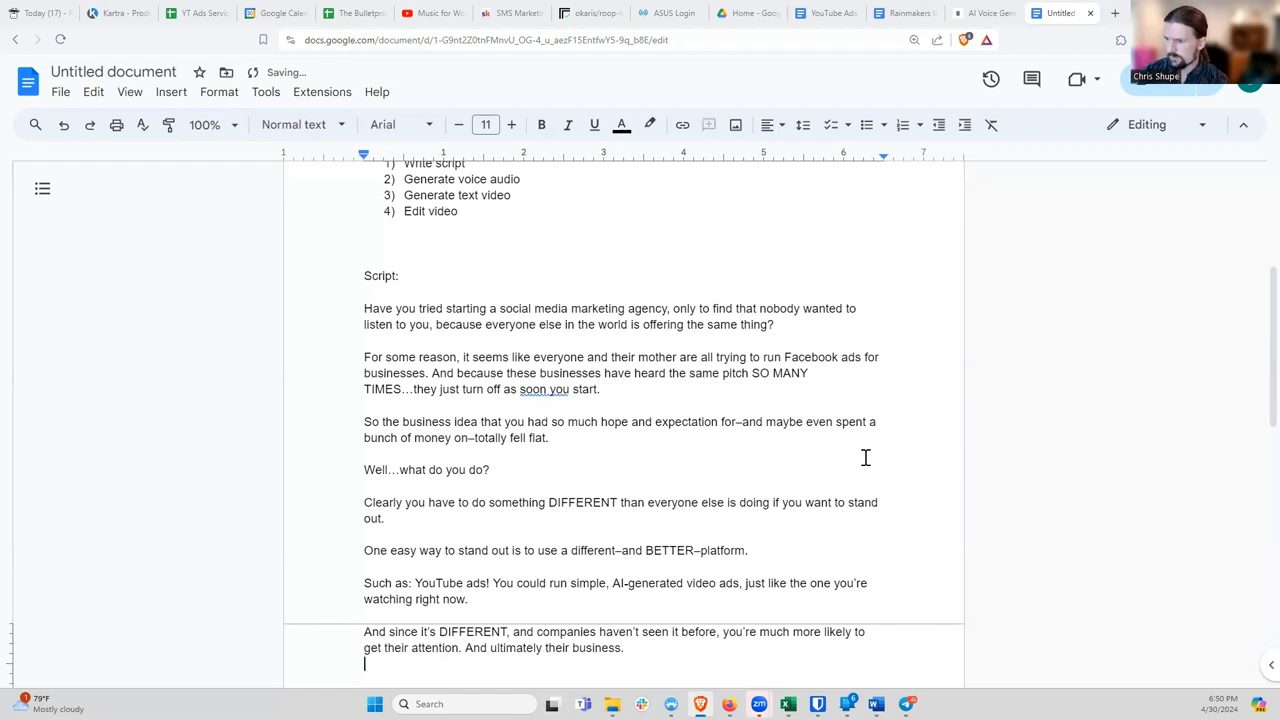
Step: Start a new paragraph with "If you're interested in learning how to get clients using YouTube ads, click the button that's somewhere around"
type("If you're interested in lear")
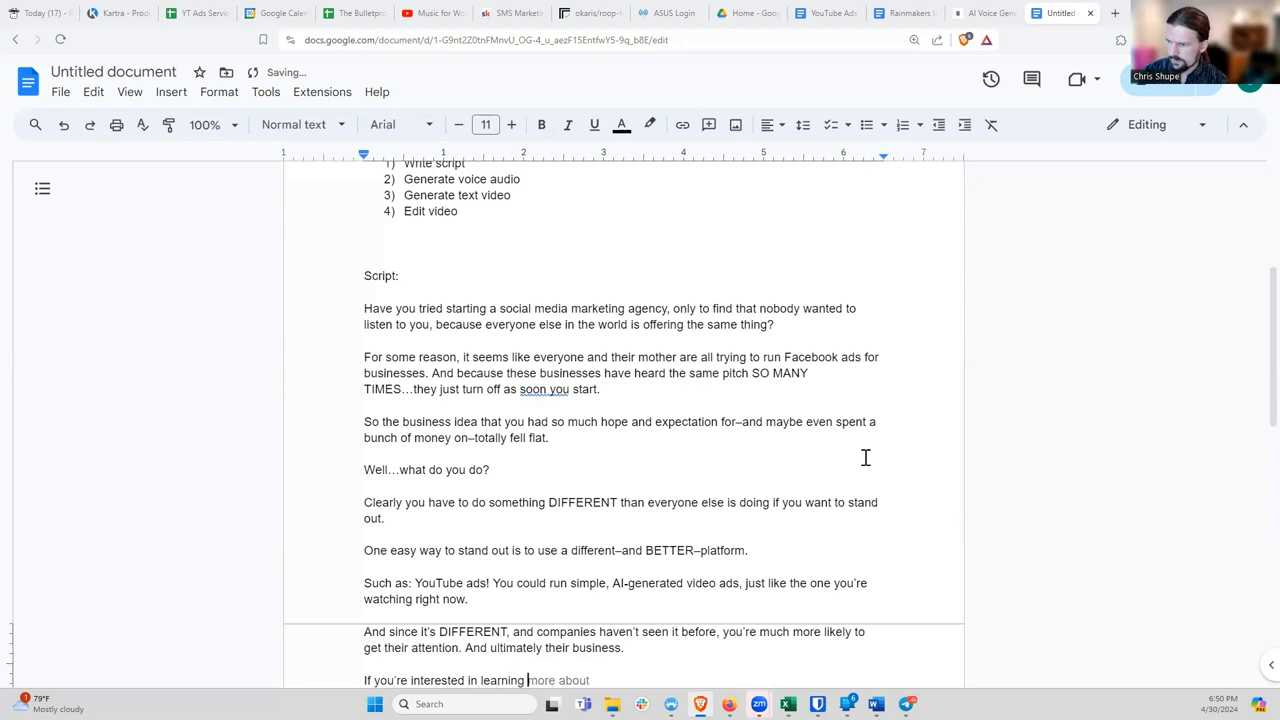
type("ning how to get clients using YouTube")
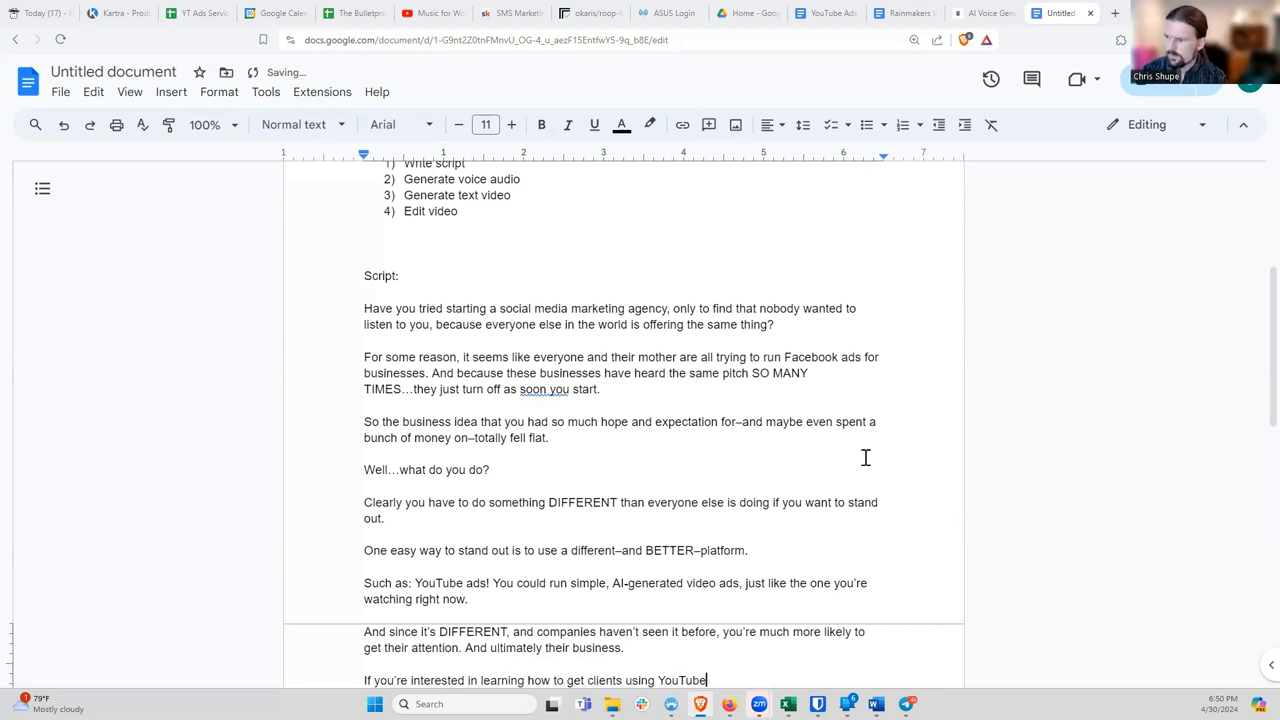
type(" ads, click ")
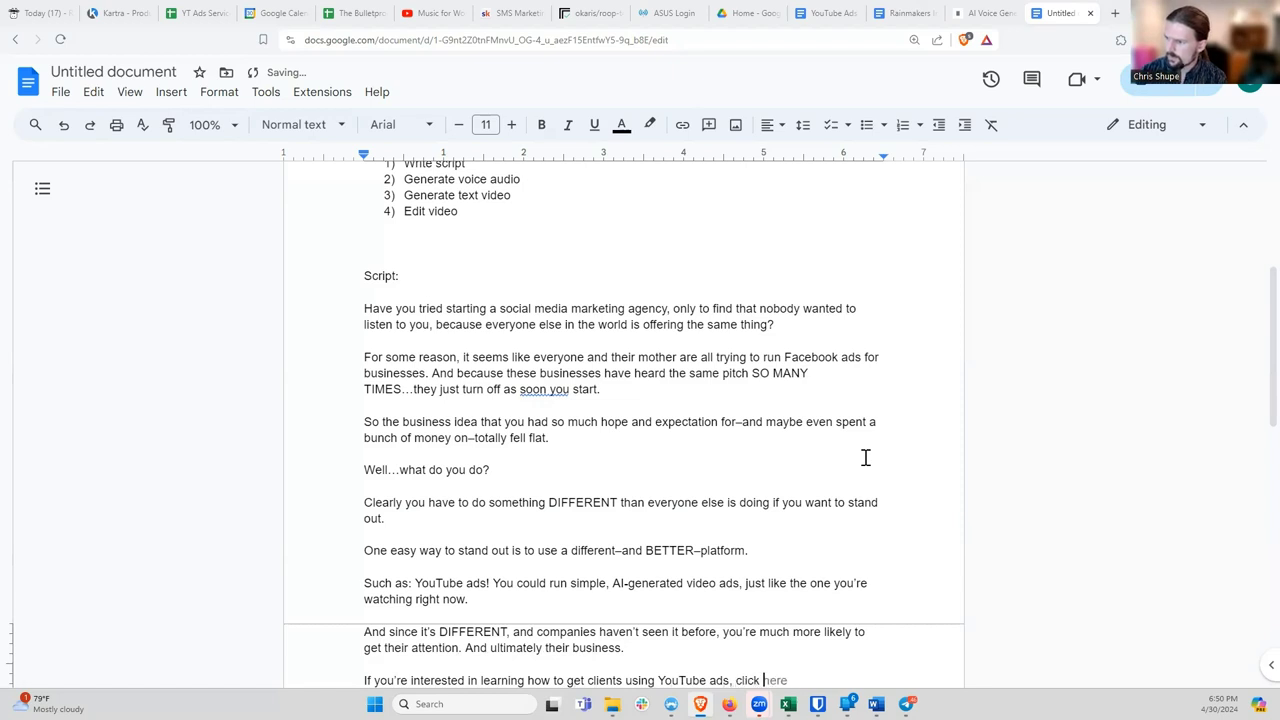
type("the button that's somewhere arou")
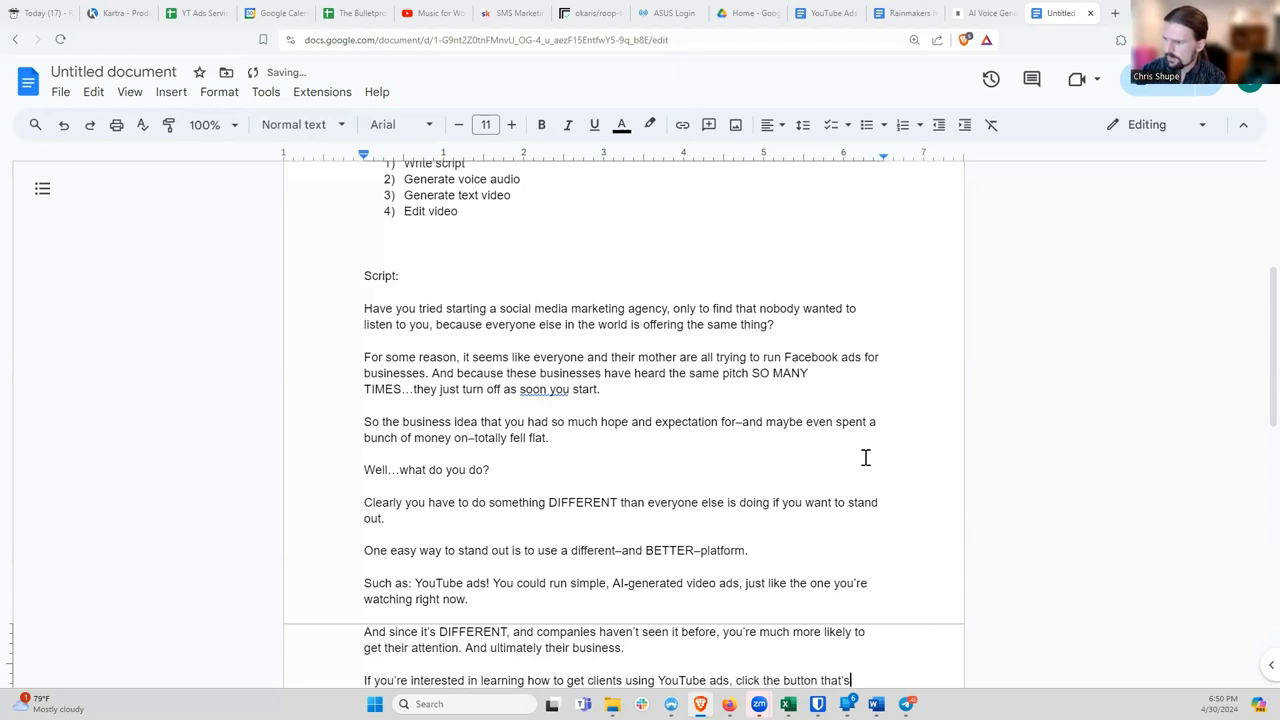
Step: Finish the sentence with "this video and I'll send you my free training where I show you exactly how I do just that."
type("nd this video and I'll send you m")
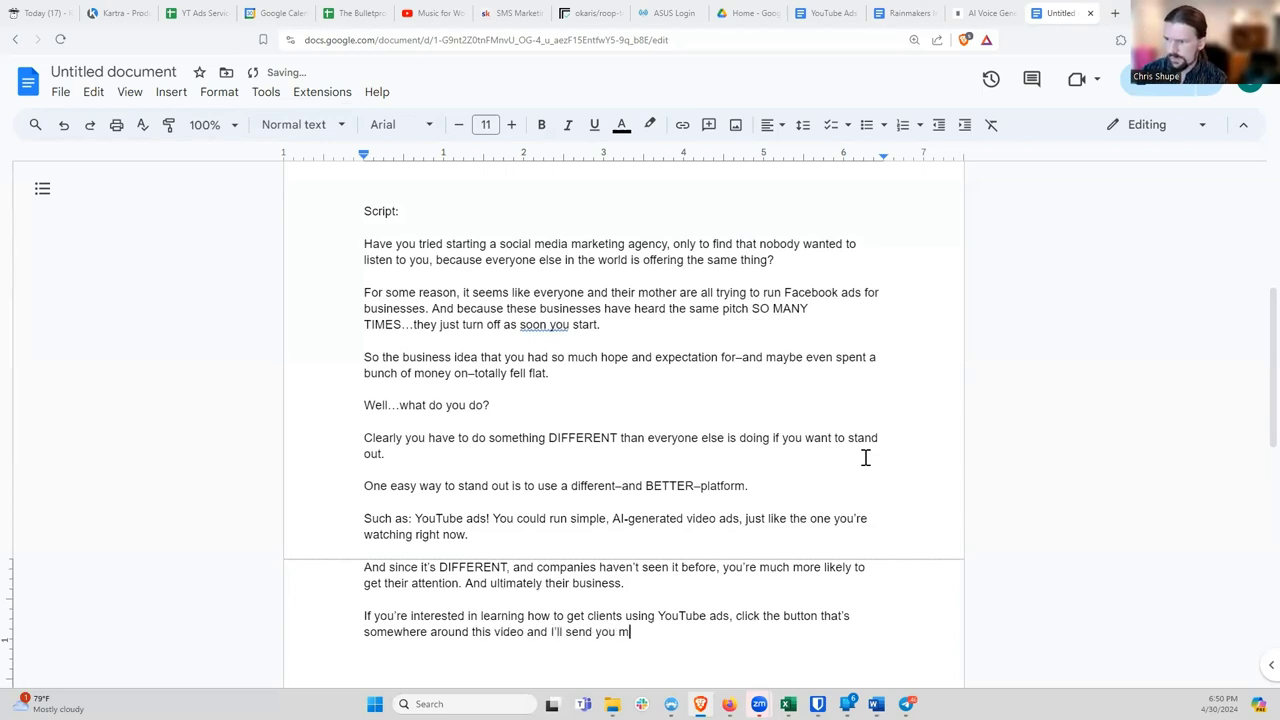
type("y free training where I show you e")
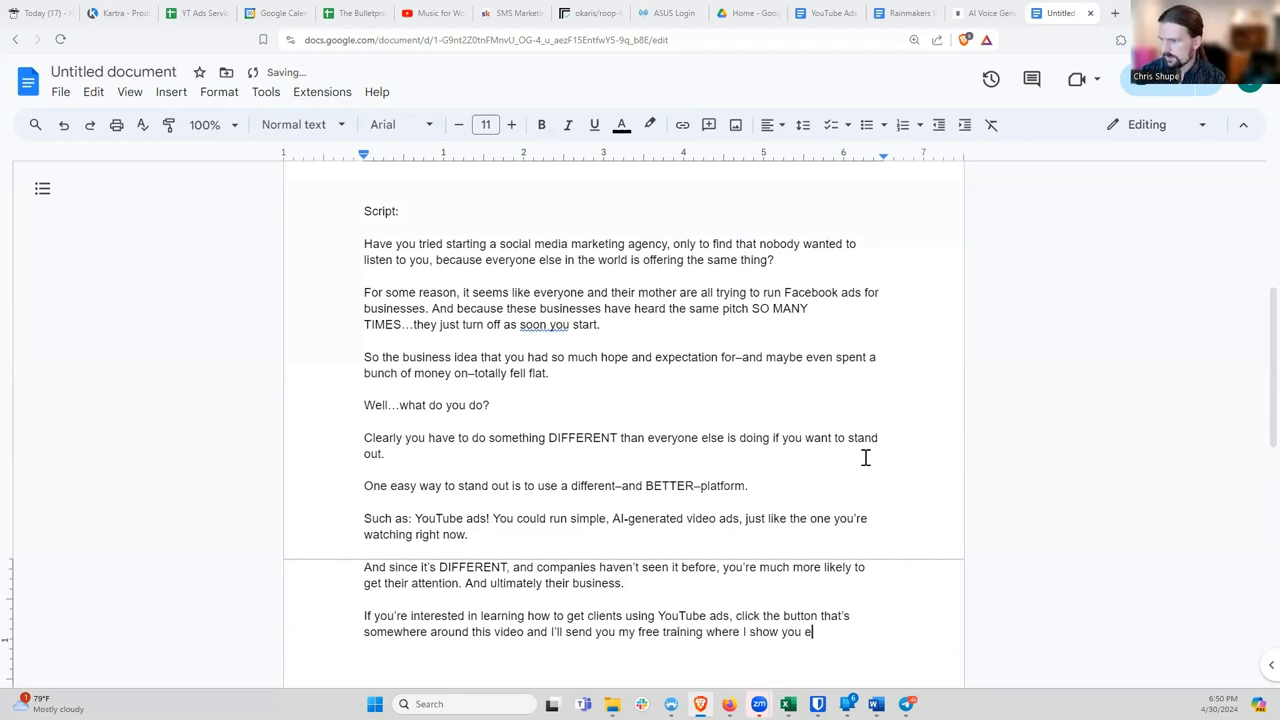
type("xactly how I do ")
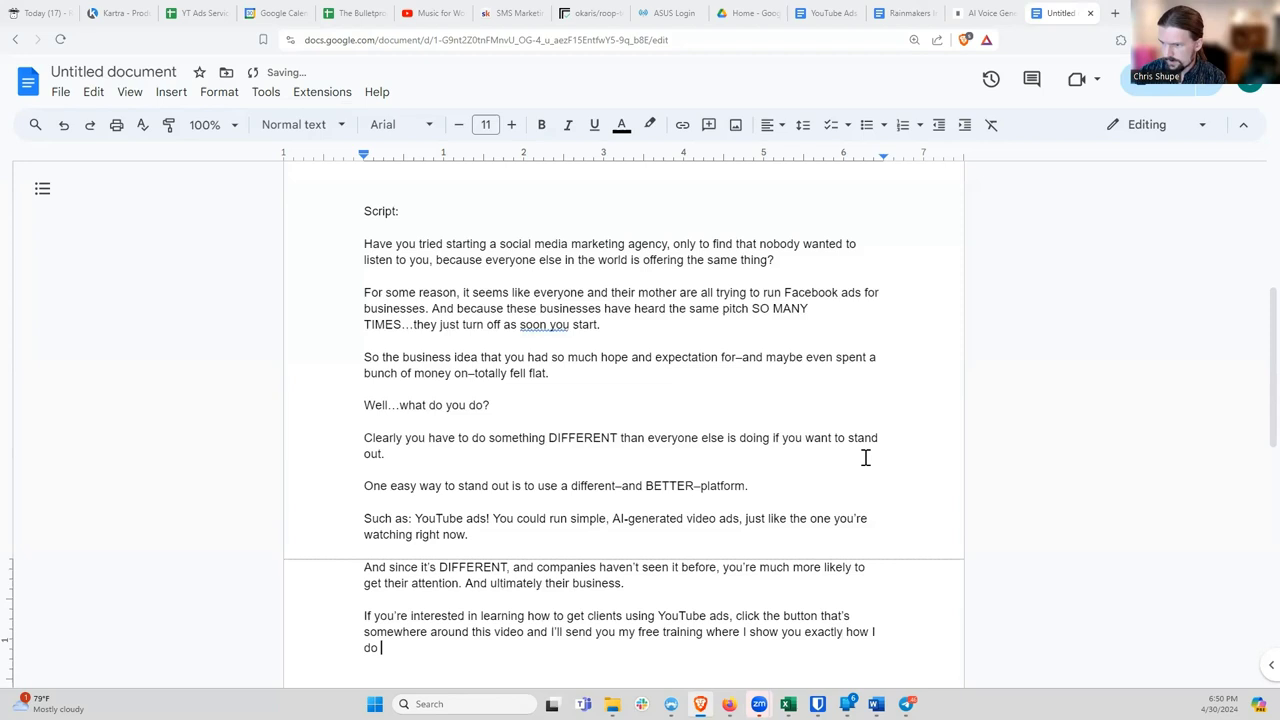
type("just that.")
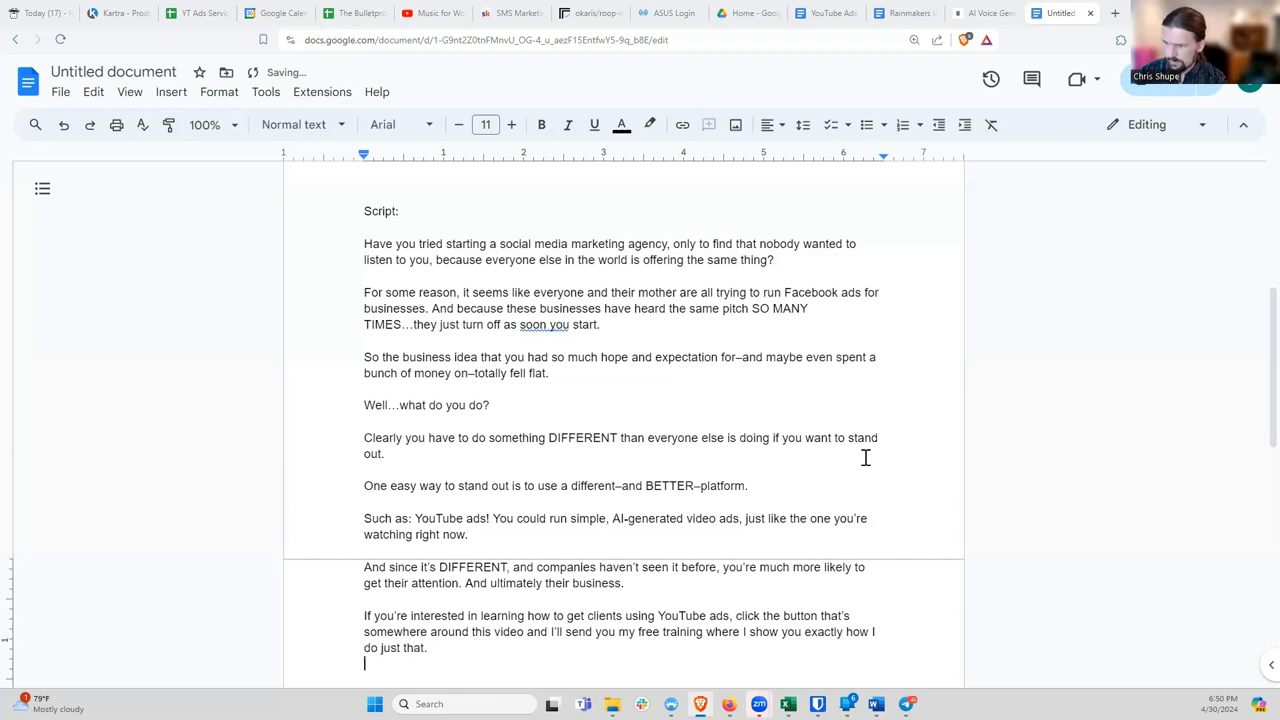
Step: Add the closing paragraph "Click the button, sign up on the next page, and I'll see you inside."
type("Click the butto")
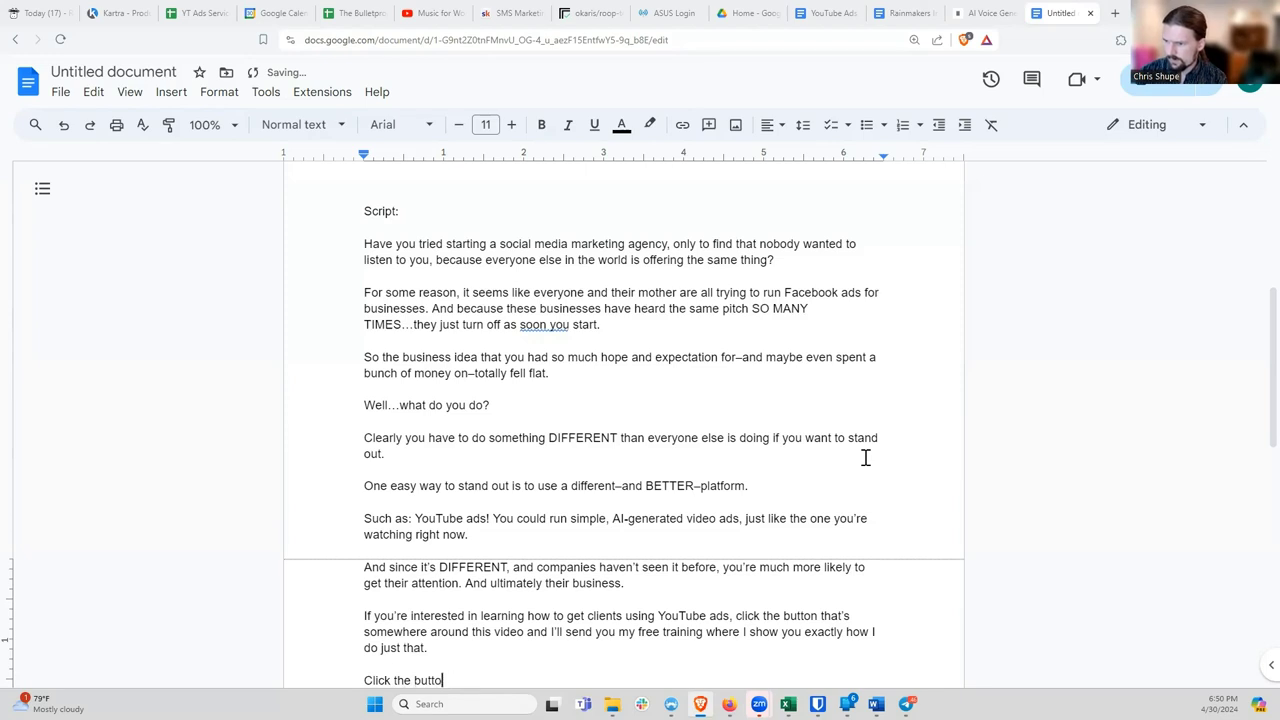
type("jn, sign up on the next page, and I'll see you ins")
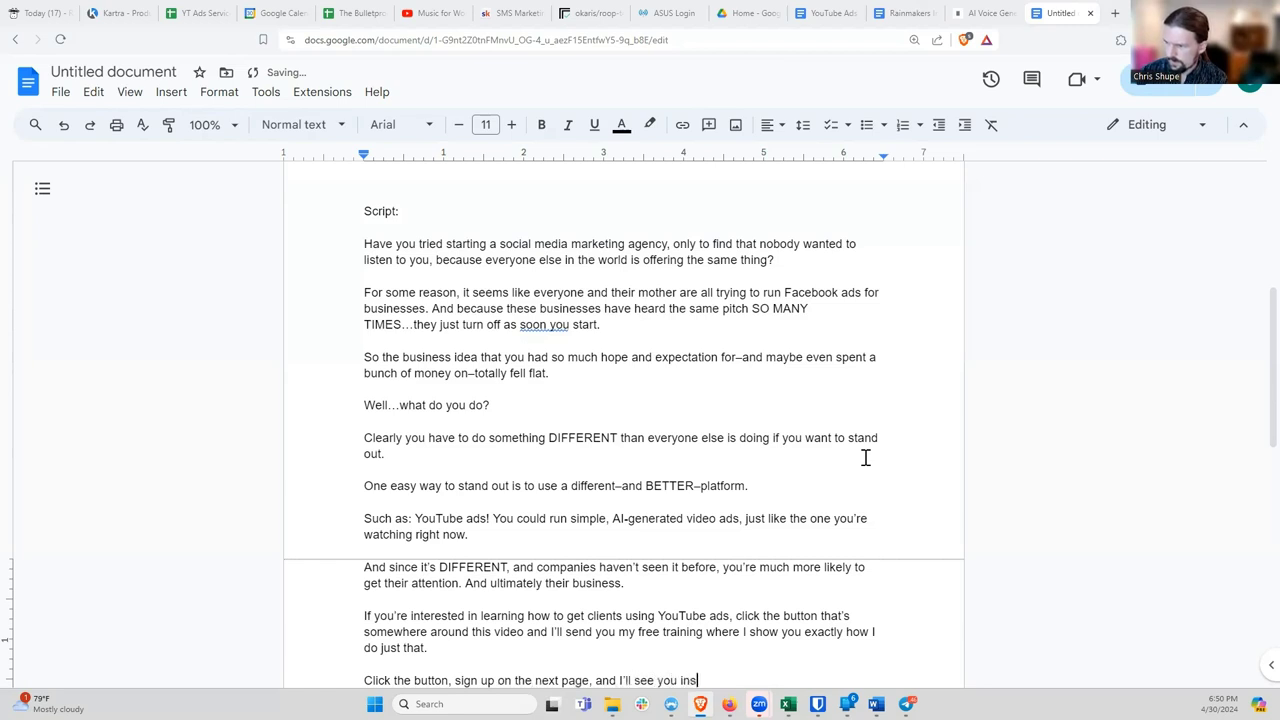
type("ide.")
scroll(529, 500, "down", 1)
scroll(543, 500, "up", 1)
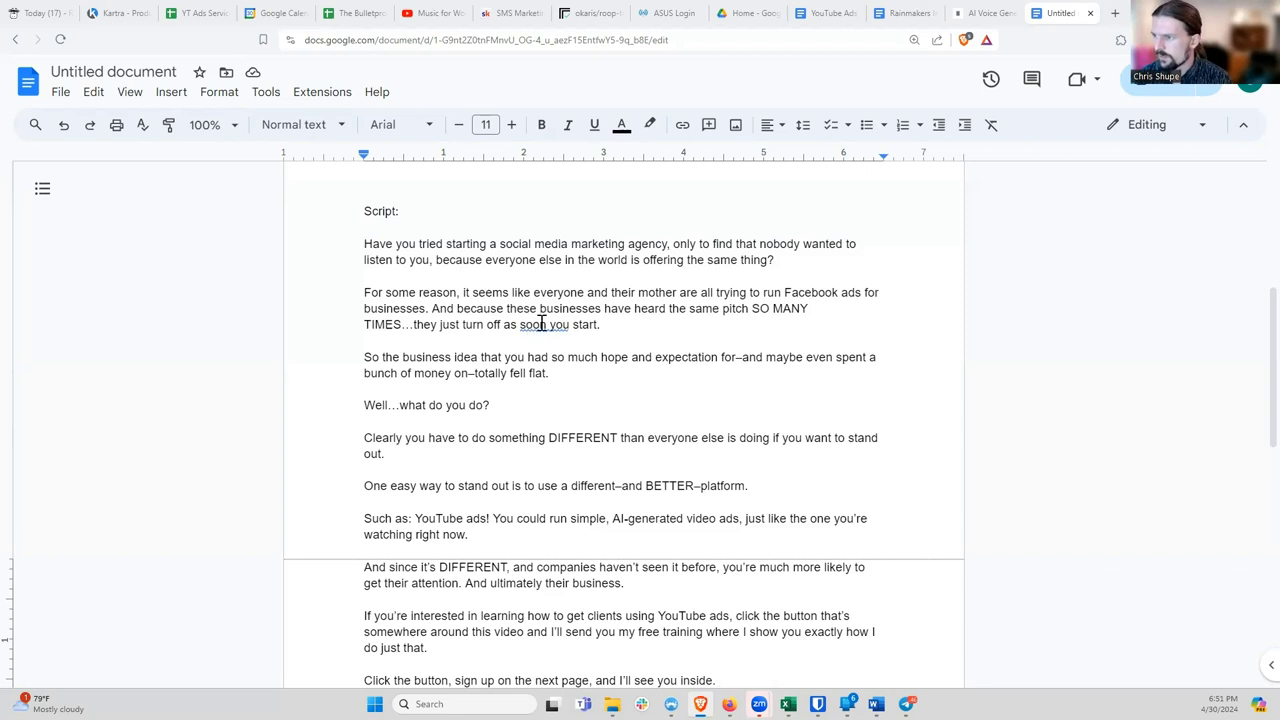
Step: Accept the grammar suggestion that corrects "soon you" to "soon as you" in the second script paragraph
mouse_move(547, 326)
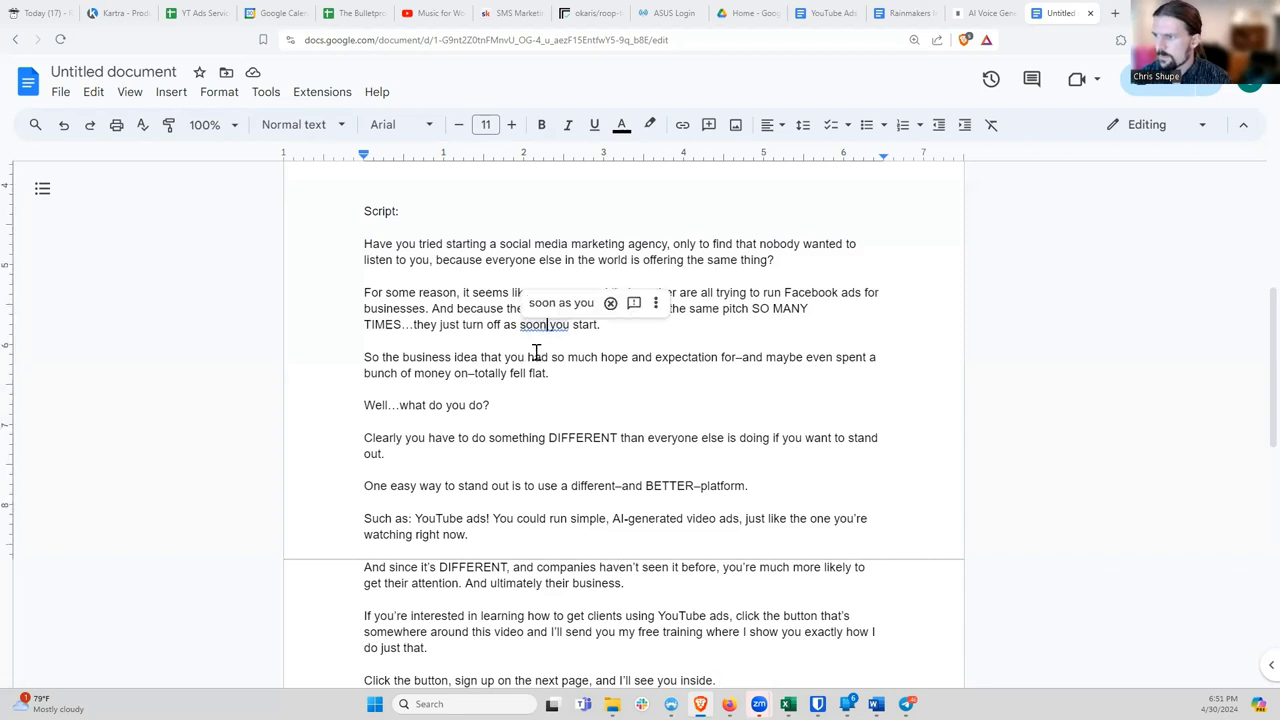
left_click(560, 301)
left_click(616, 323)
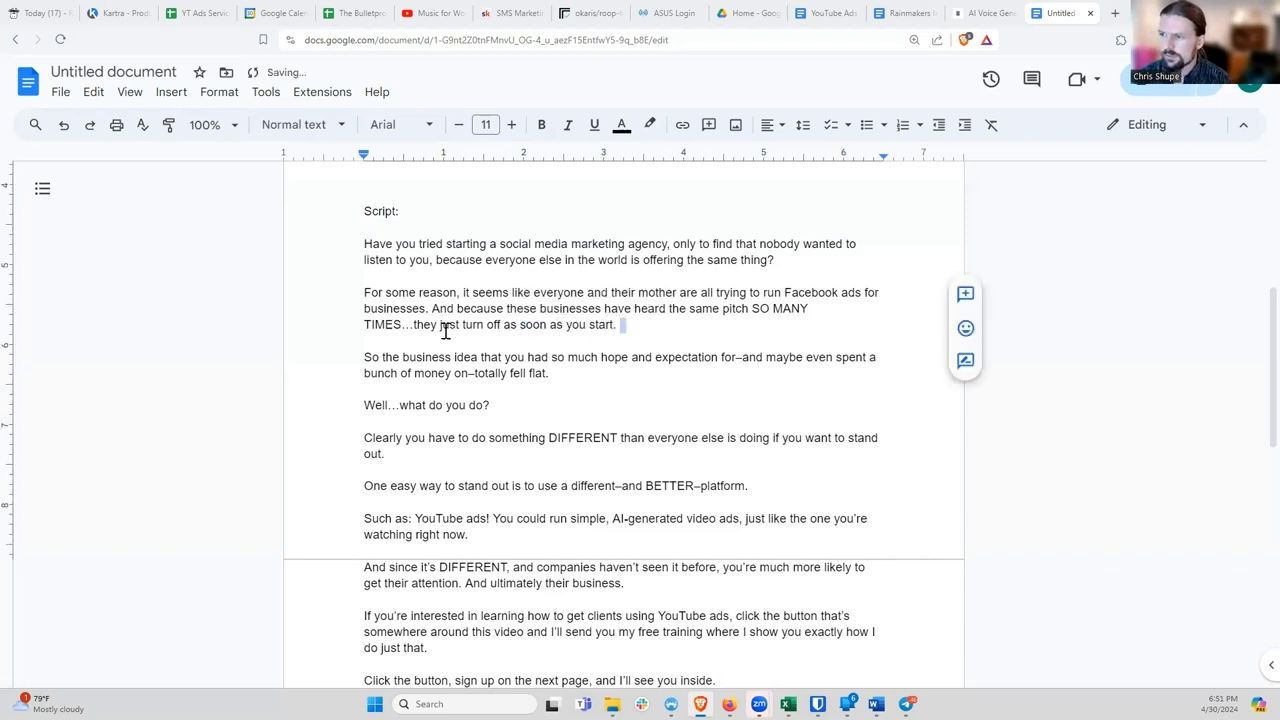
Step: Copy the whole script below the "Script:" heading and paste it into the text-to-speech field in ElevenLabs
left_click_drag(734, 684, 360, 248)
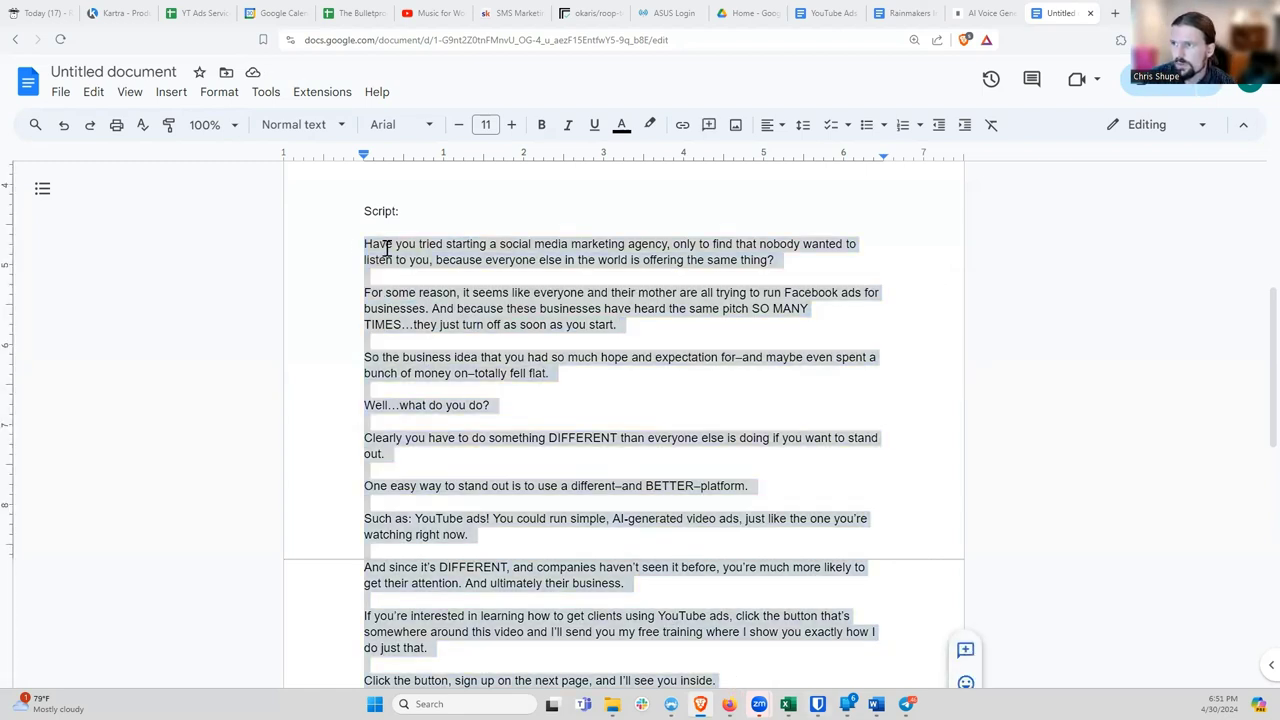
right_click(386, 248)
left_click(406, 291)
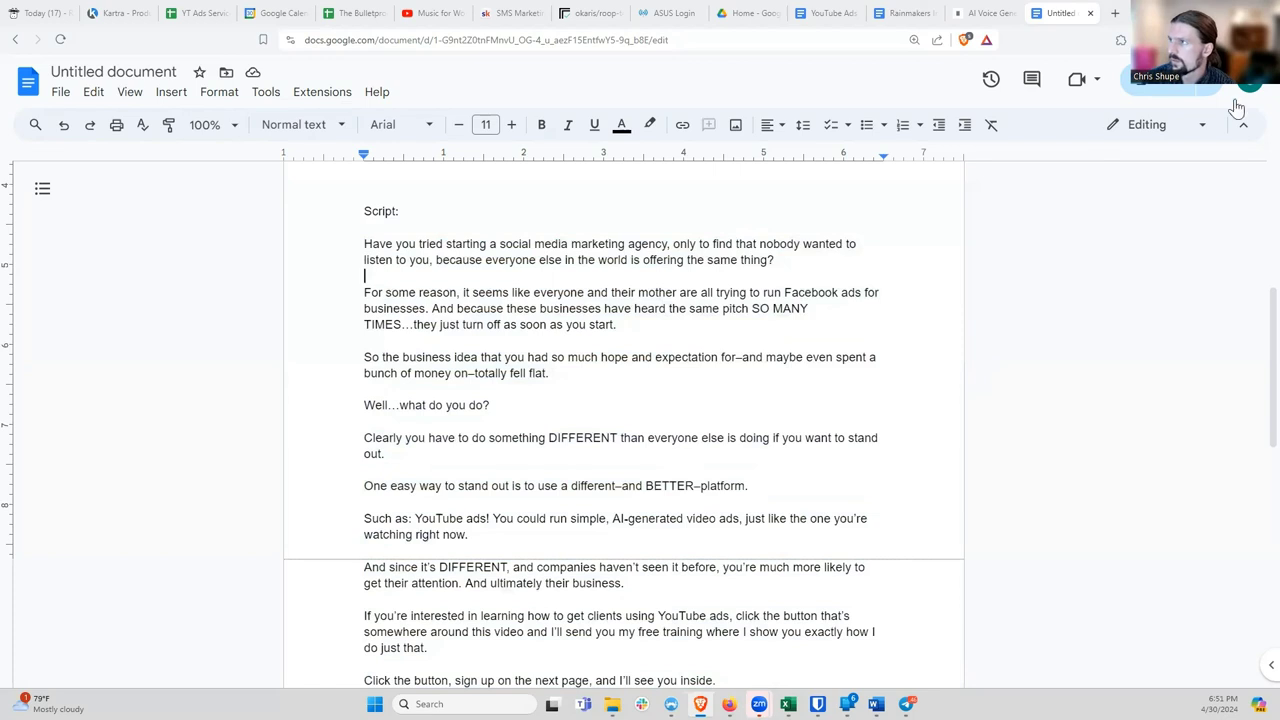
left_click(988, 14)
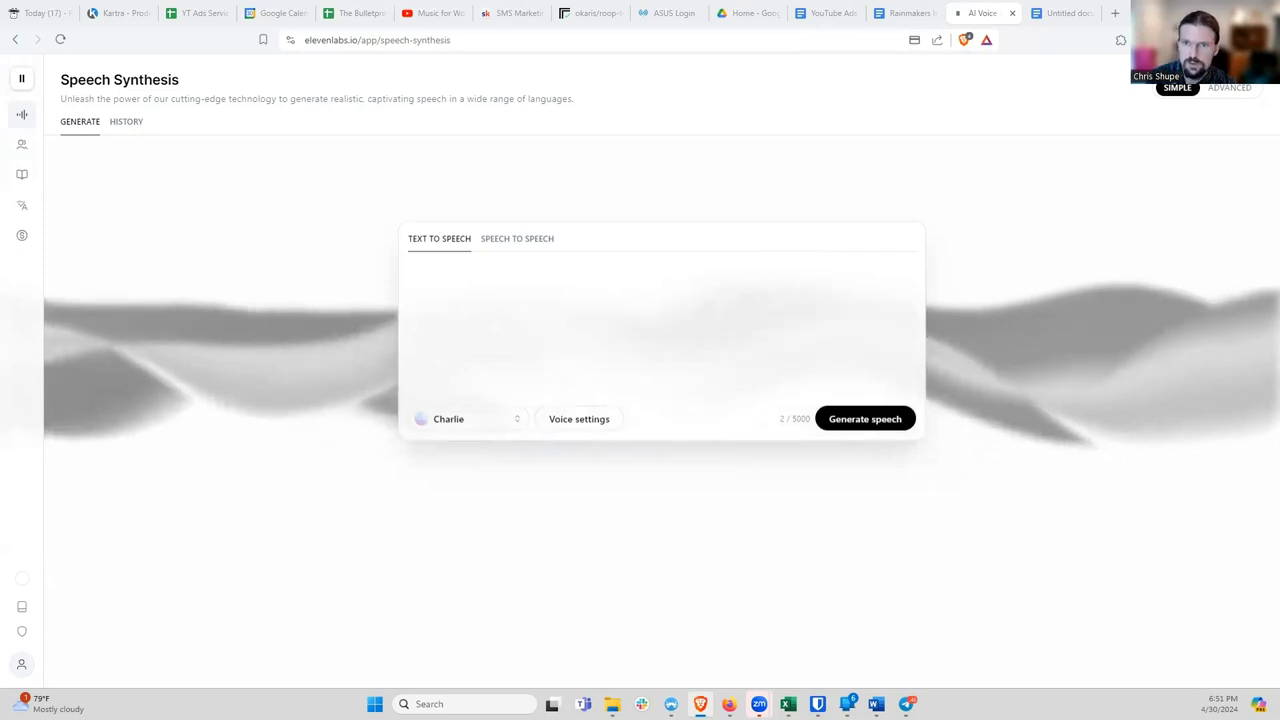
left_click(441, 266)
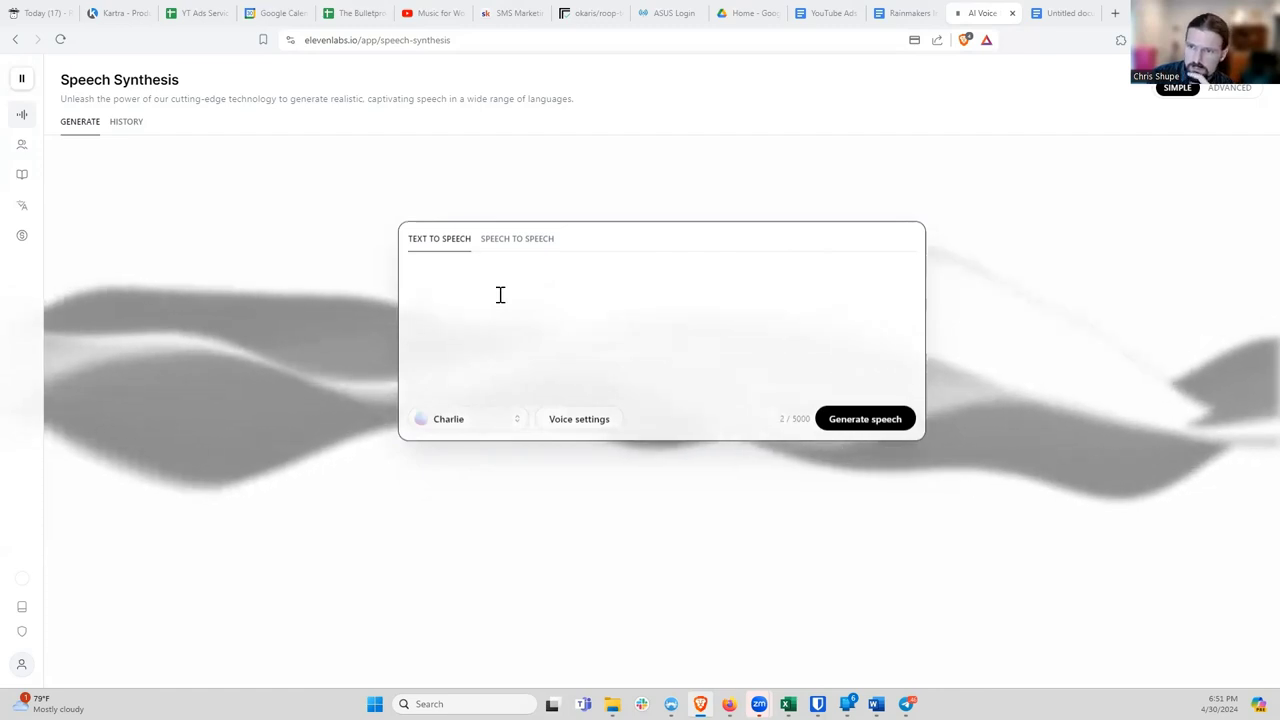
right_click(436, 282)
left_click(486, 372)
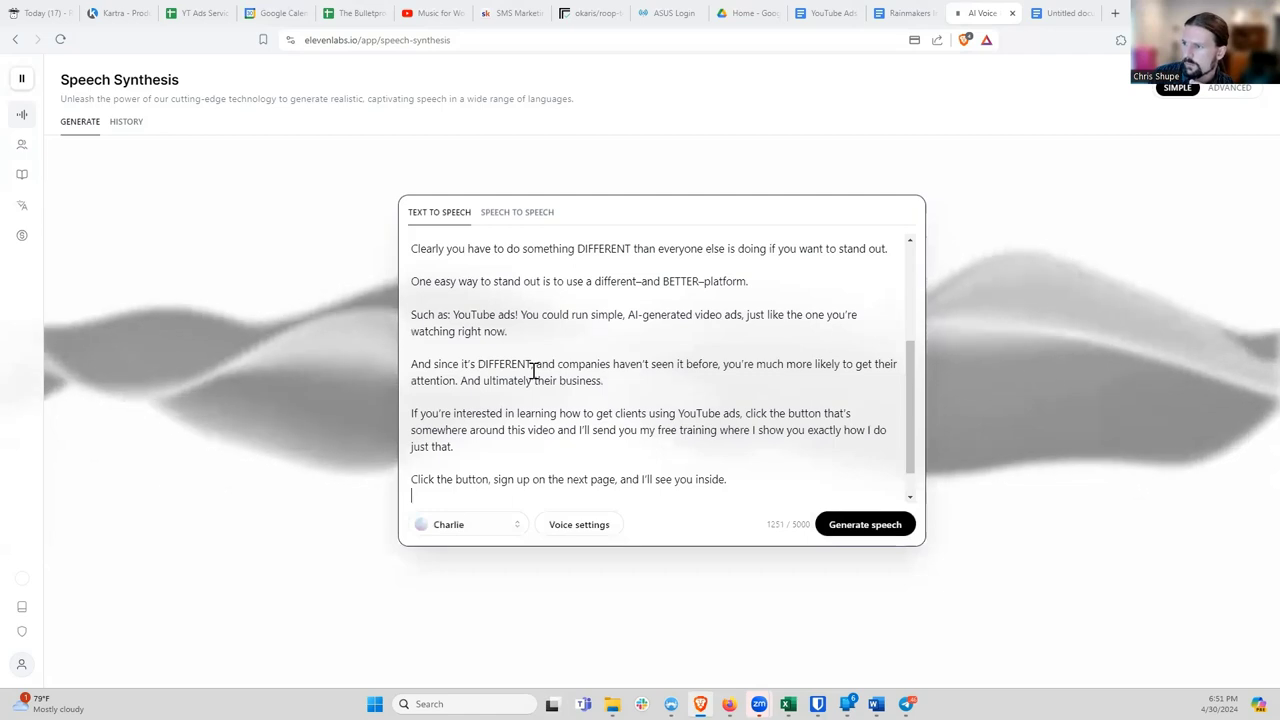
scroll(533, 370, "up", 2)
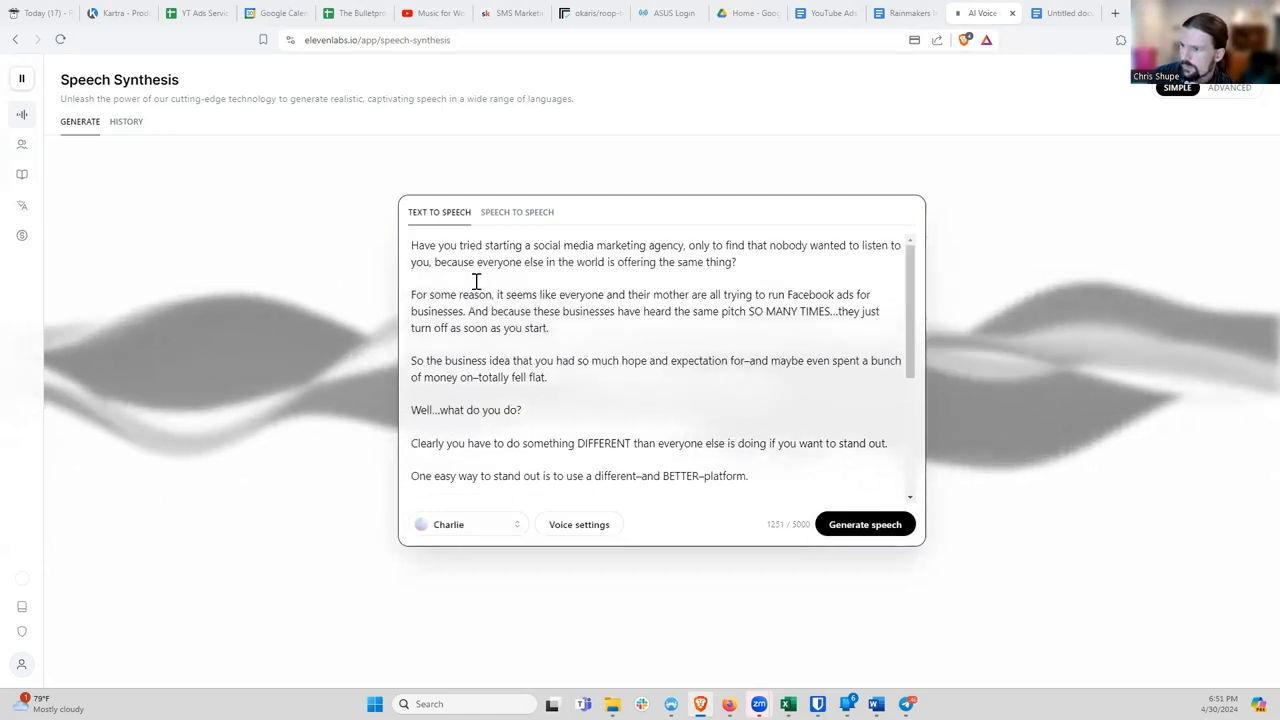
Step: Look through the recently used and premade voices, keeping Charlie as the selected voice
left_click(499, 528)
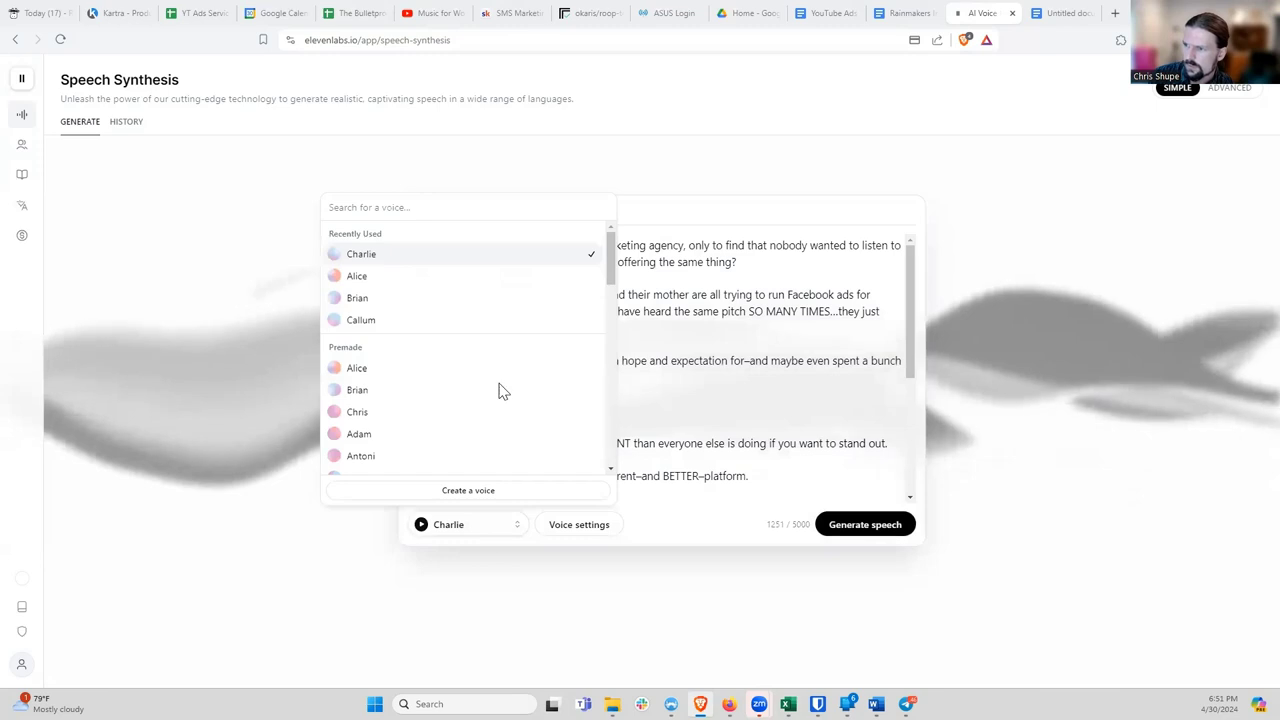
scroll(500, 391, "down", 5)
scroll(700, 325, "up", 5)
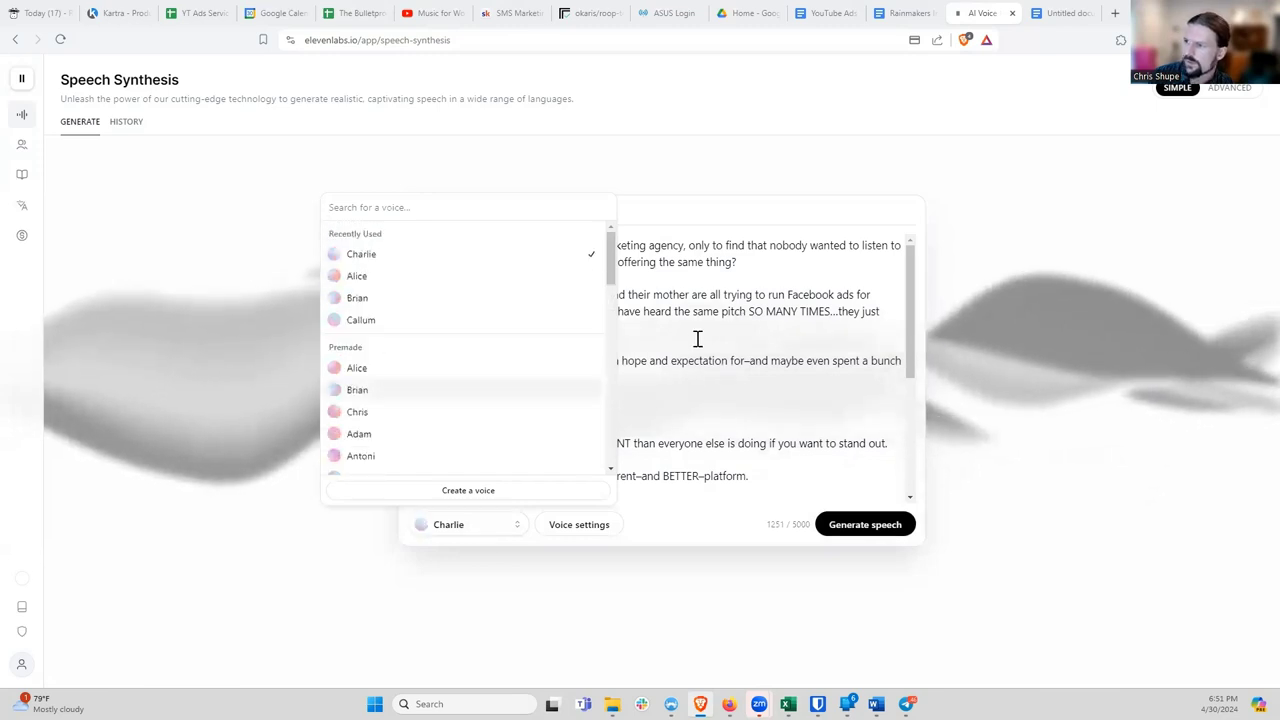
left_click(698, 339)
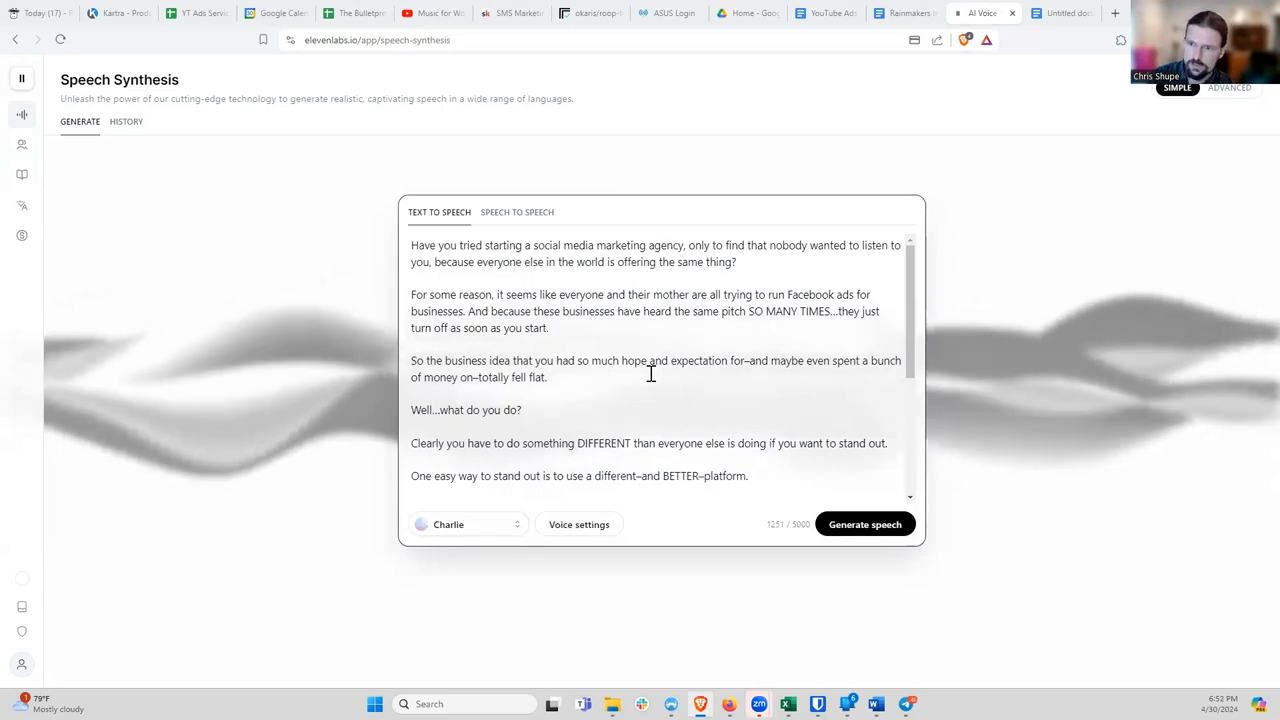
left_click(515, 347)
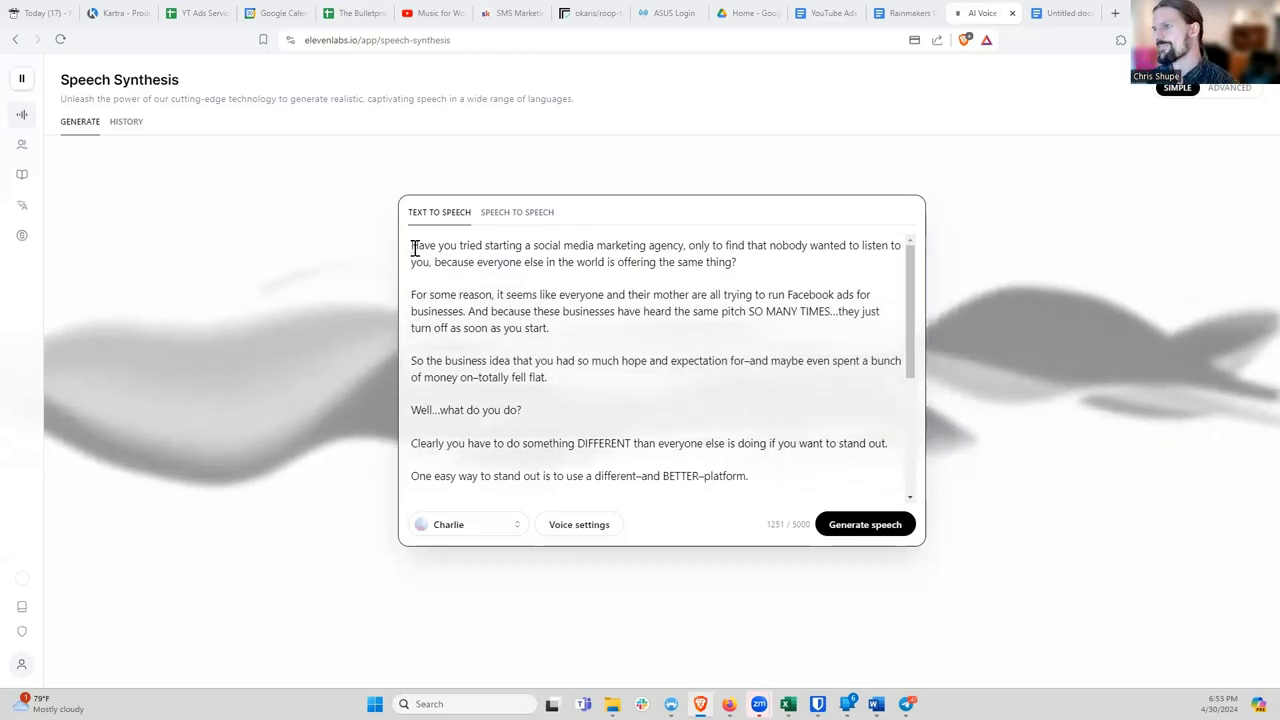
Step: Generate speech from the script with the Charlie voice, play it from the beginning and pause it
left_click(863, 524)
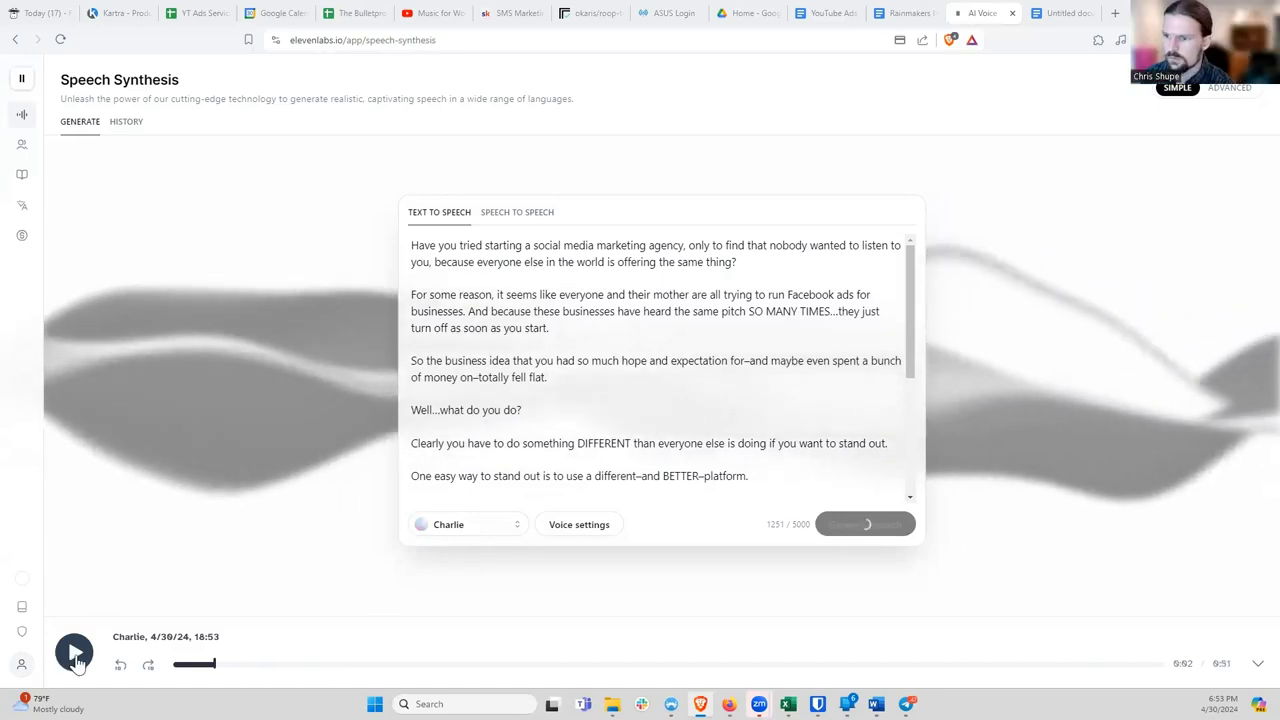
left_click(177, 665)
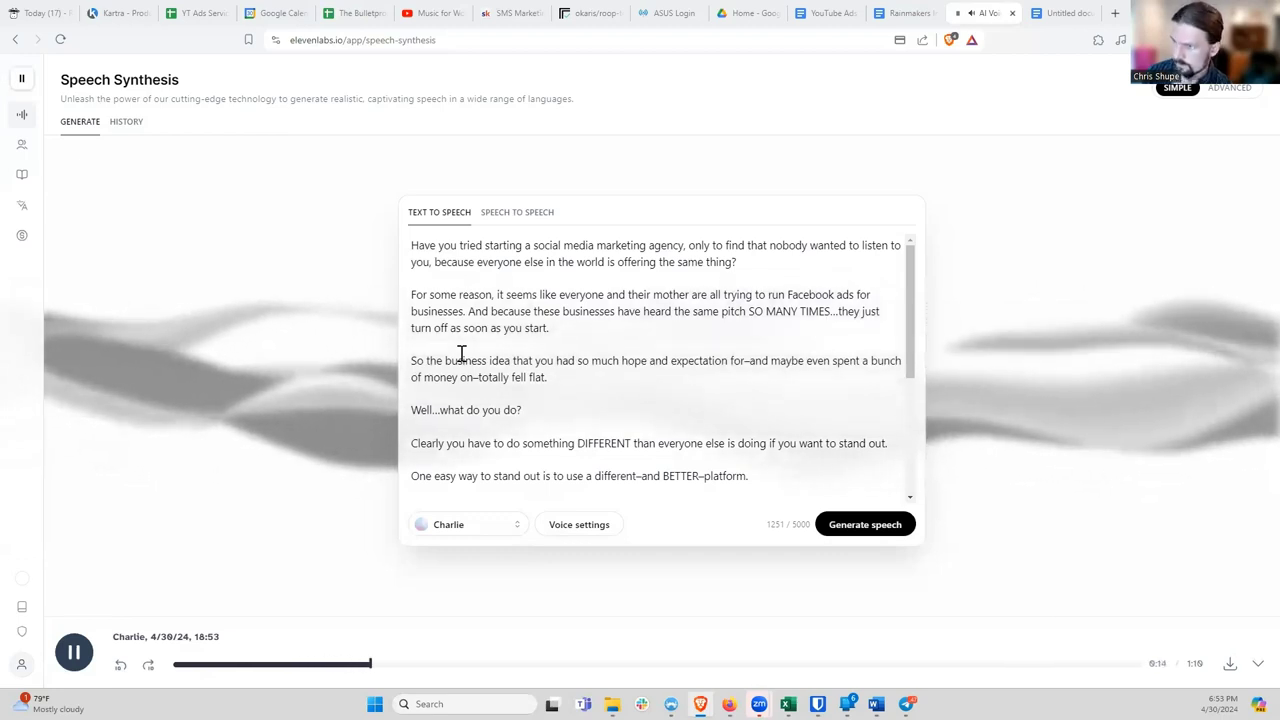
left_click(96, 660)
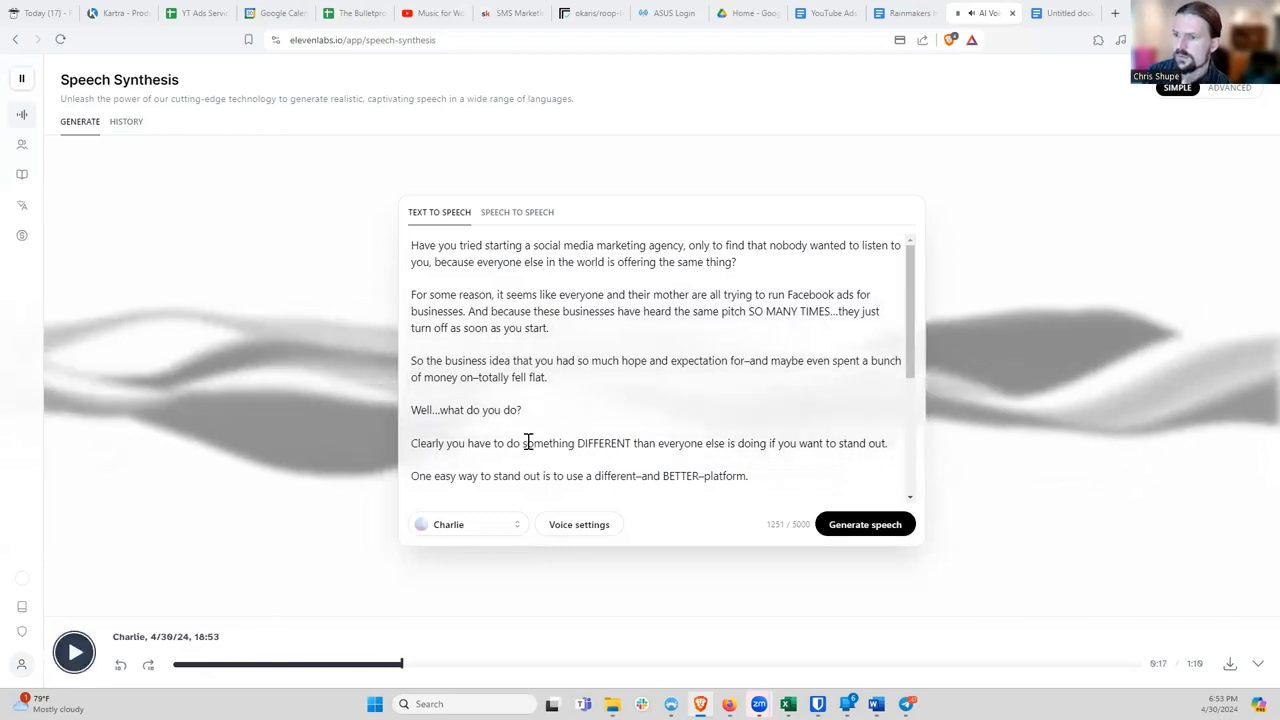
Step: Switch to the premade Alice voice, generate speech from the script, and pause its playback after listening to the opening
left_click(512, 534)
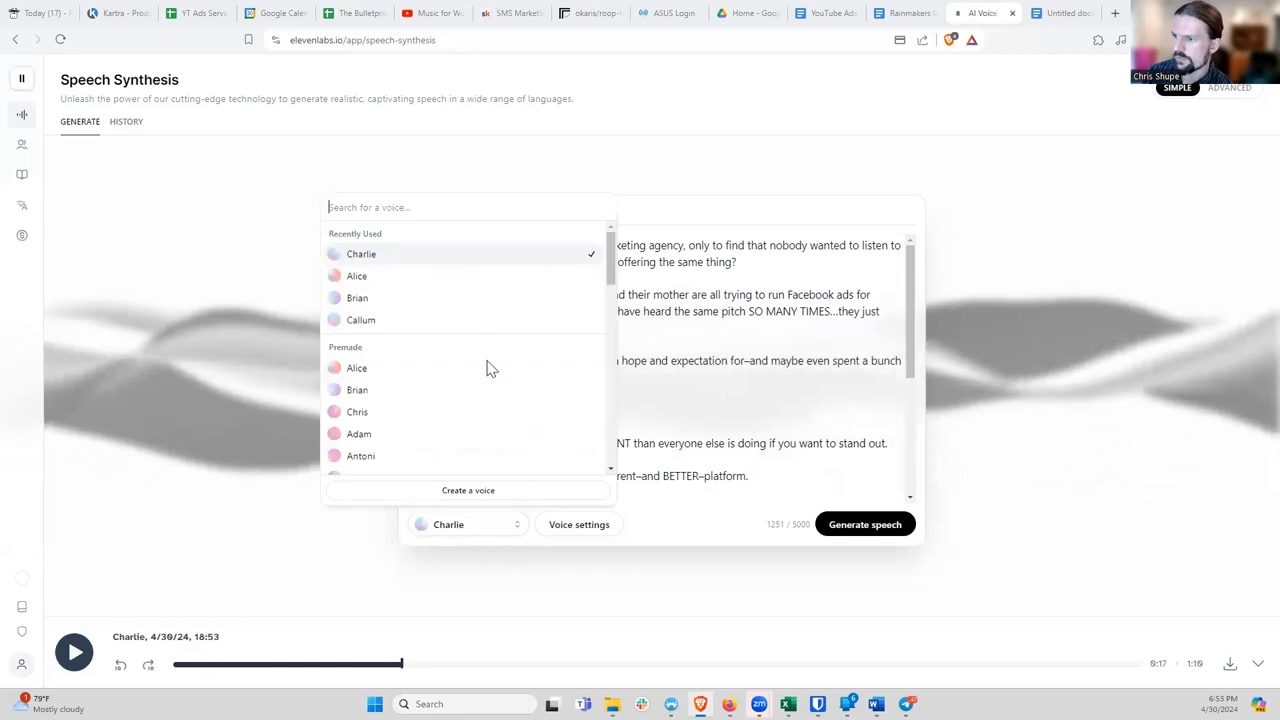
left_click(365, 372)
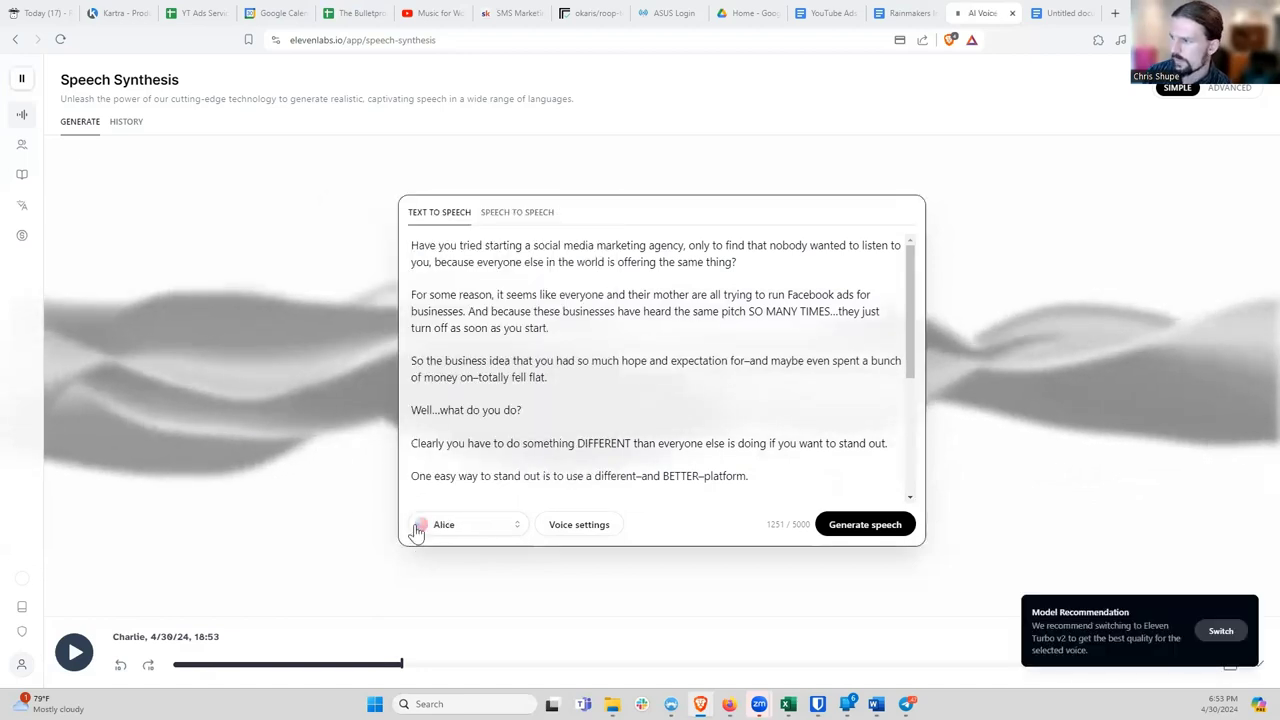
left_click(855, 525)
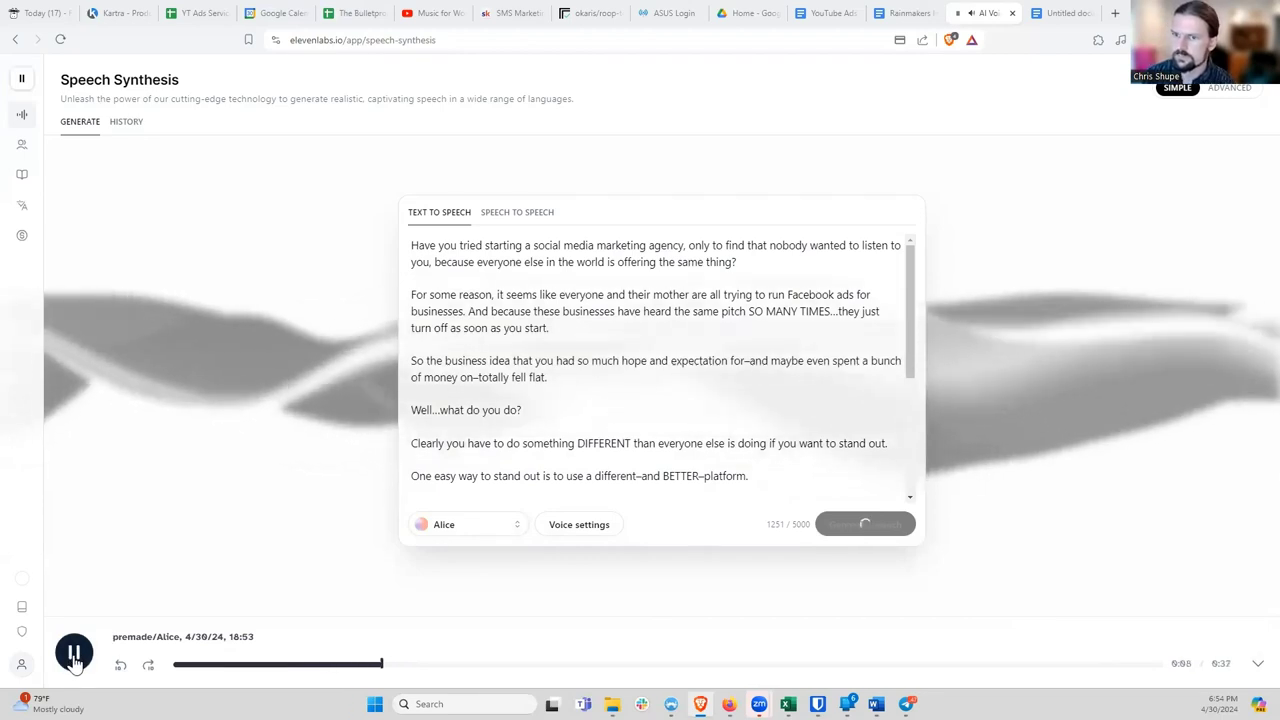
left_click(74, 656)
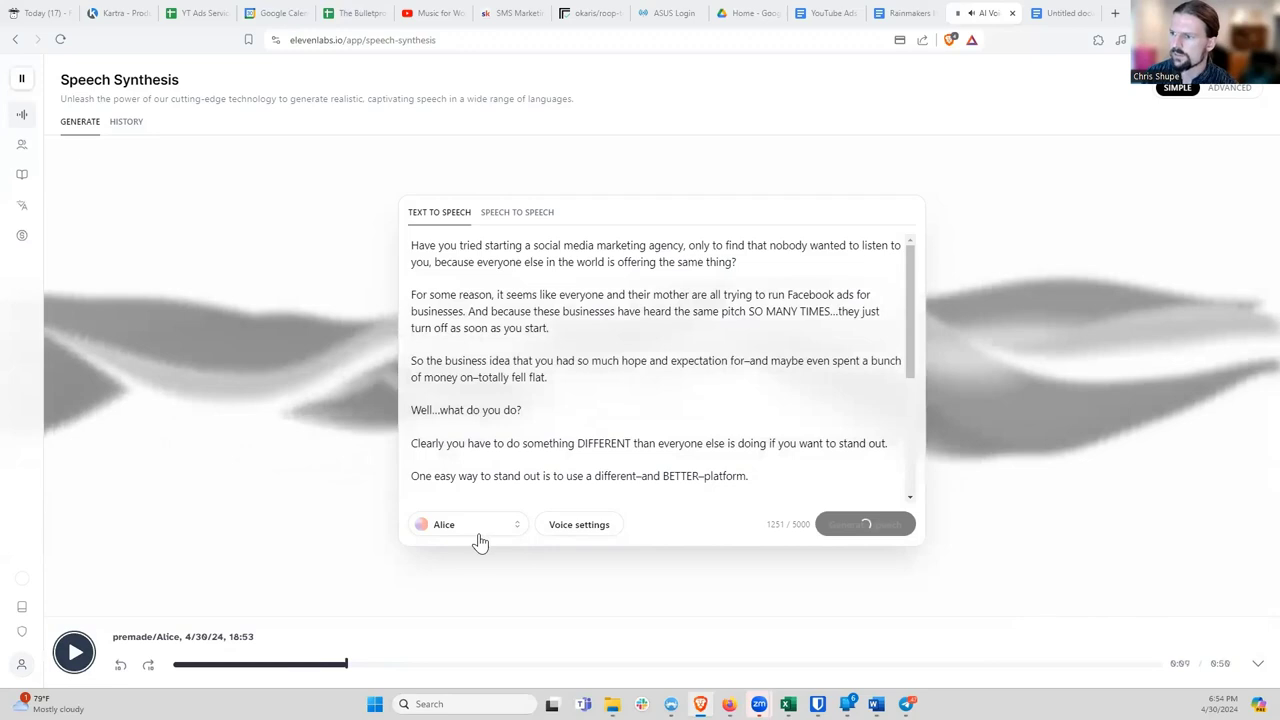
Step: Lower the Alice voice's Stability to just under 30% for a more variable delivery and close the voice settings
left_click(512, 531)
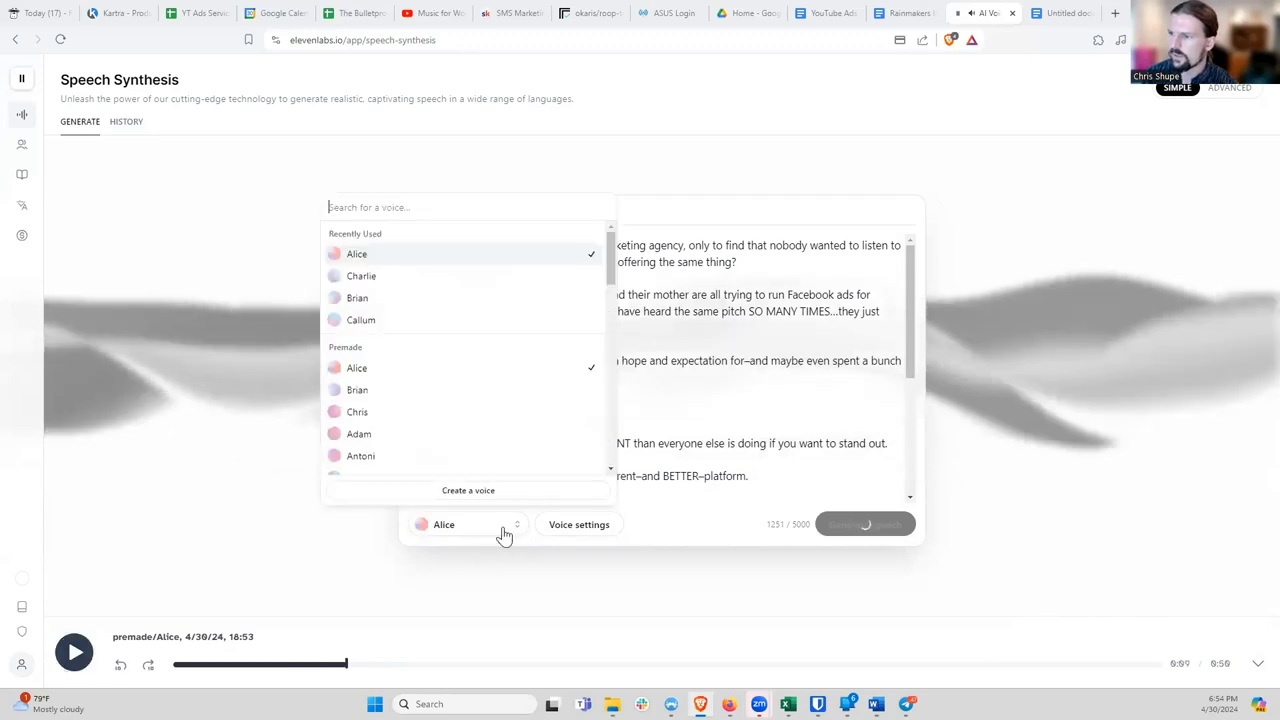
left_click(606, 528)
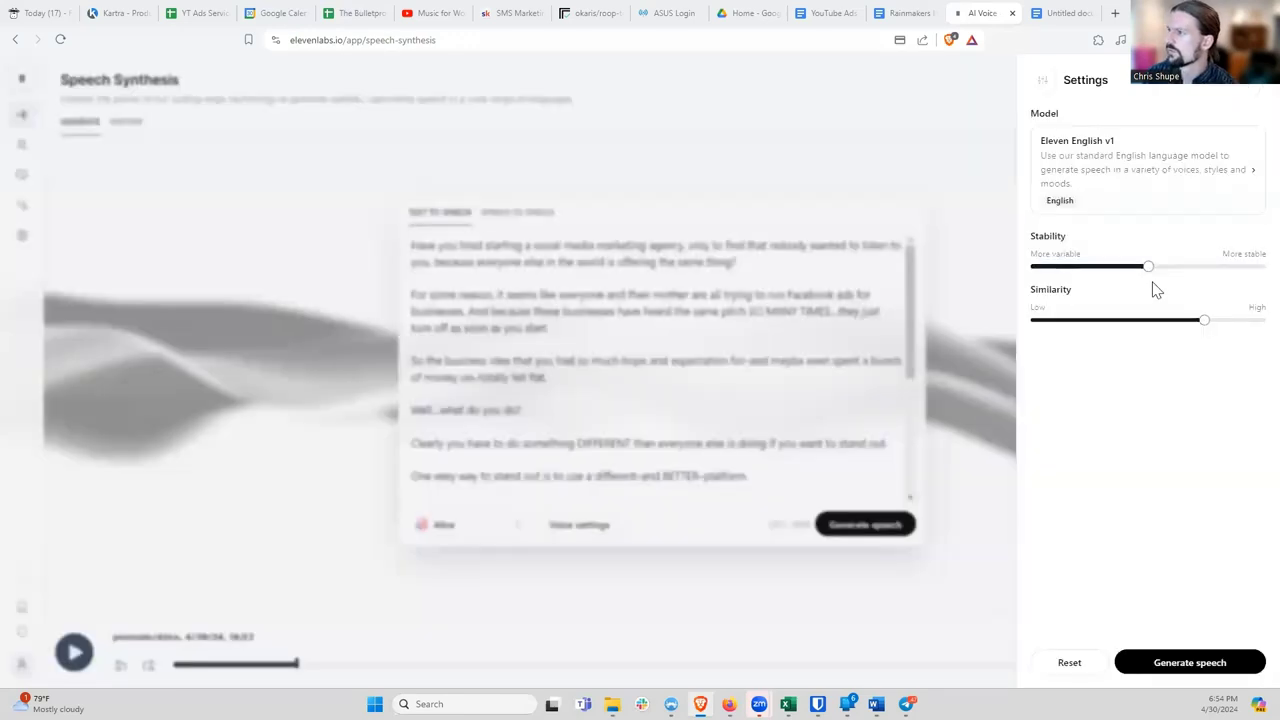
left_click(1069, 268)
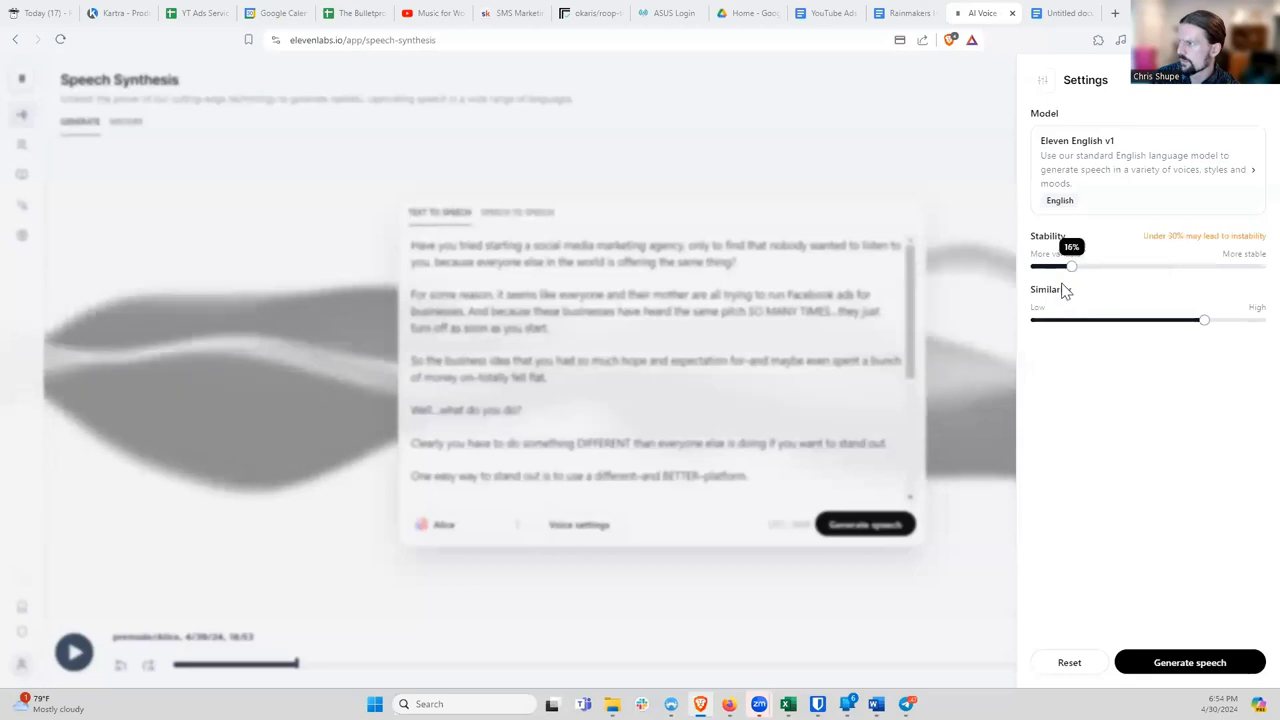
left_click(1110, 267)
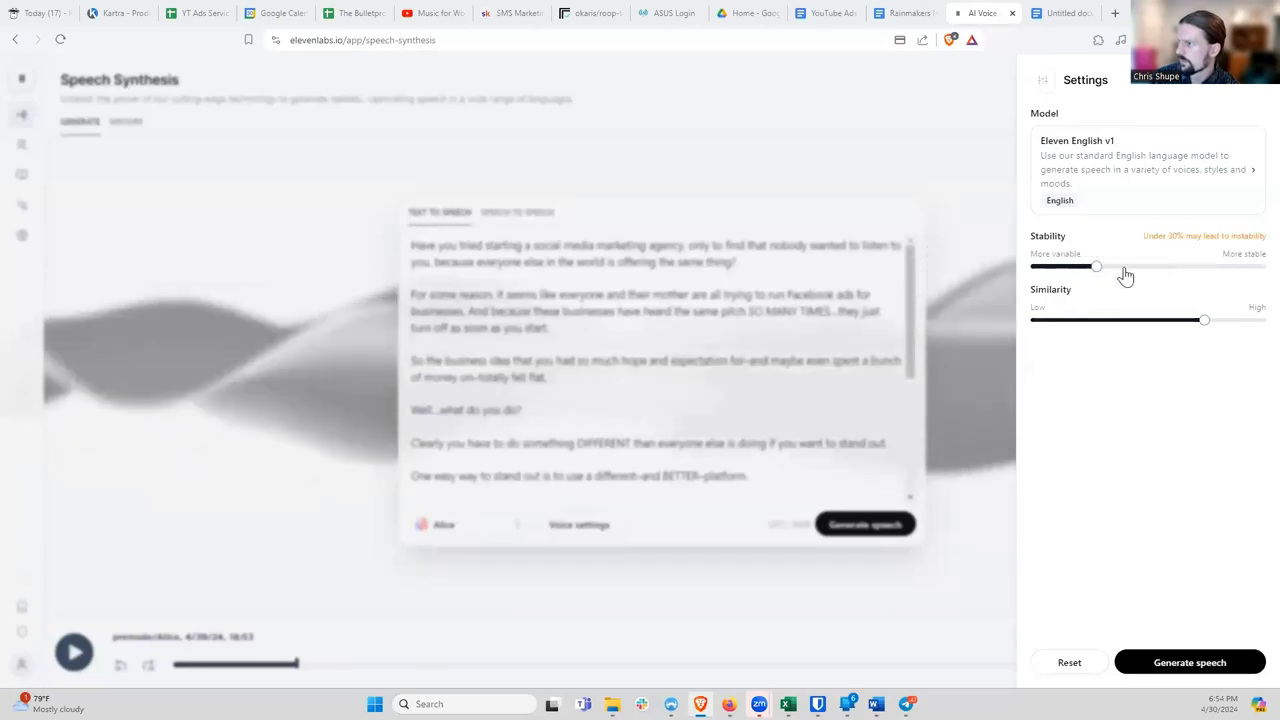
left_click(955, 298)
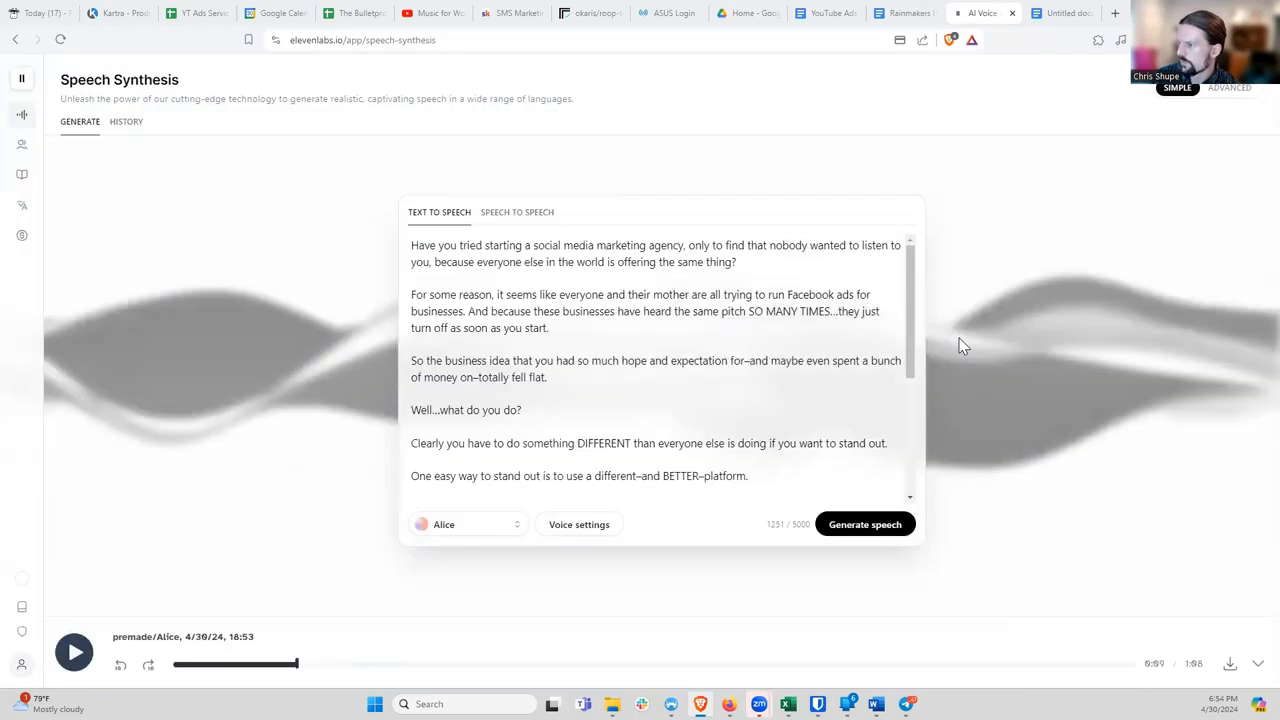
Step: Regenerate the script's speech with the Alice voice, close the voice settings, and pause playback after listening to the opening
left_click(1249, 331)
left_click(1197, 662)
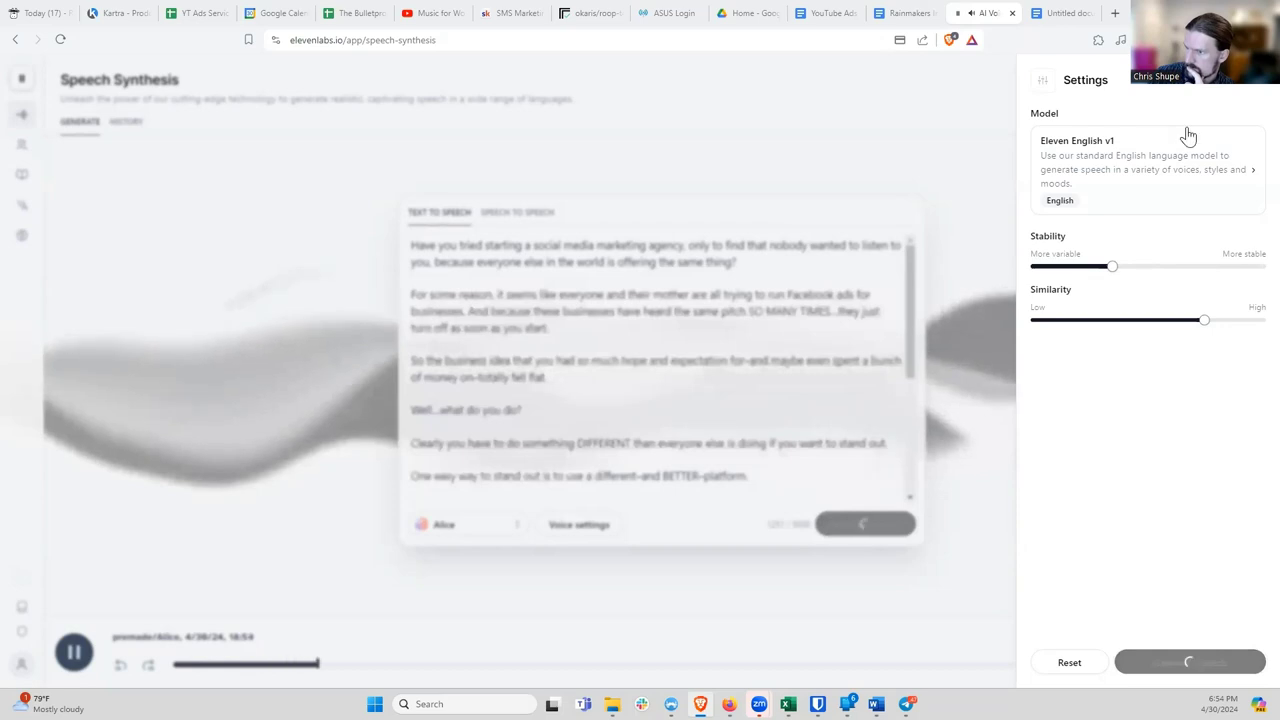
left_click(1257, 85)
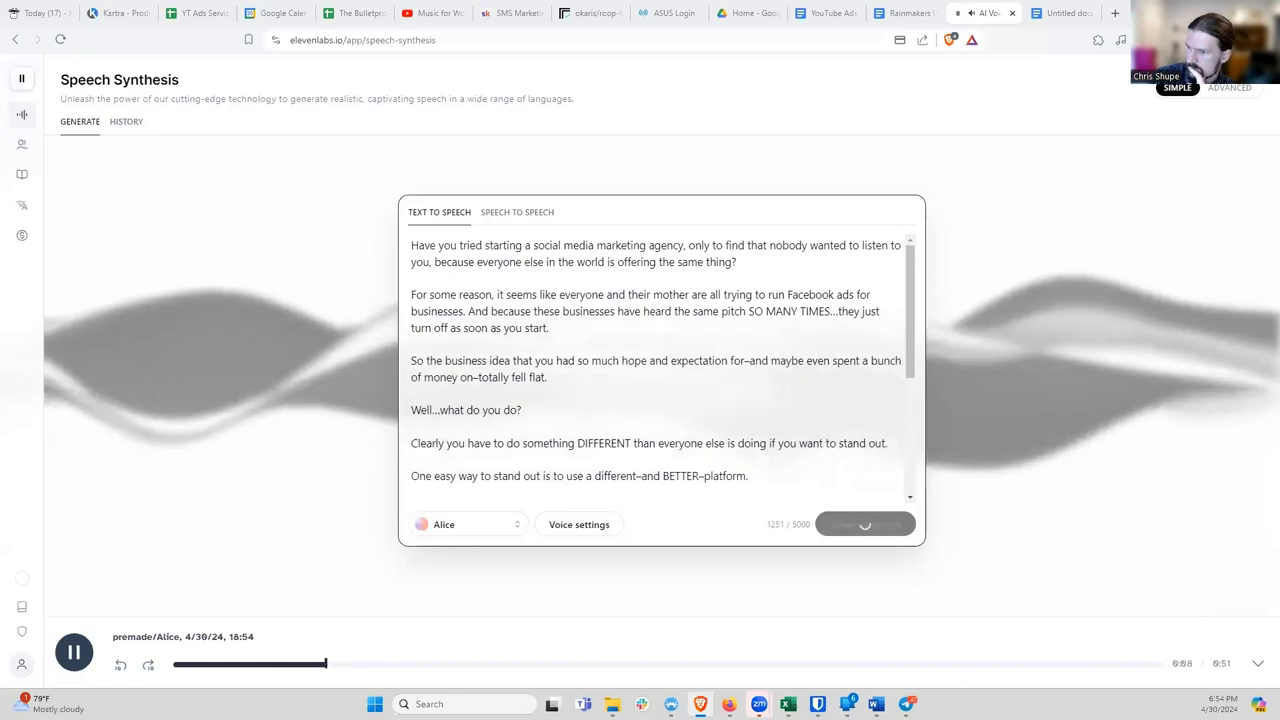
left_click(103, 666)
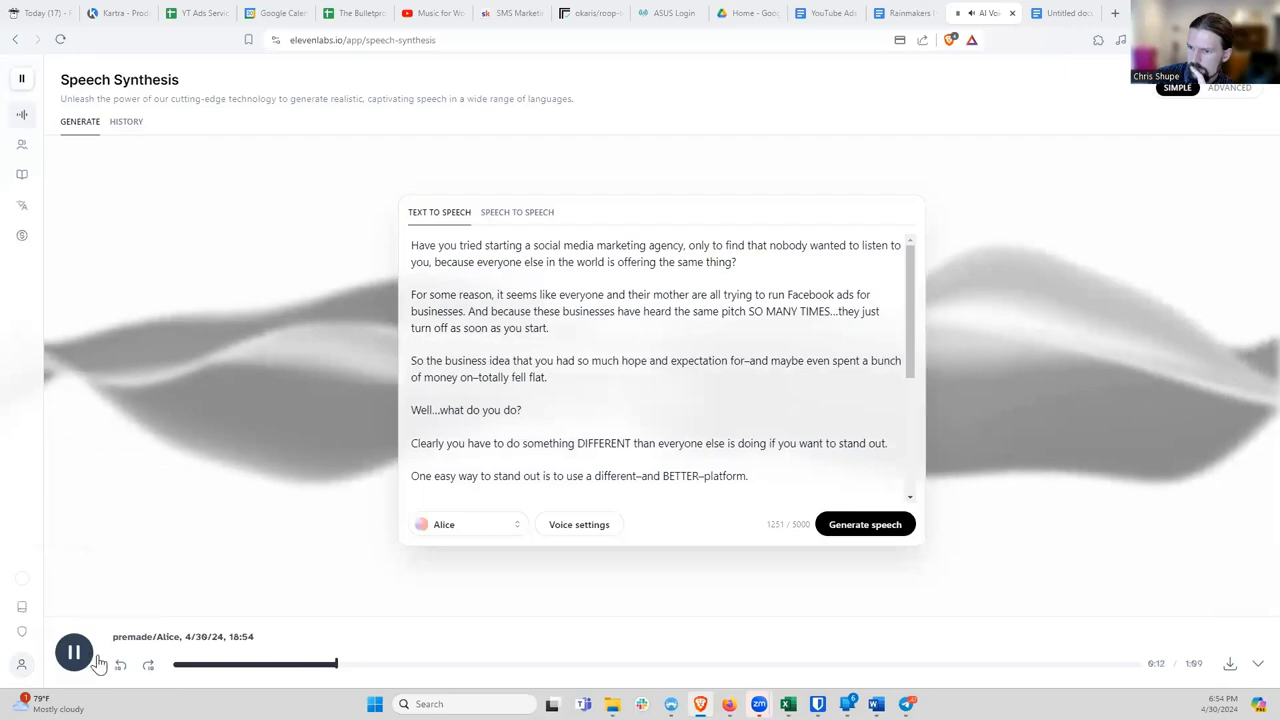
key("space")
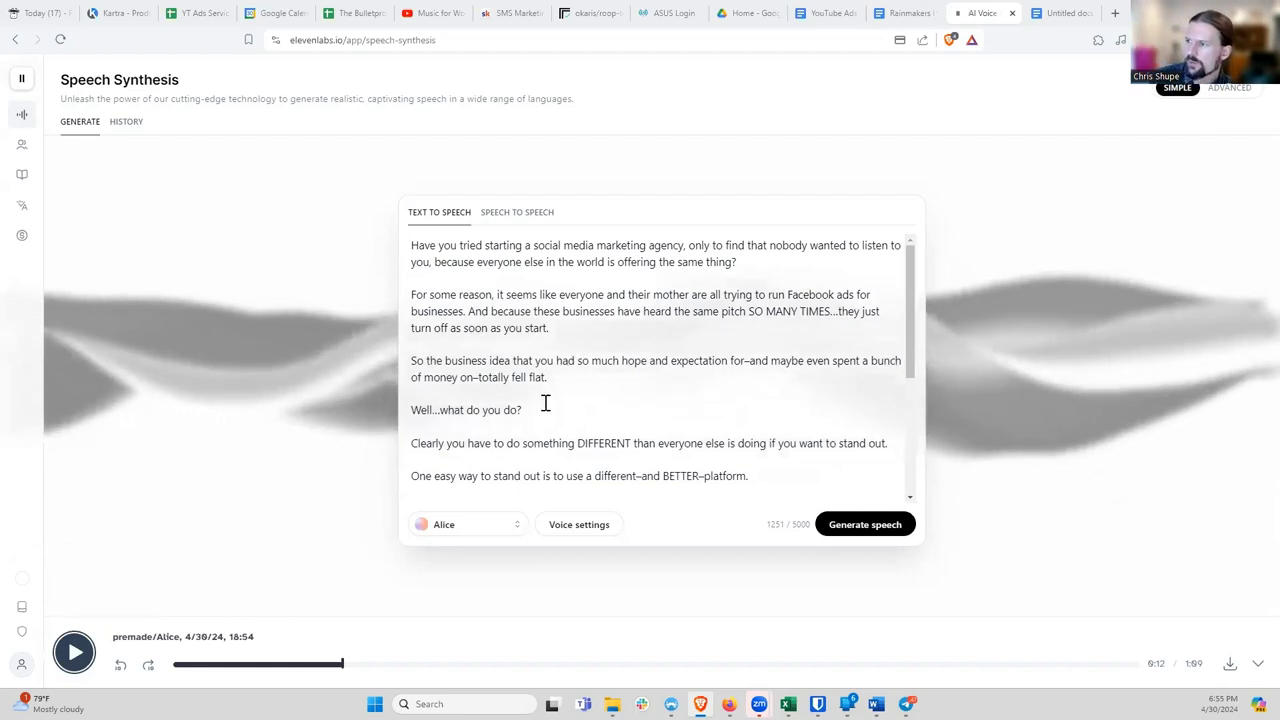
Step: Read through the ad script in the text-to-speech box from its opening paragraphs to the YouTube ads pitch
scroll(543, 403, "down", 3)
scroll(545, 404, "up", 3)
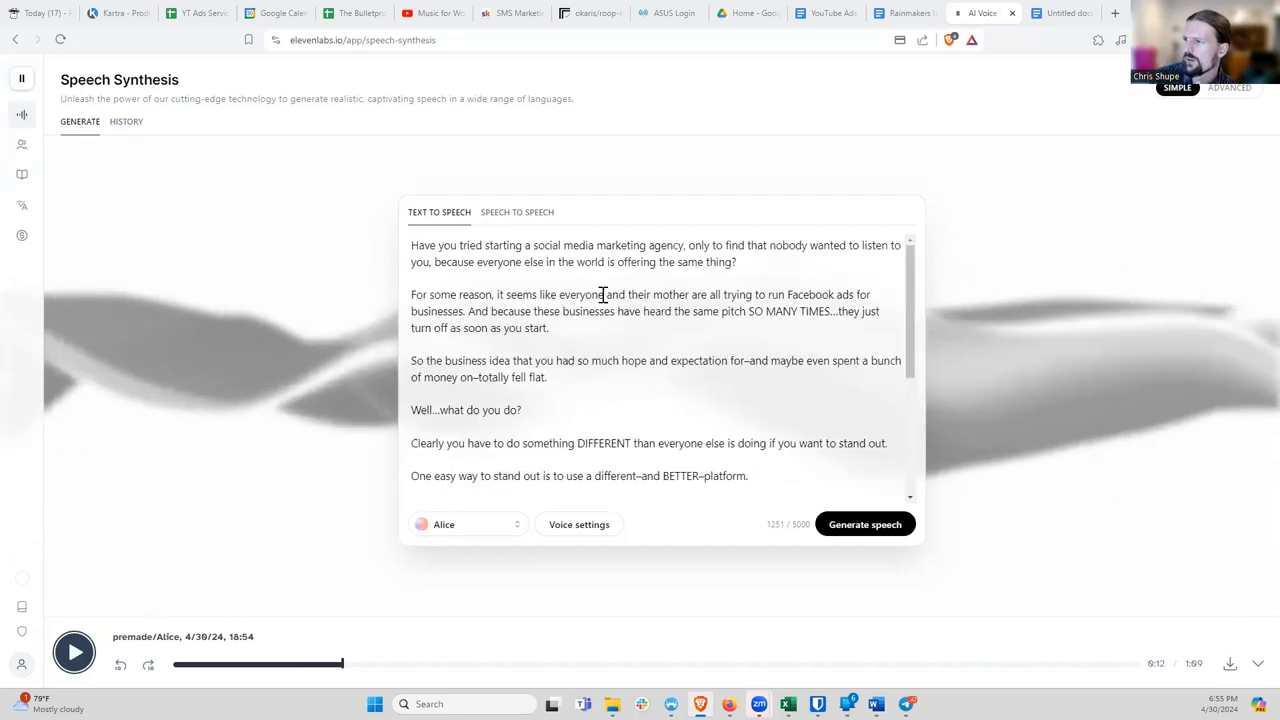
left_click(554, 360)
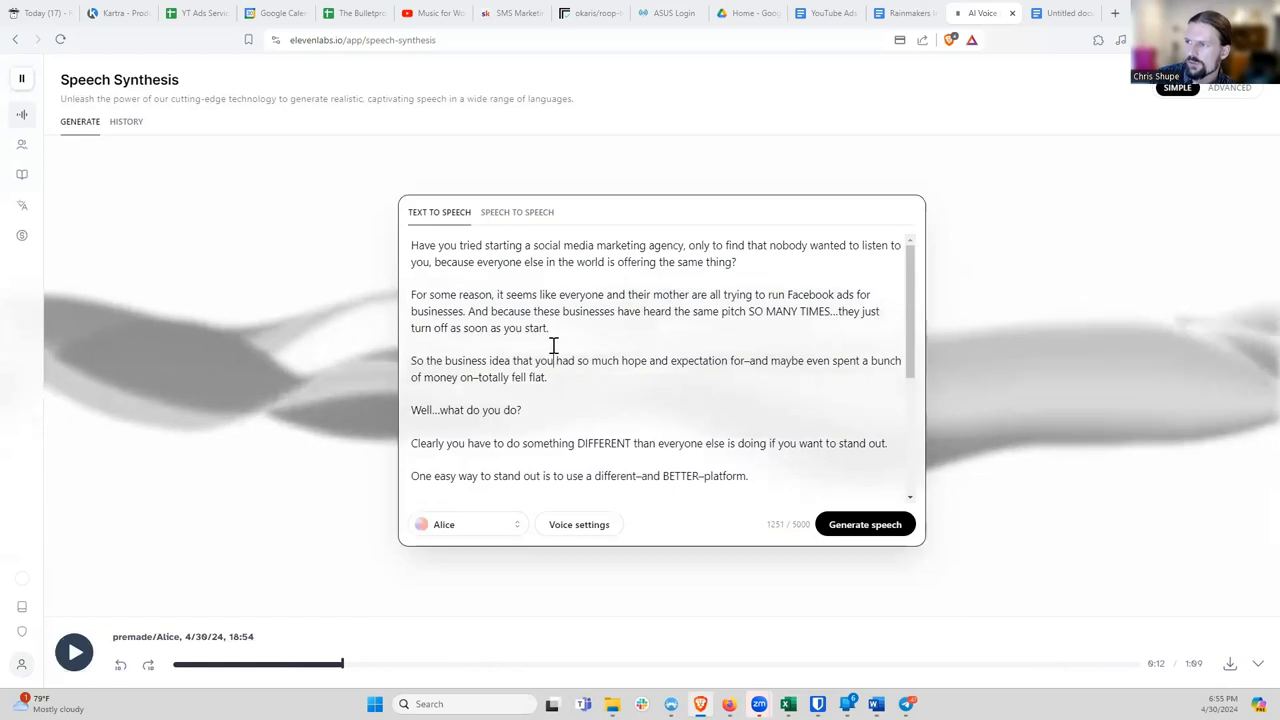
left_click(554, 346)
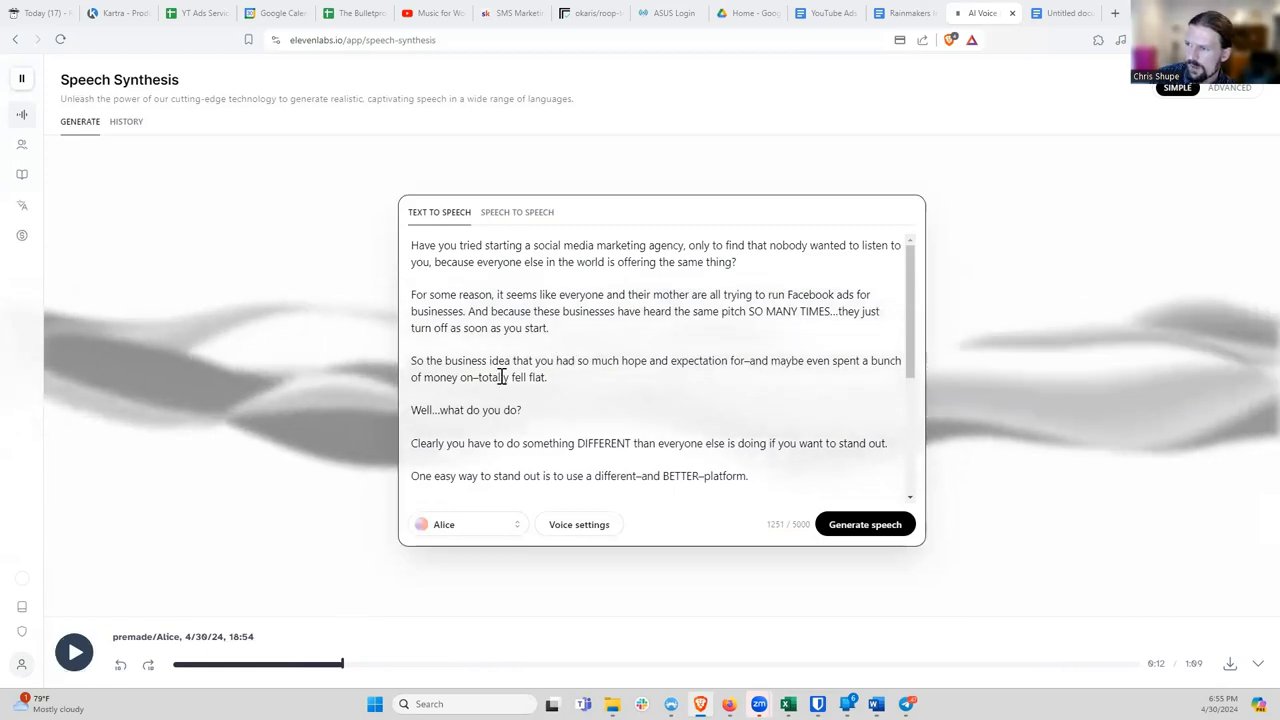
scroll(501, 376, "down", 1)
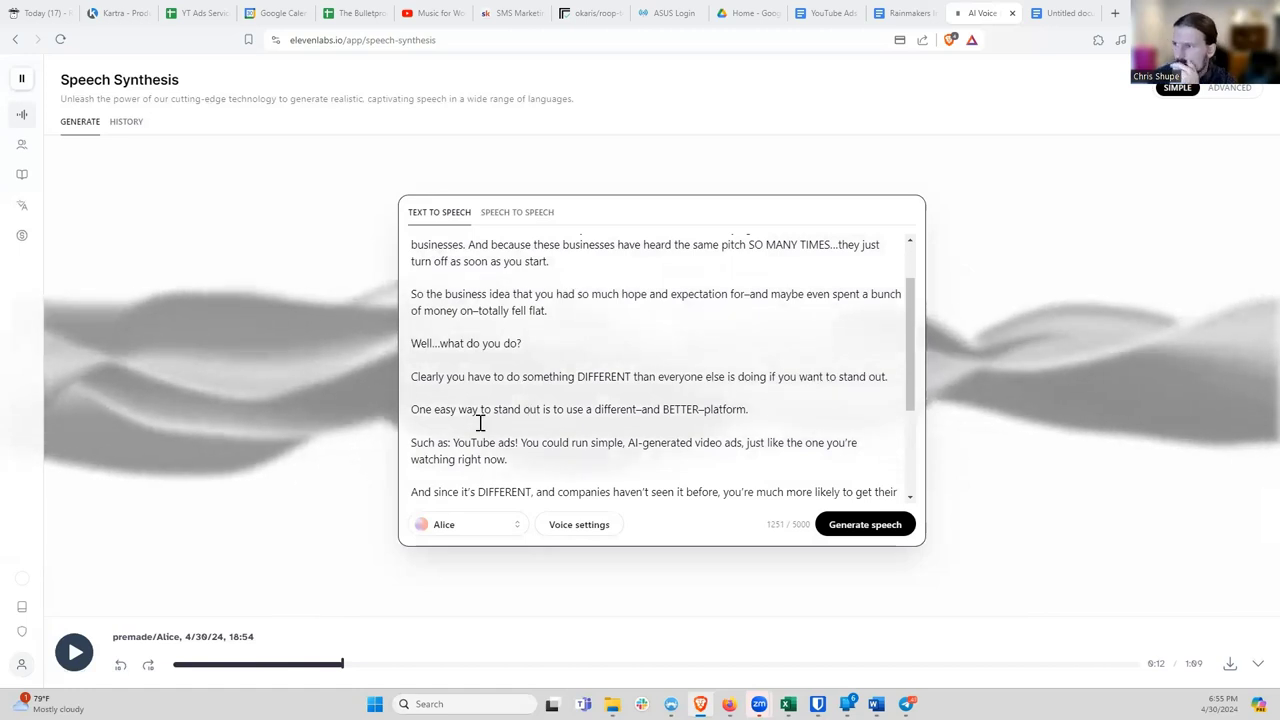
scroll(481, 413, "down", 3)
scroll(480, 409, "up", 5)
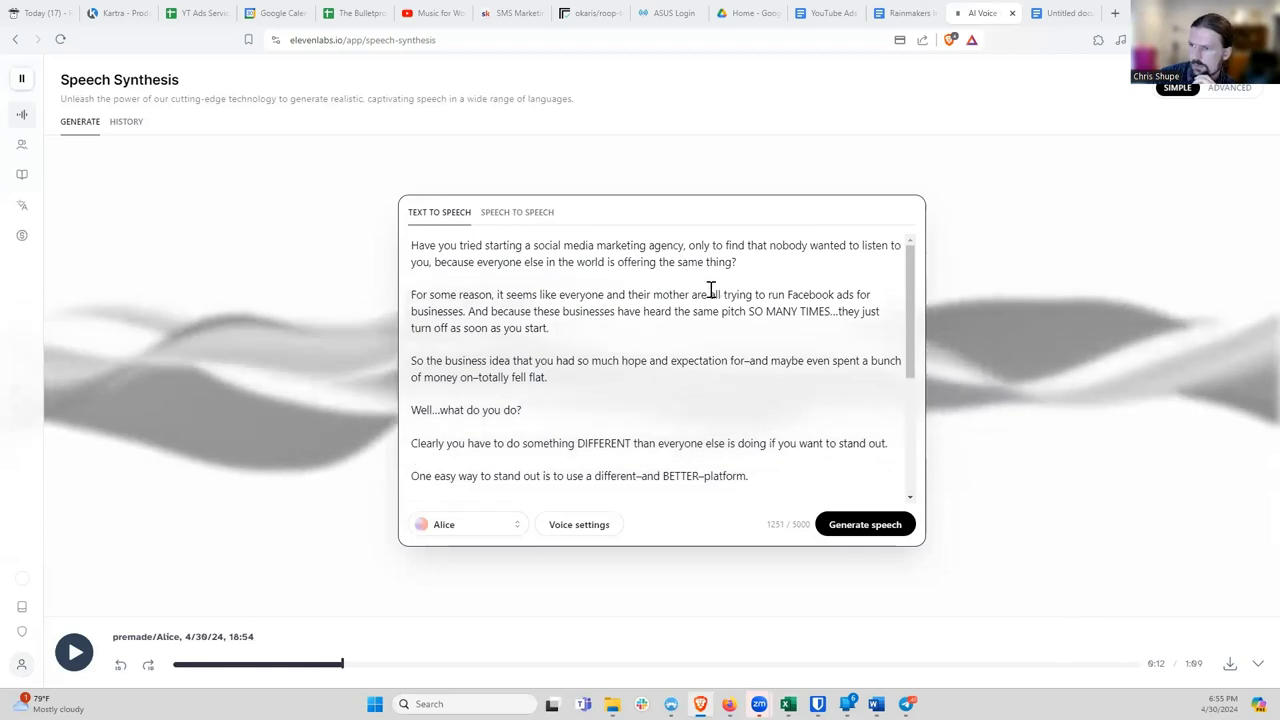
Step: Download the generated Alice audio as an MP3 into the Downloads folder, keeping the suggested file name
left_click(1228, 666)
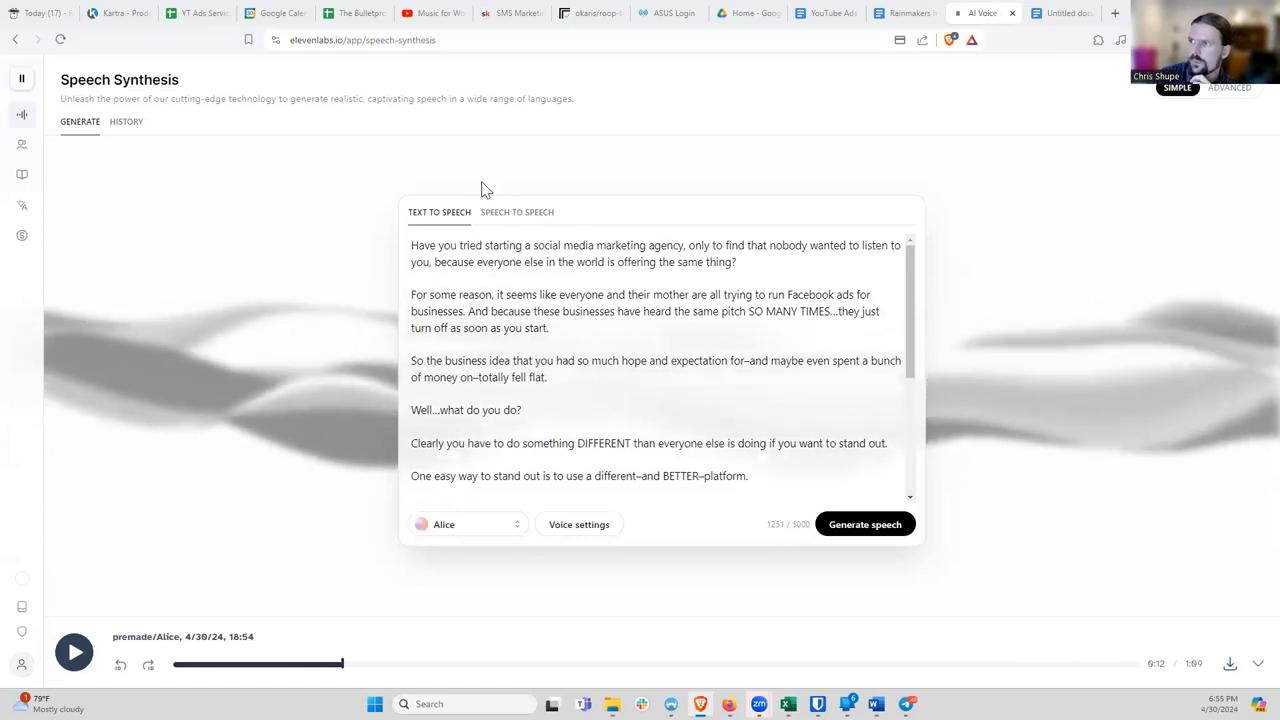
left_click(61, 173)
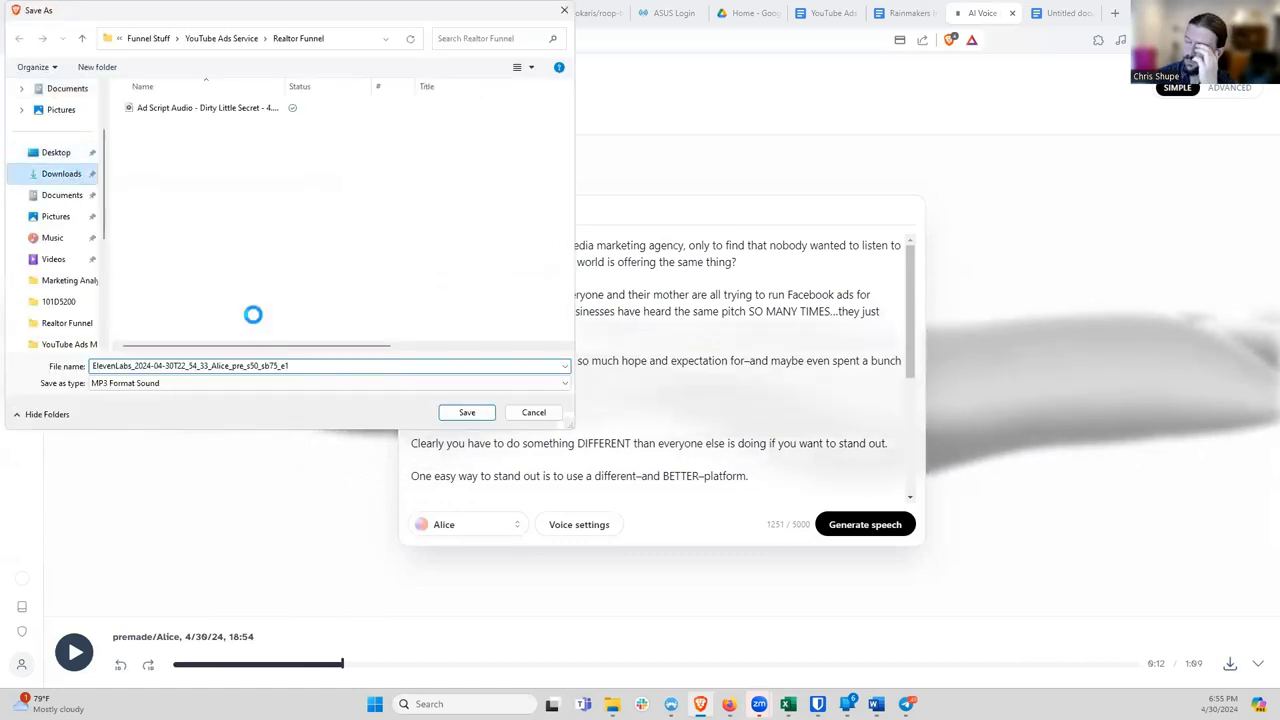
double_click(285, 364)
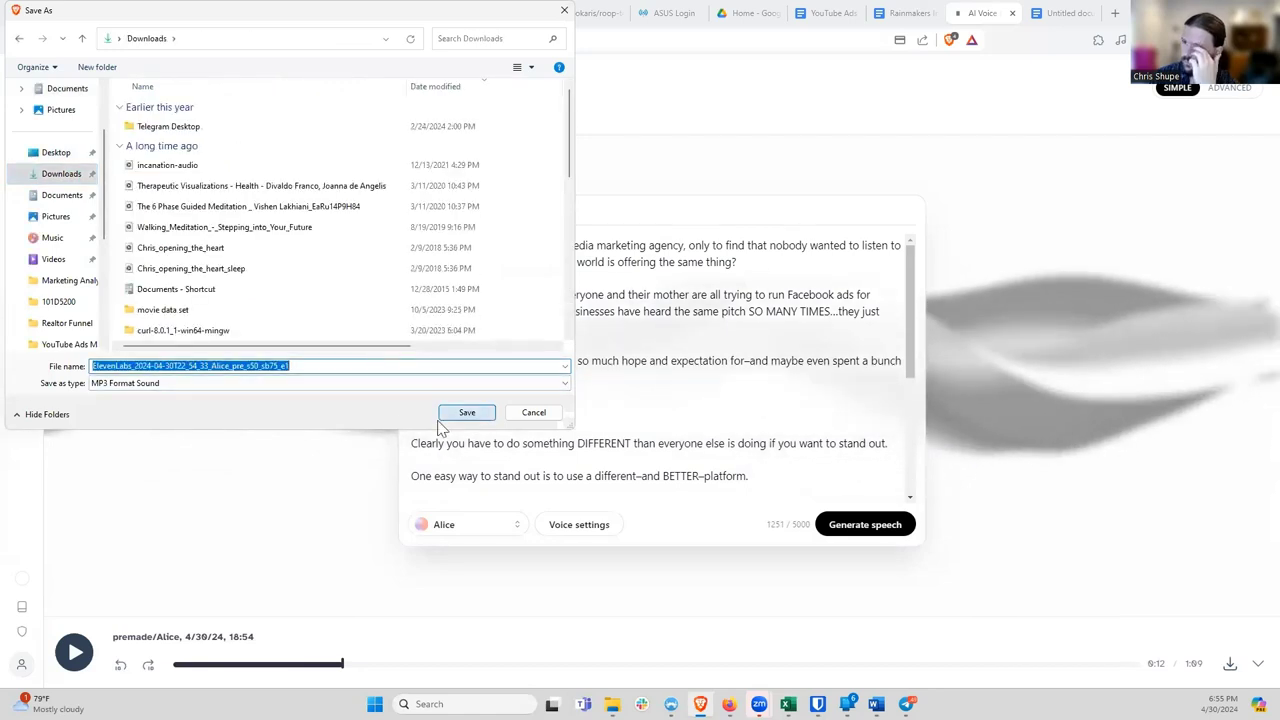
left_click(466, 412)
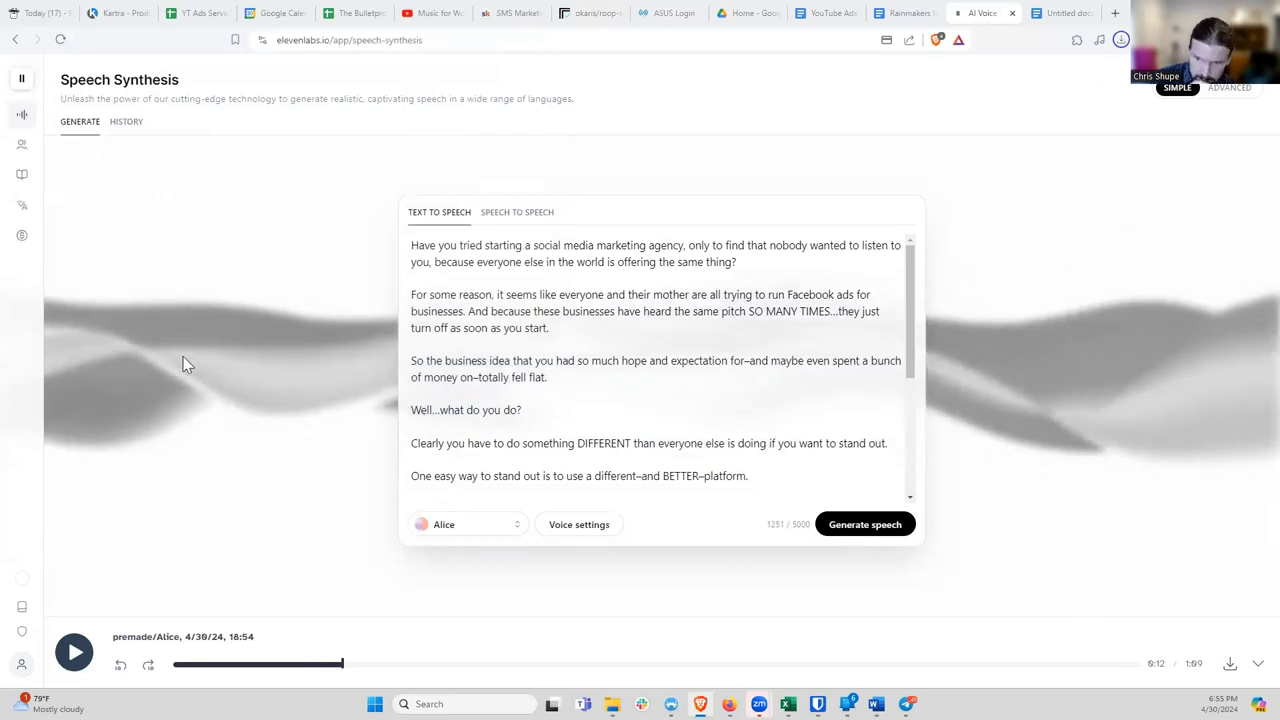
Step: Return to the script document in Google Docs and highlight the Process items Write script, Generate voice audio and Generate text video in turn
left_click(1066, 14)
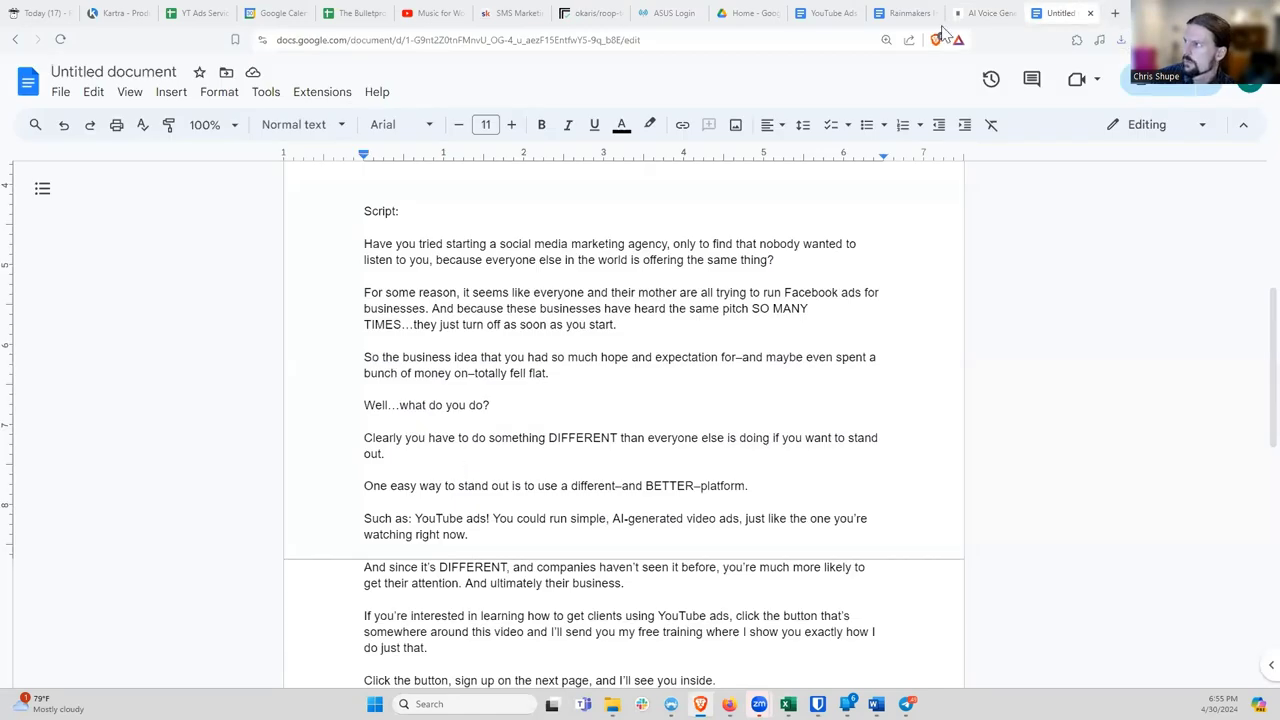
left_click(905, 14)
left_click(1050, 14)
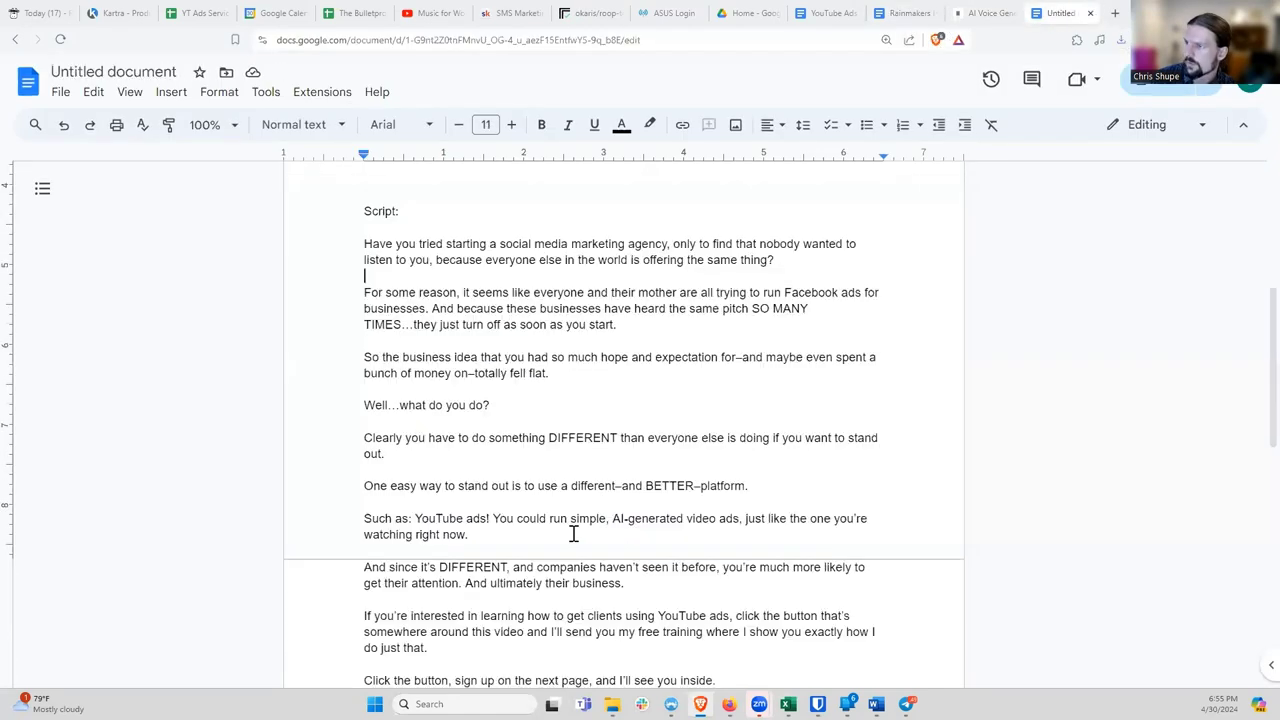
scroll(466, 518, "up", 3)
left_click_drag(467, 430, 405, 430)
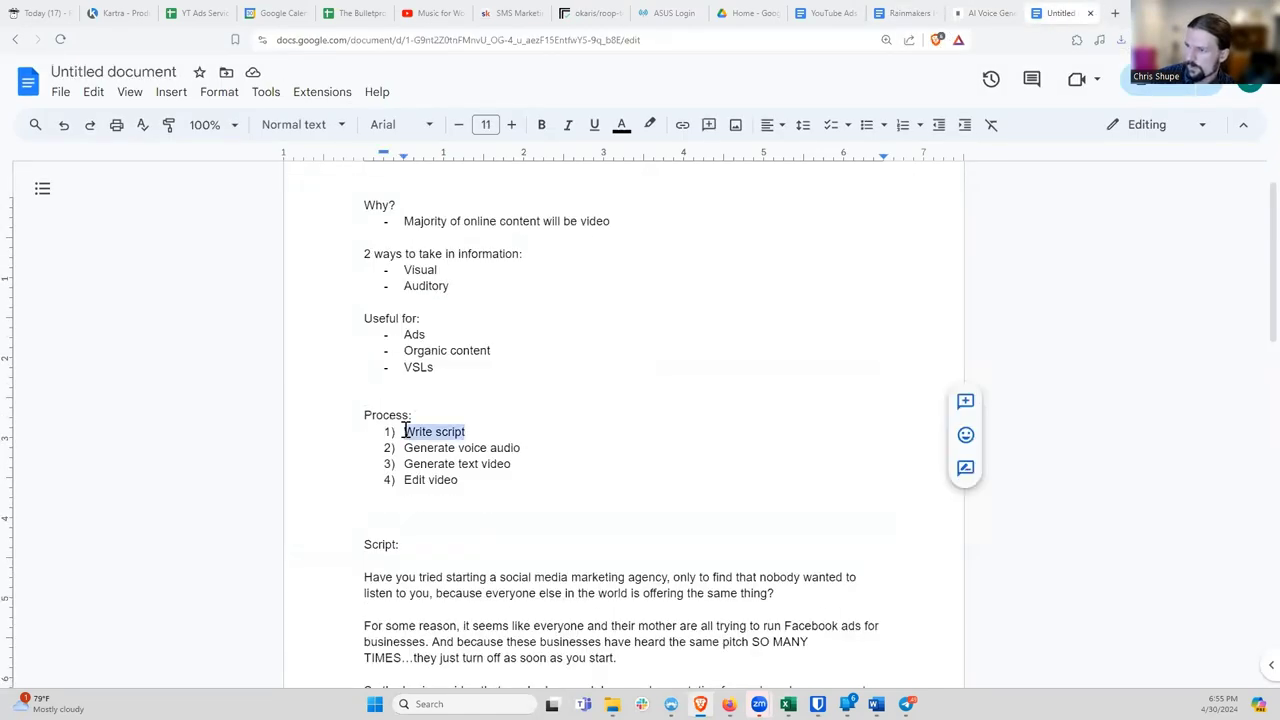
left_click(421, 449)
triple_click(405, 449)
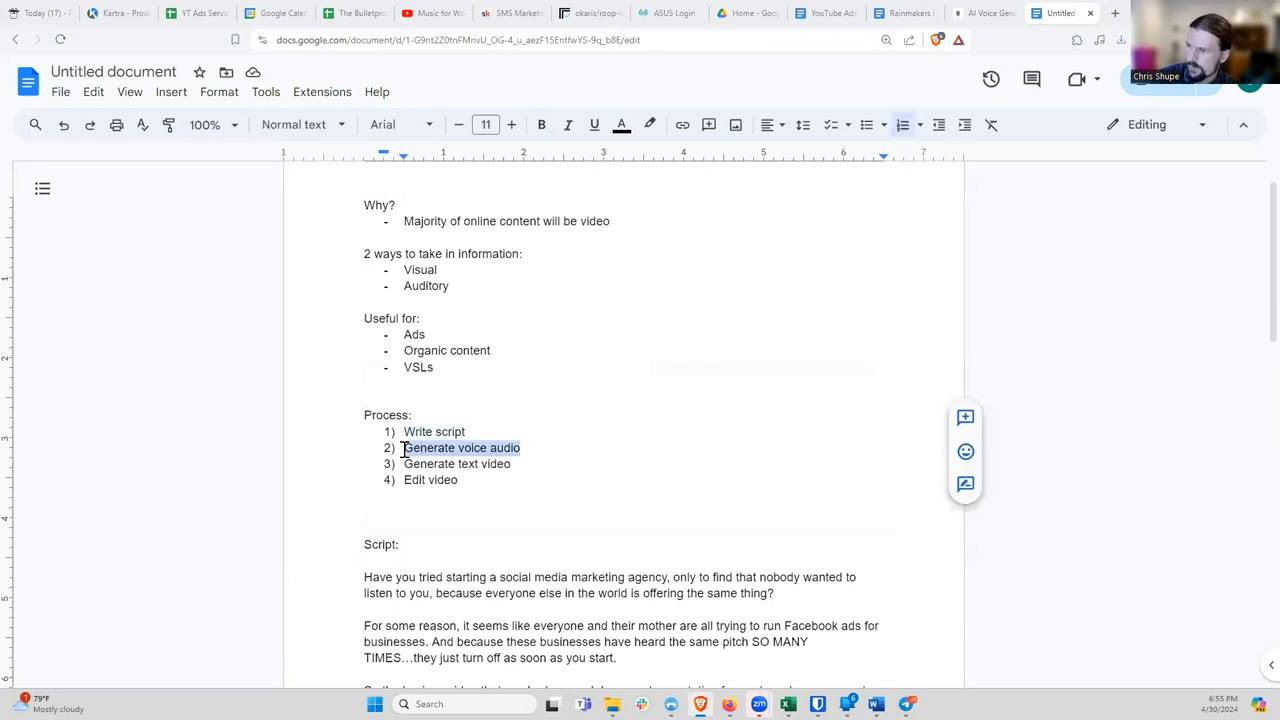
left_click(445, 464)
triple_click(405, 464)
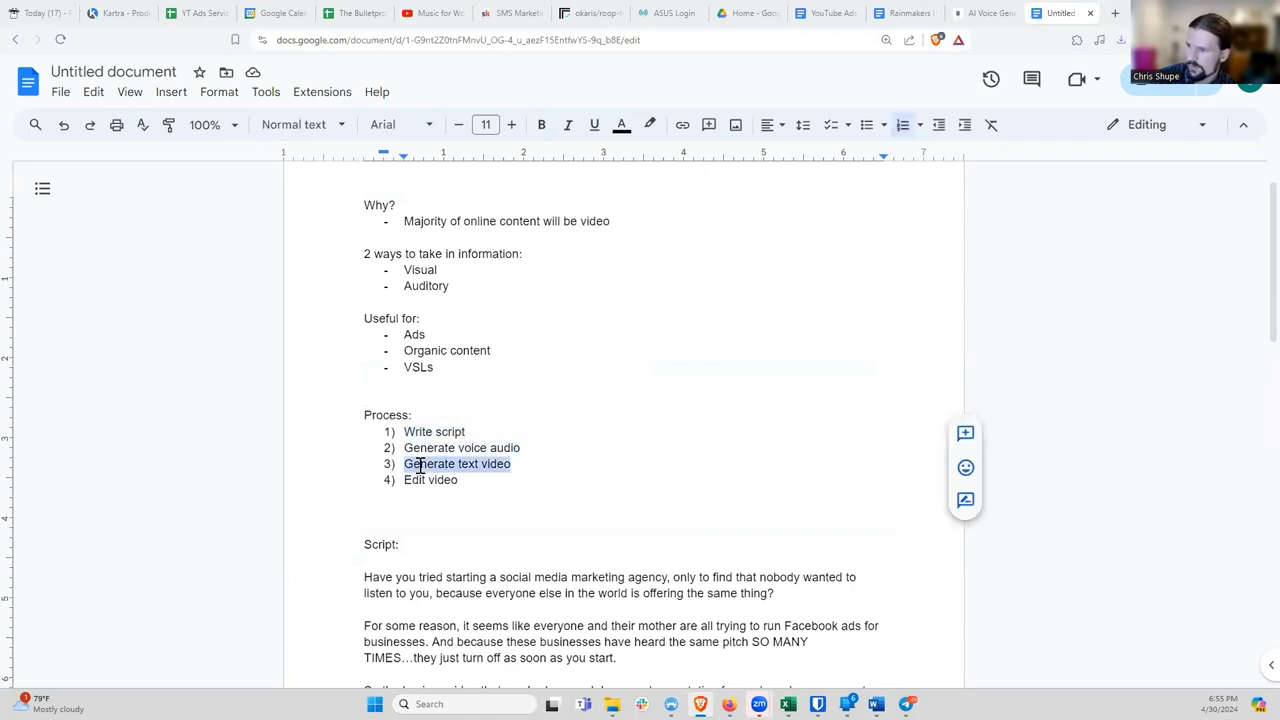
left_click(405, 464)
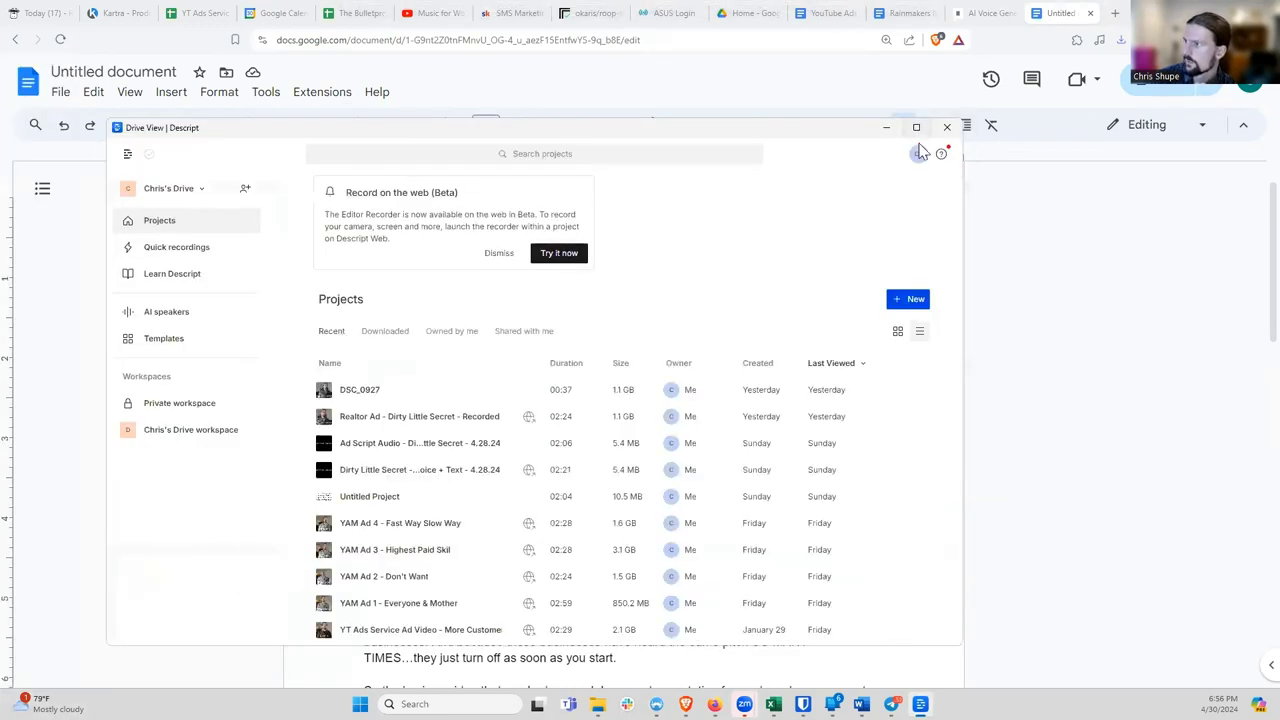
Step: Maximize Descript and create a new video project
left_click(916, 127)
left_click(1218, 178)
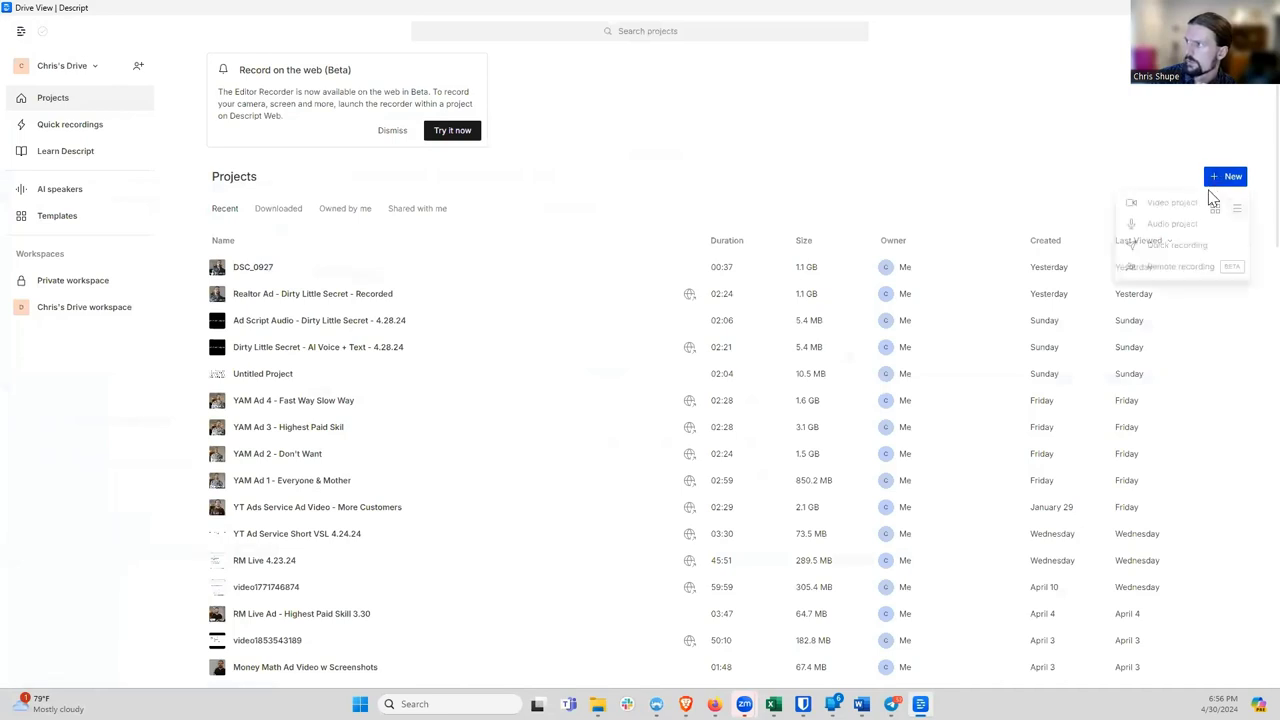
left_click(1177, 205)
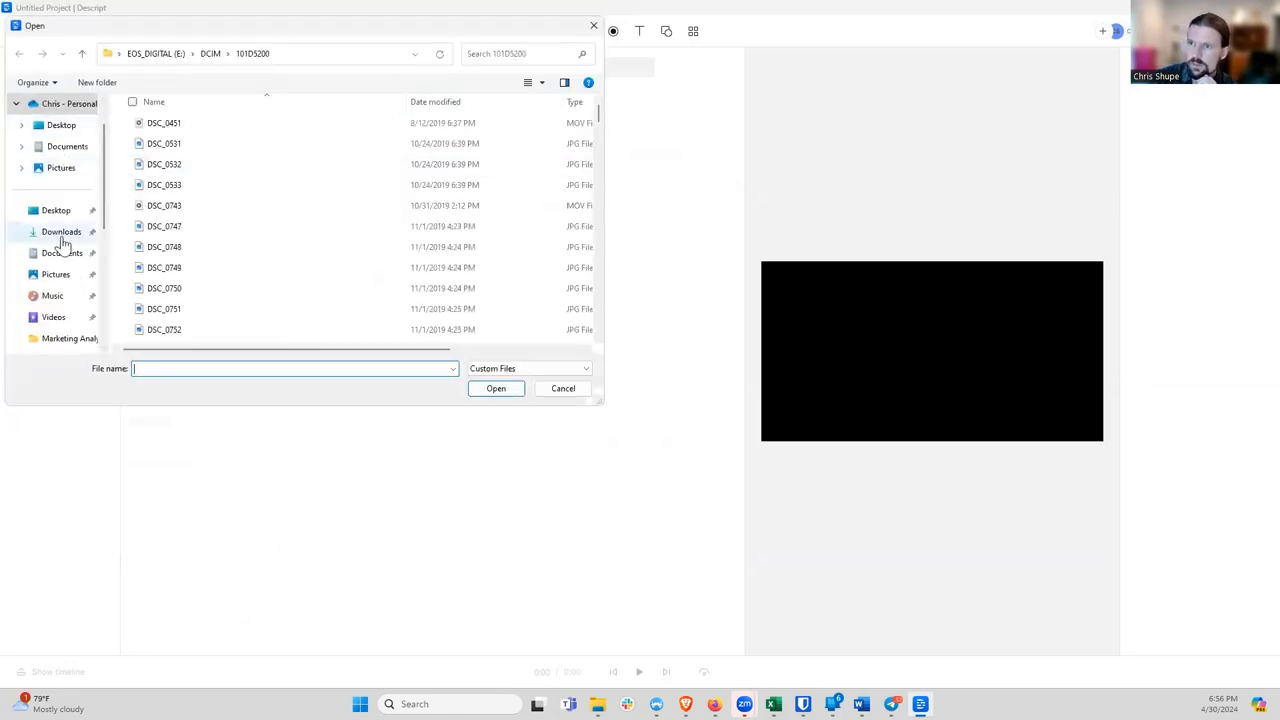
Step: Import the ElevenLabs Alice MP3 from the Downloads folder into the project and transcribe it in English
left_click(60, 238)
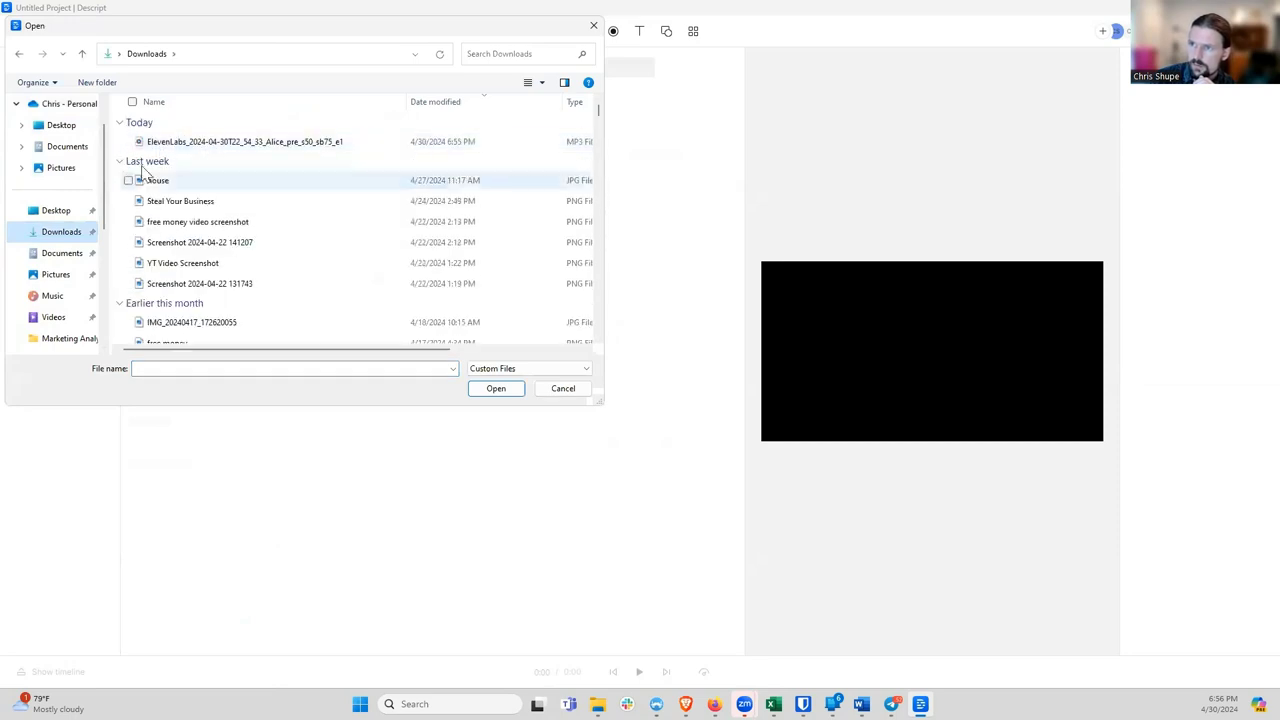
left_click(197, 147)
left_click(497, 389)
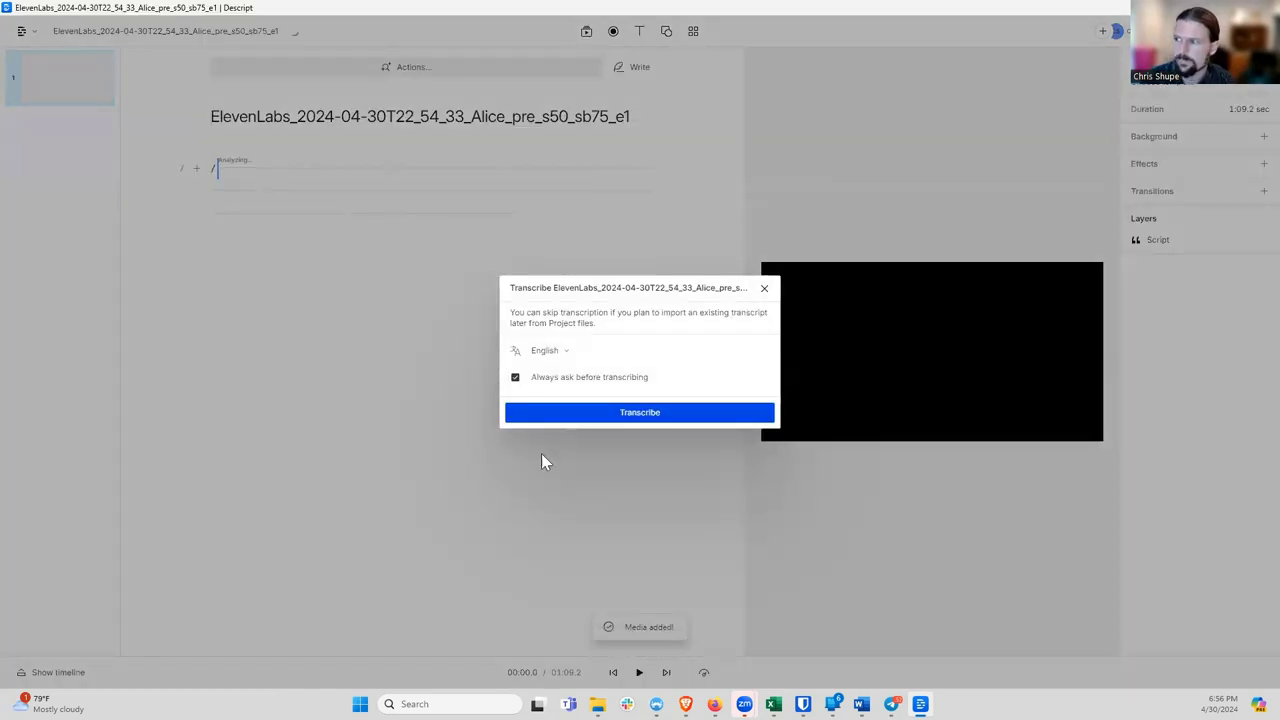
left_click(596, 414)
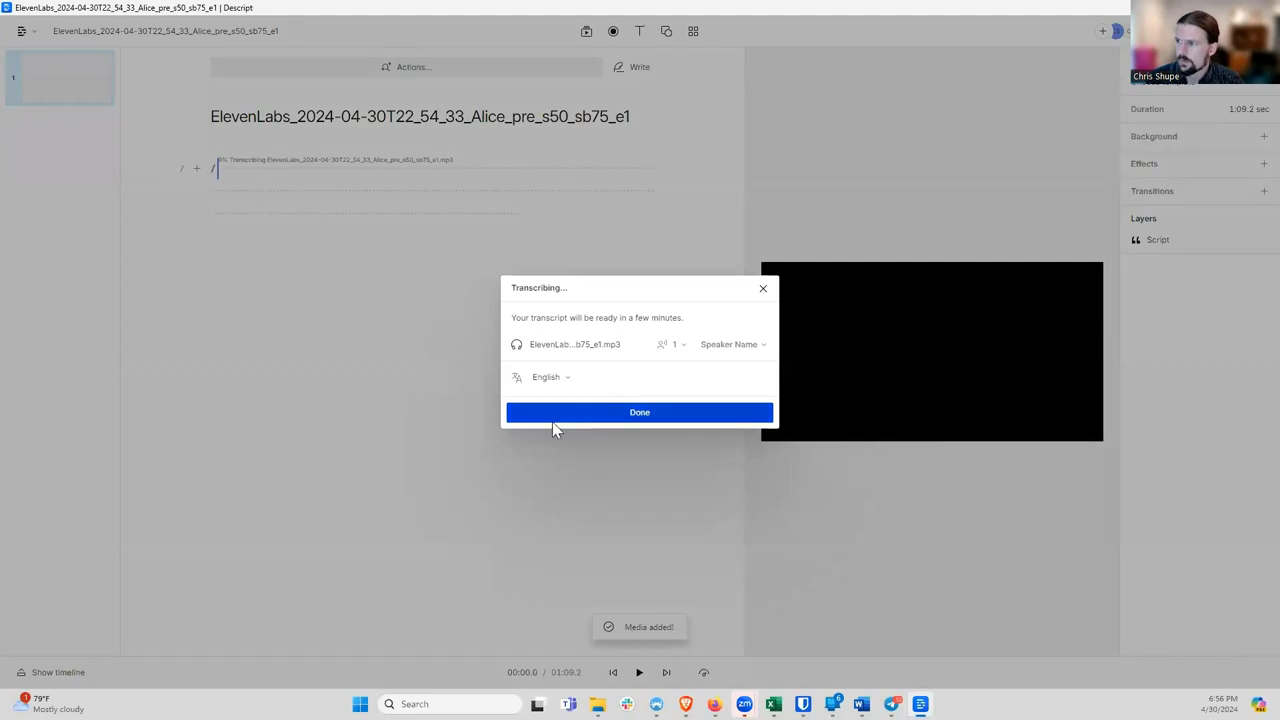
left_click(553, 421)
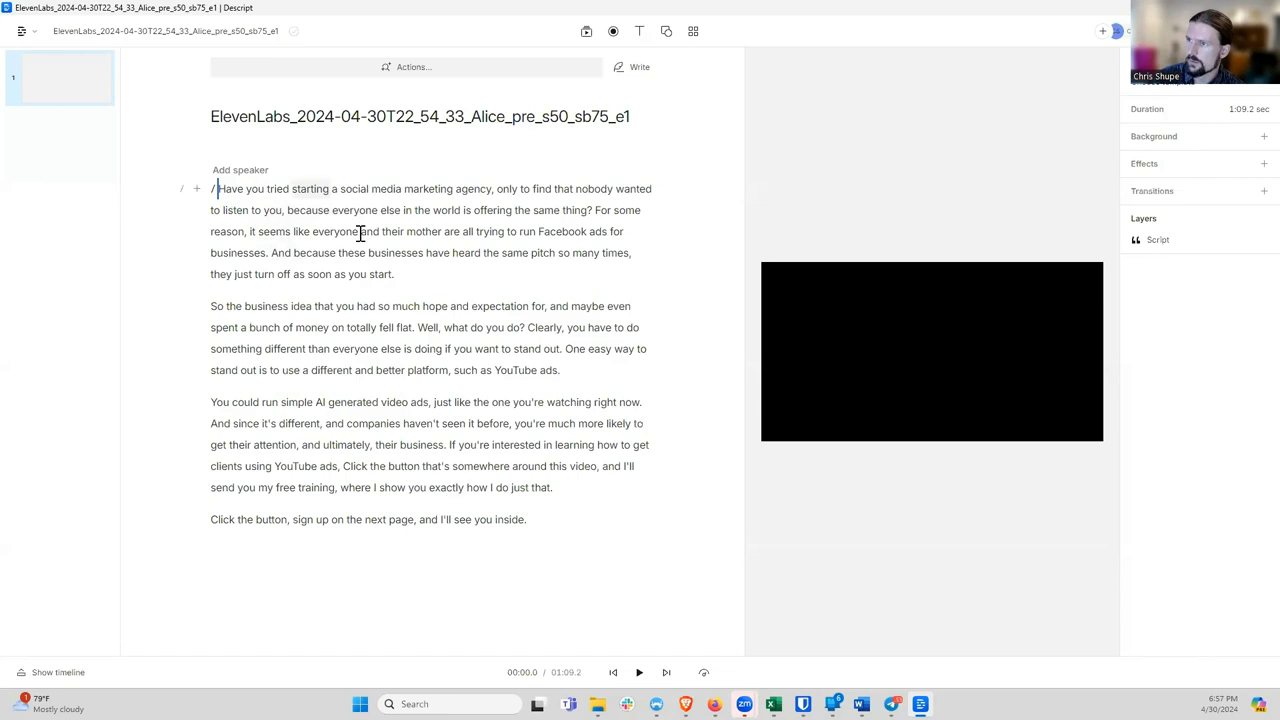
left_click(350, 250)
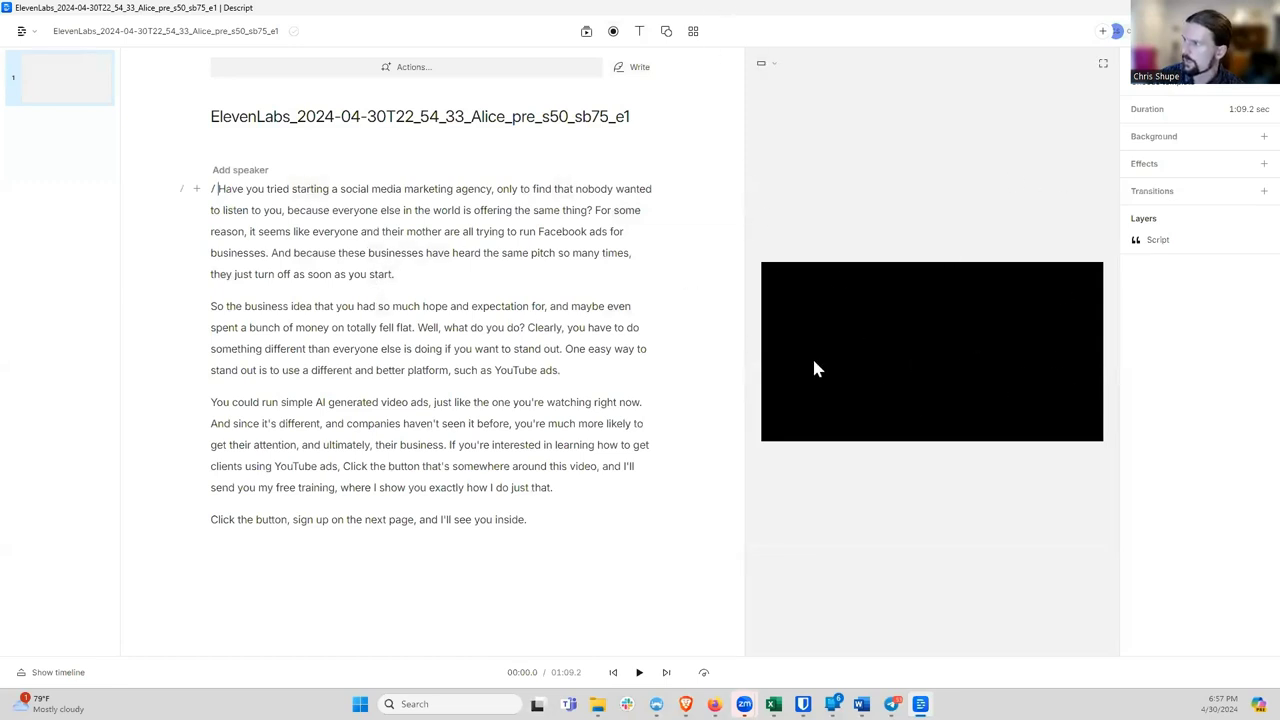
Step: Add a background to the scene and set its color to bright red
left_click(1262, 137)
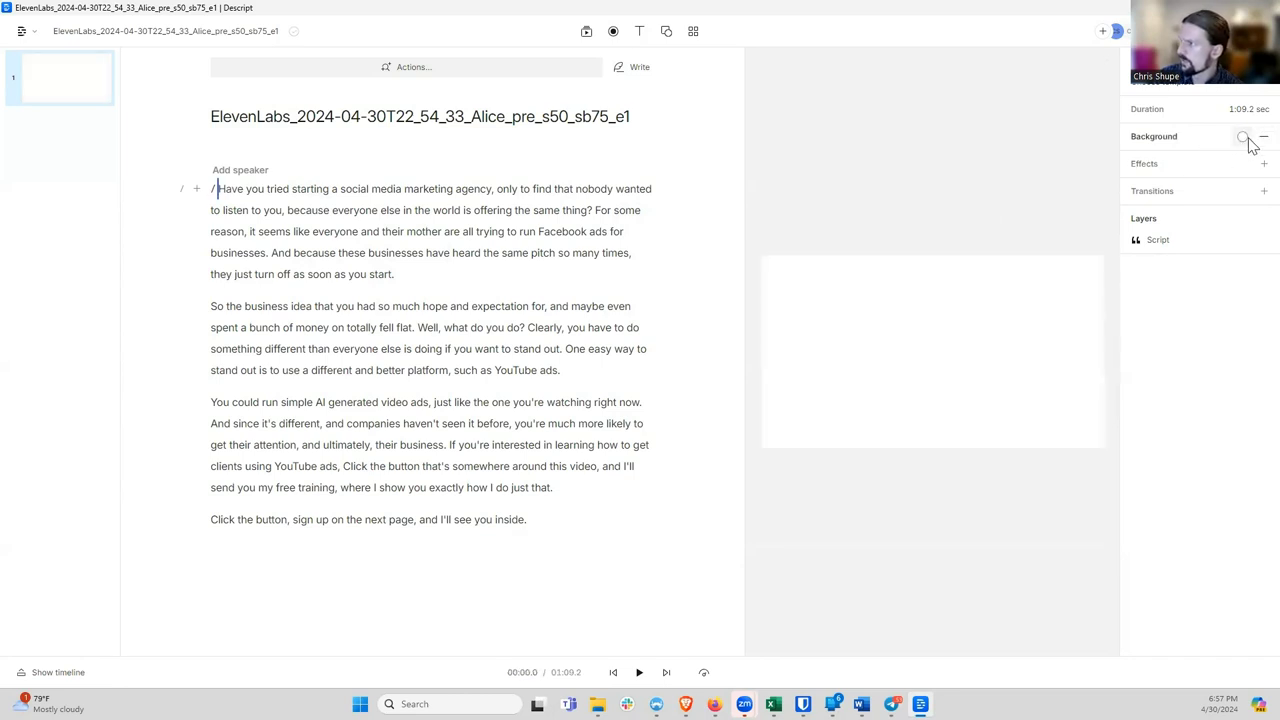
left_click(1242, 136)
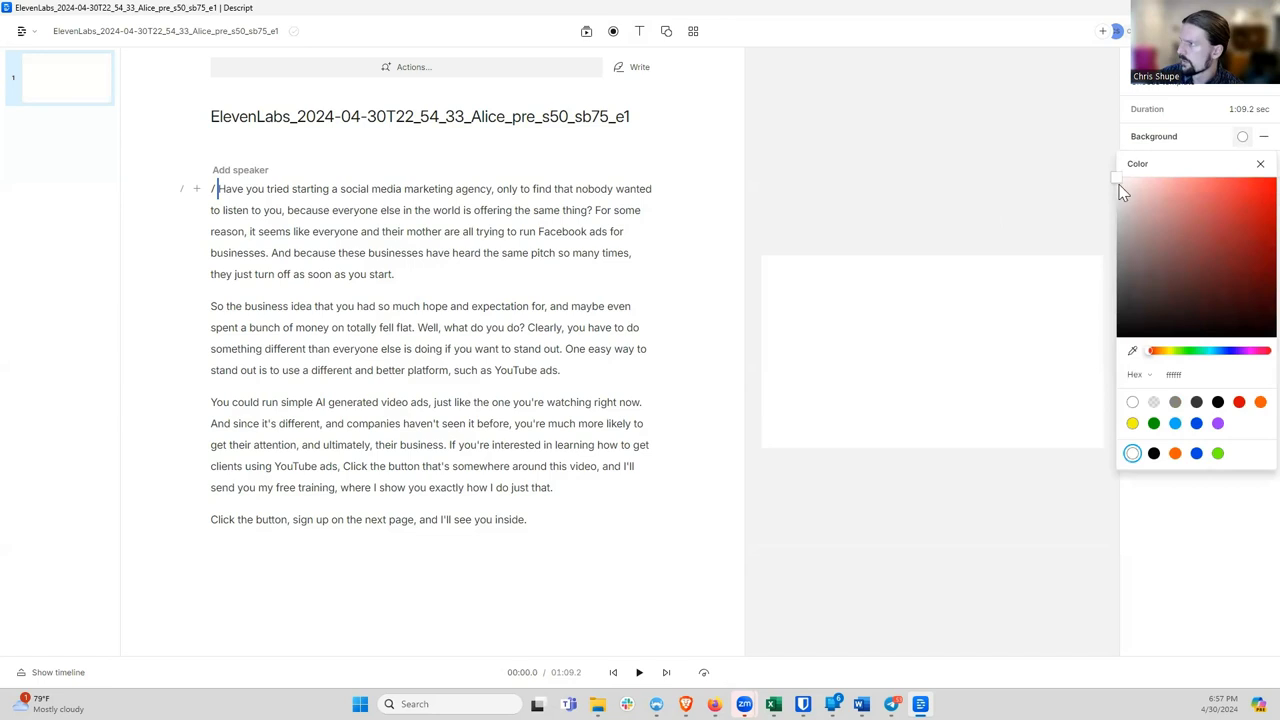
left_click_drag(1208, 331, 1252, 178)
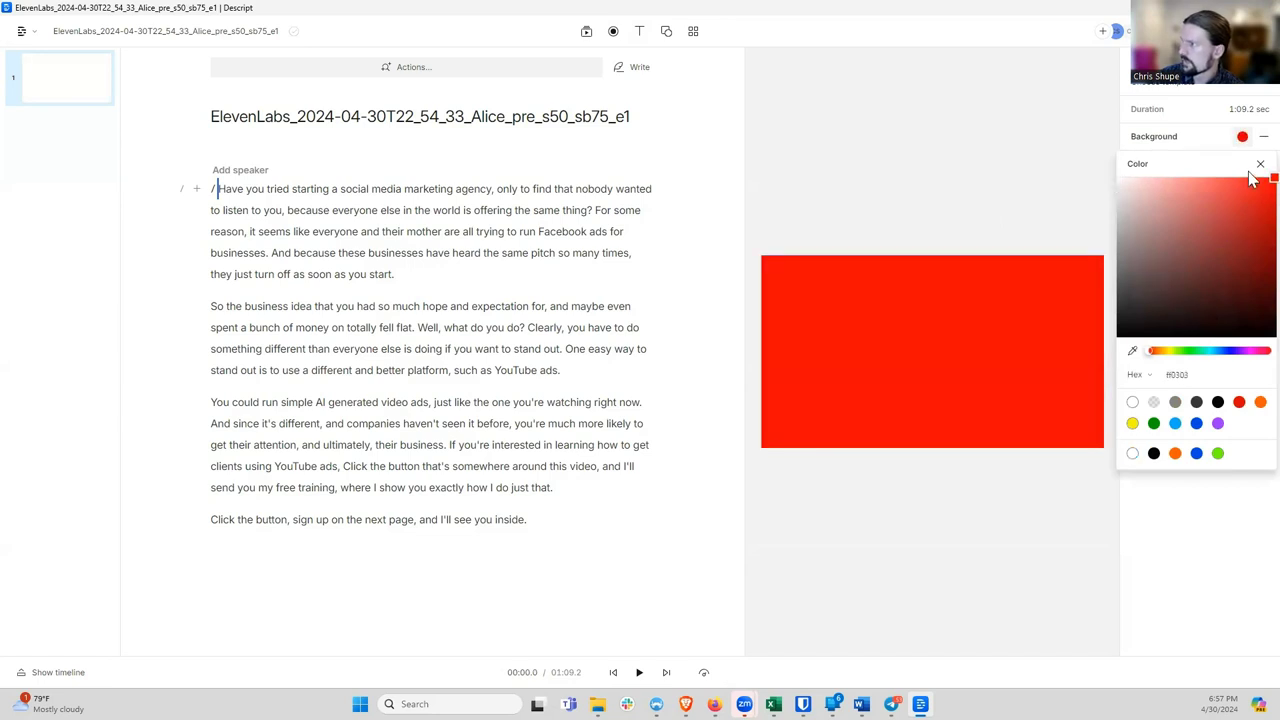
left_click(985, 163)
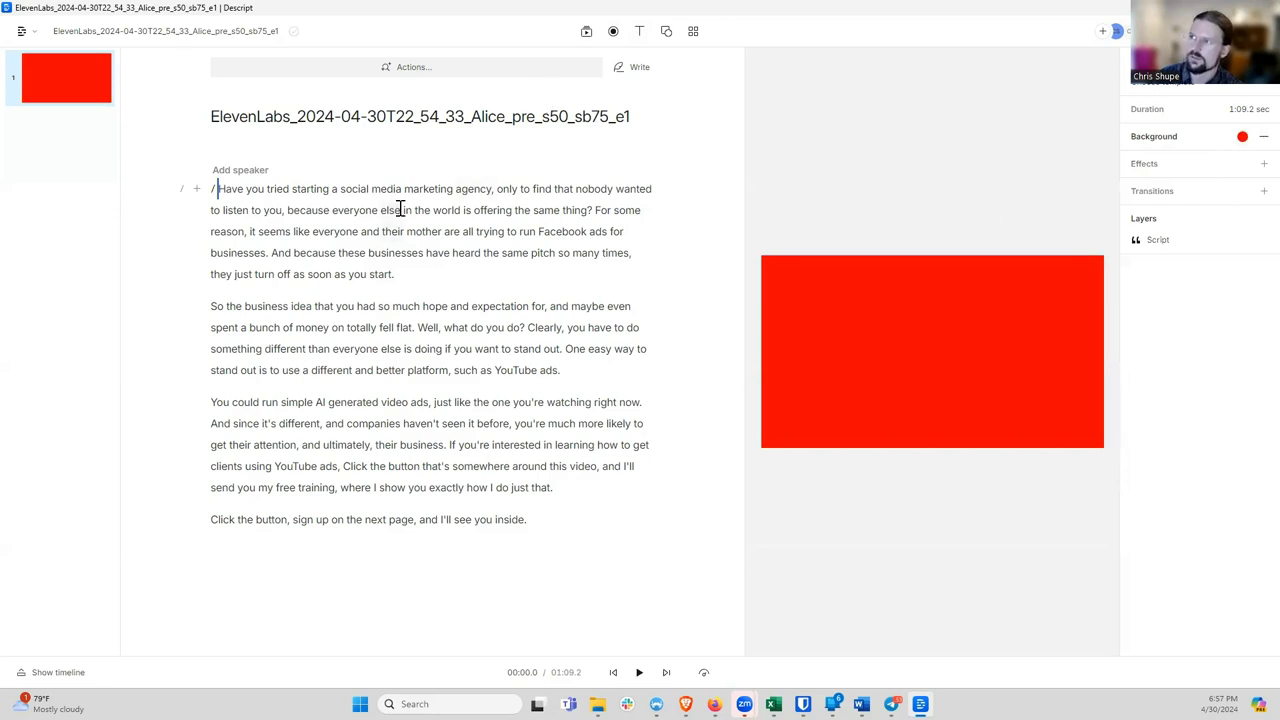
Step: Add Karaoke-style captions to the scene and move them up to the vertical center of the frame
left_click(640, 31)
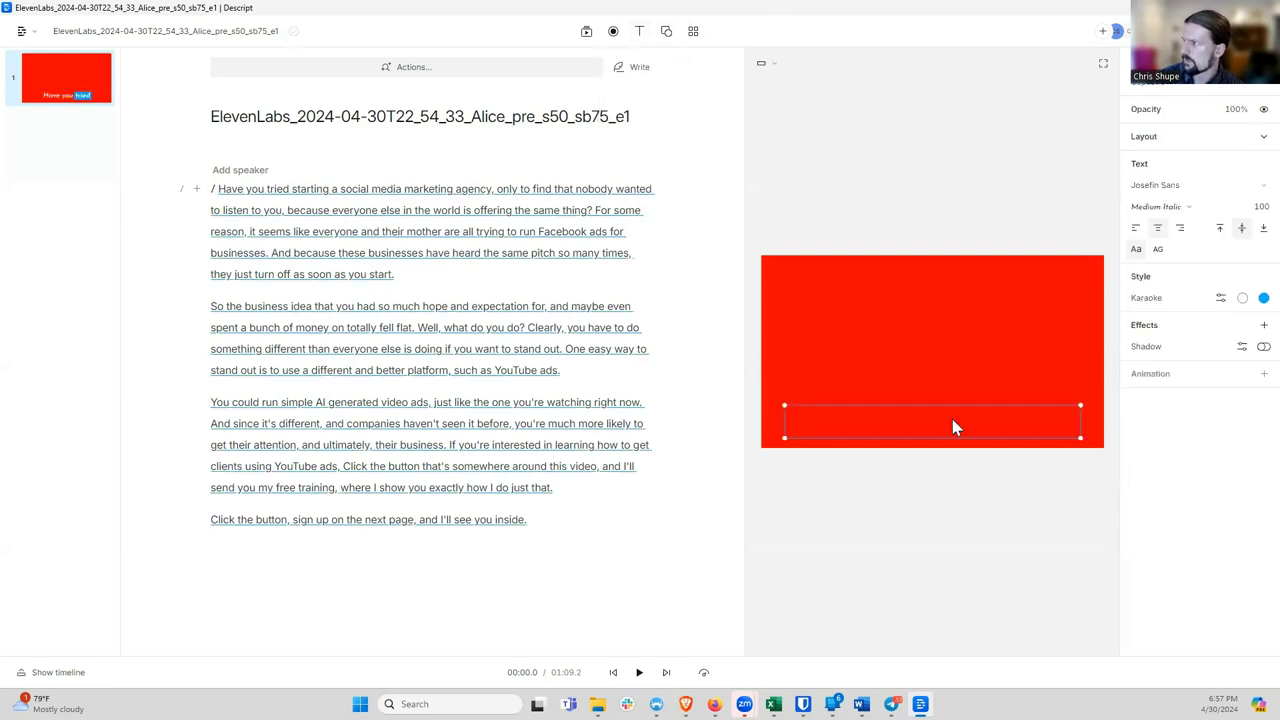
left_click(247, 189)
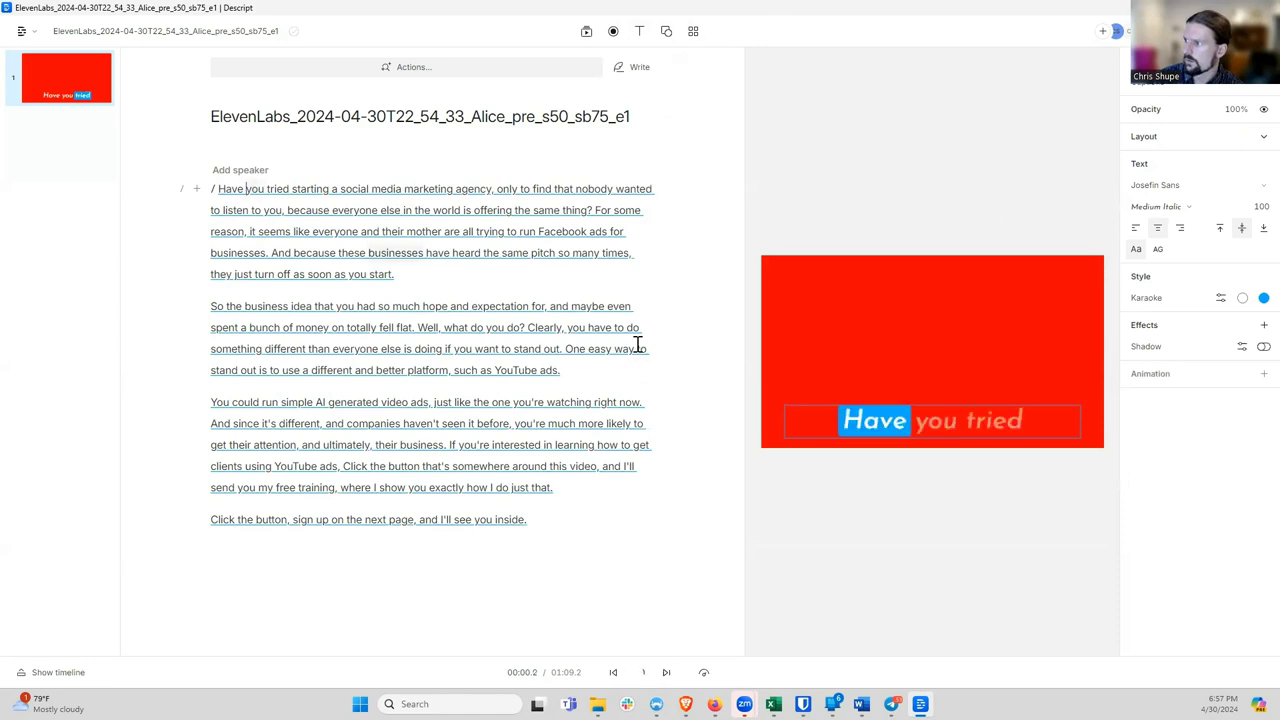
left_click_drag(984, 403, 988, 351)
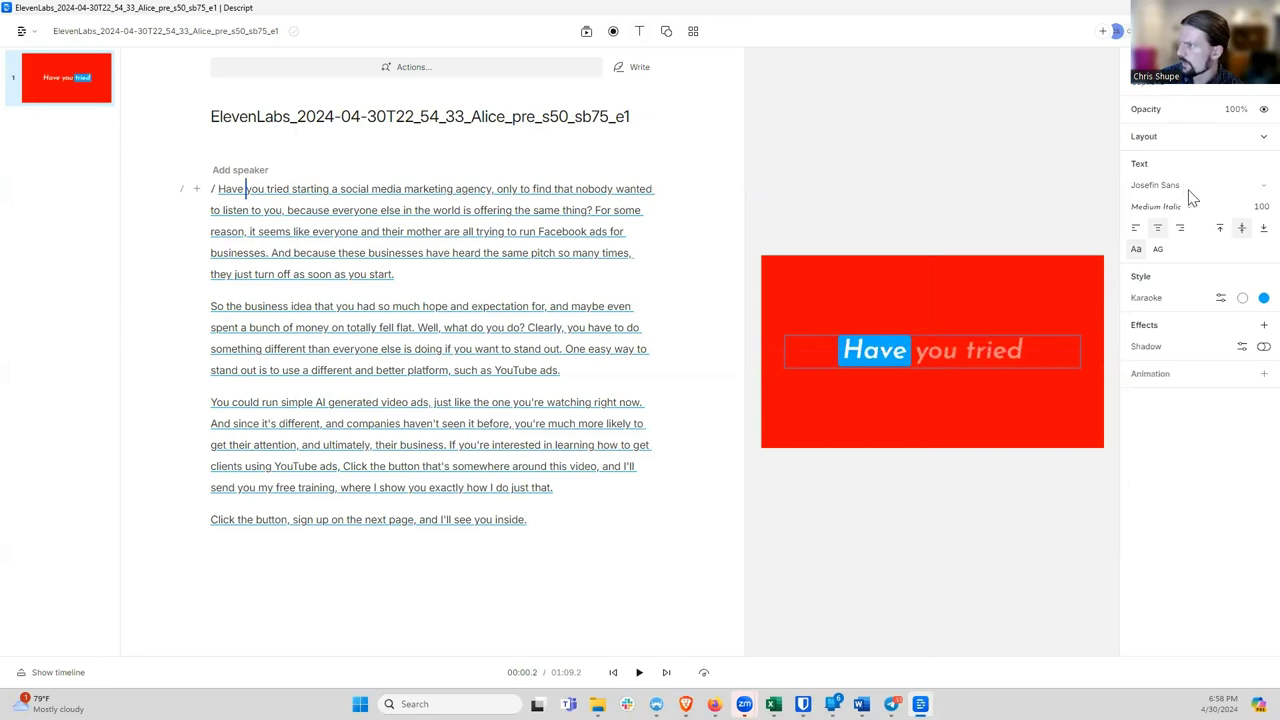
left_click(1254, 206)
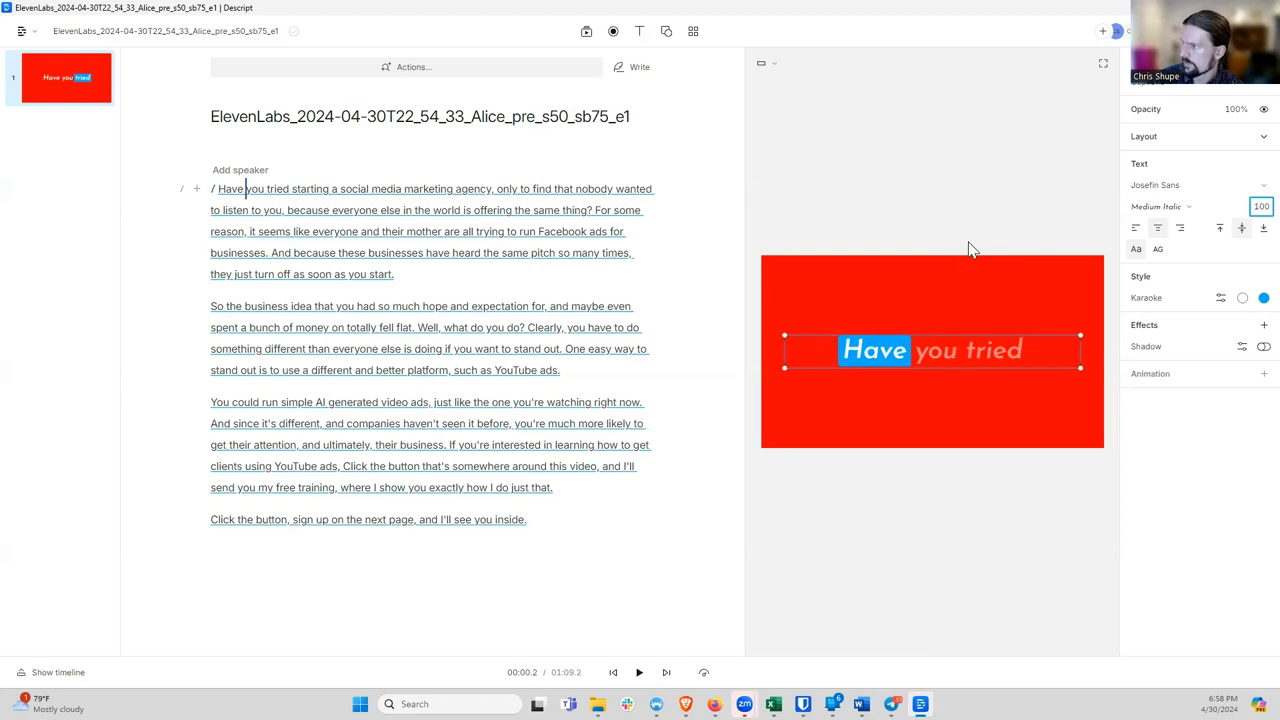
left_click(242, 182)
left_click(228, 208)
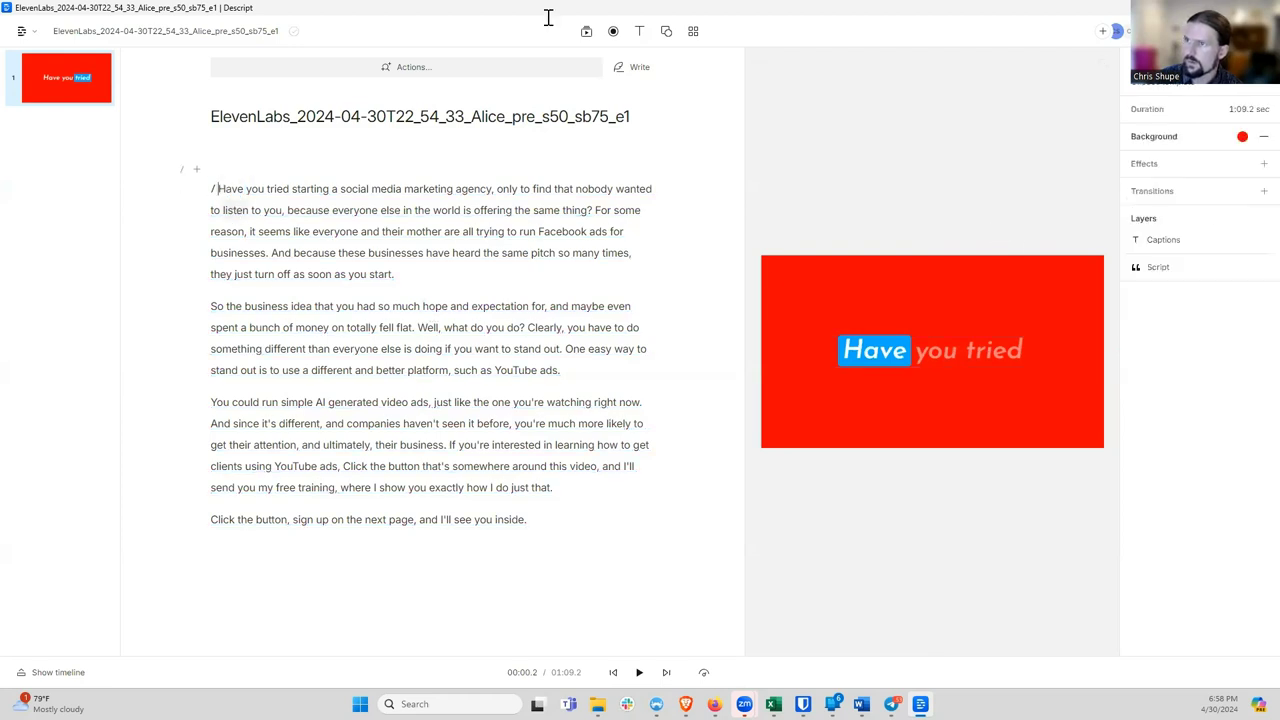
Step: Play the video from the start of the script to preview the captions on the red background
left_click(218, 188)
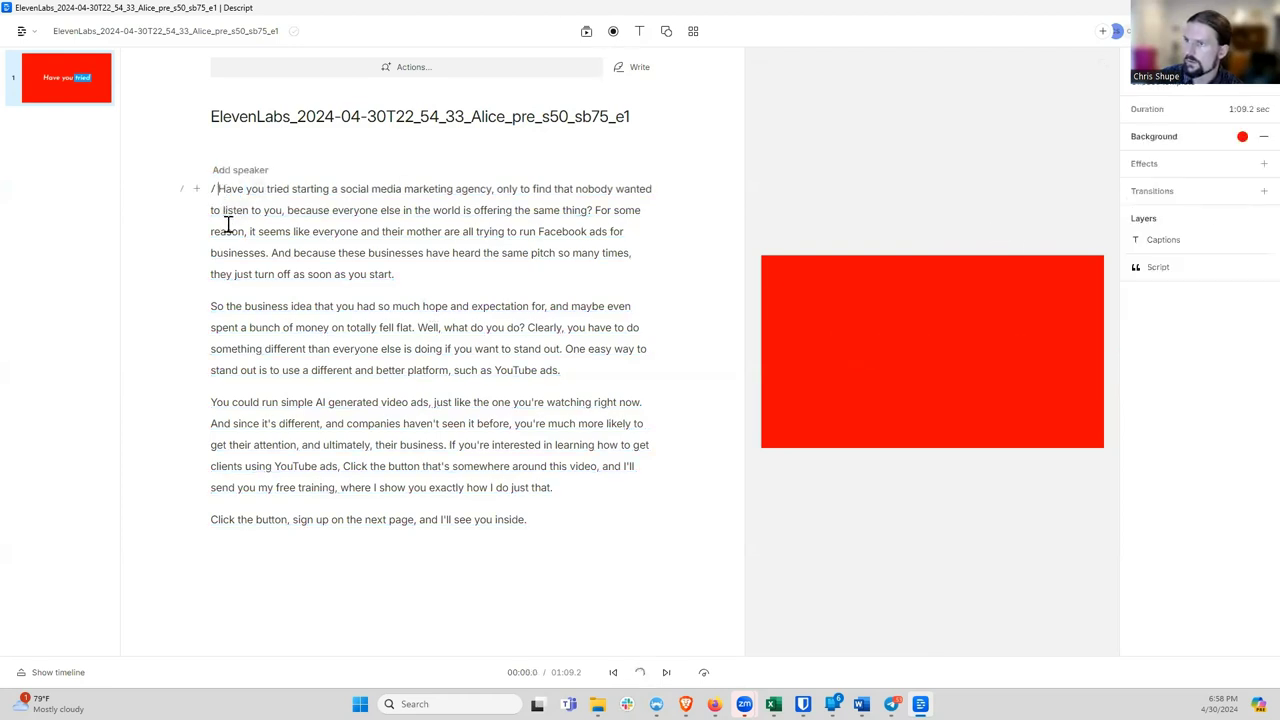
left_click(638, 674)
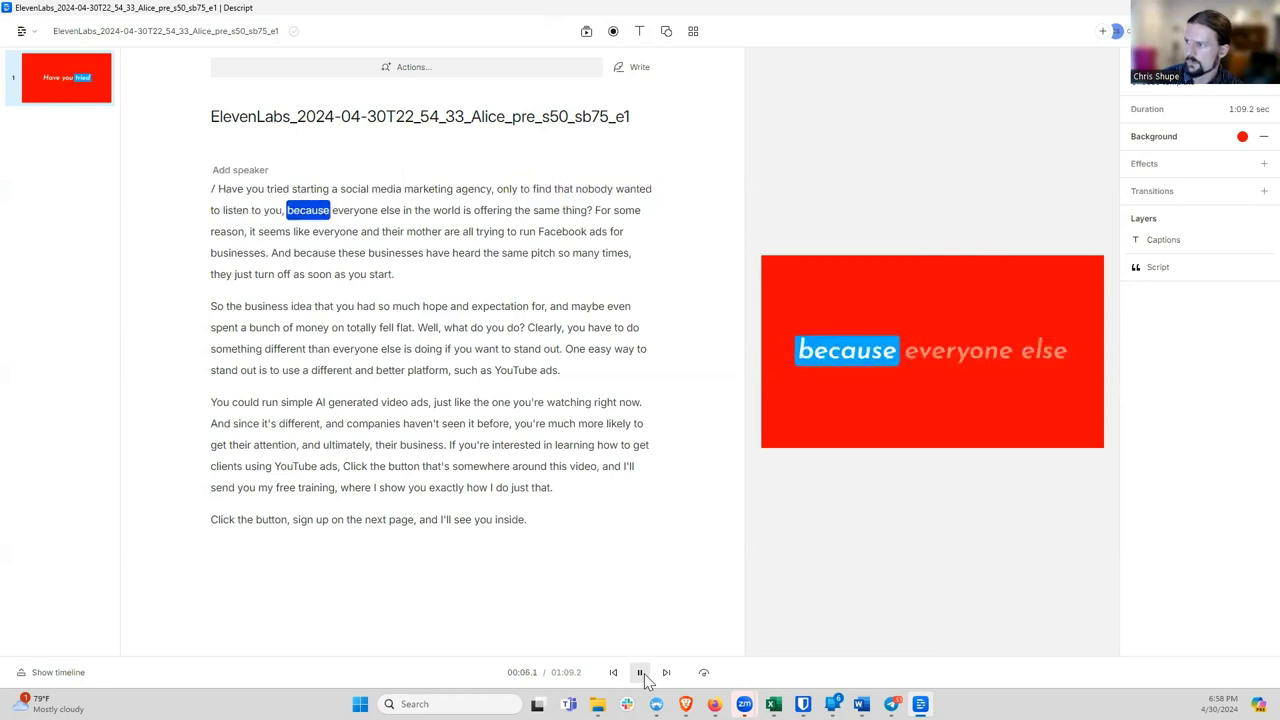
left_click(640, 673)
Step: Change the scene's background color to black
left_click(1242, 136)
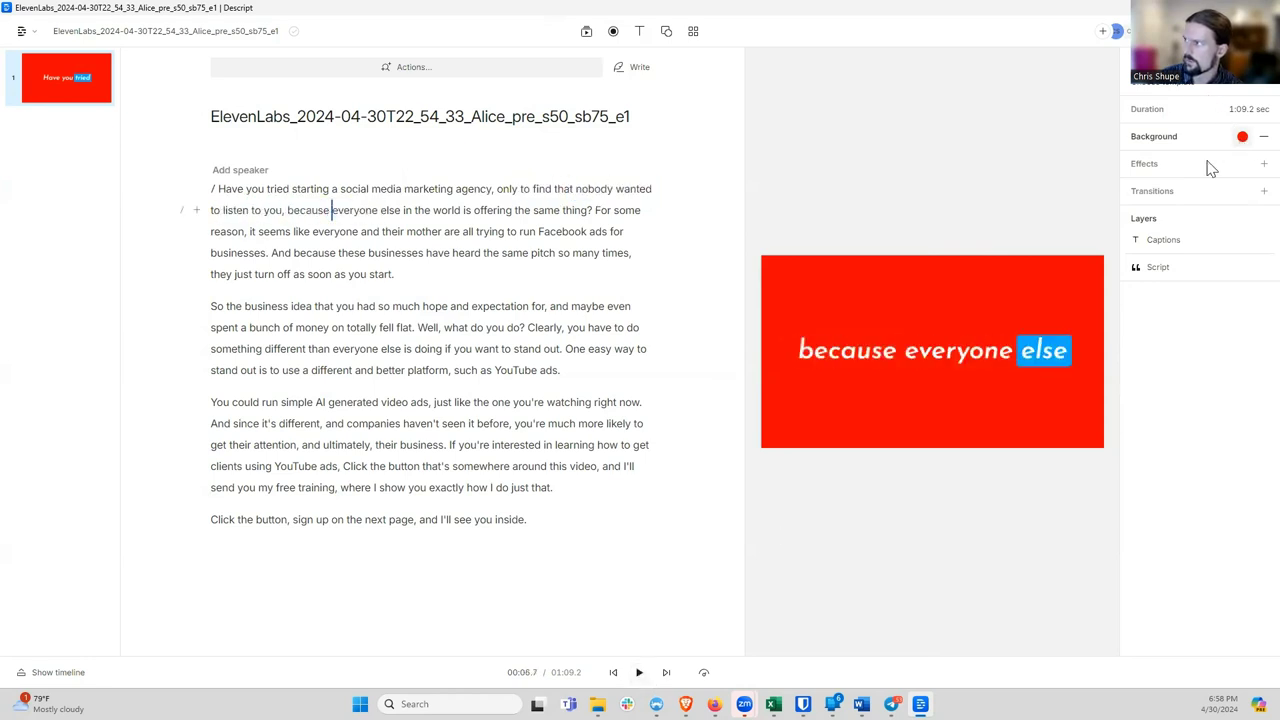
left_click(1175, 453)
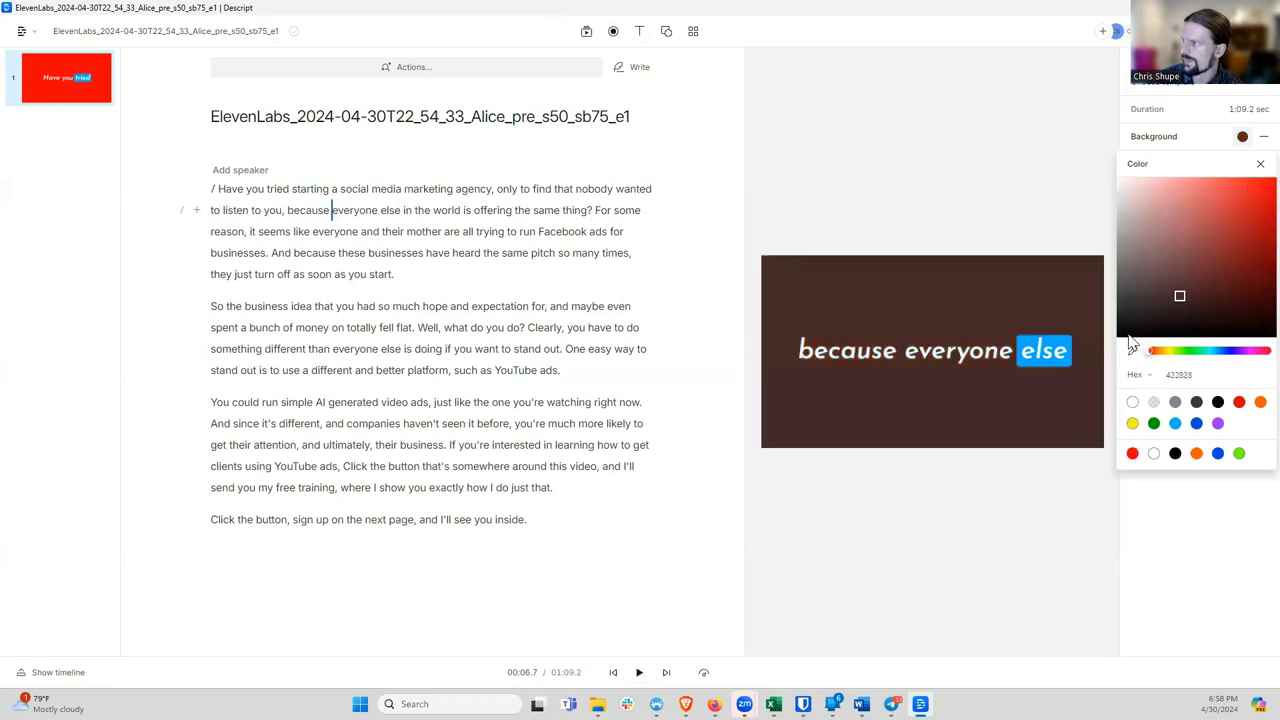
left_click(920, 480)
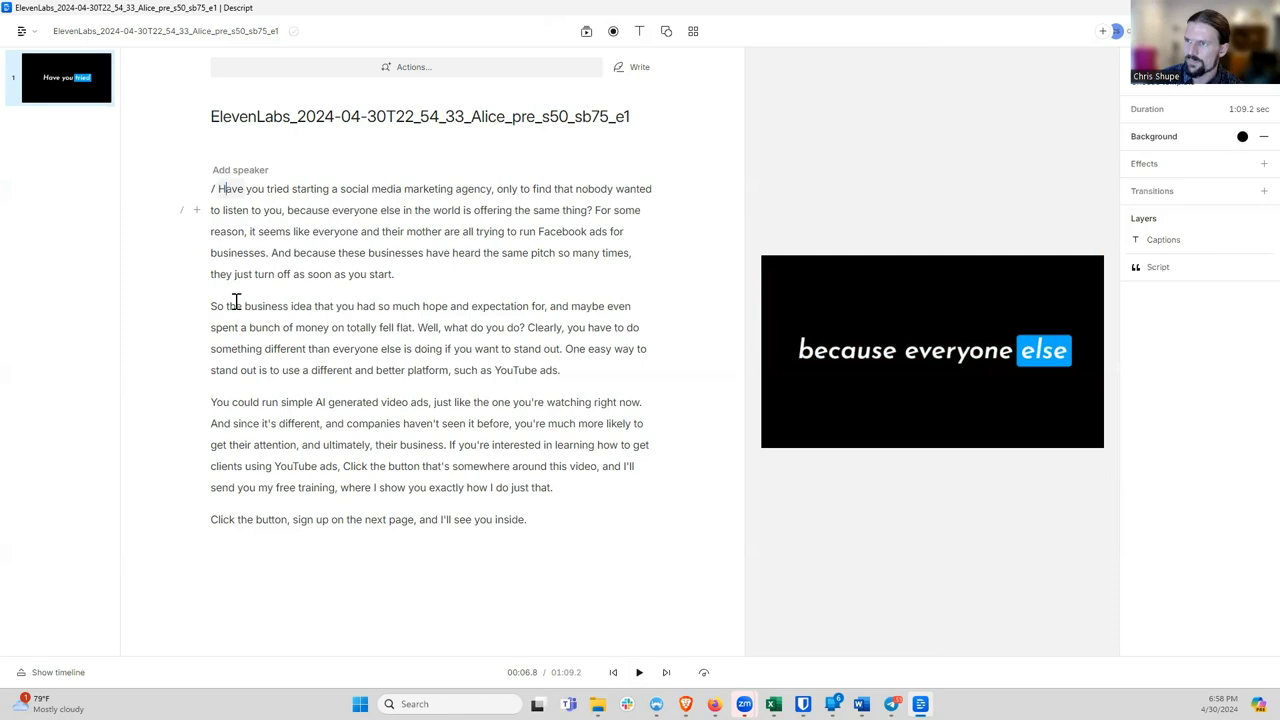
Step: Replay the video from the beginning through the first paragraph to check the captions against the black background
left_click(639, 672)
left_click(639, 672)
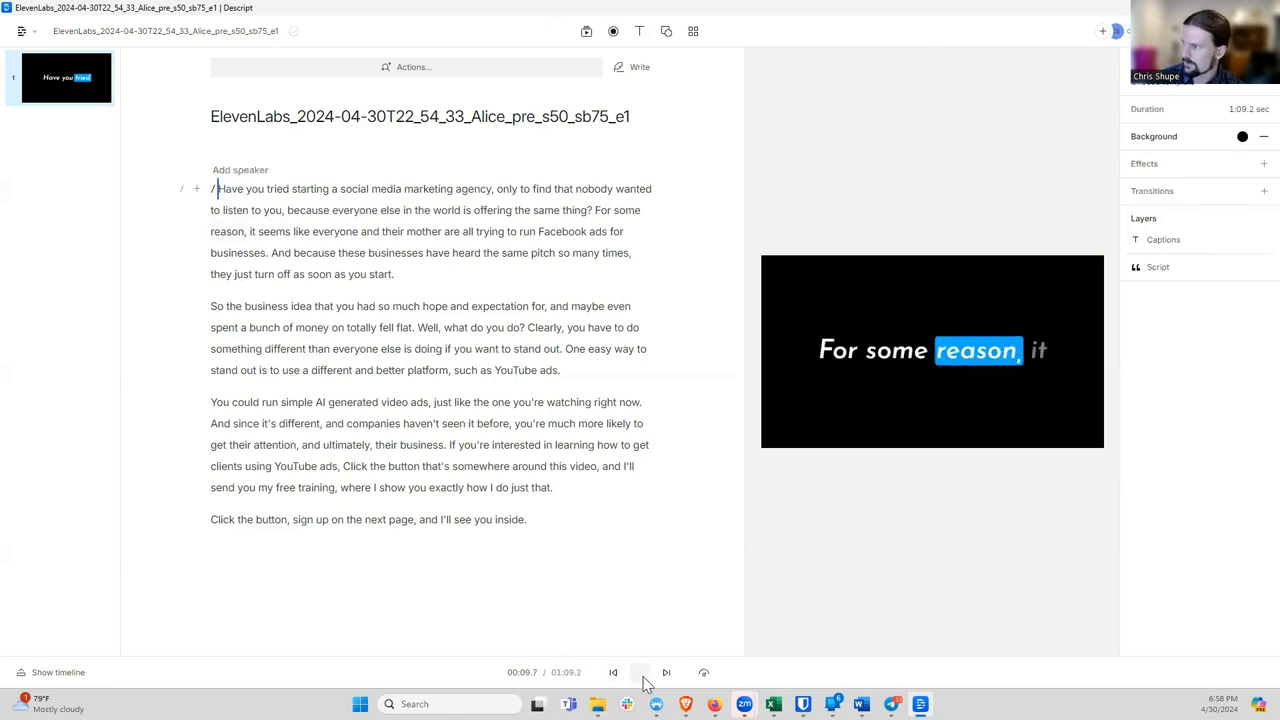
left_click(223, 189)
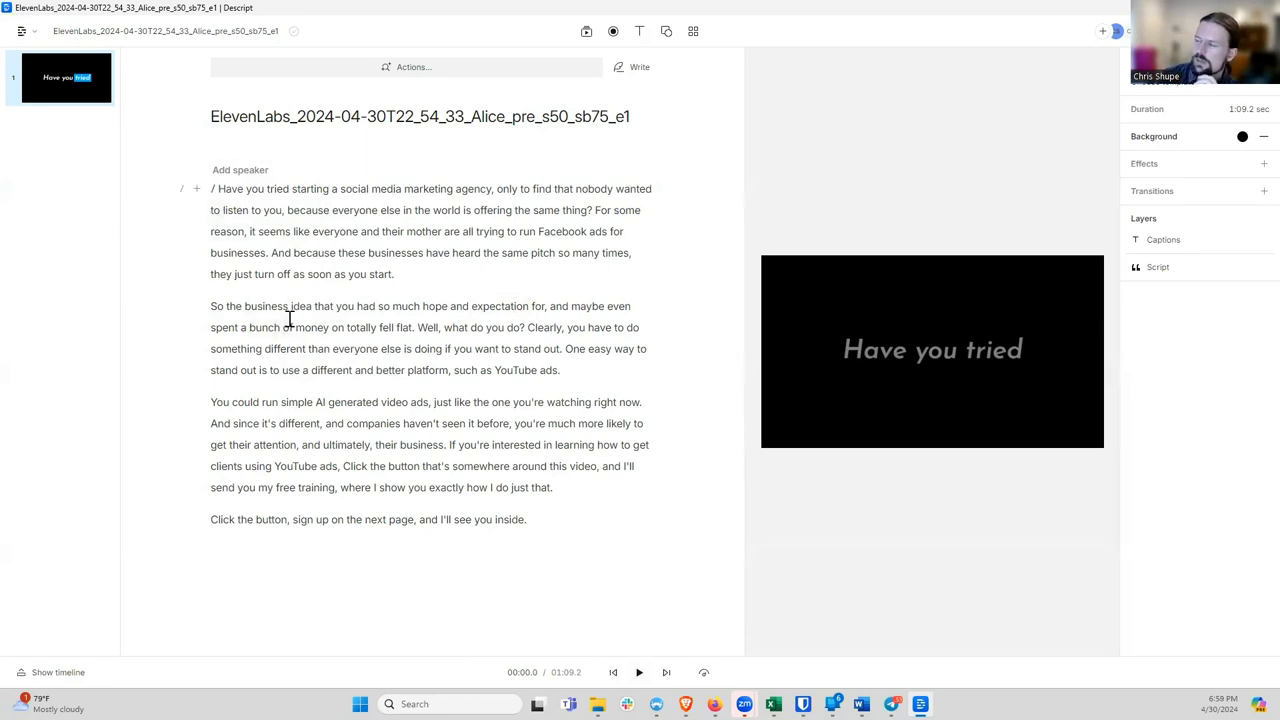
left_click(228, 197)
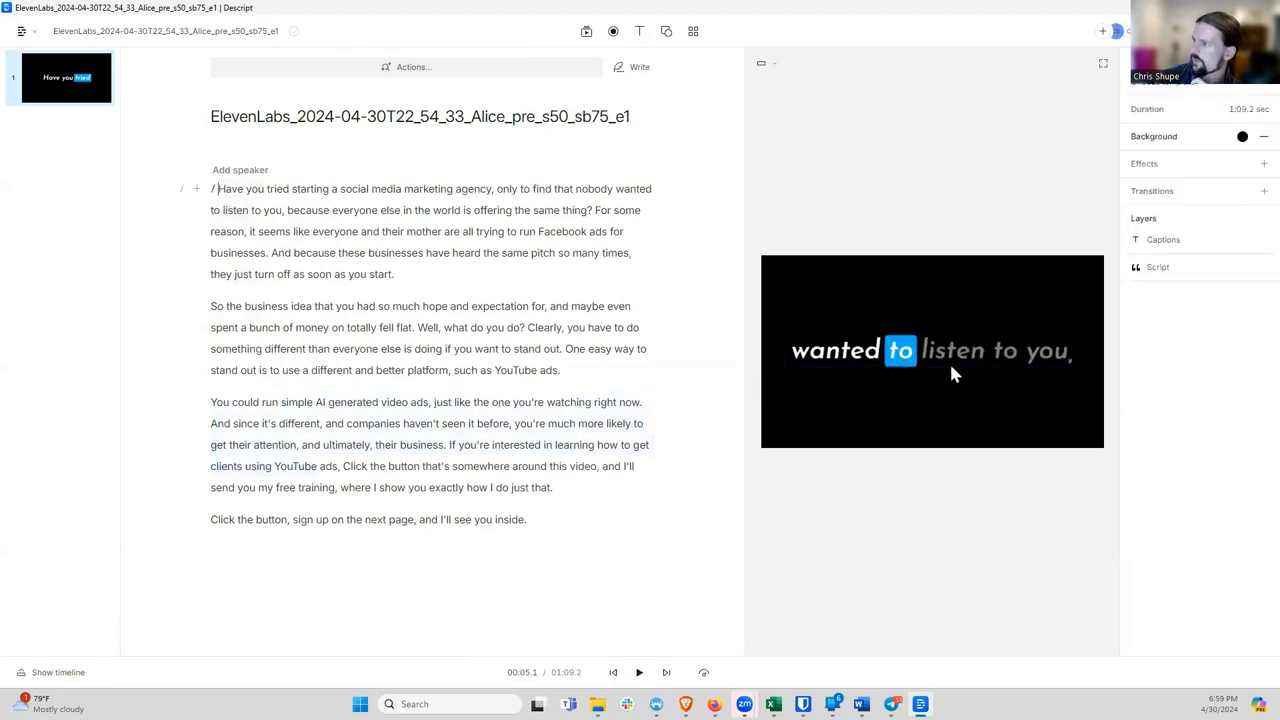
left_click(226, 196)
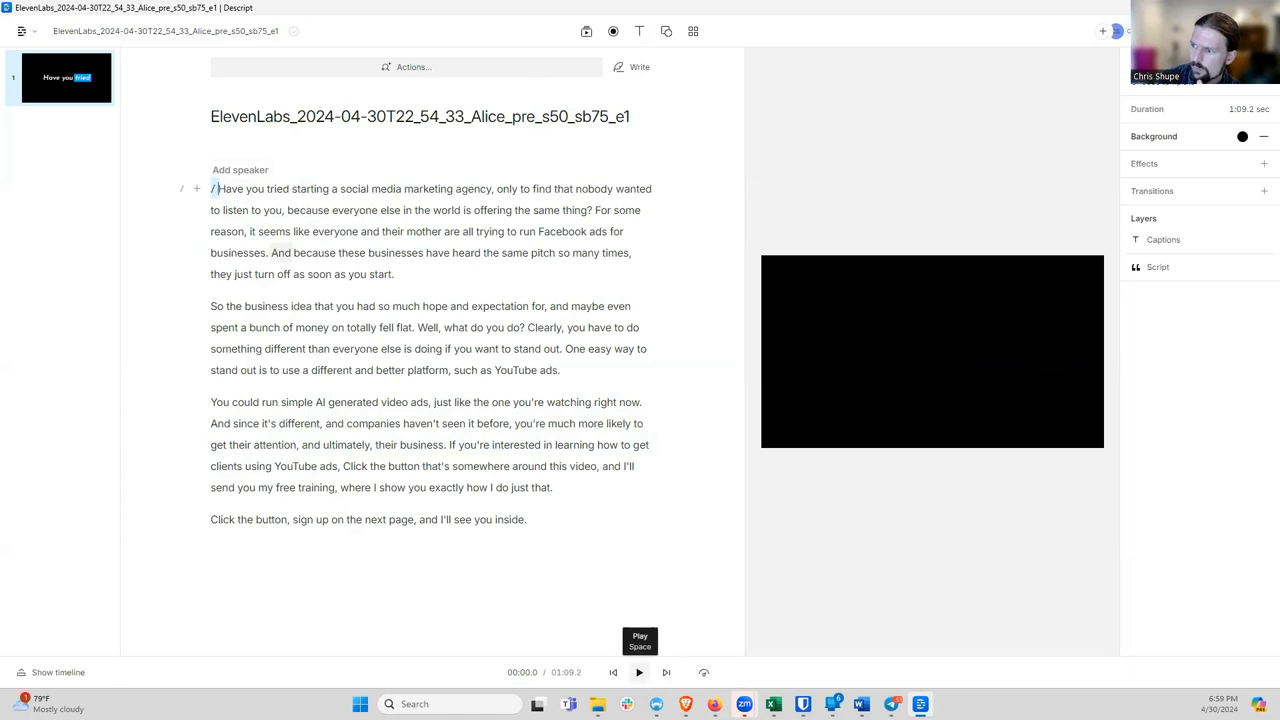
left_click(642, 677)
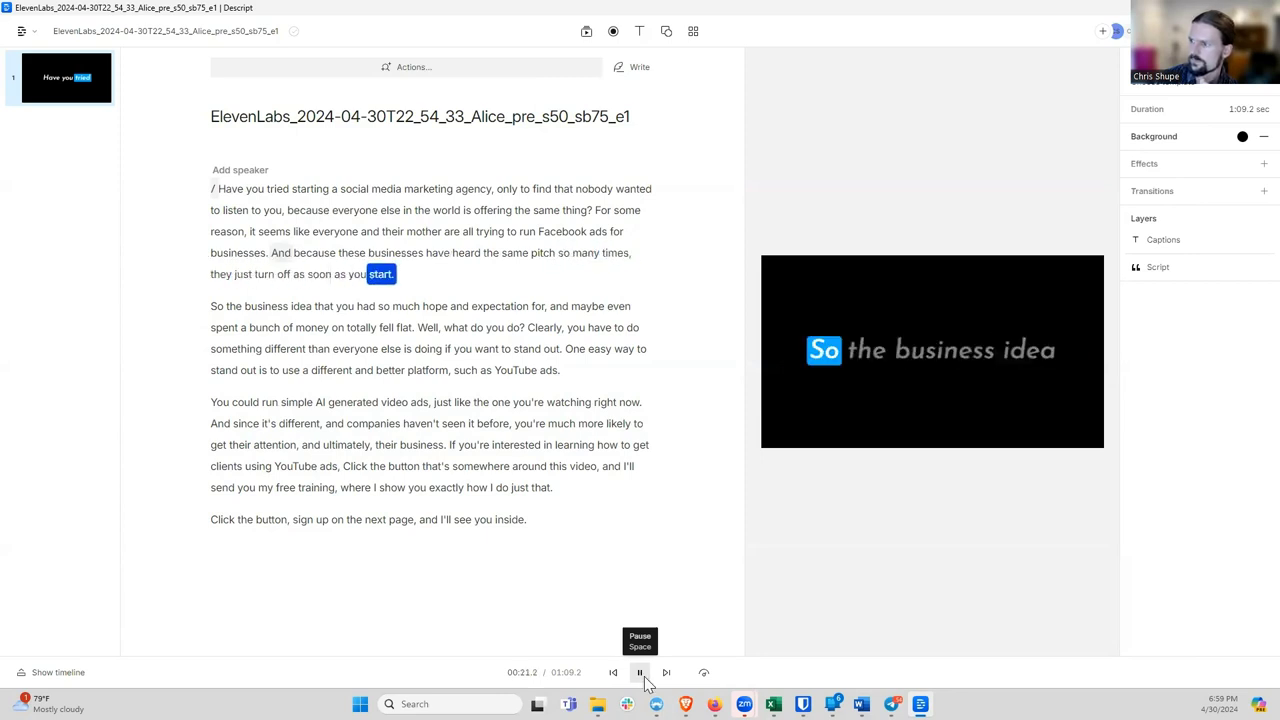
left_click(642, 676)
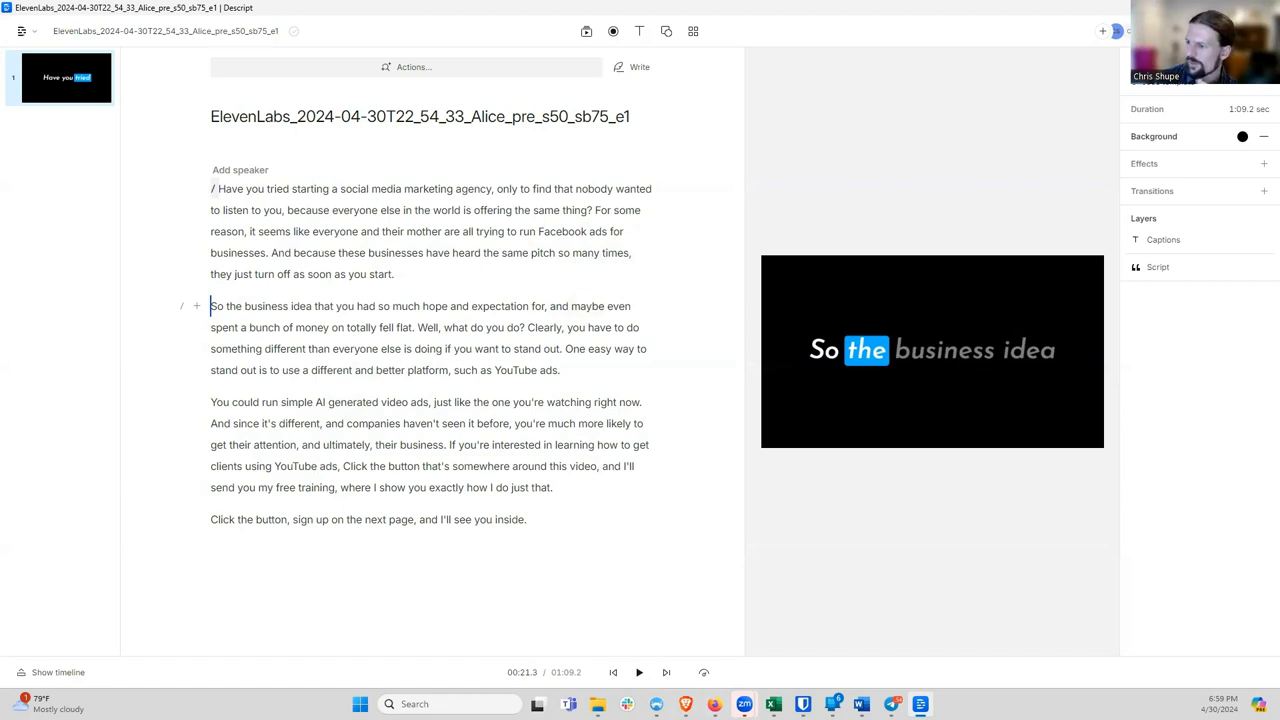
Step: Switch to the script in Google Docs, highlight the phrase "SO MANY TIMES", and return to Descript
mouse_move(802, 704)
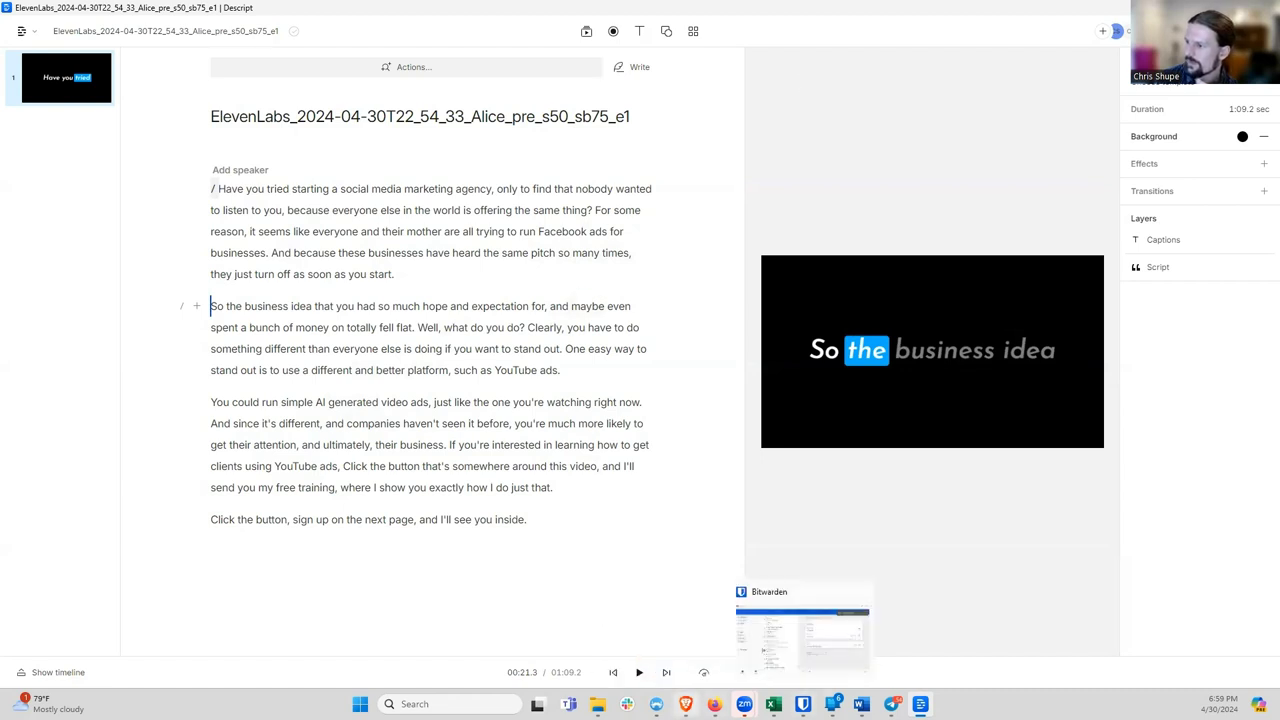
left_click(686, 704)
scroll(548, 466, "down", 5)
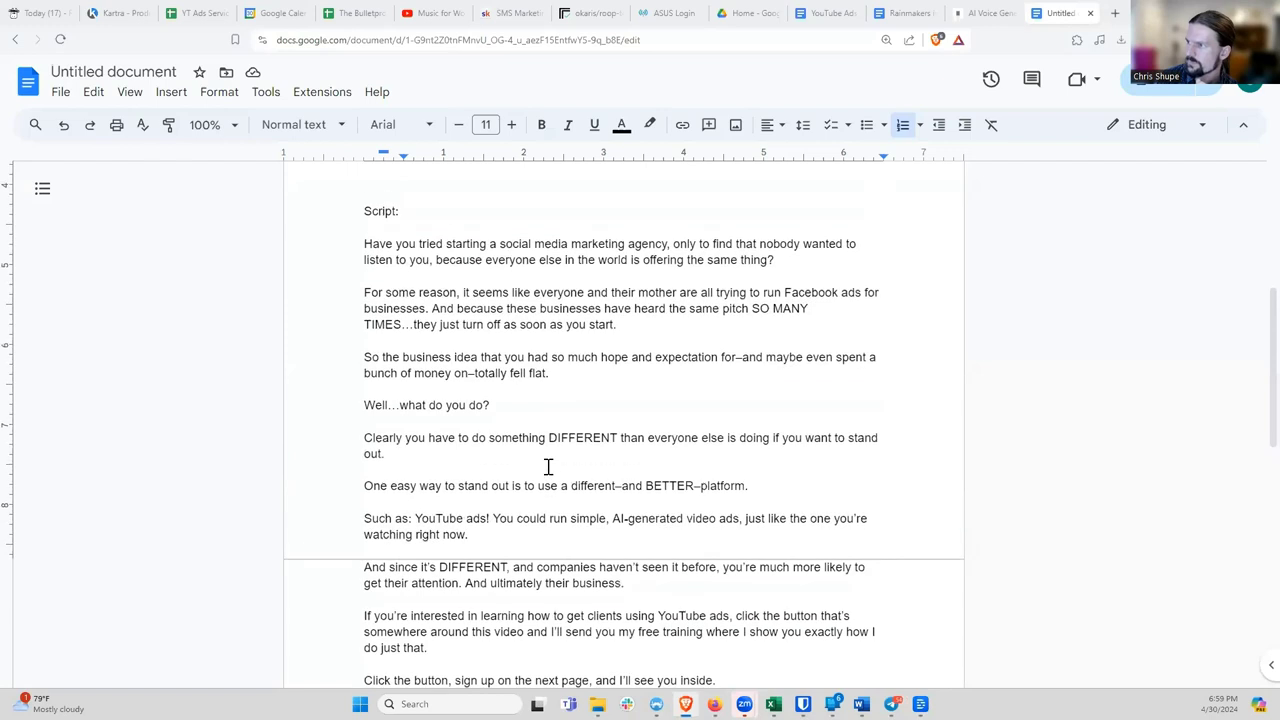
left_click_drag(751, 309, 399, 325)
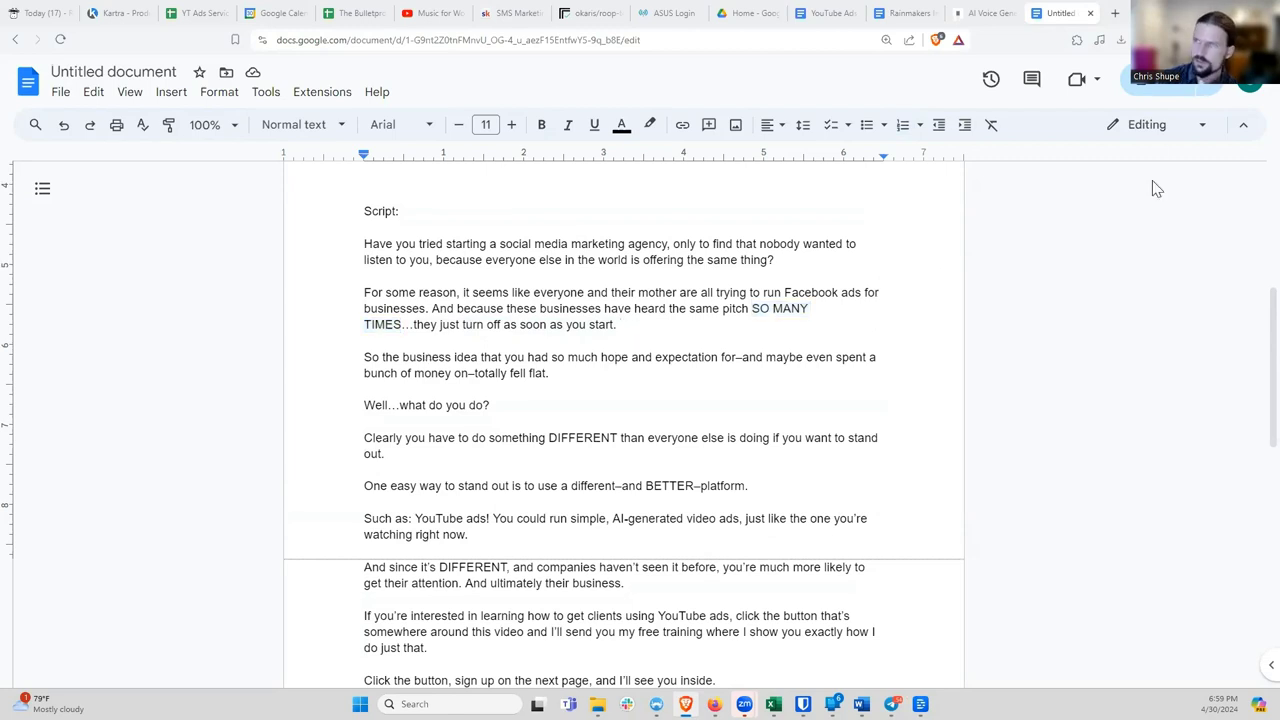
key("alt+Tab")
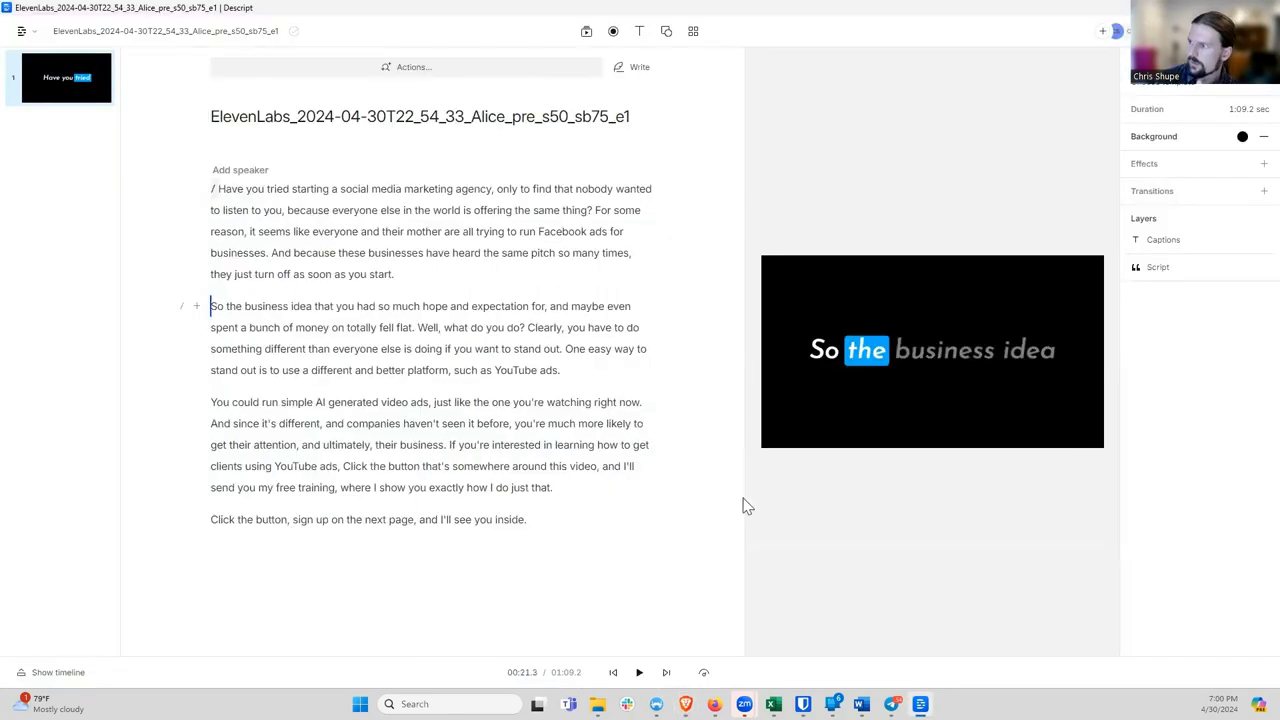
Step: Play the video from the second paragraph and review the passage around "on totally fell flat"
left_click(639, 672)
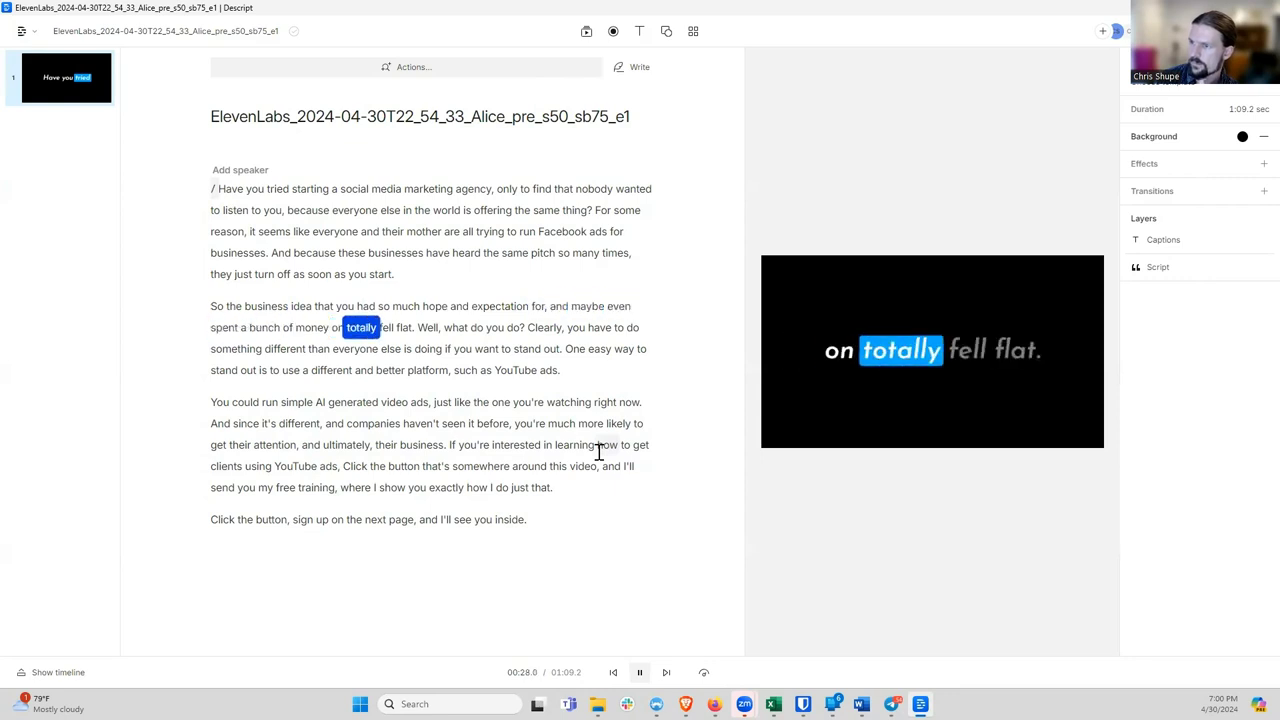
left_click(640, 673)
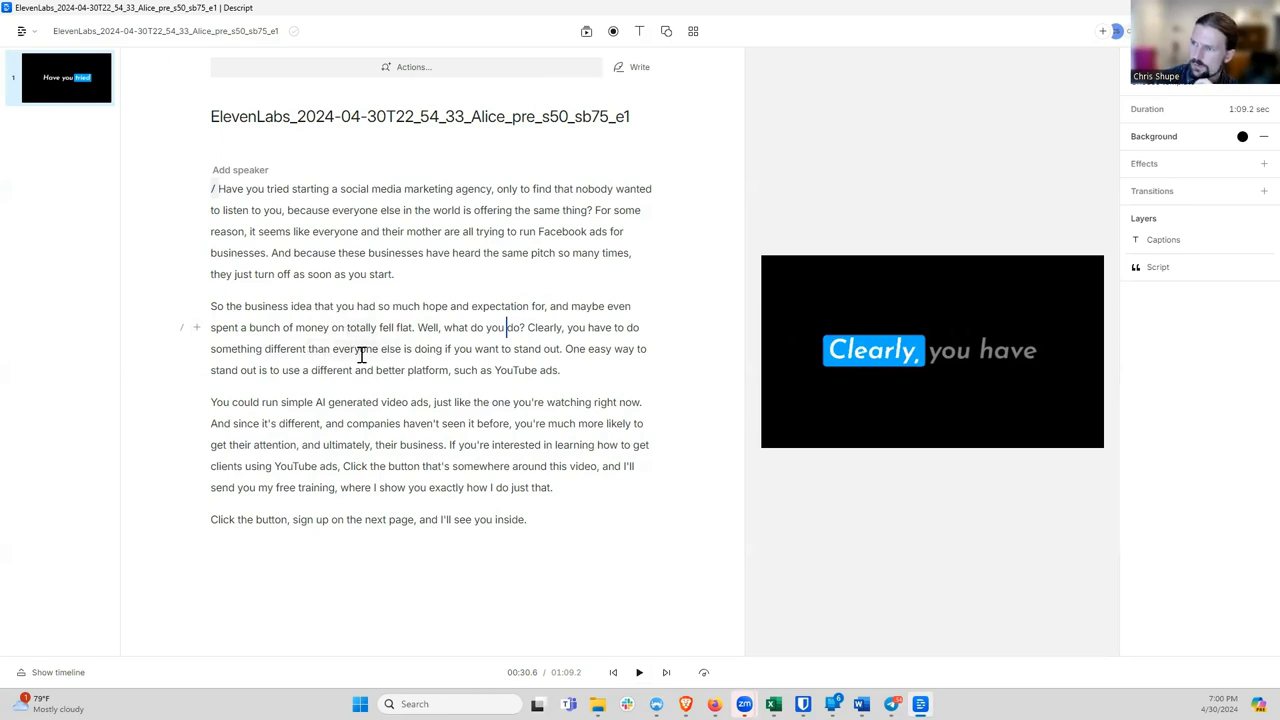
left_click(347, 329)
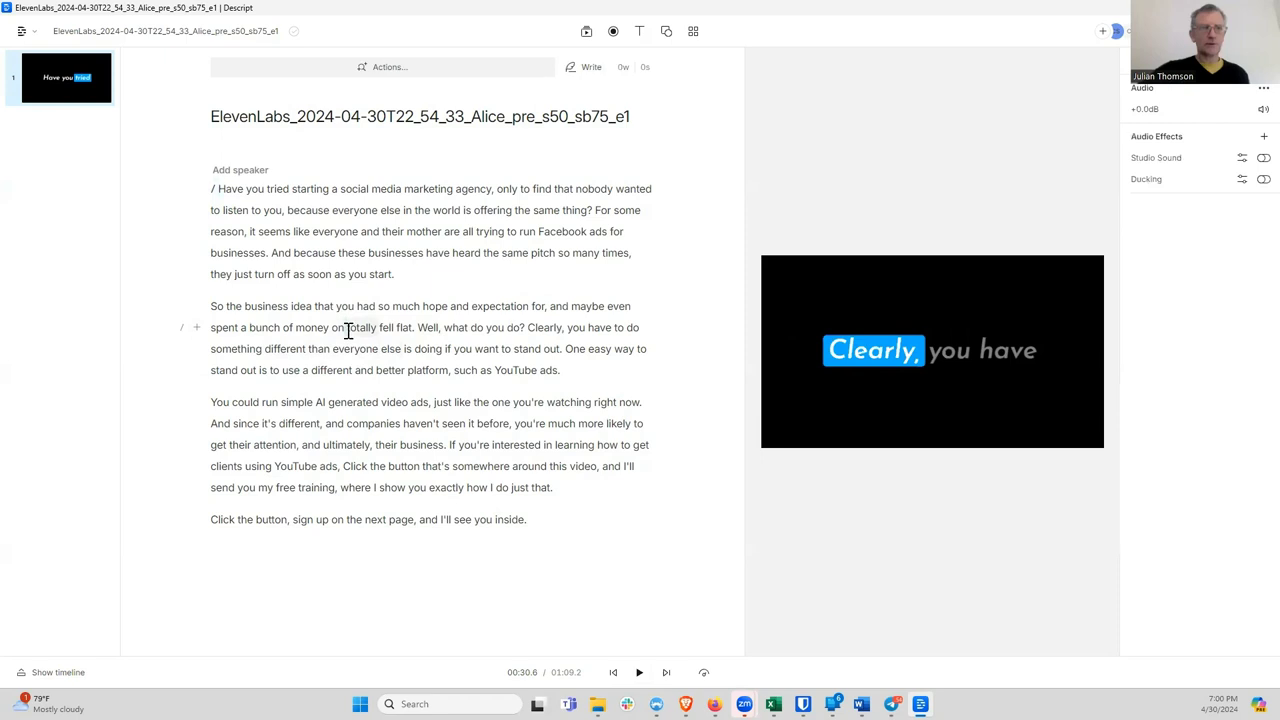
left_click(345, 329)
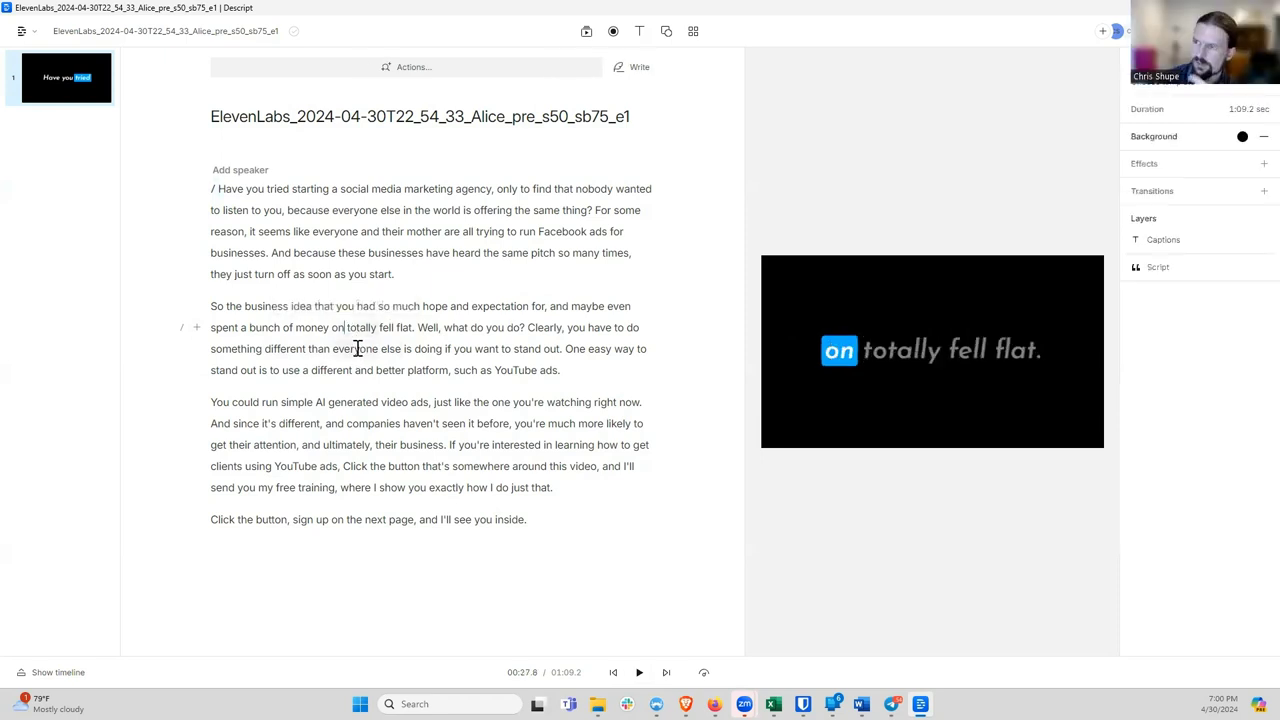
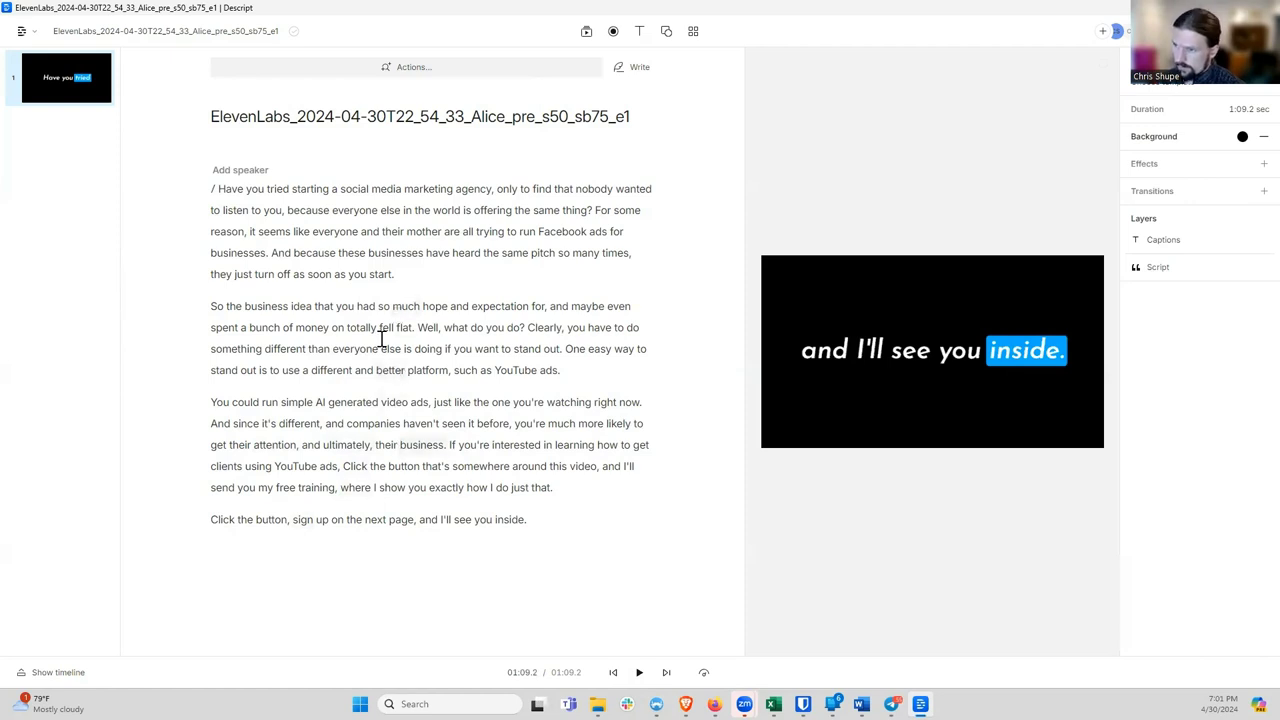
left_click(326, 335)
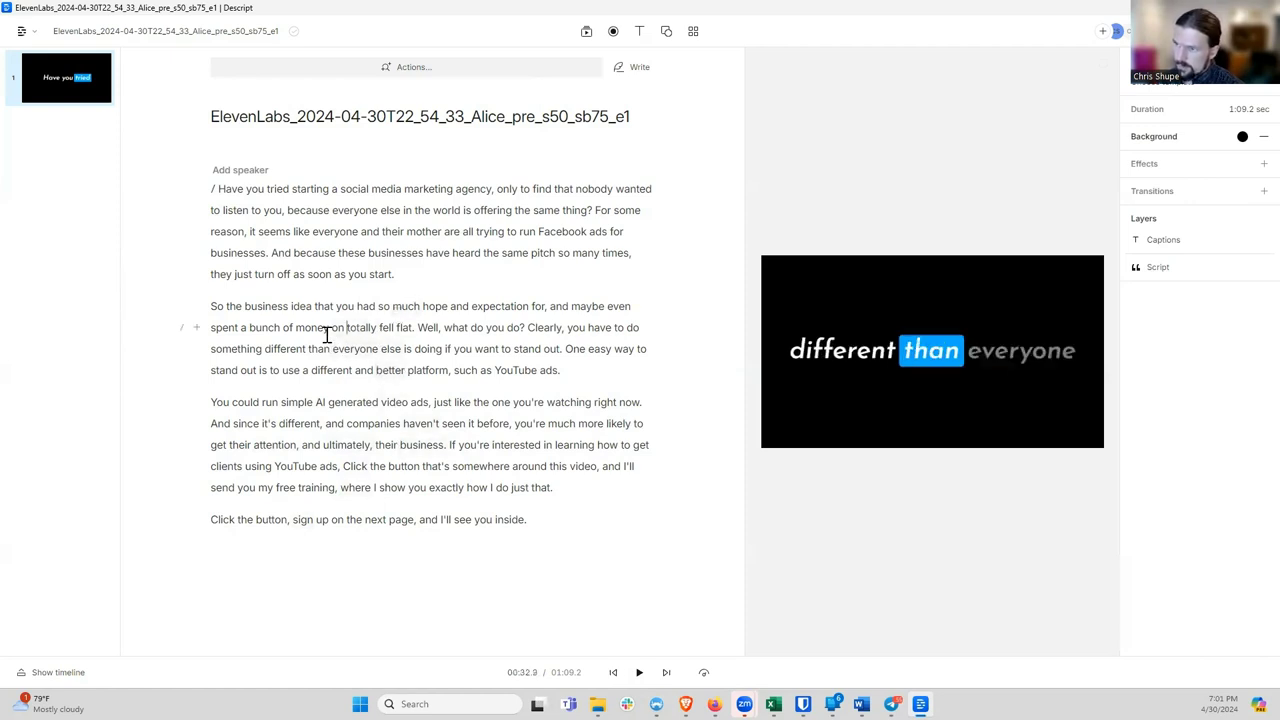
left_click(380, 331)
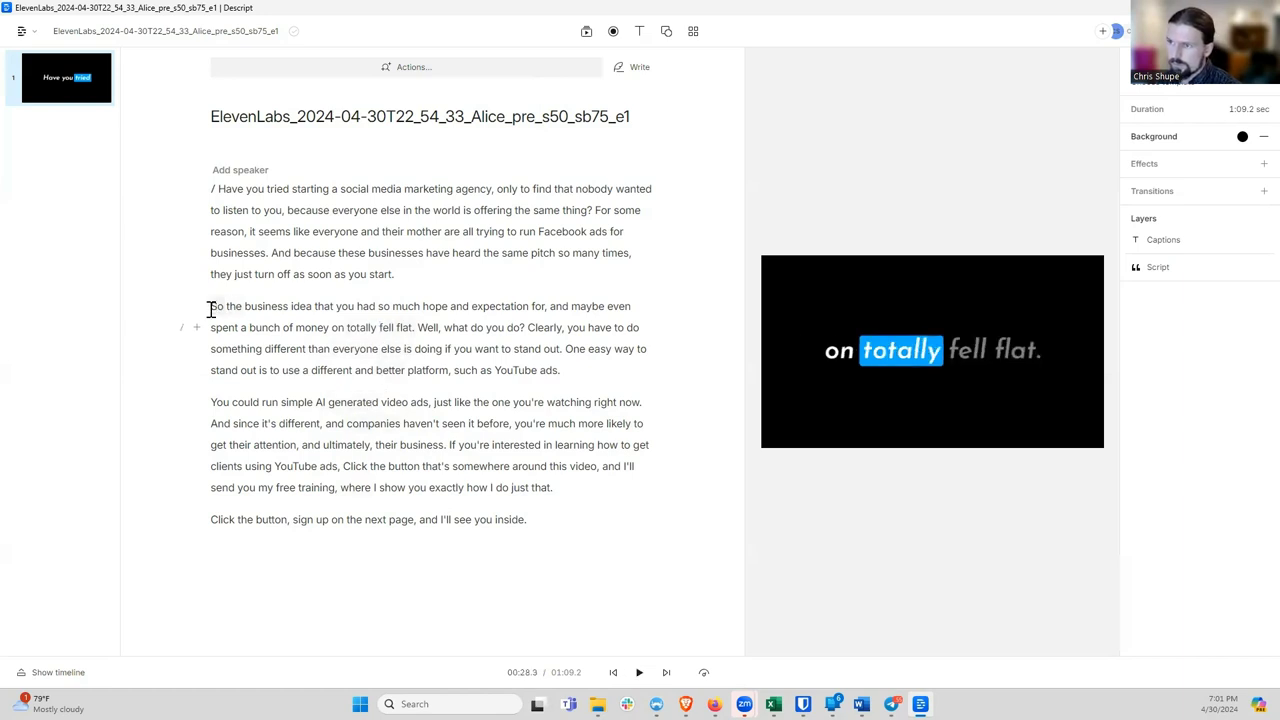
left_click_drag(217, 310, 311, 306)
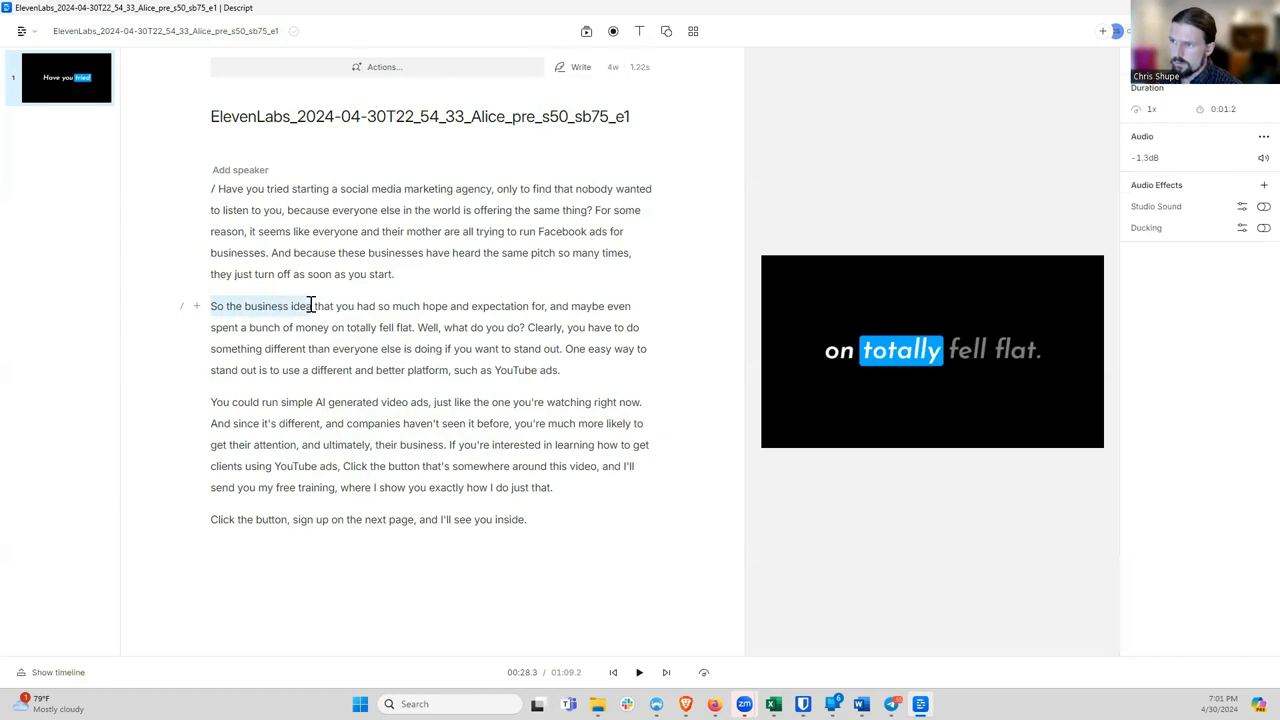
left_click(263, 308)
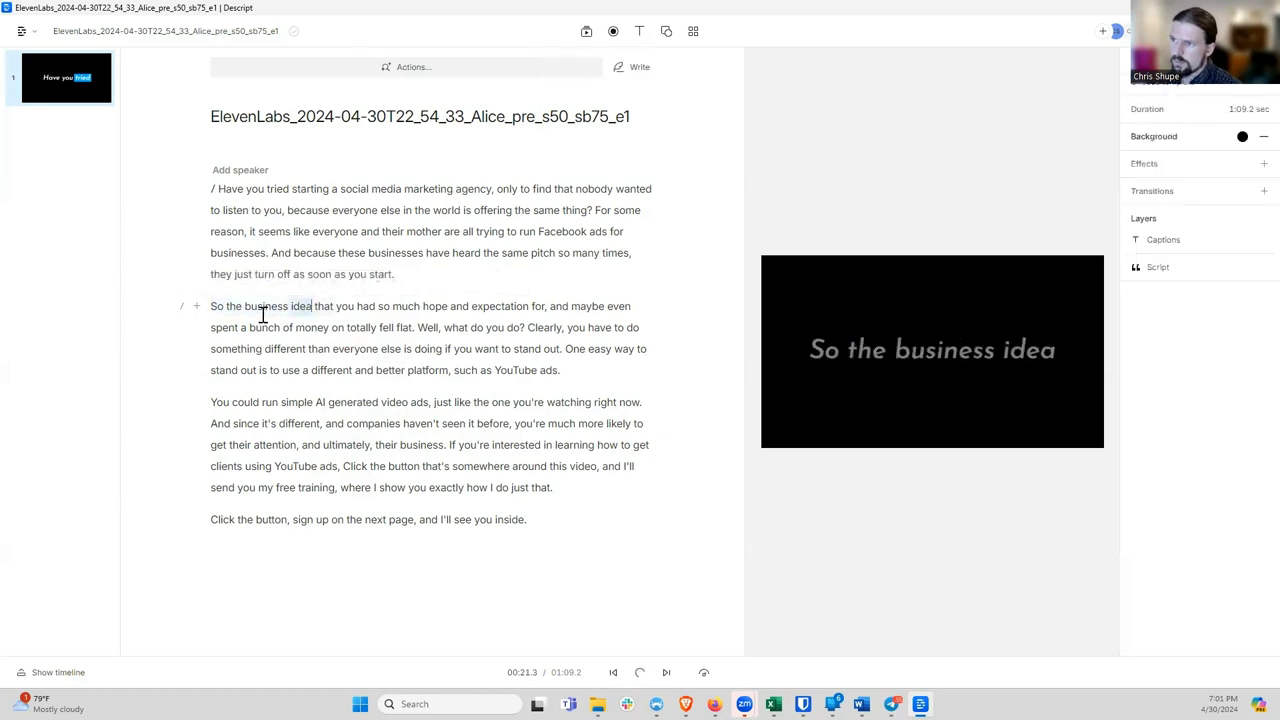
left_click_drag(246, 306, 297, 329)
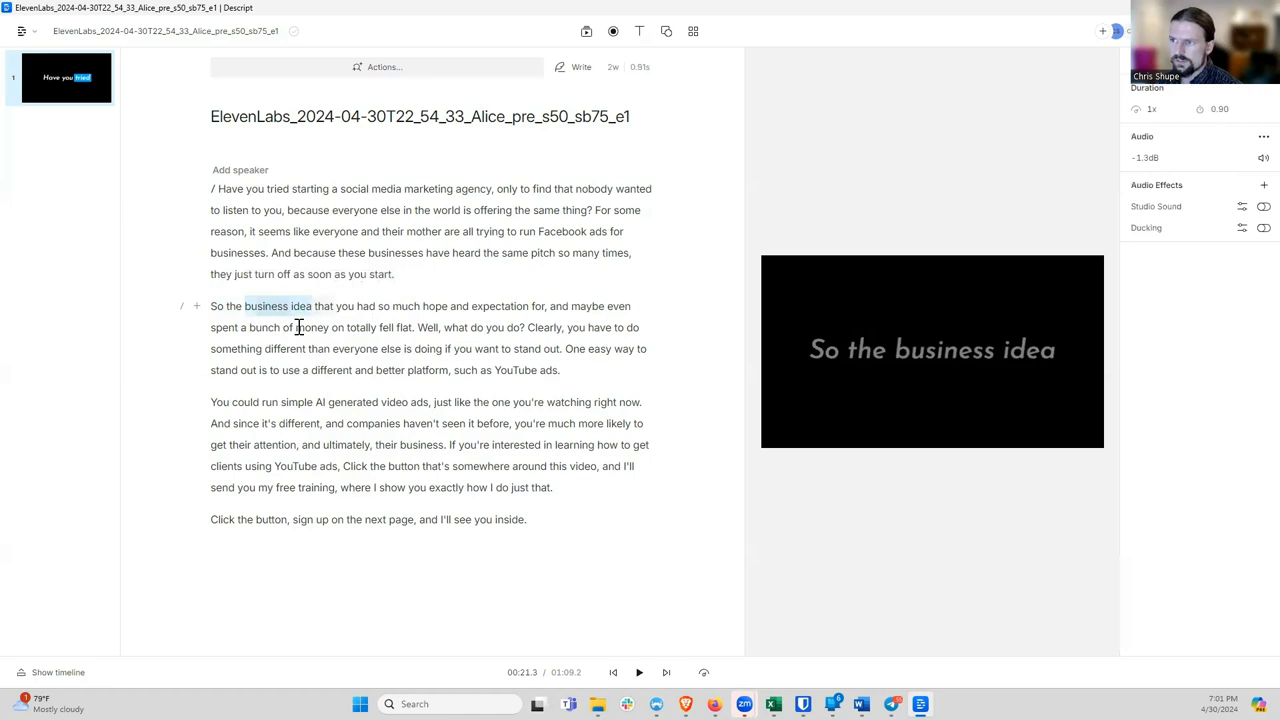
left_click(273, 282)
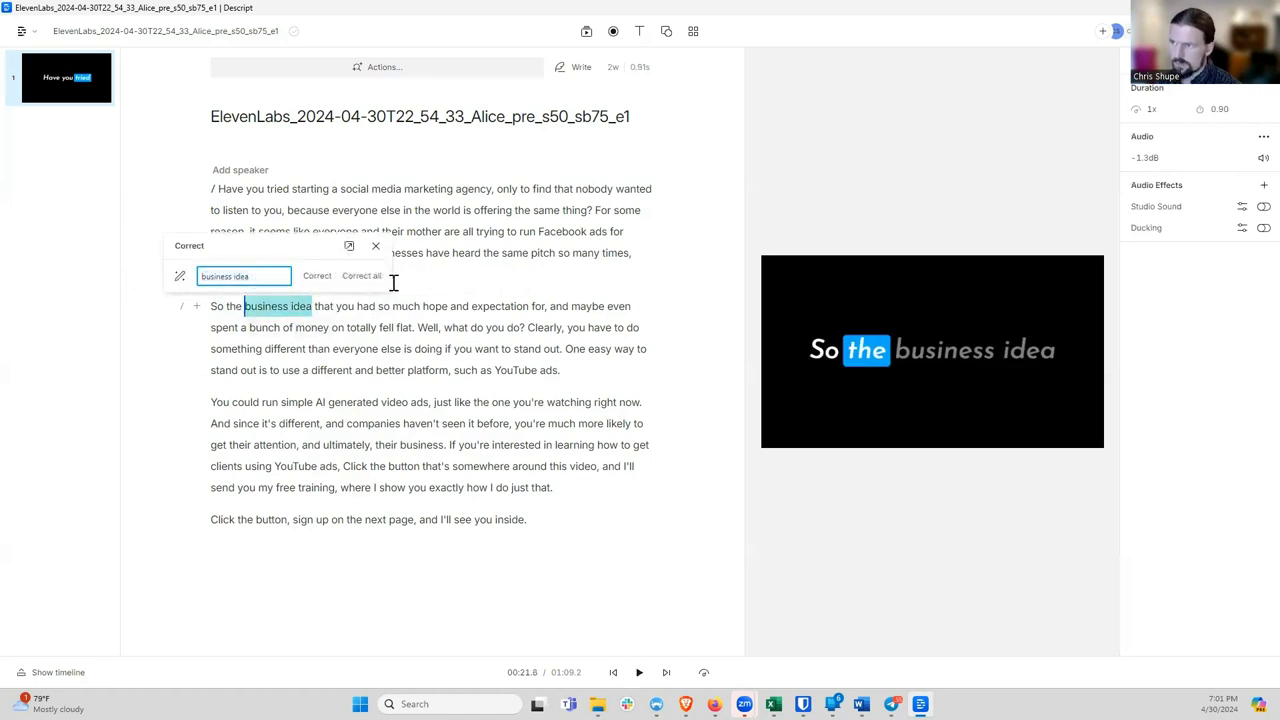
left_click(375, 247)
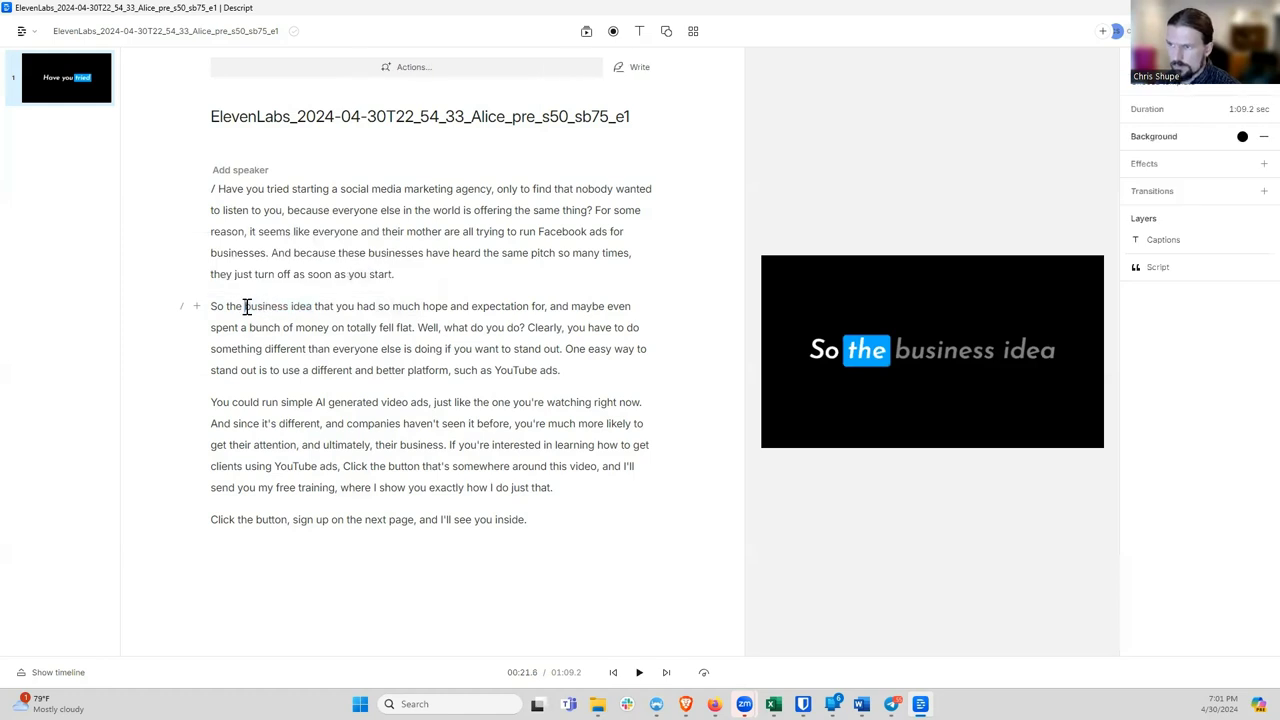
Step: Correct "business idea" in the second paragraph of the transcript to "business ideas"
left_click_drag(247, 307, 309, 305)
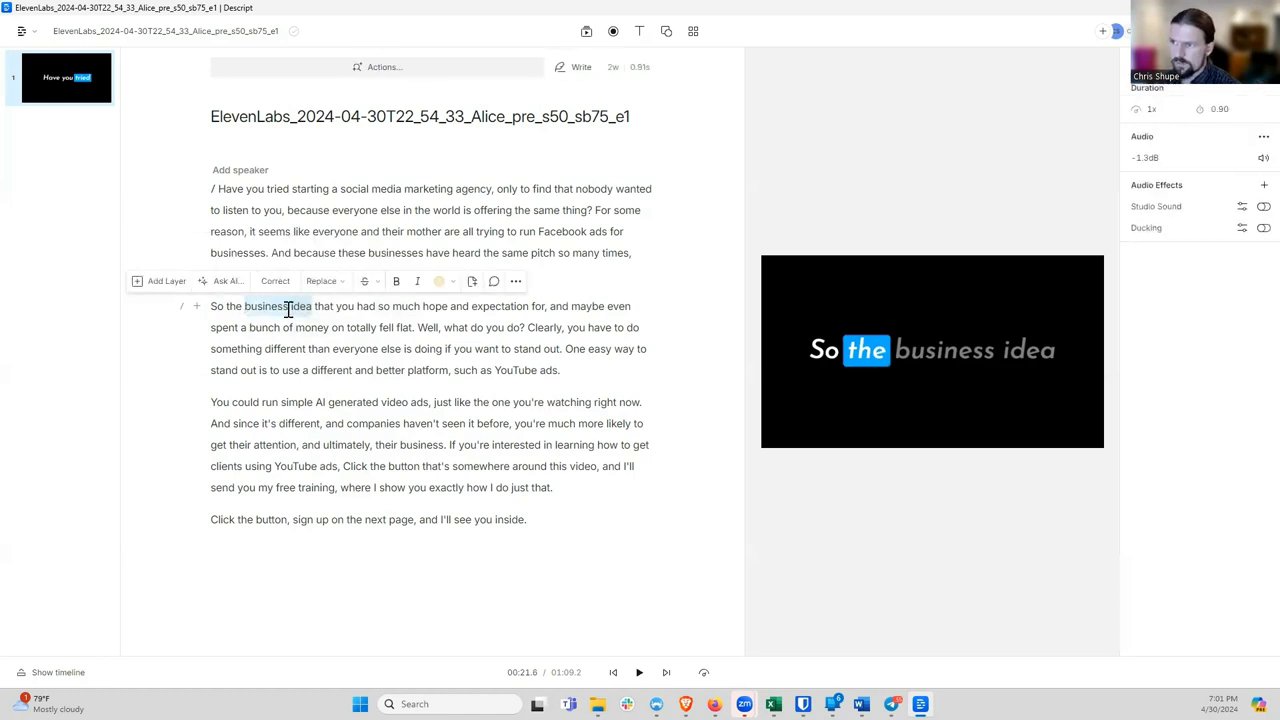
left_click(274, 281)
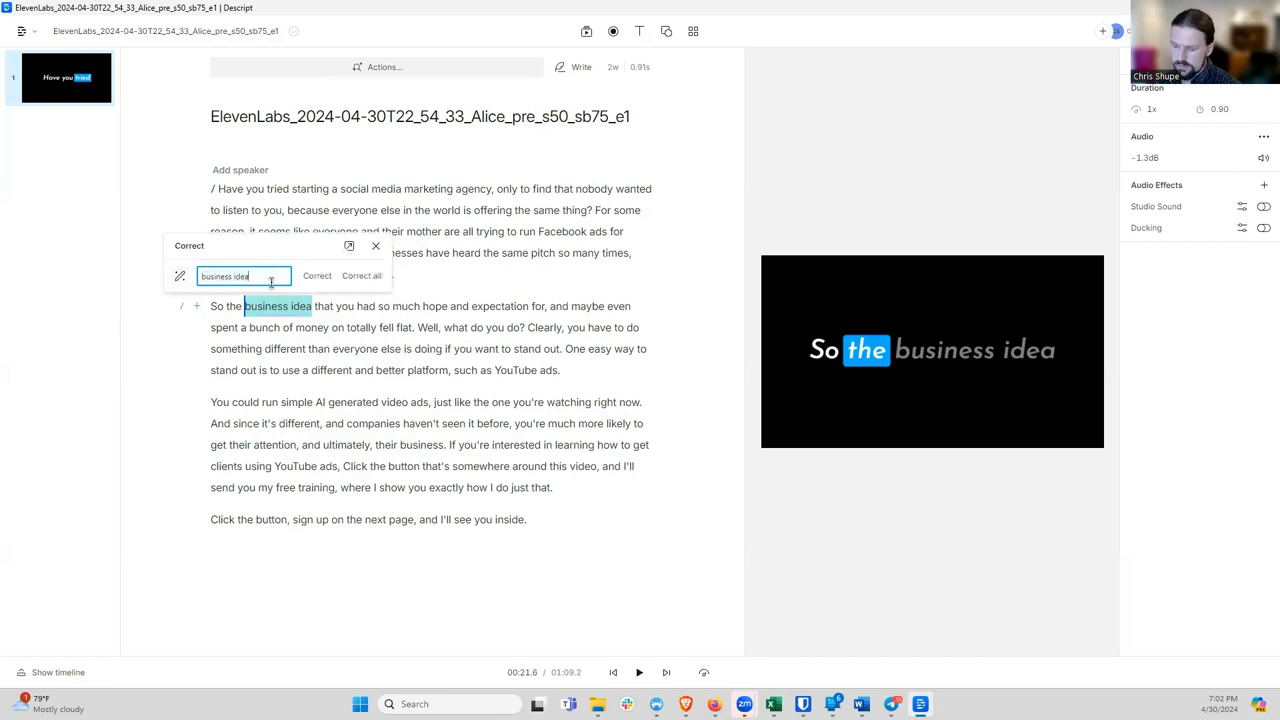
left_click(317, 276)
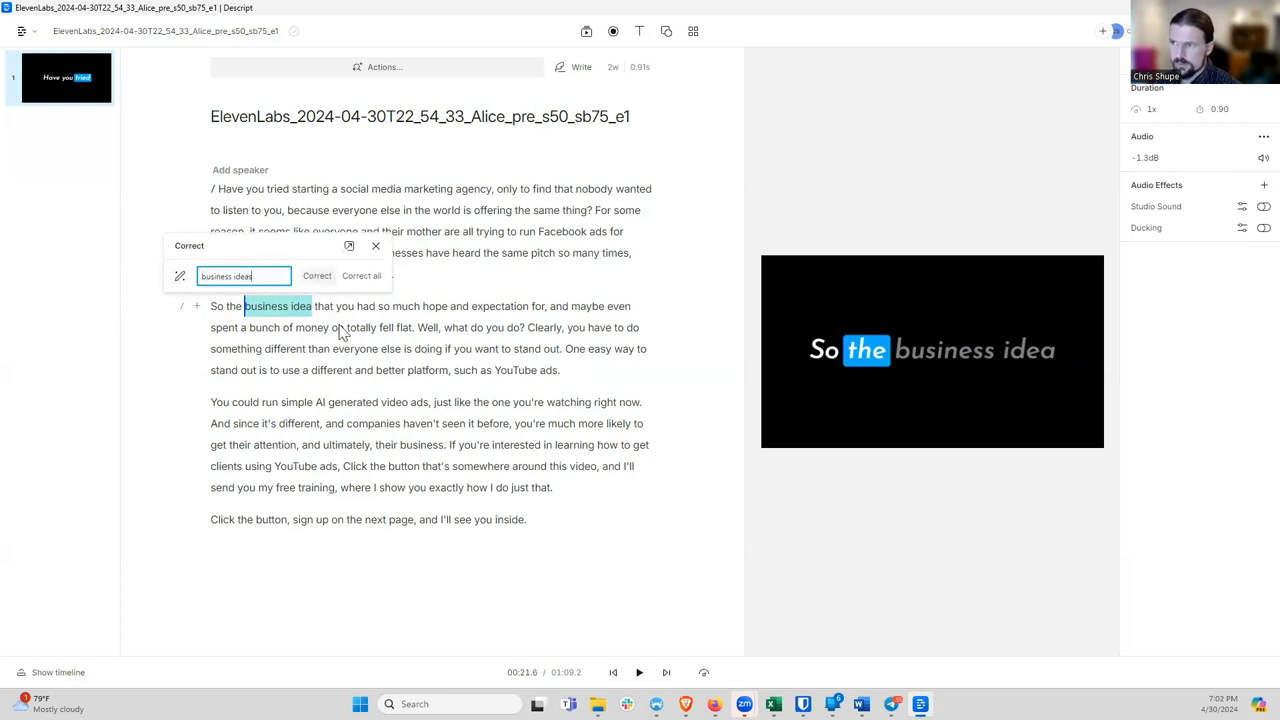
Step: Play back the beginning of the second paragraph to check the corrected caption wording
left_click(213, 306)
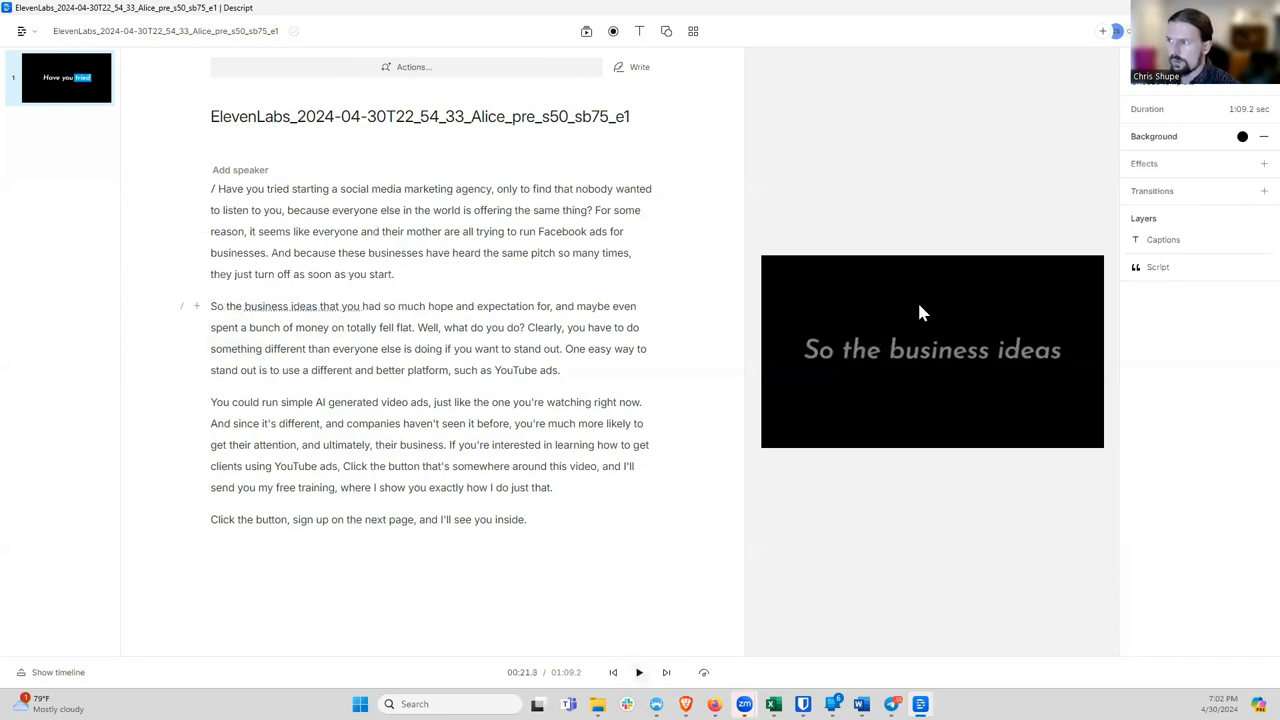
left_click(639, 672)
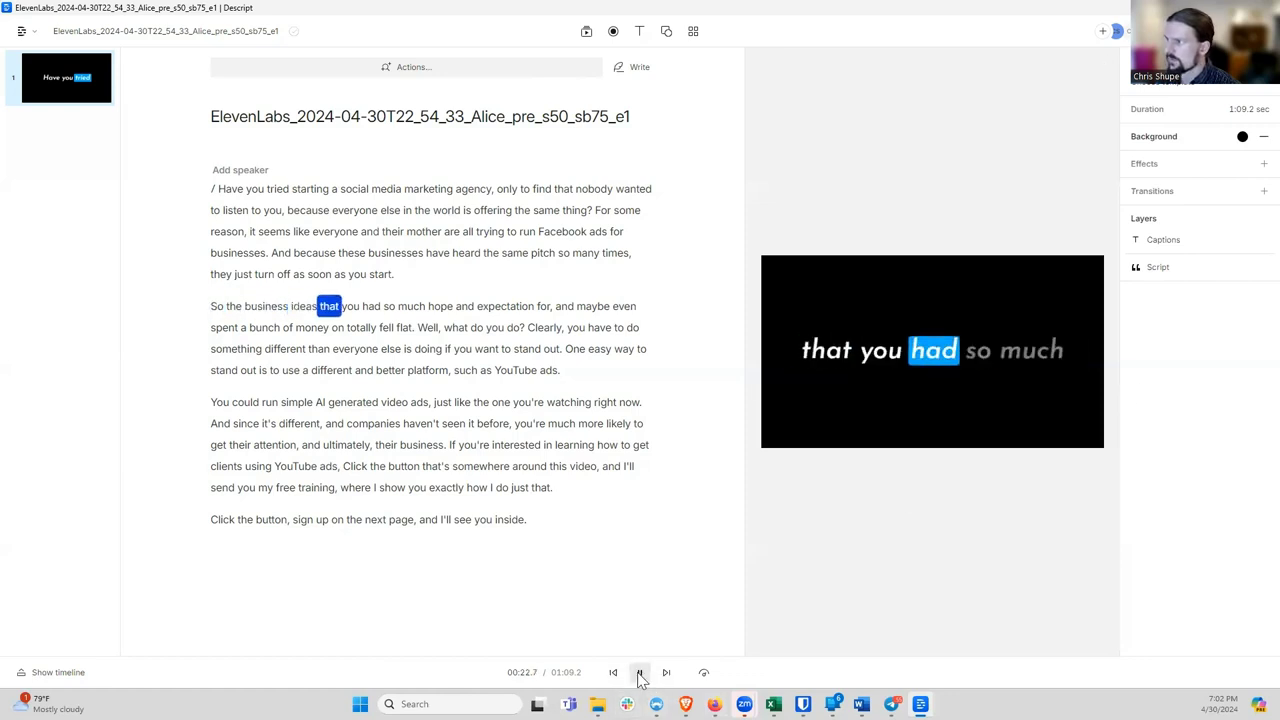
left_click(640, 672)
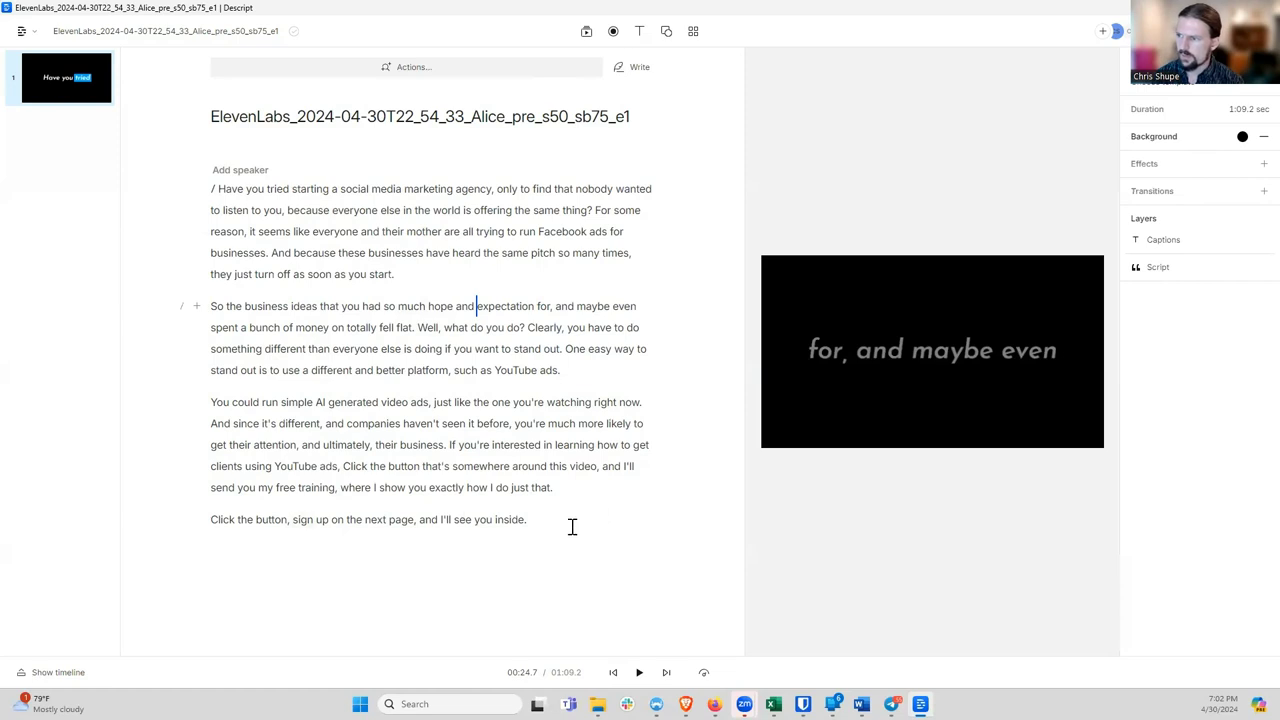
Step: Check the last caption and the publishing options, and return the playhead to the start of the transcript
left_click(538, 550)
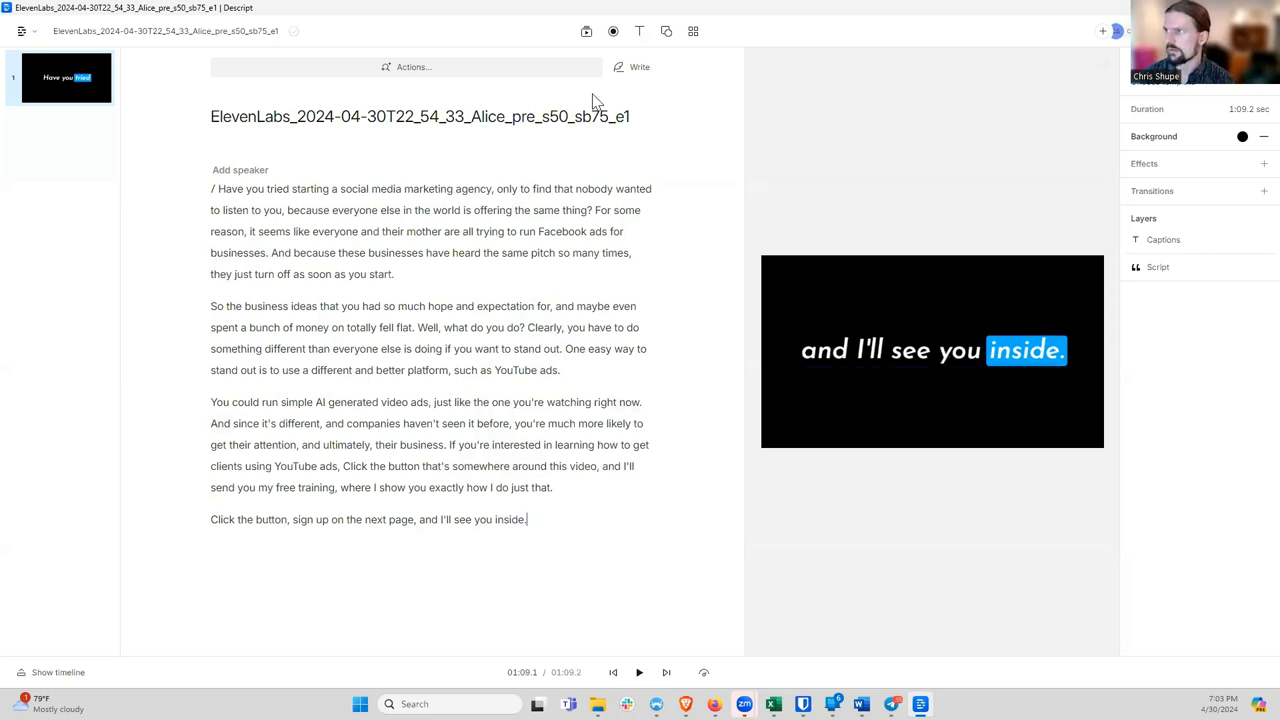
left_click(1240, 31)
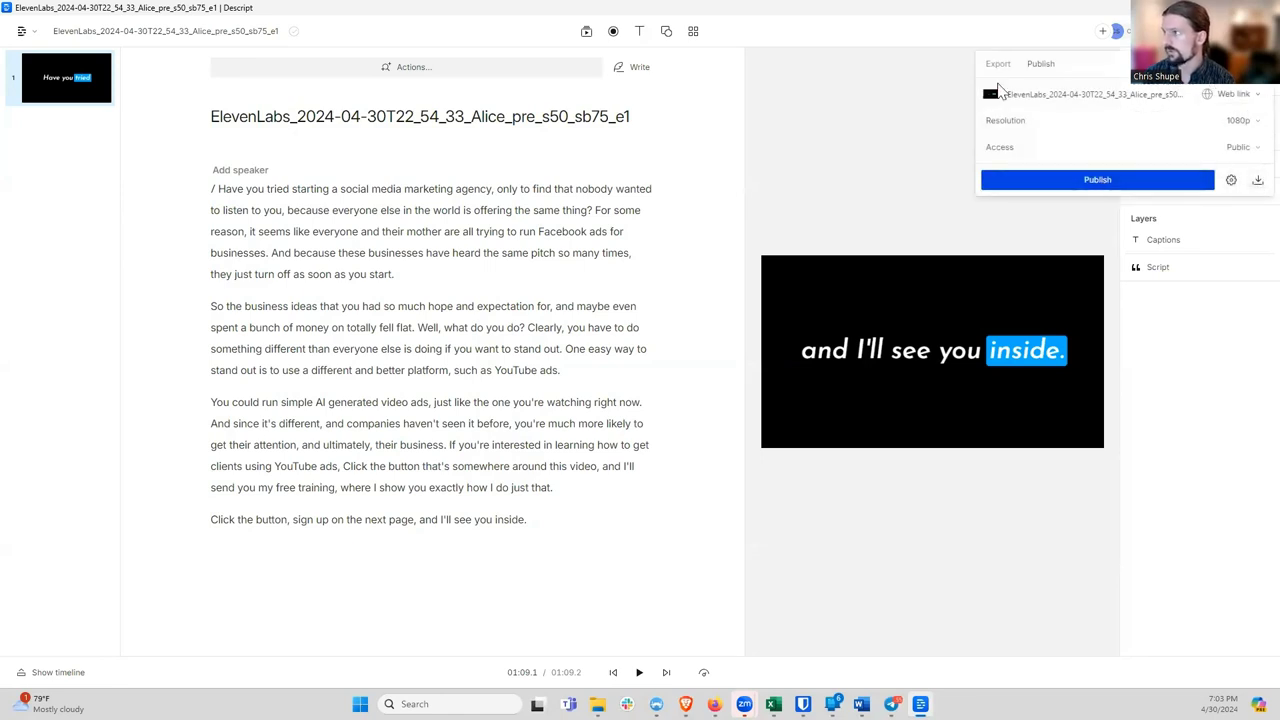
left_click(935, 121)
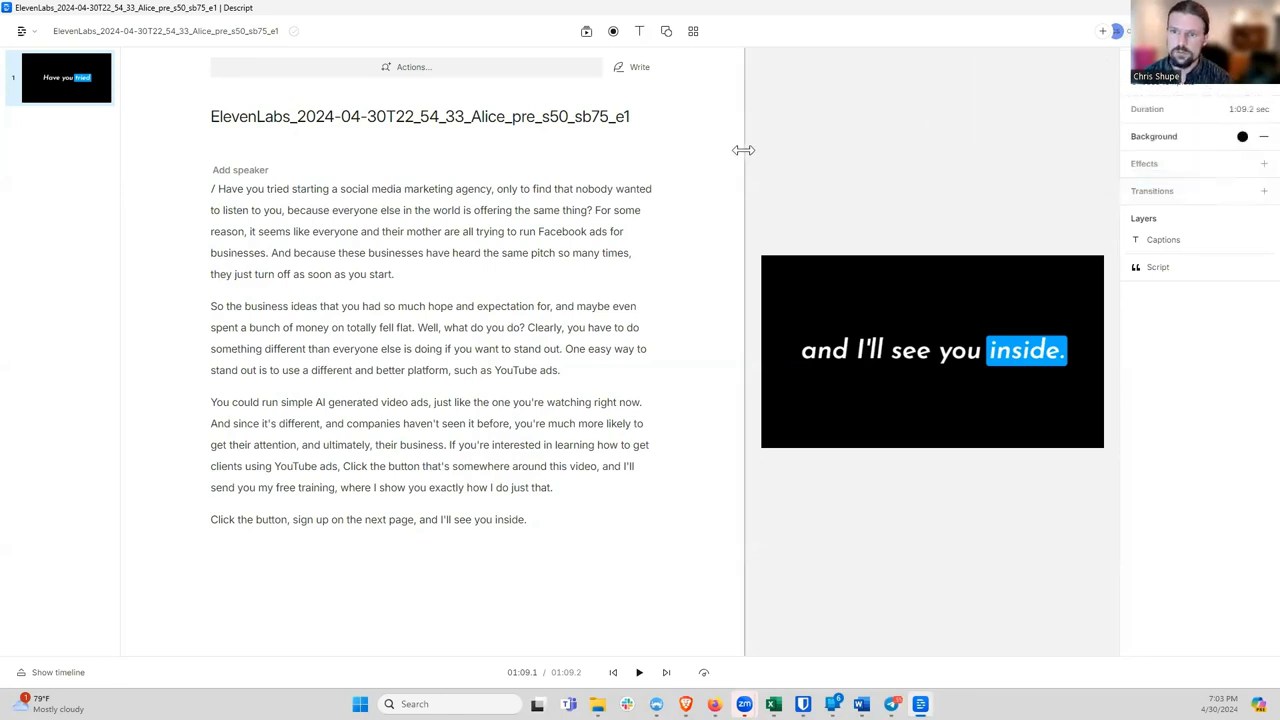
left_click(231, 197)
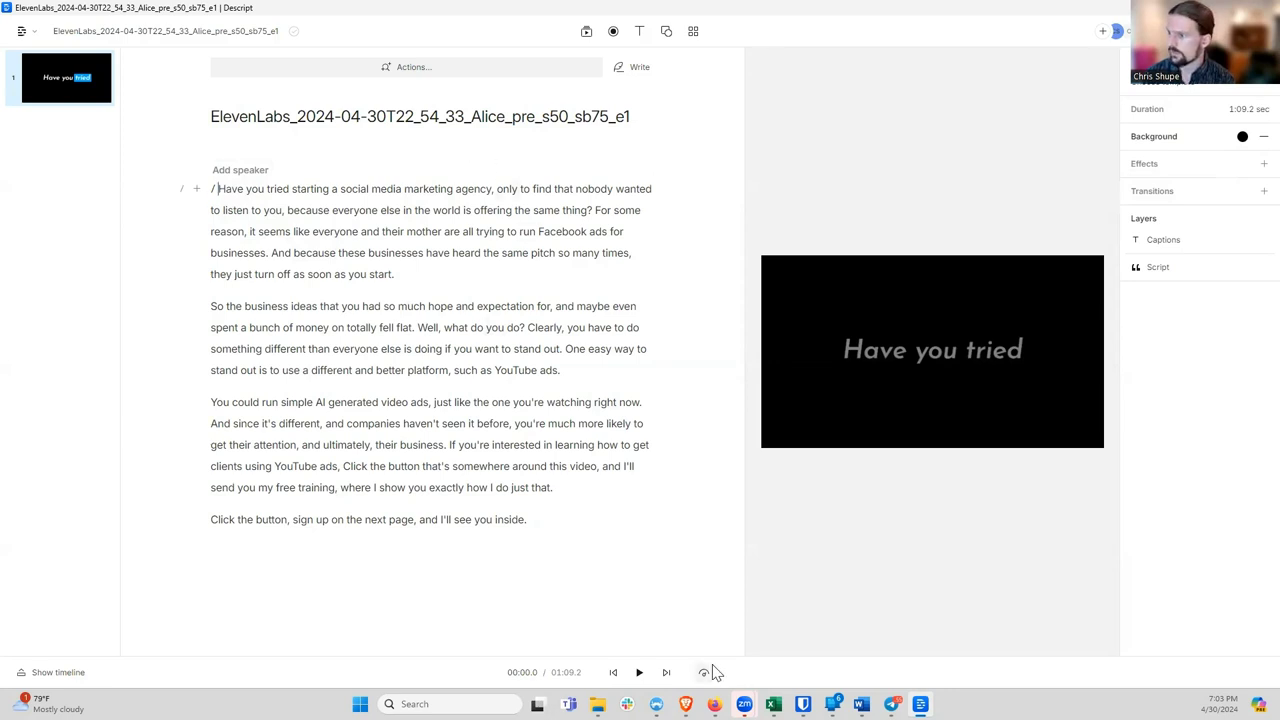
Step: Switch to the untitled Google Docs document and look over the process list and the ad script
key("alt+Tab")
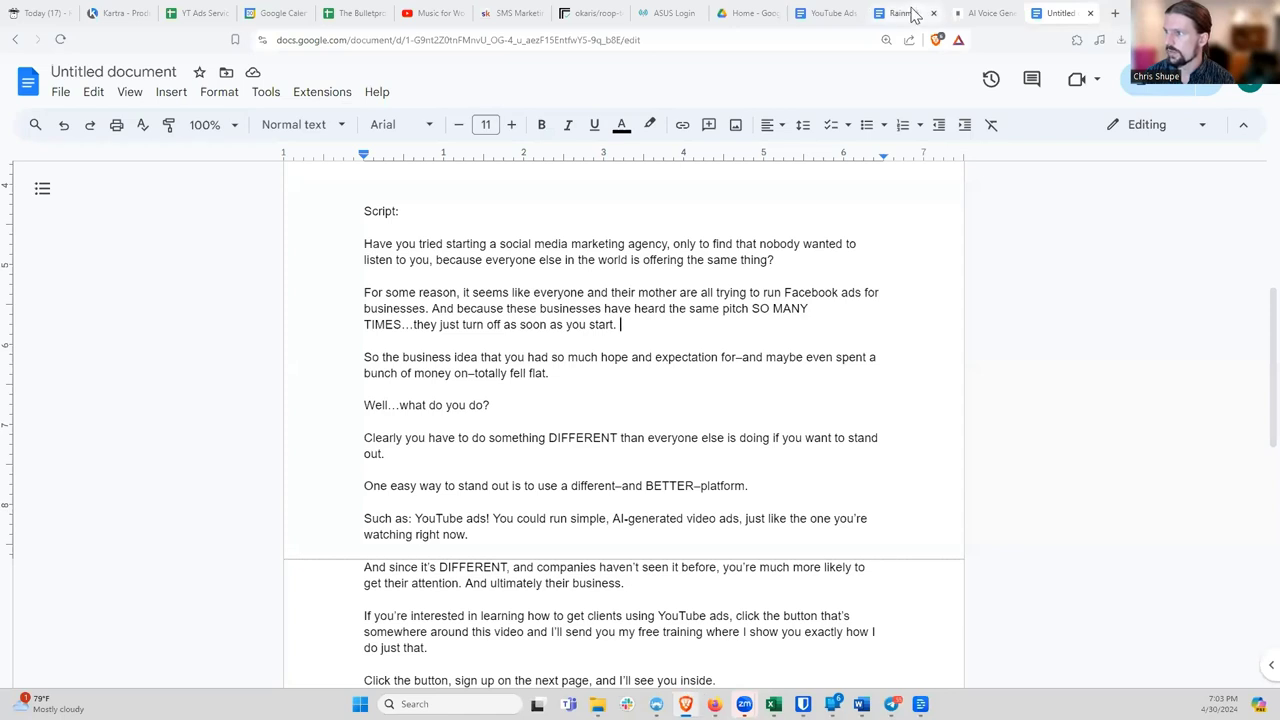
scroll(724, 490, "down", 3)
scroll(724, 489, "up", 6)
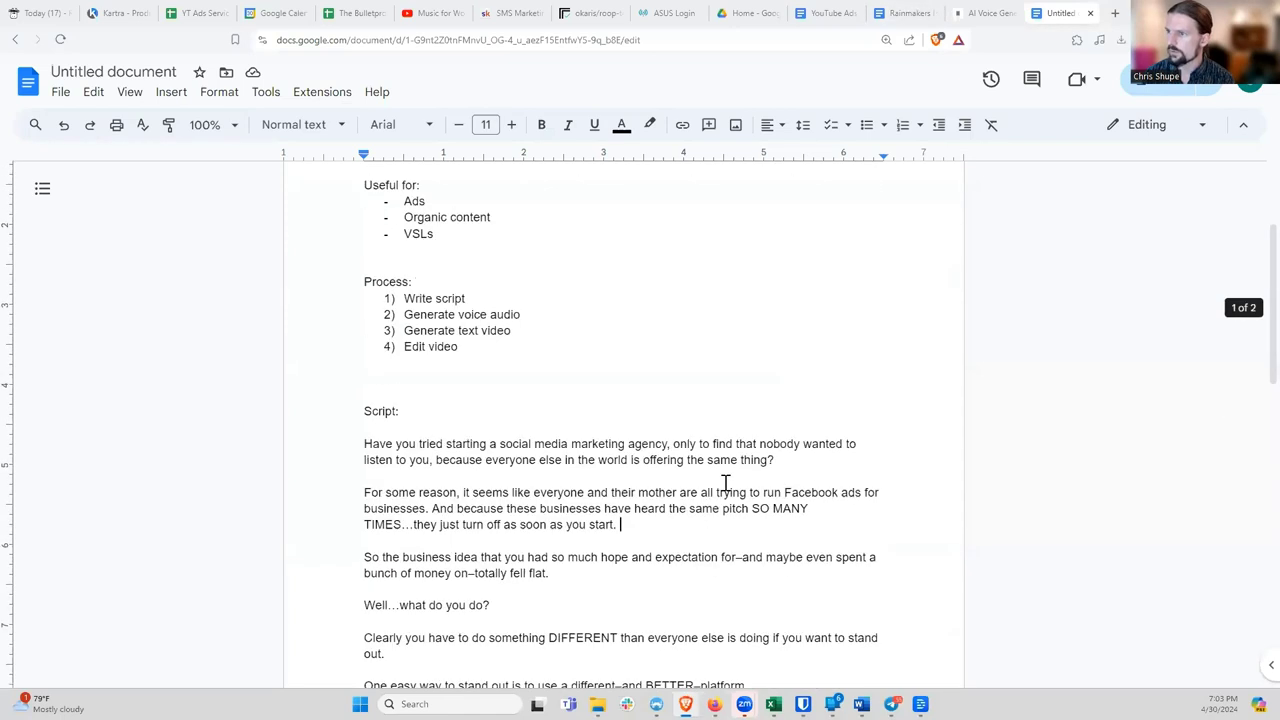
scroll(724, 482, "up", 2)
scroll(720, 480, "down", 4)
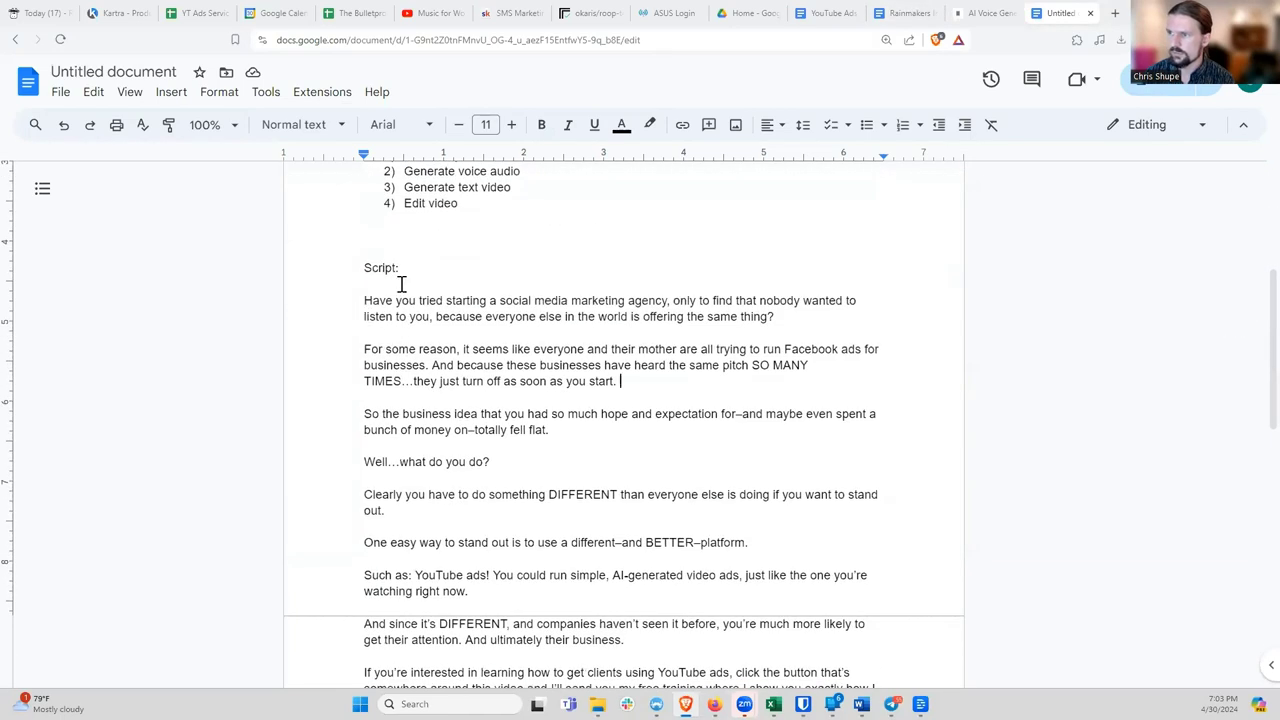
scroll(571, 357, "up", 2)
scroll(571, 357, "down", 2)
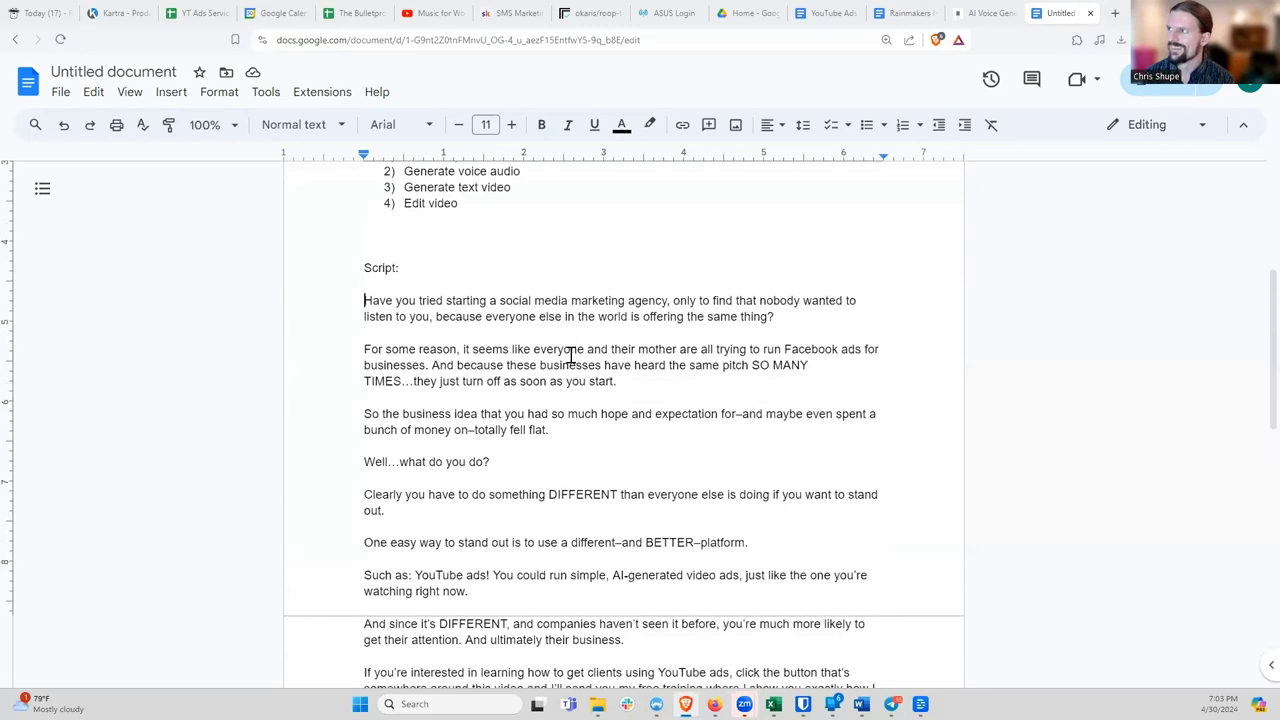
Step: Look over the ElevenLabs Speech Synthesis page, and return to Descript with the playhead at the end of the first paragraph
left_click(908, 14)
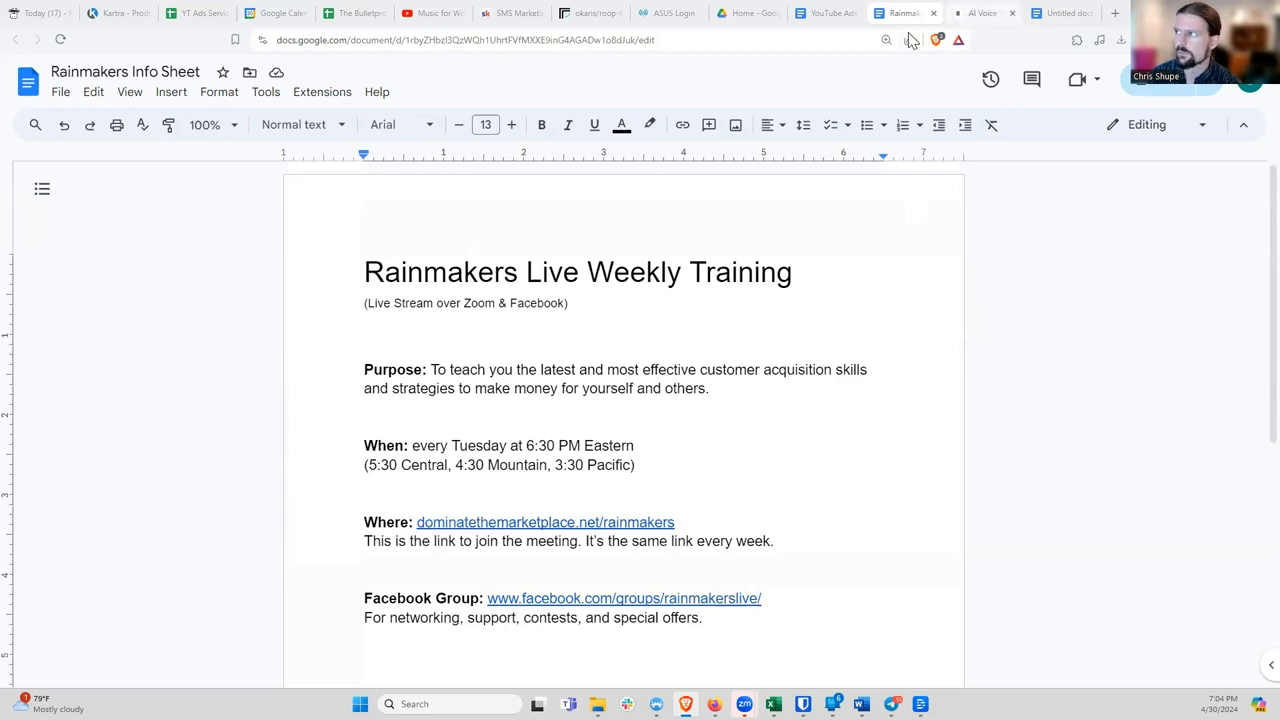
left_click(985, 14)
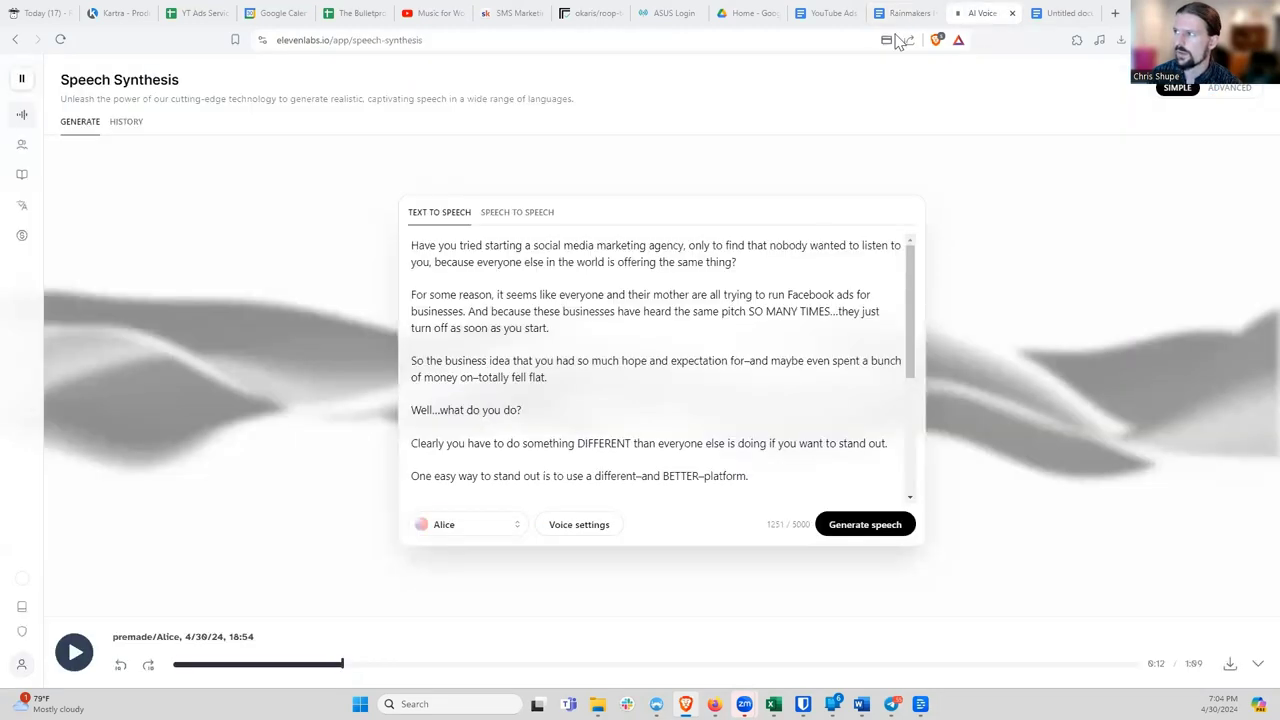
scroll(569, 408, "down", 1)
scroll(569, 408, "up", 1)
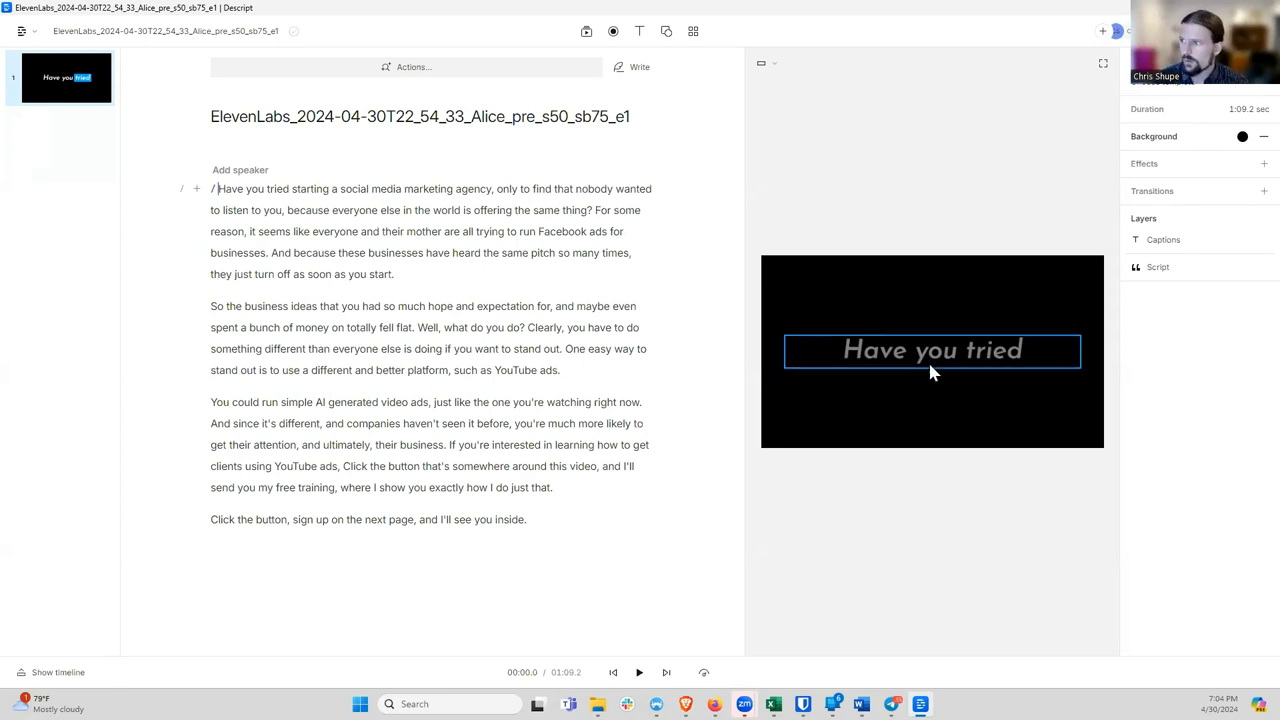
left_click(630, 284)
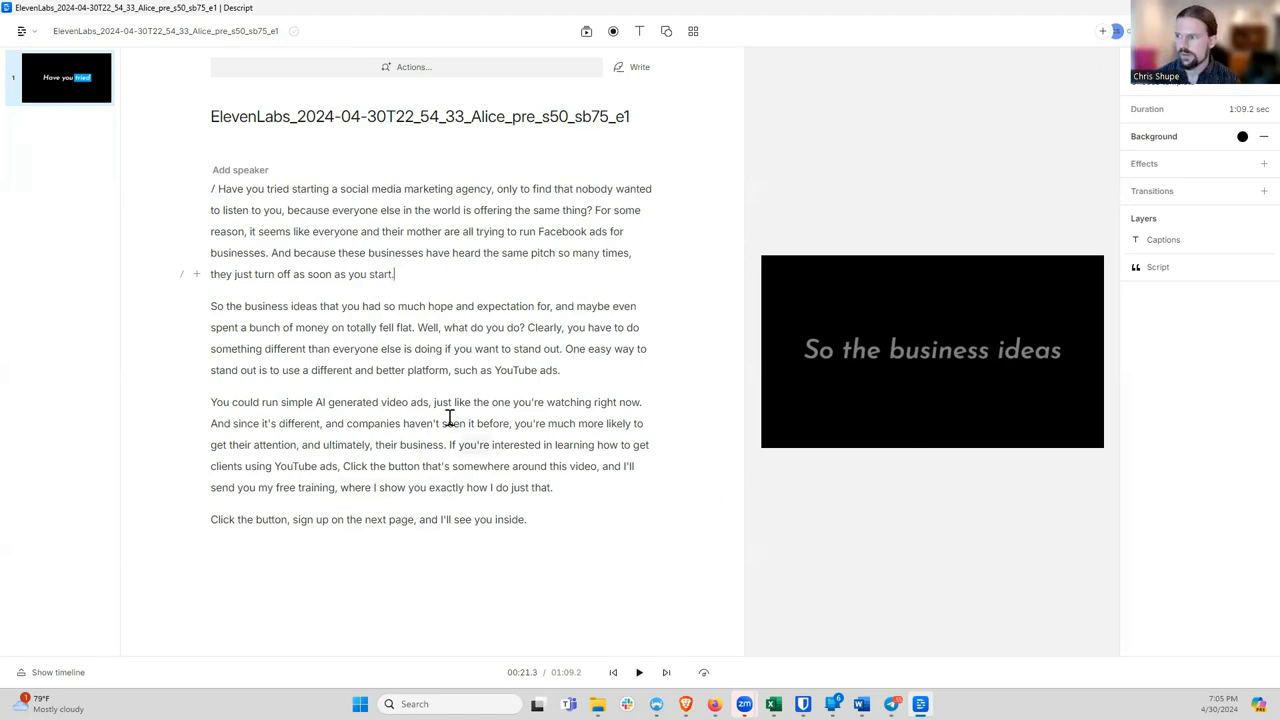
Step: Switch to the browser and open the iStock website in a new tab through the presenter's own iStock link
key("alt+Tab")
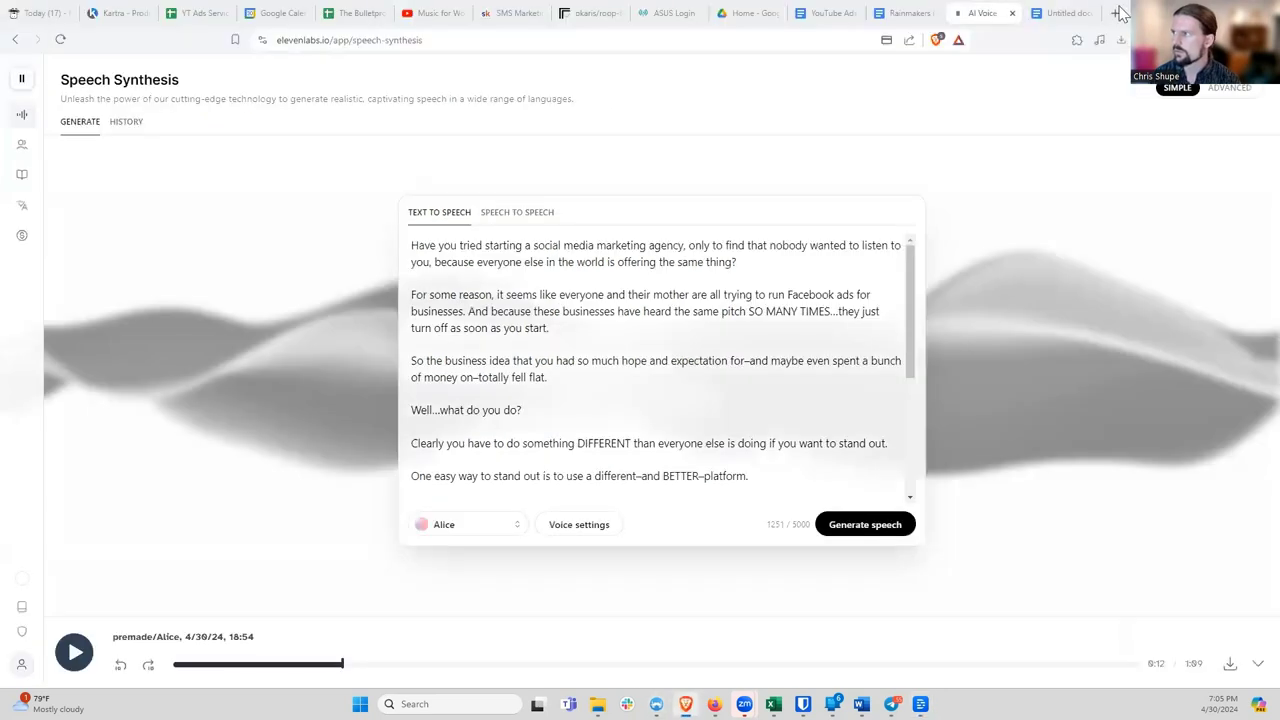
key("ctrl+t")
type("chri")
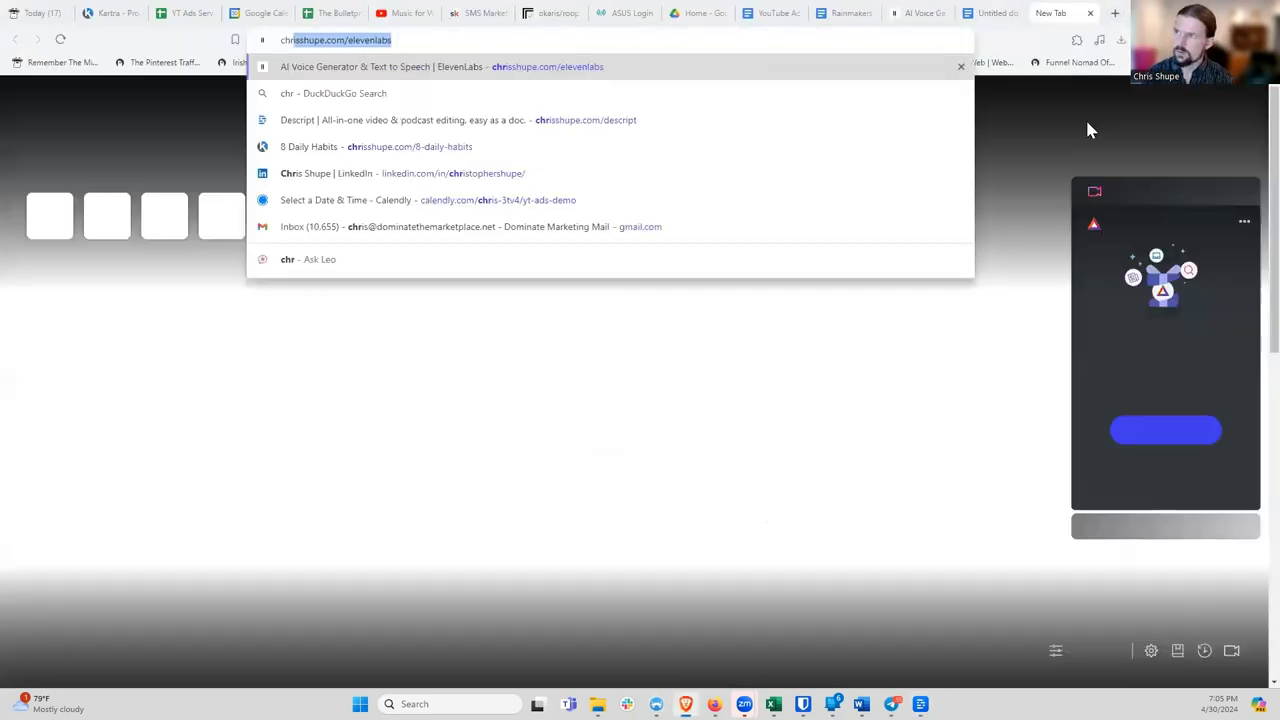
type("sshupe.c")
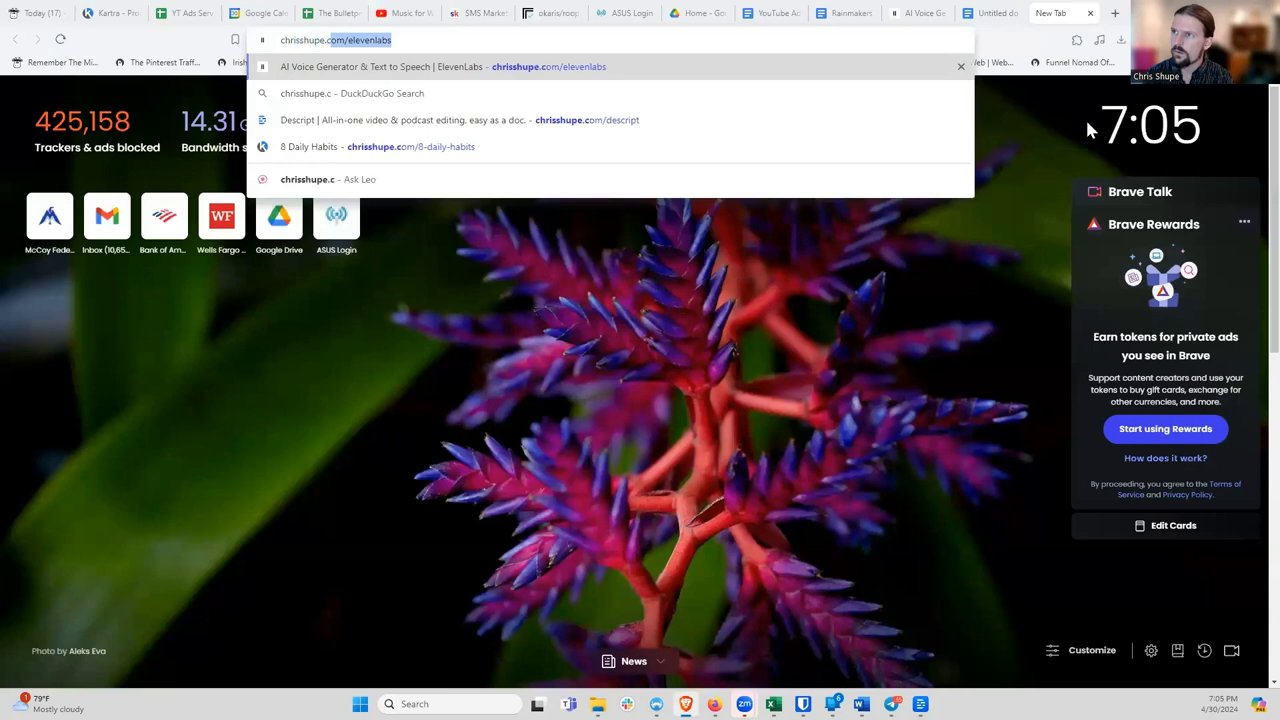
type("om/istock")
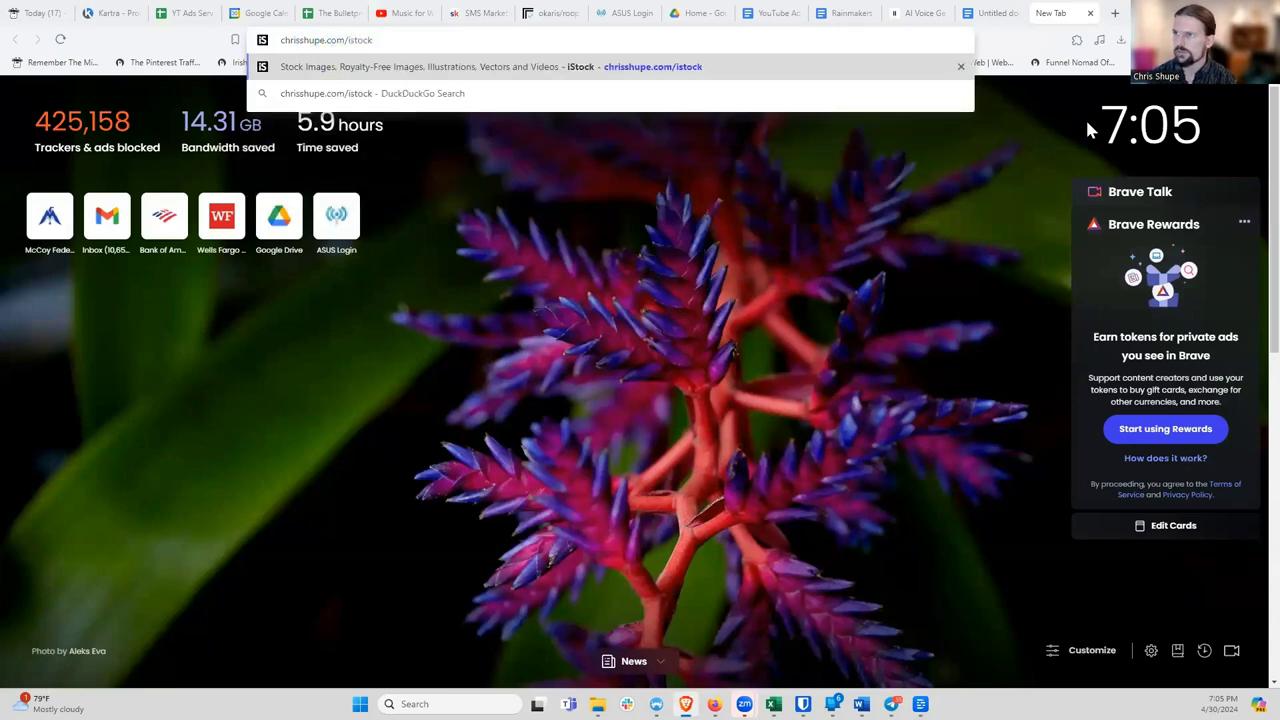
key("Return")
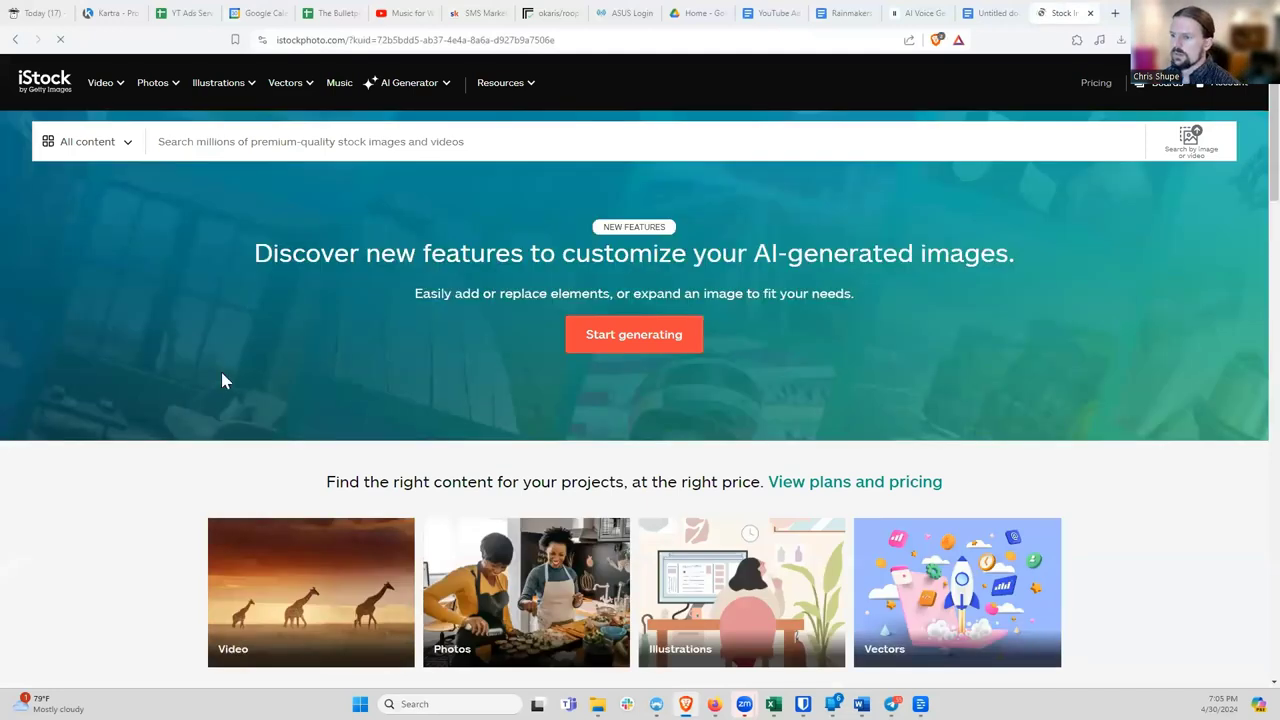
Step: Search iStock's video collection for "frustrated person on a computer"
scroll(220, 380, "down", 1)
scroll(220, 385, "up", 1)
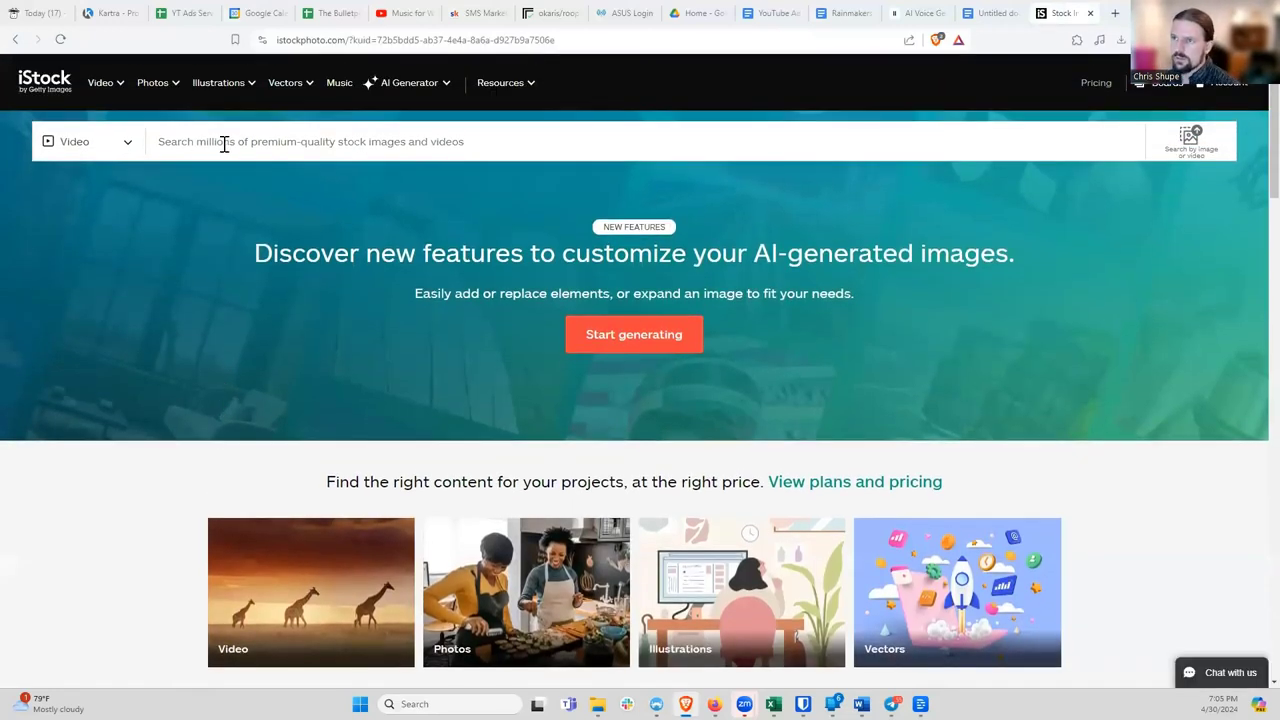
left_click(221, 141)
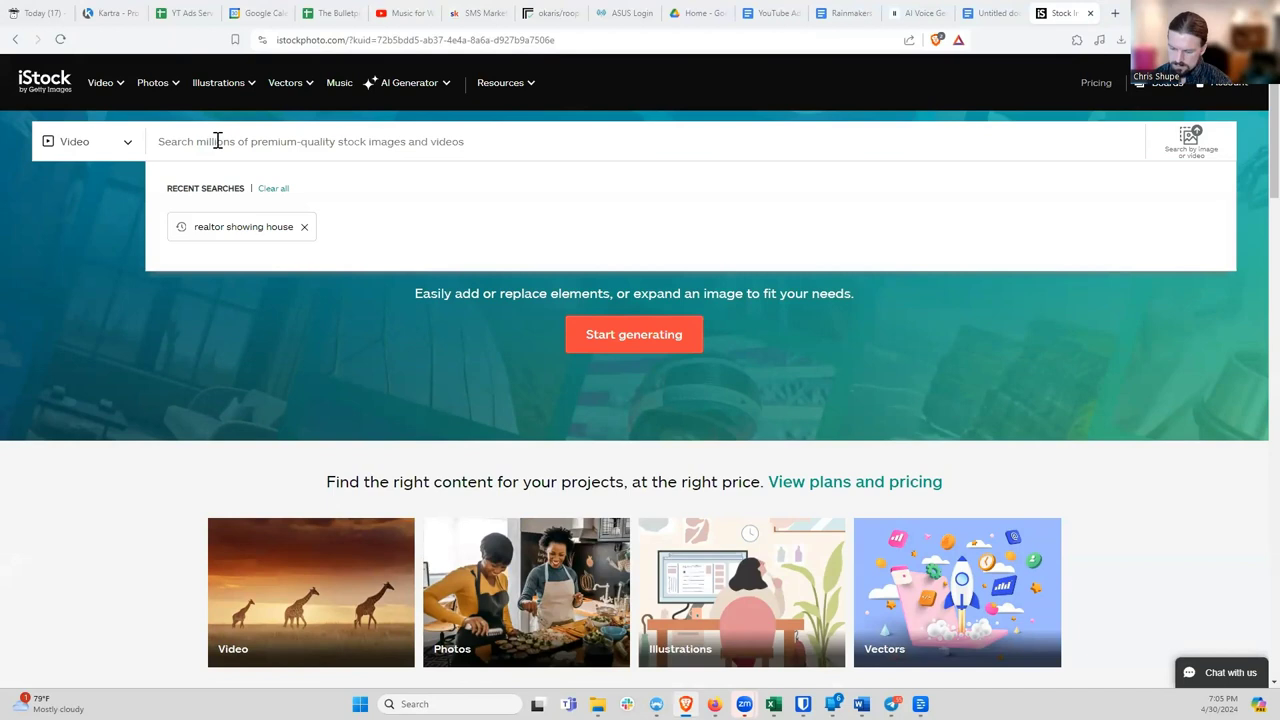
type("frustrated person on a computer")
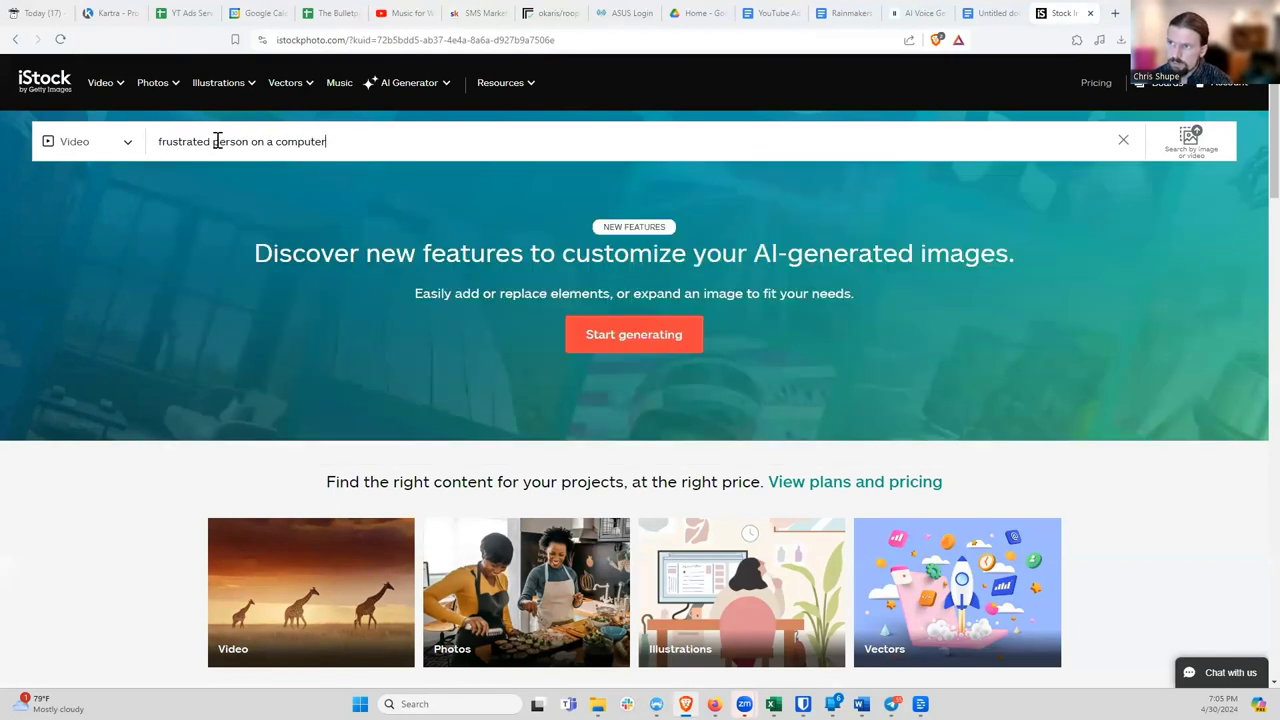
key("Return")
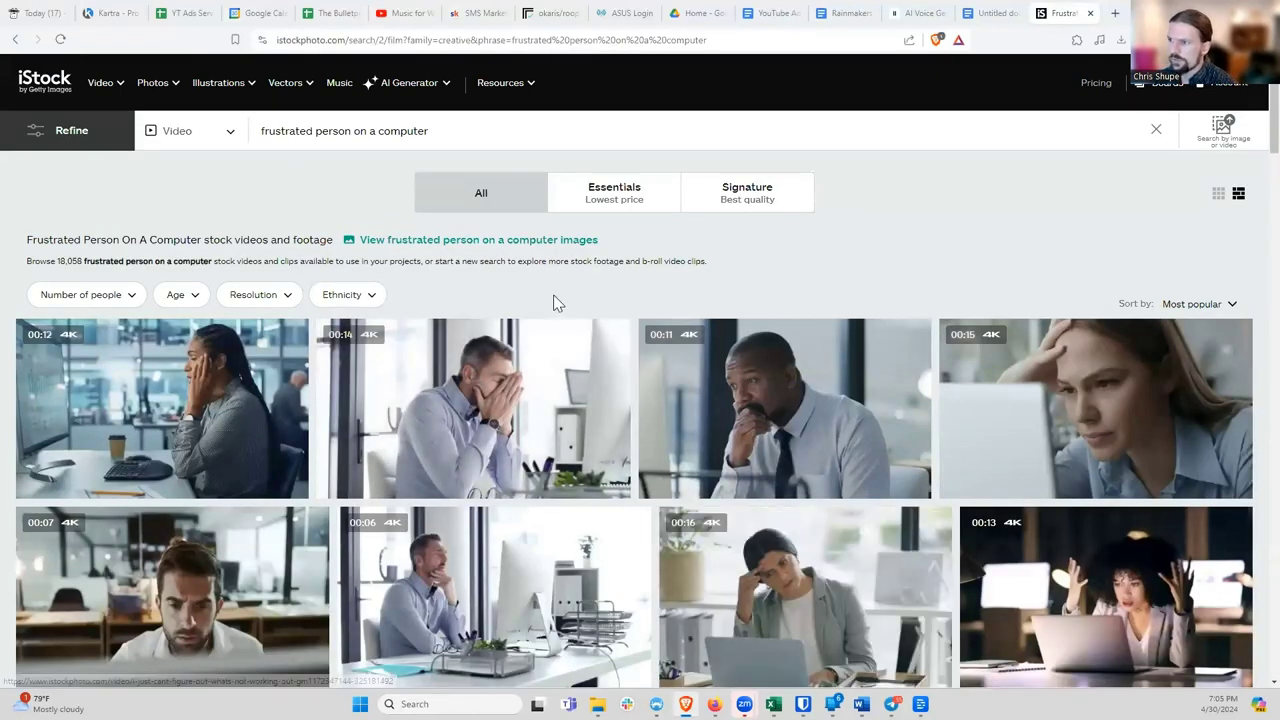
Step: Browse the stock video results, open the clip of the red-haired man yelling at work, and pause its preview
scroll(397, 288, "down", 3)
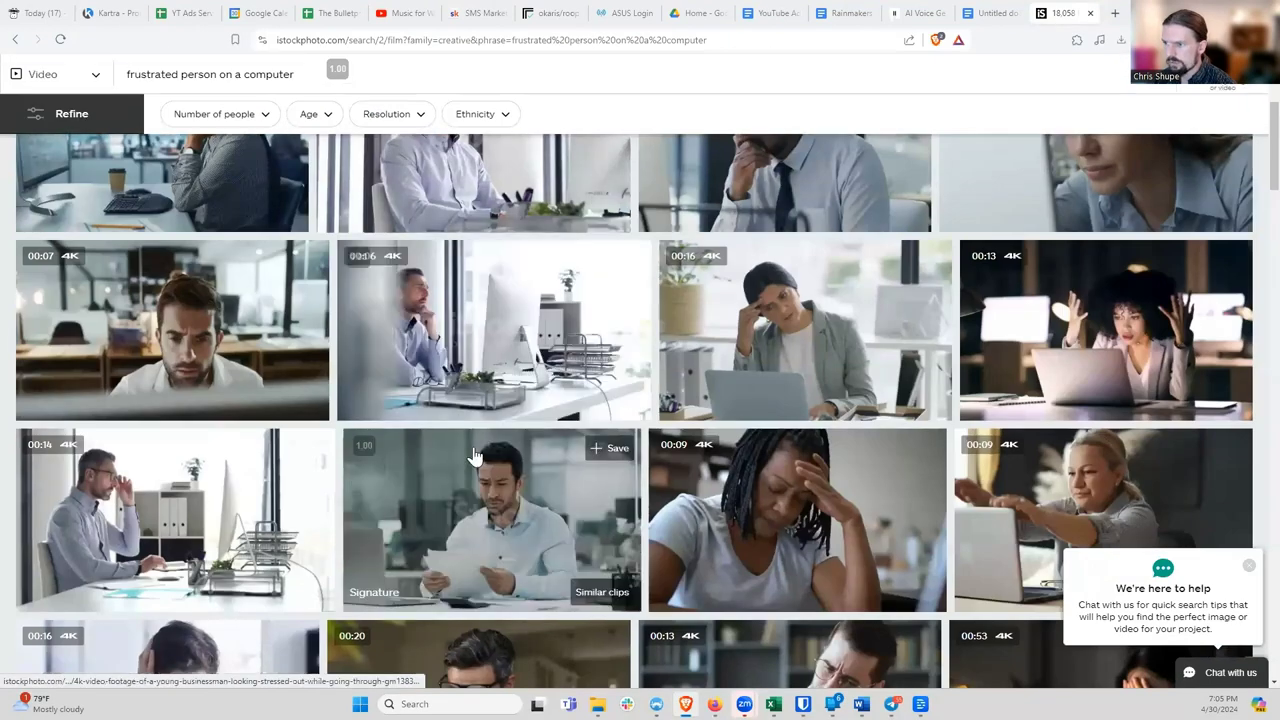
scroll(476, 456, "down", 2)
scroll(476, 456, "down", 1)
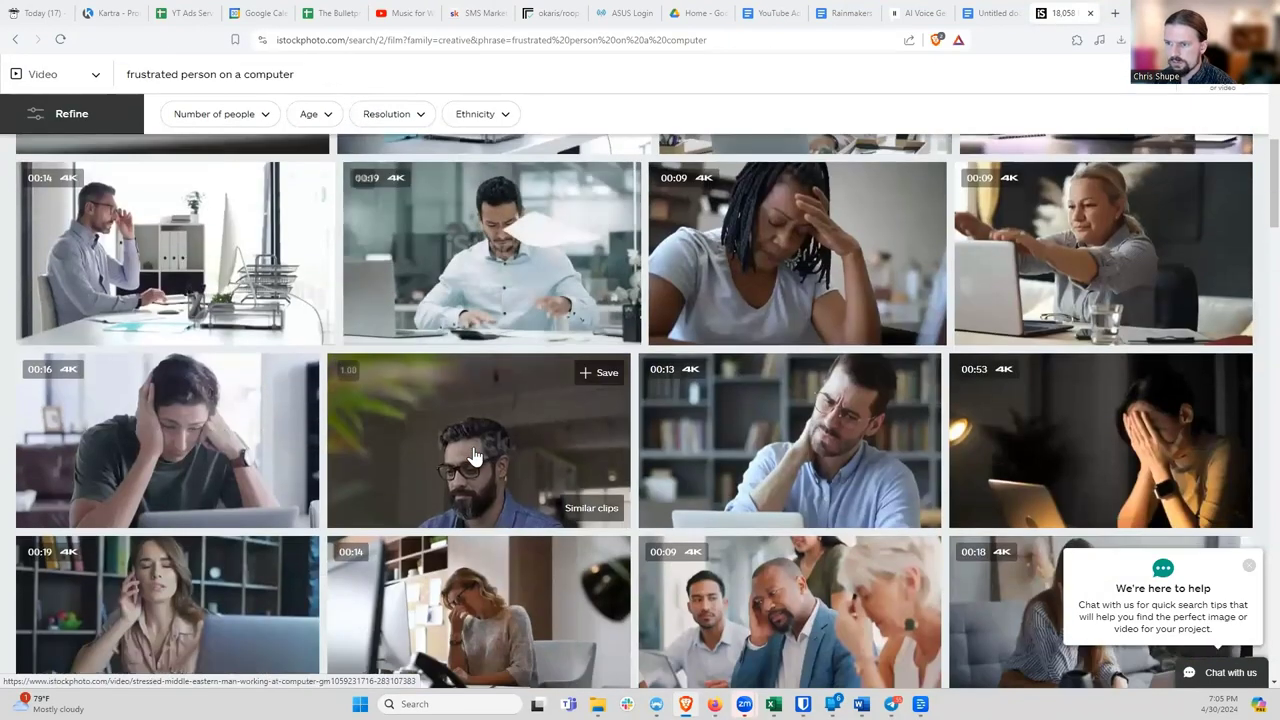
scroll(477, 456, "down", 1)
scroll(476, 456, "down", 2)
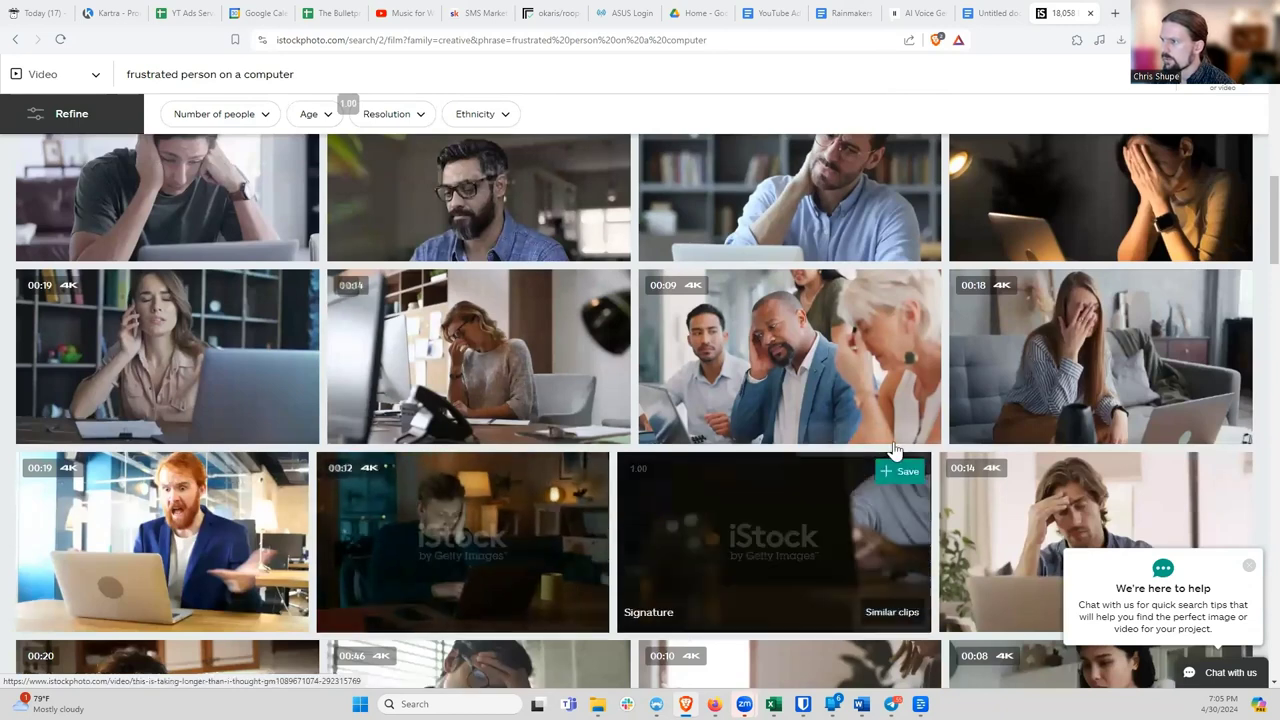
scroll(962, 570, "down", 1)
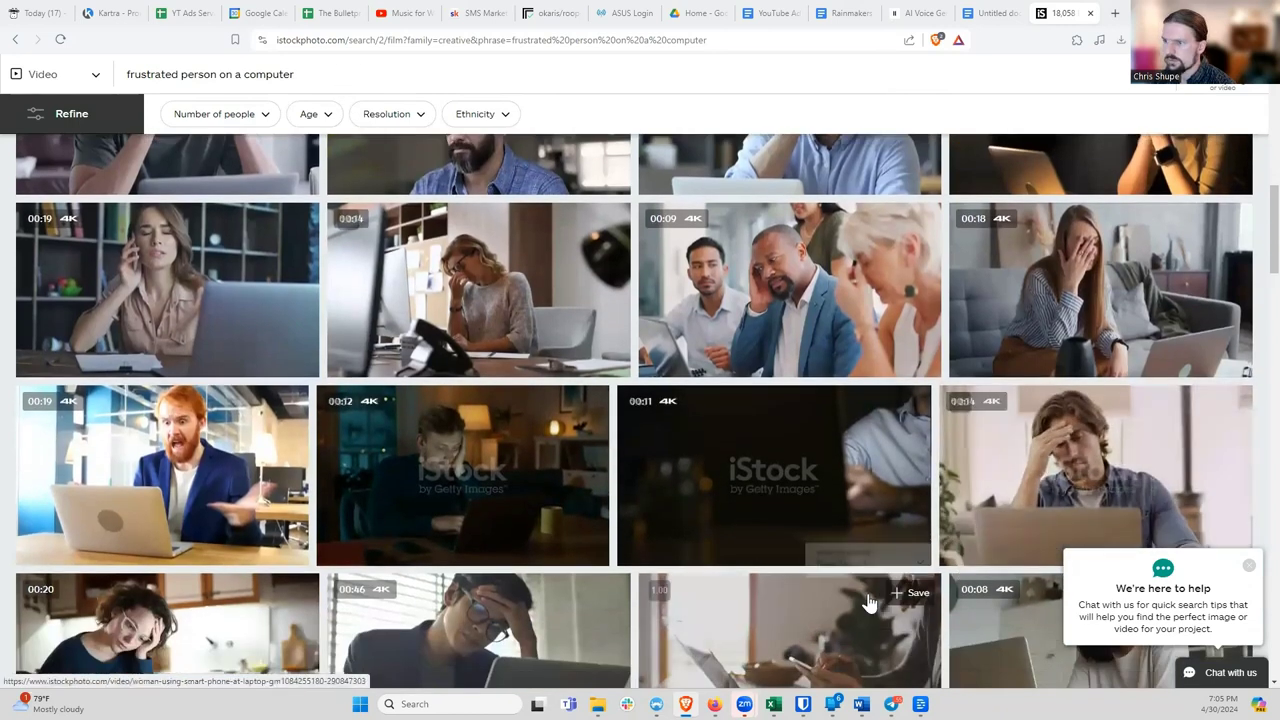
scroll(232, 522, "down", 1)
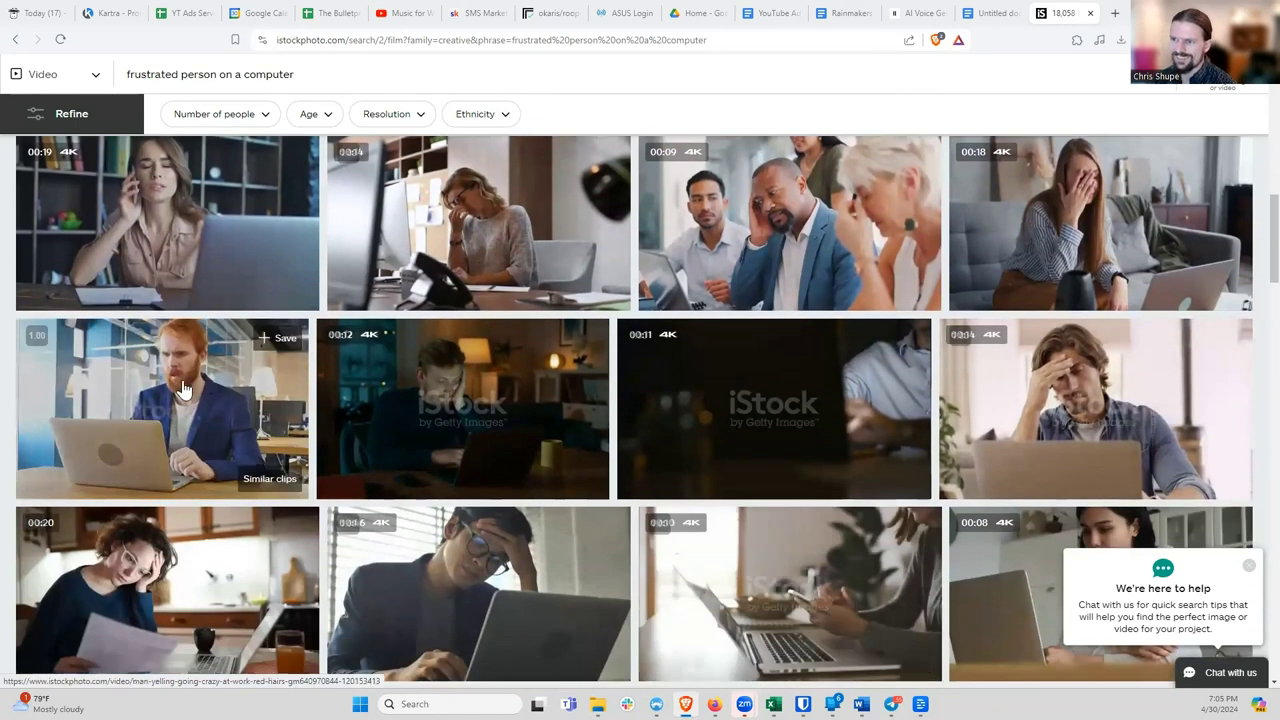
left_click(212, 401)
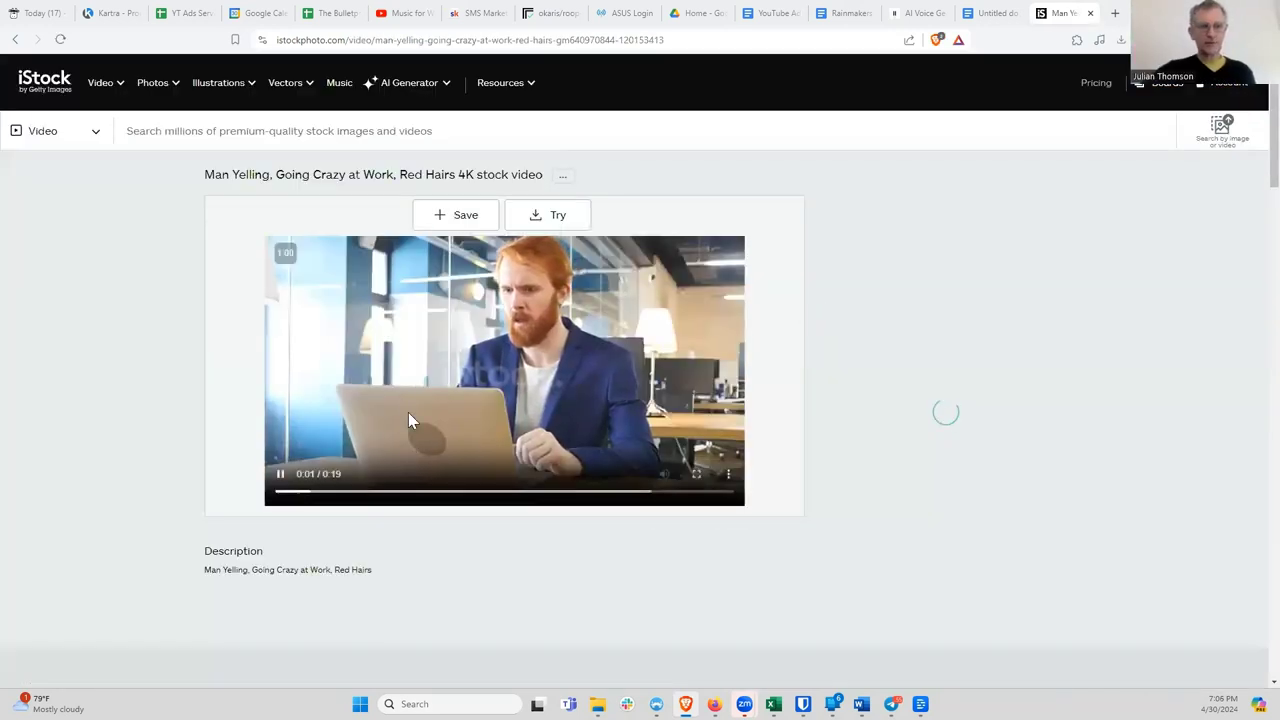
left_click(280, 474)
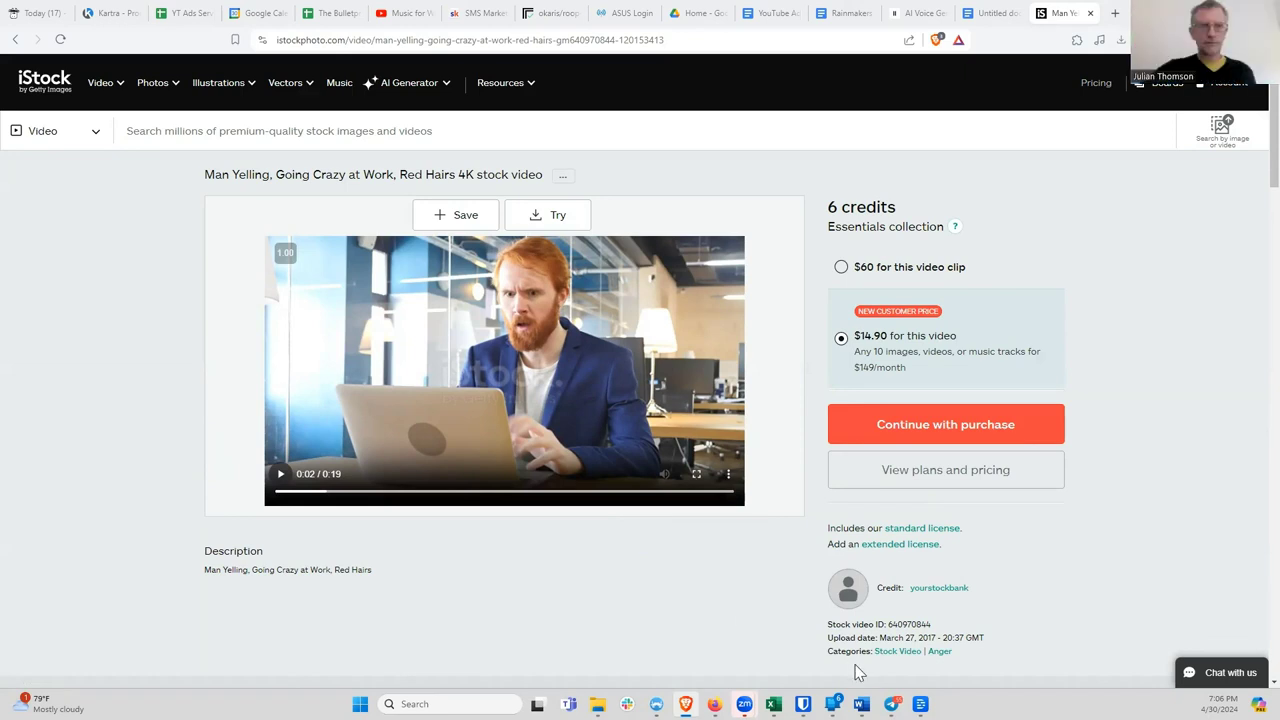
Step: Switch to Descript and search its stock video library for "frustrated person on computer"
left_click(920, 704)
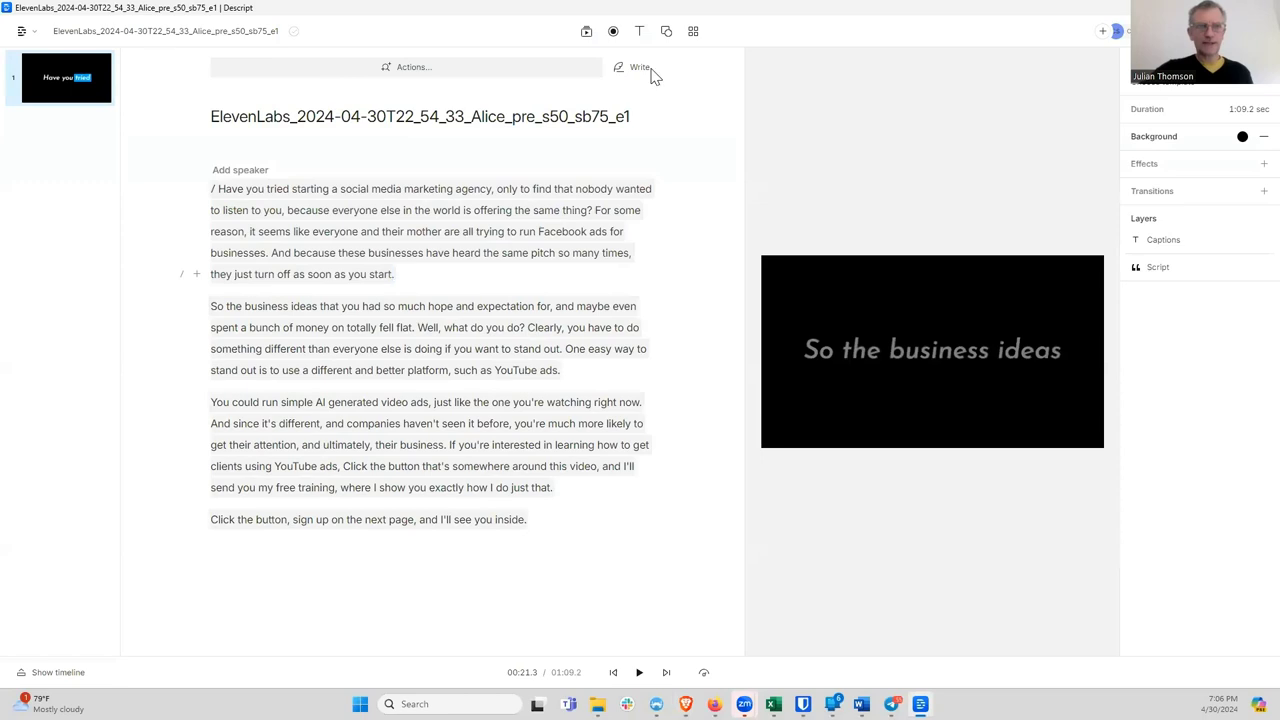
left_click(24, 32)
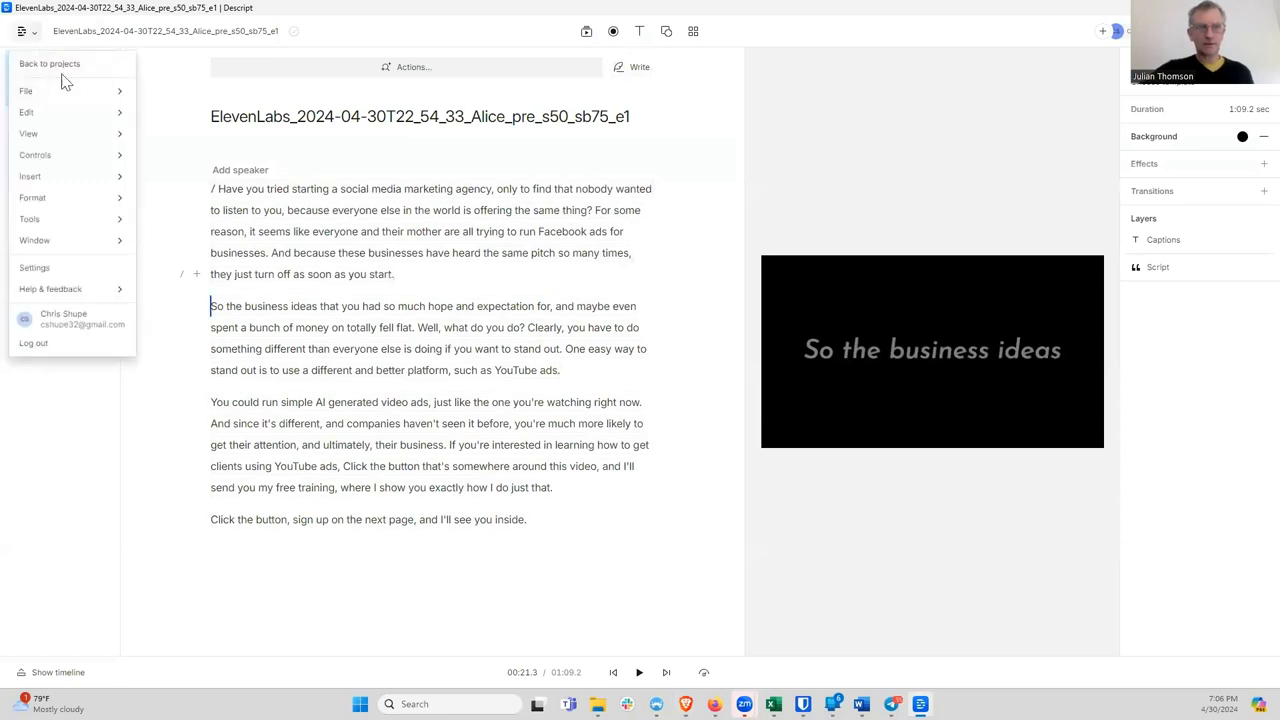
mouse_move(105, 143)
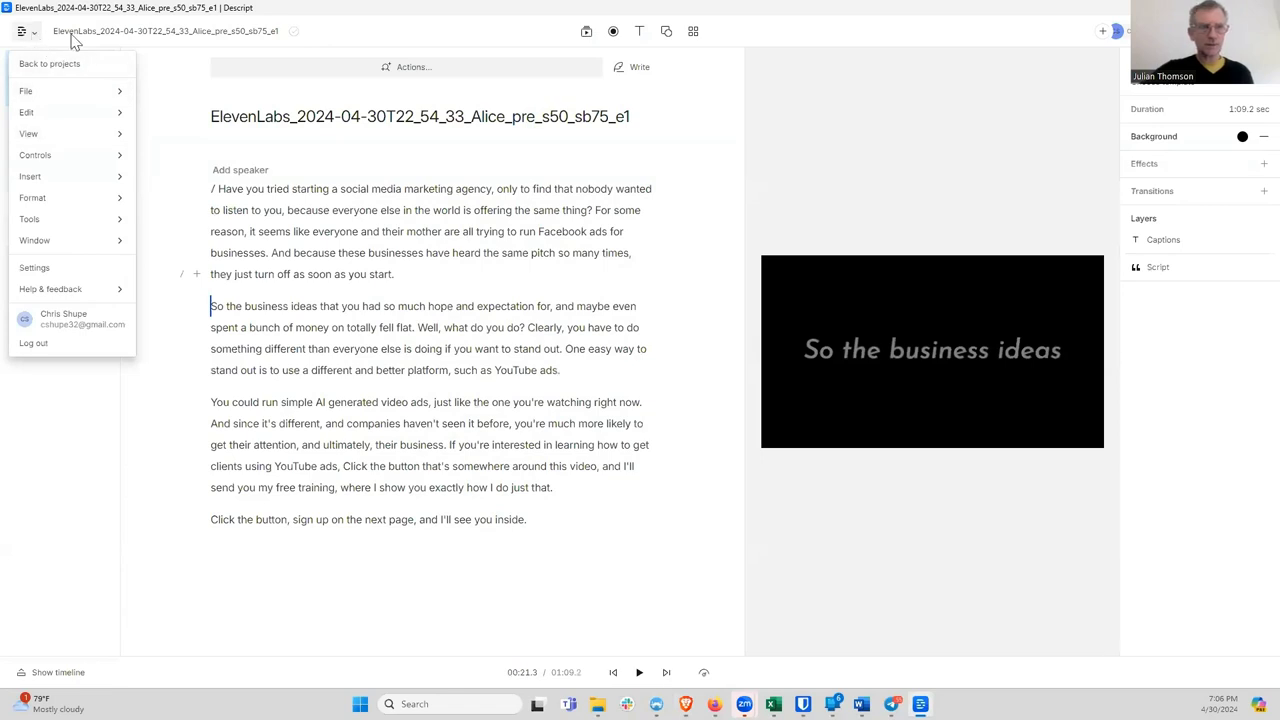
left_click(74, 40)
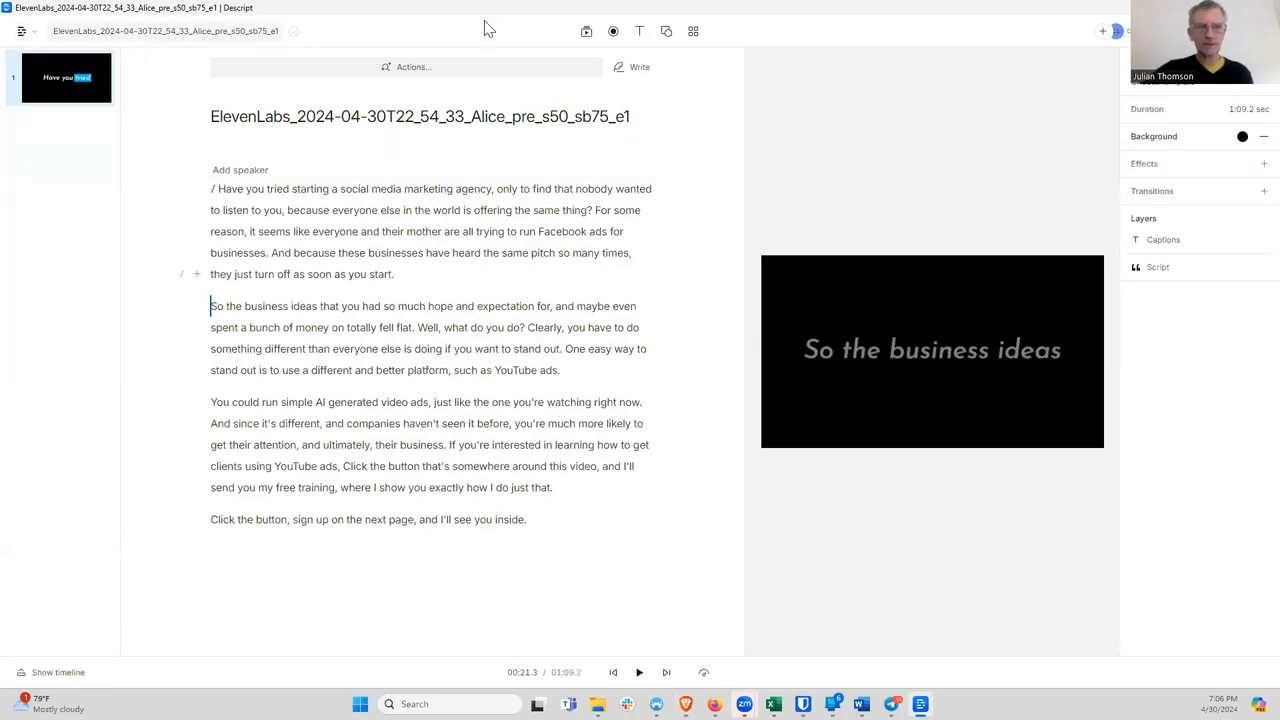
left_click(588, 37)
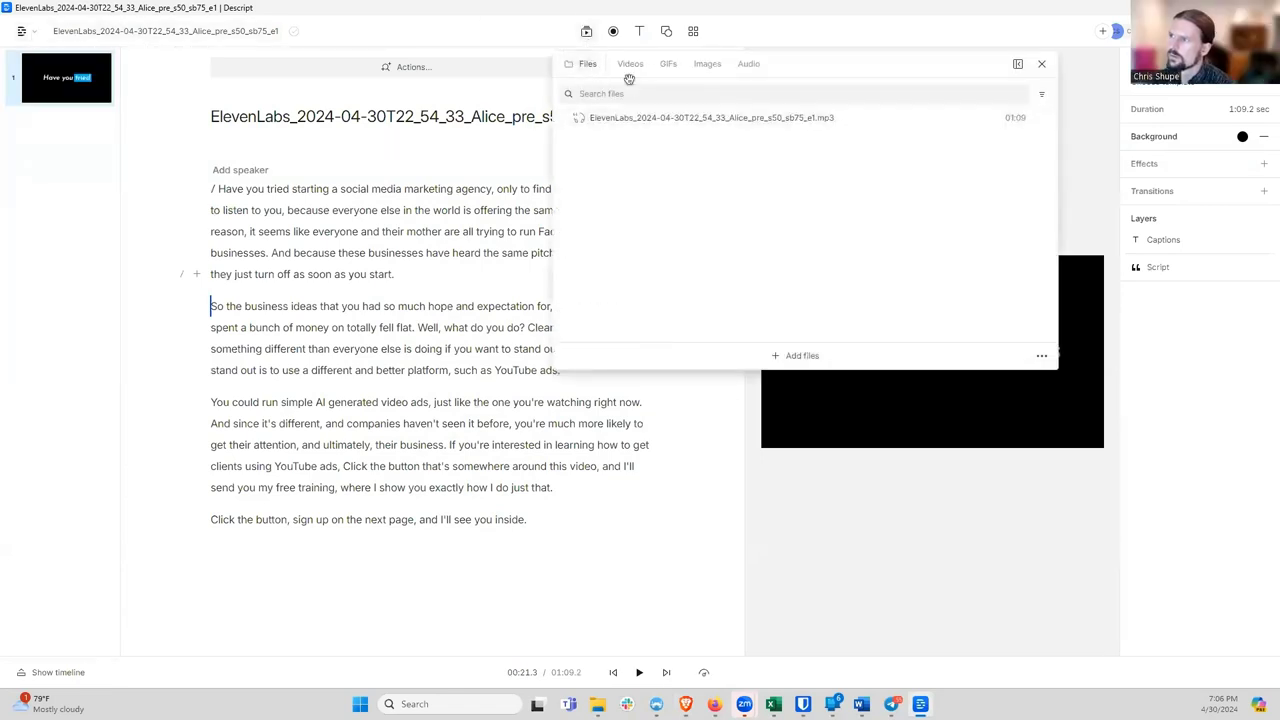
left_click(628, 68)
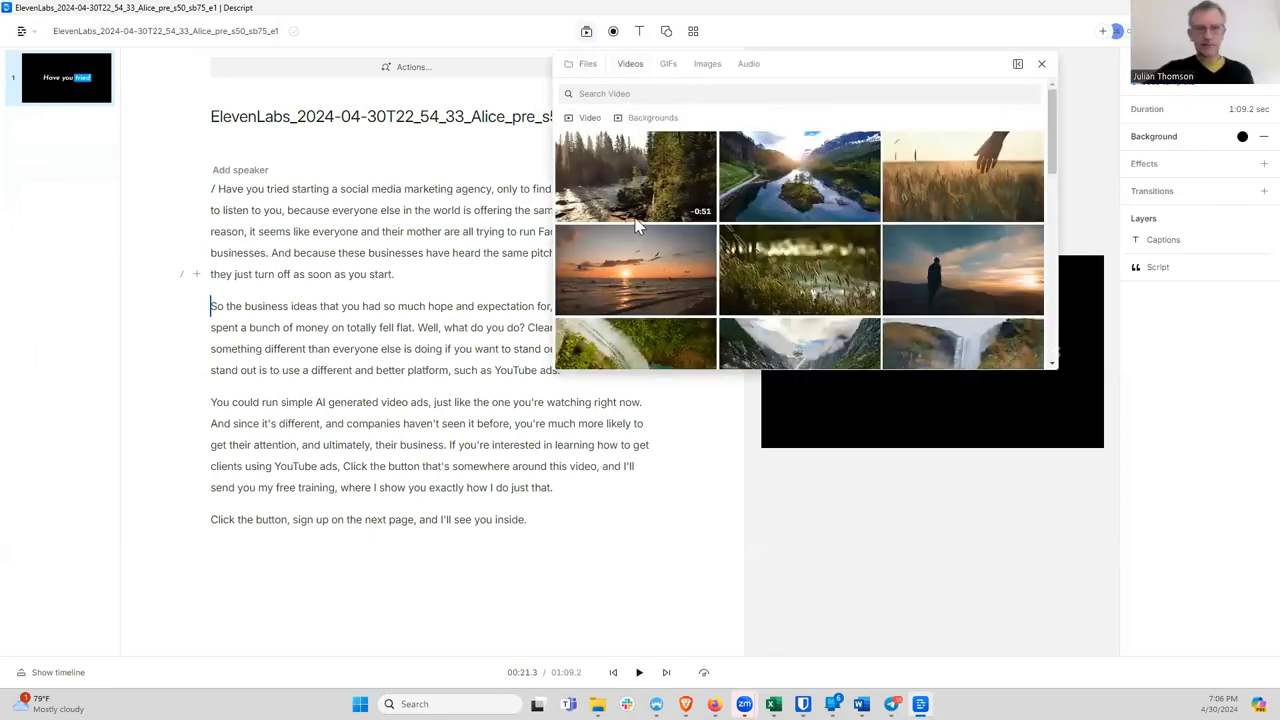
type("frustrated ")
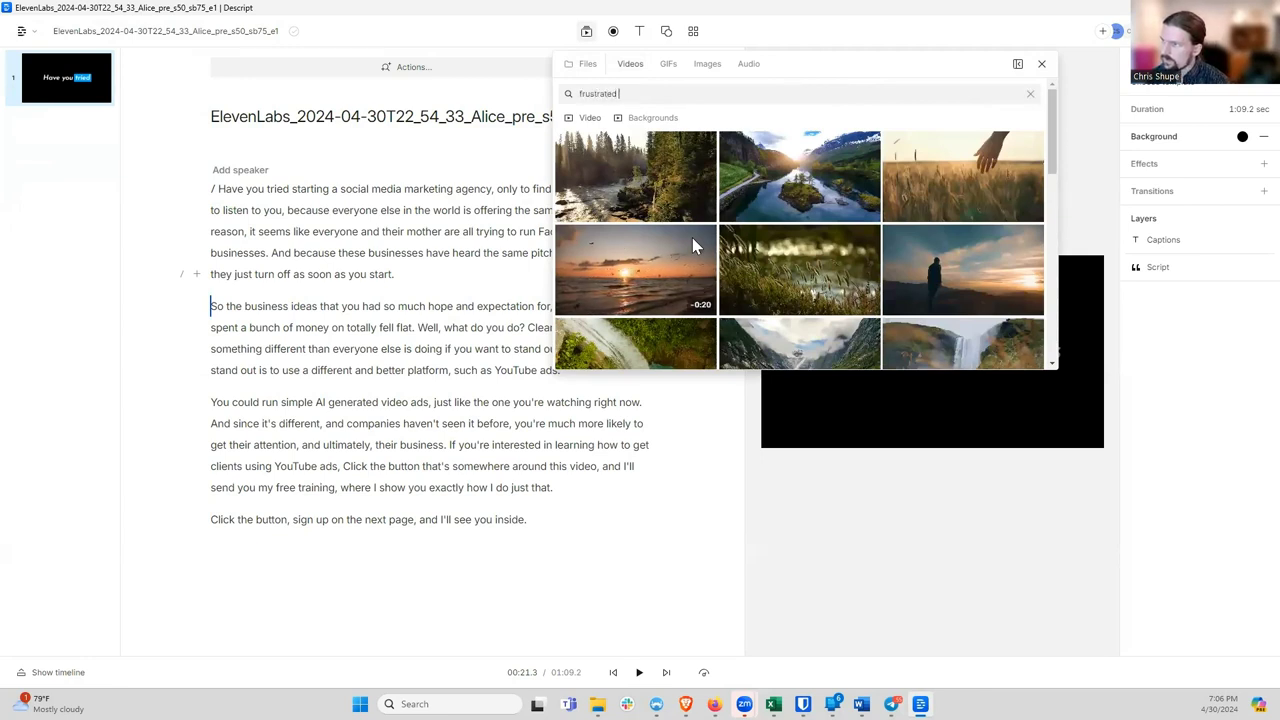
type("person on computer")
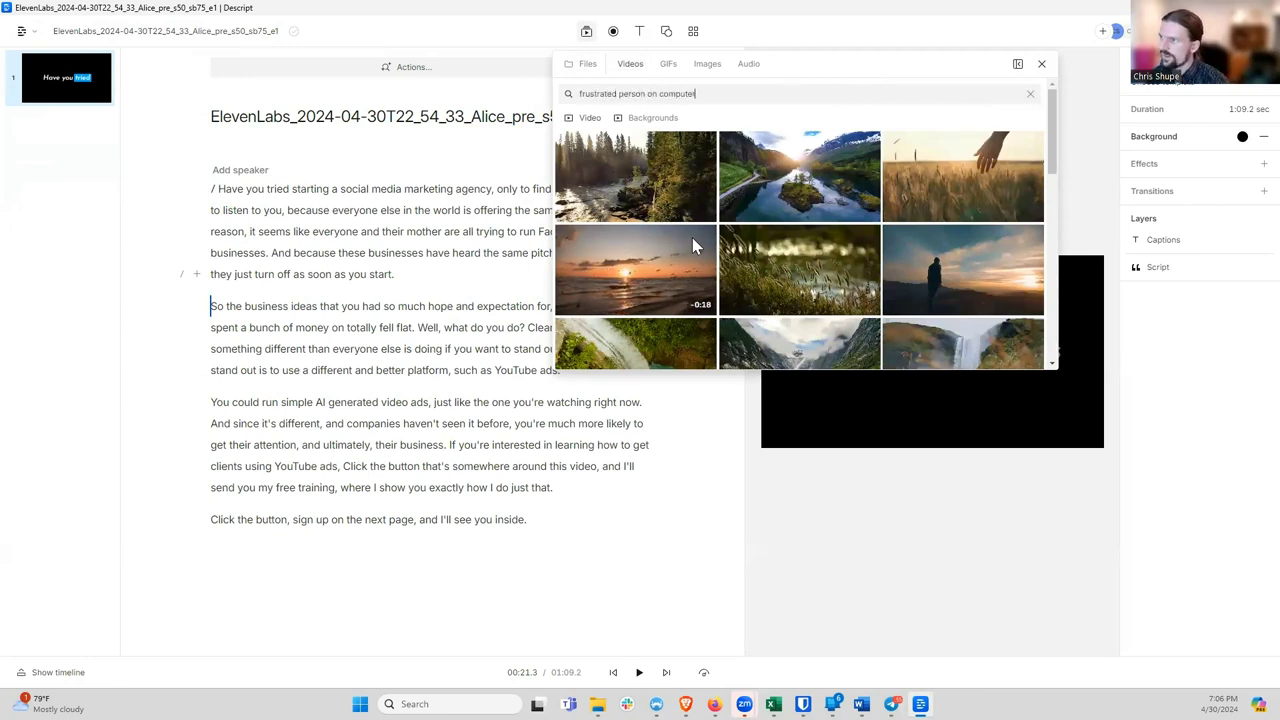
key("Return")
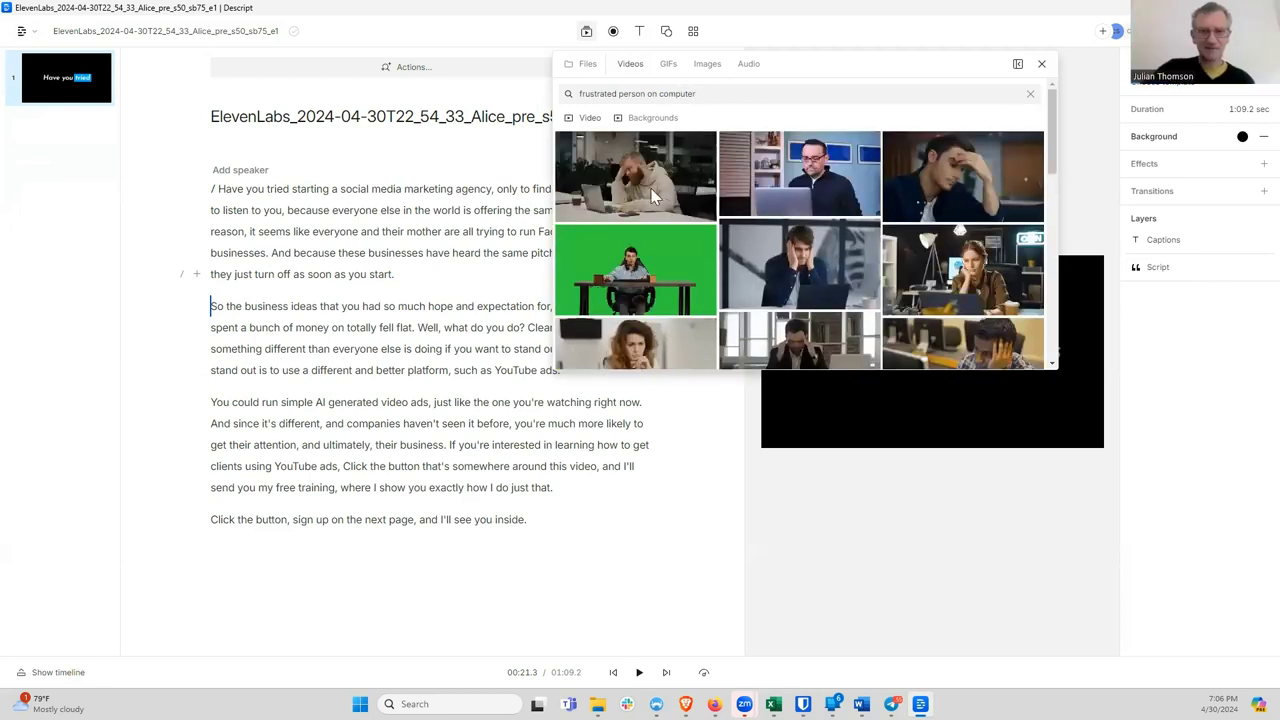
Step: Add the stock clip of the worried curly-haired woman at a laptop and play the composition from the beginning of the script
scroll(651, 196, "down", 1)
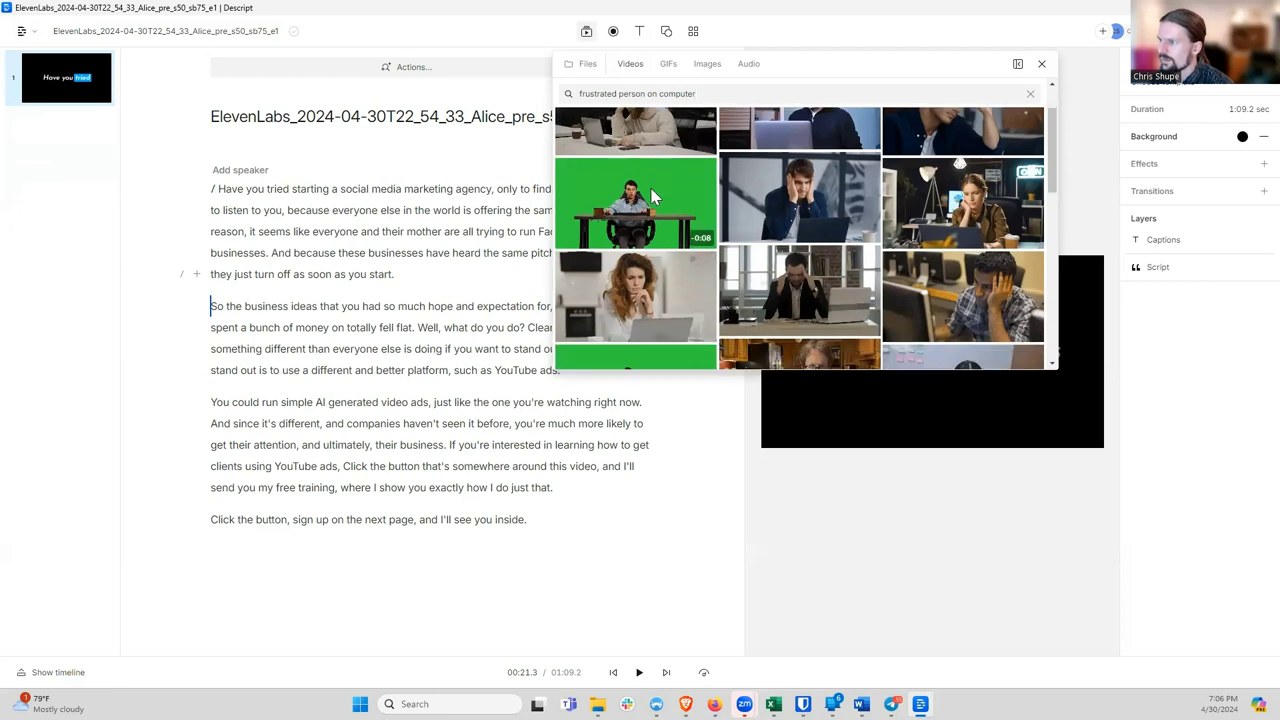
left_click(780, 312)
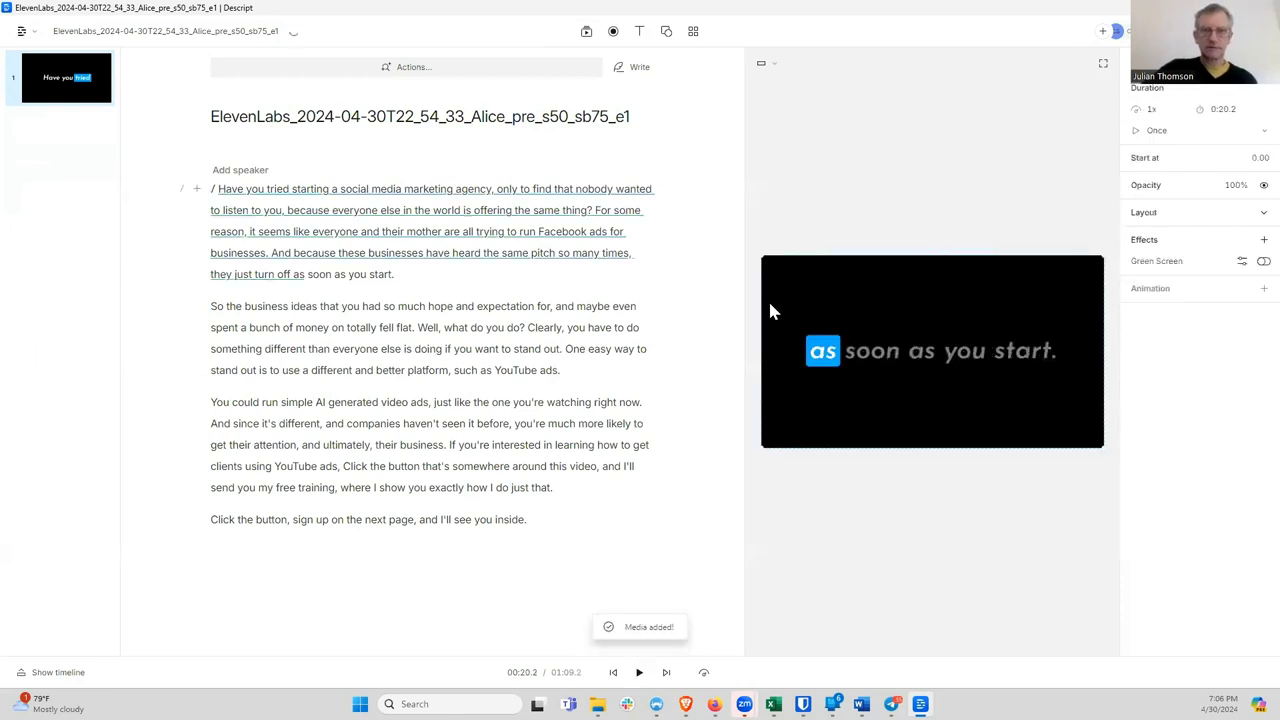
left_click(219, 193)
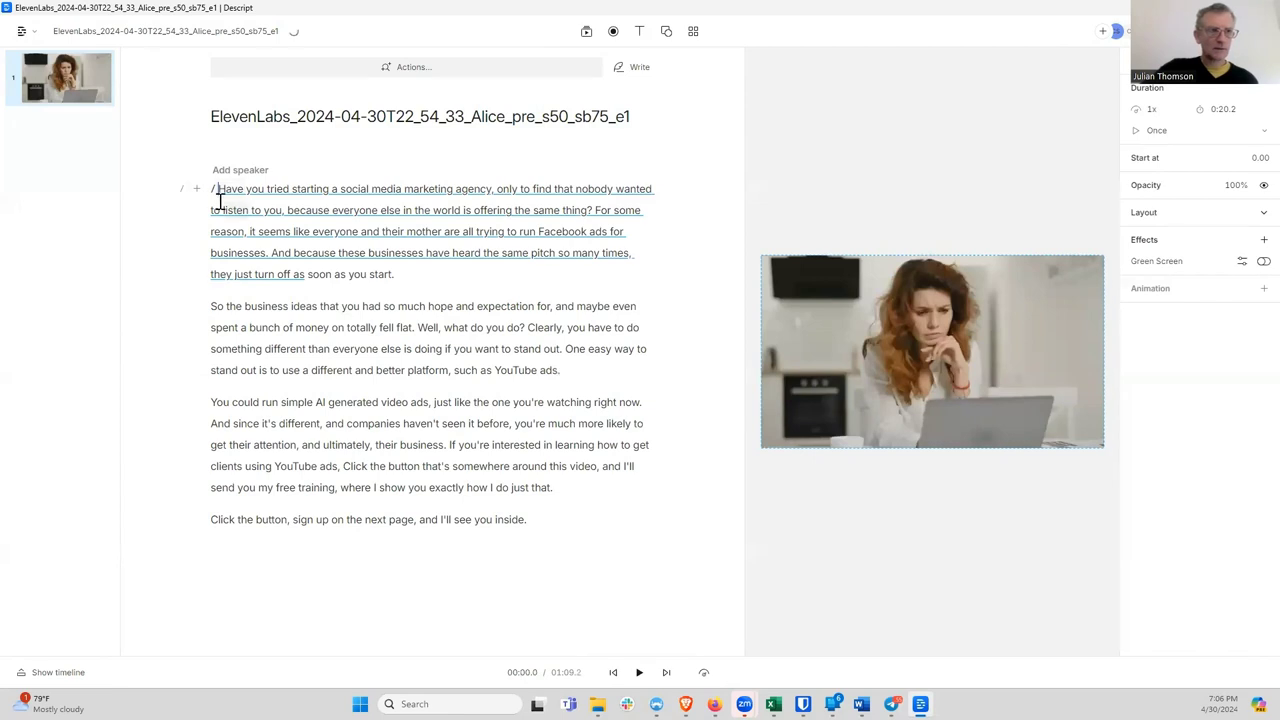
left_click(642, 678)
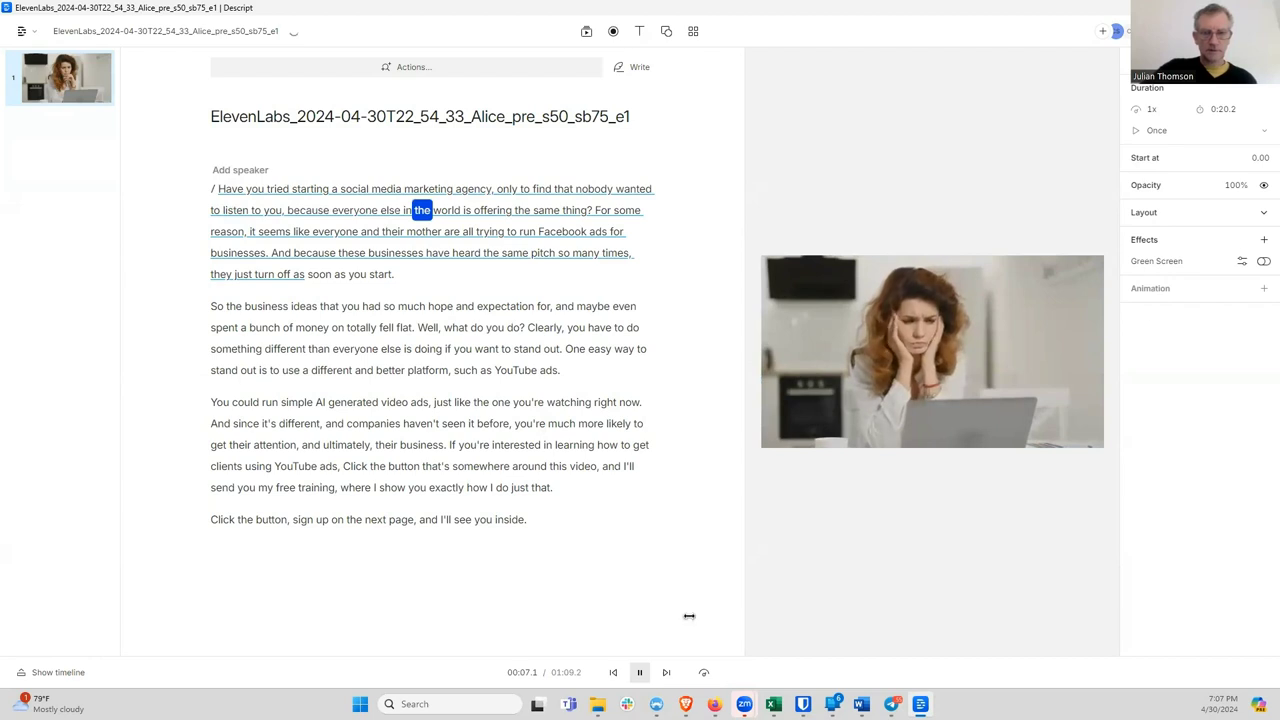
Step: Stop playback and send the woman's clip to the back of the layer order, behind the captions
left_click(993, 345)
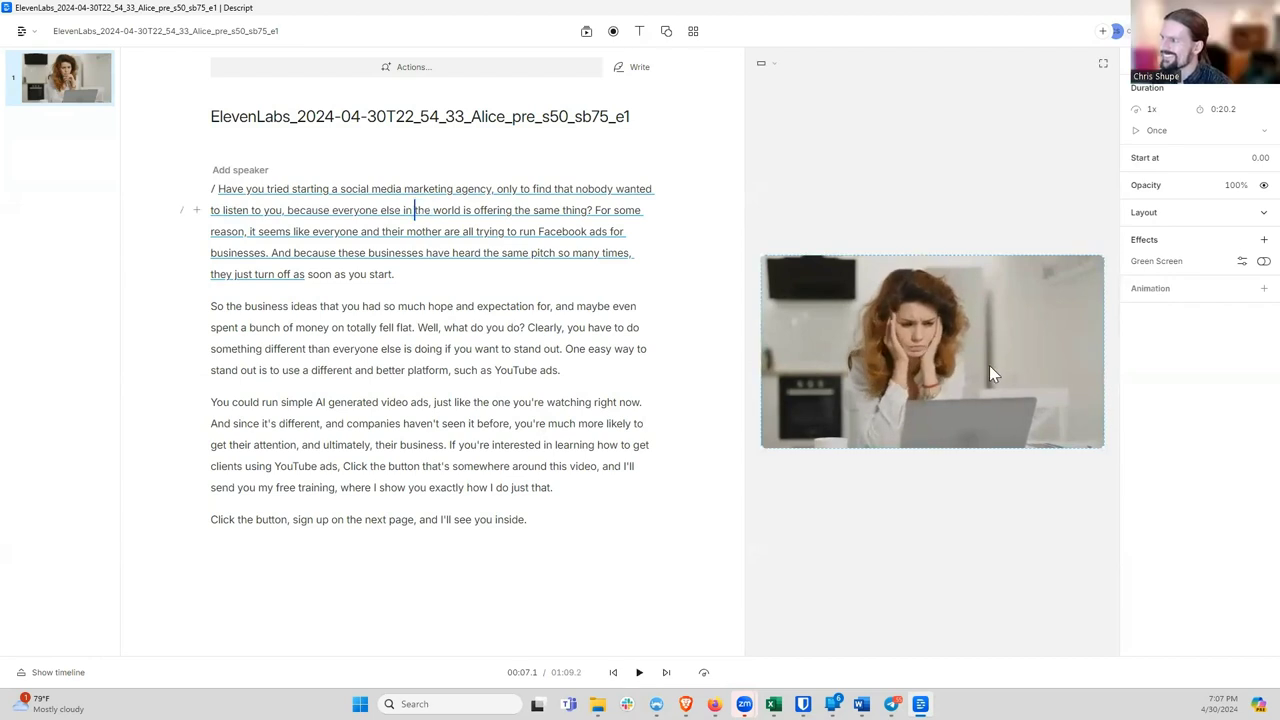
right_click(993, 358)
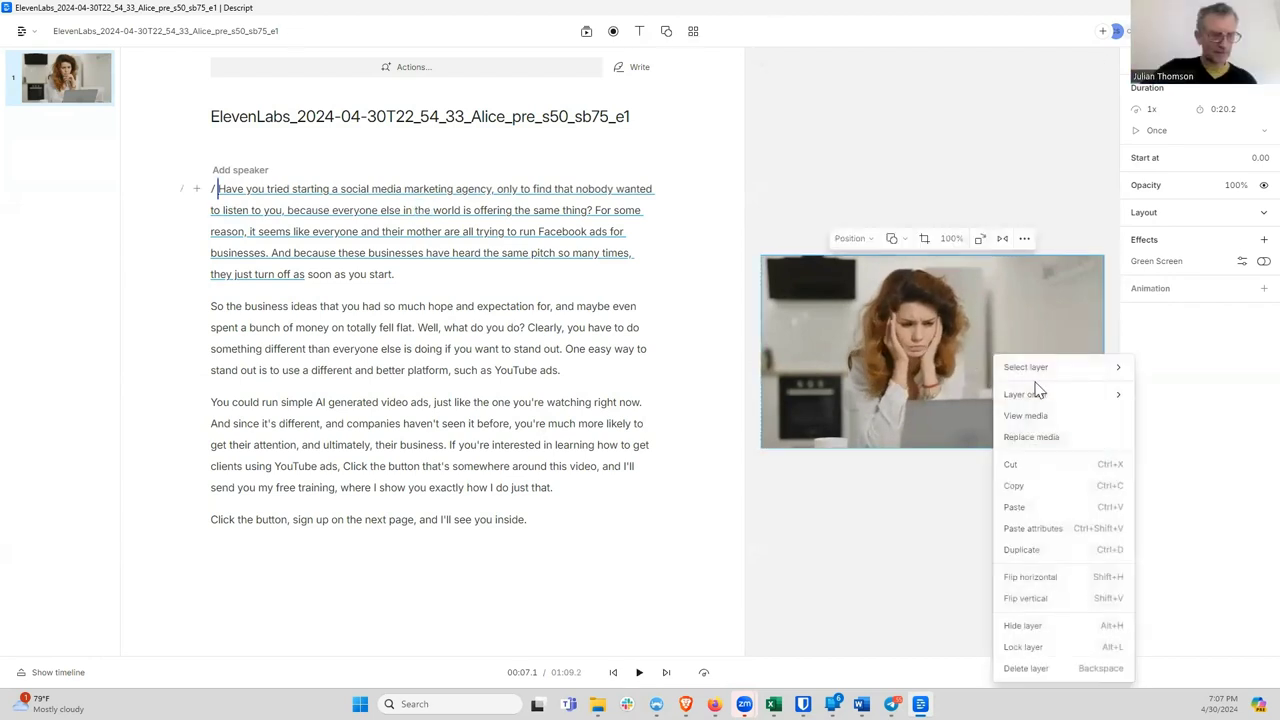
mouse_move(1036, 394)
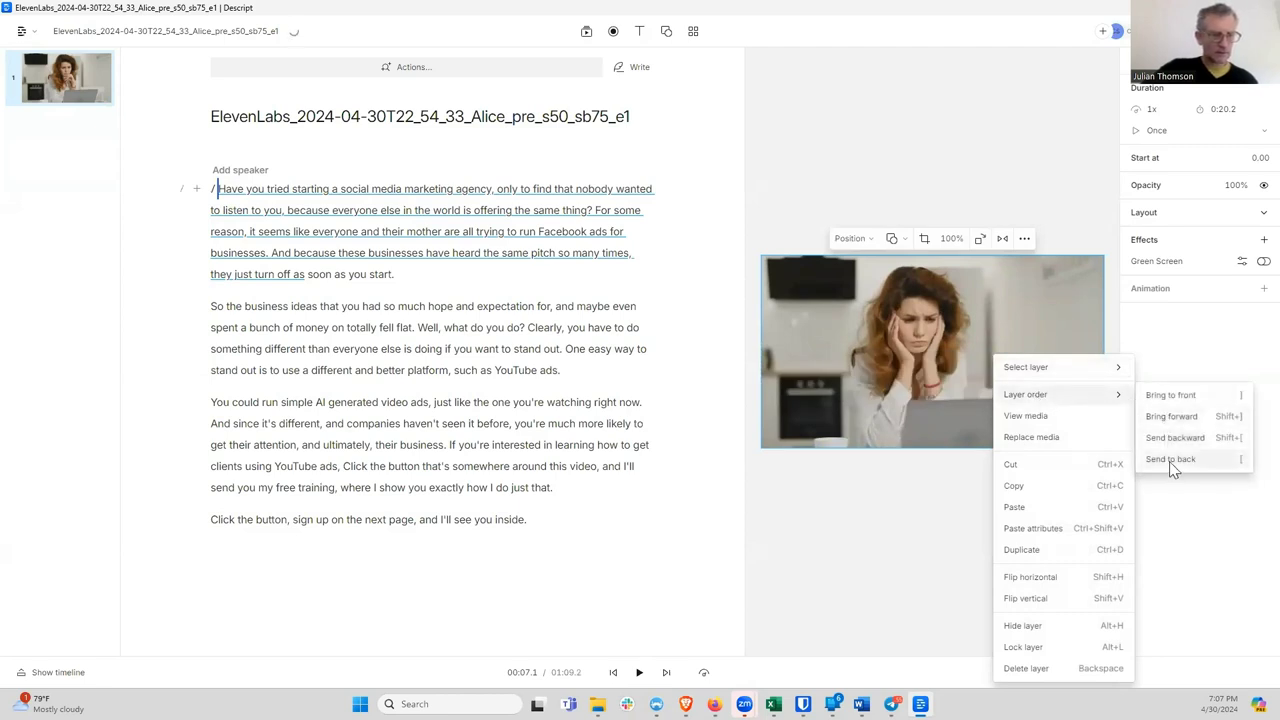
left_click(961, 370)
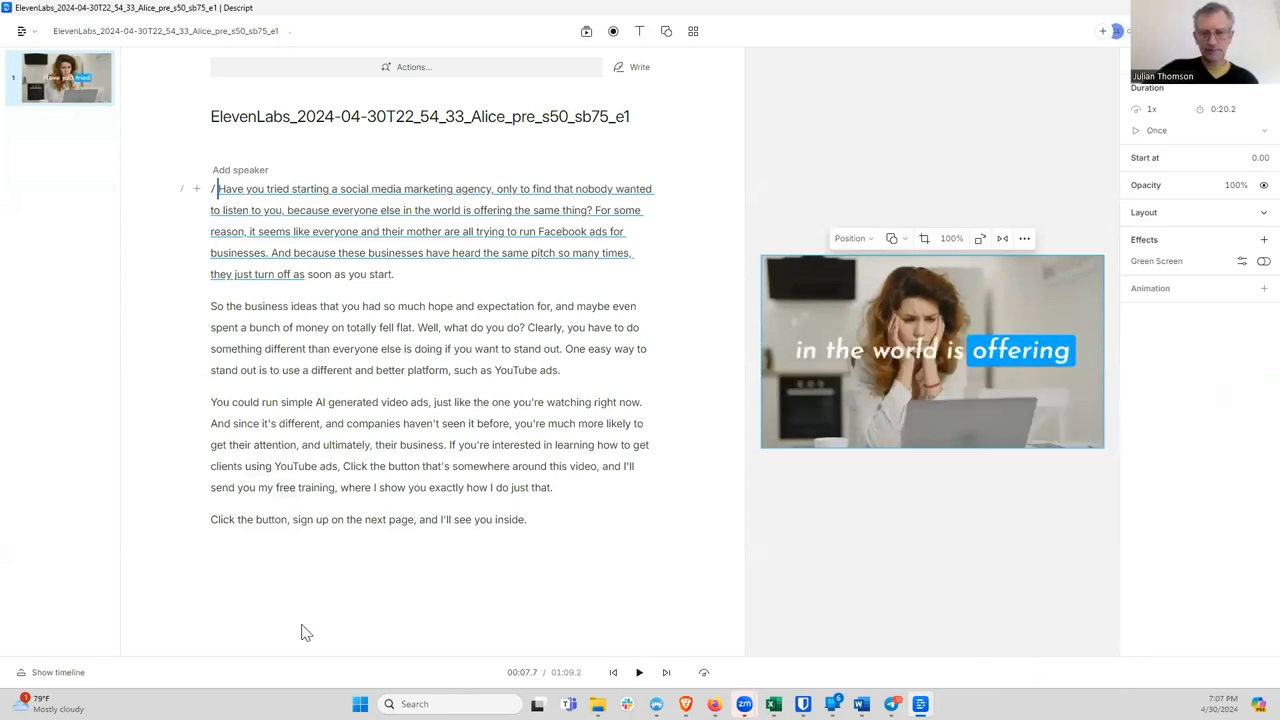
Step: Show the timeline, play the captioned ad from the beginning to check the clip, and pause it
left_click(50, 672)
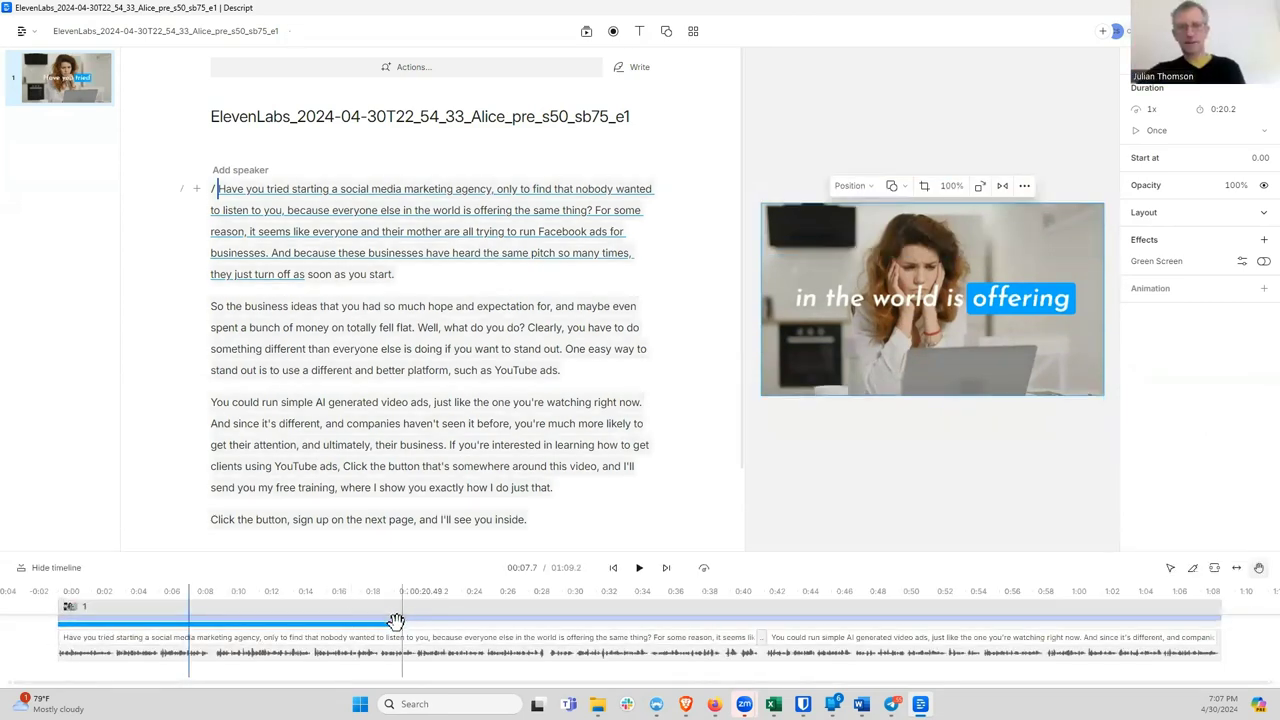
scroll(388, 623, "right", 1)
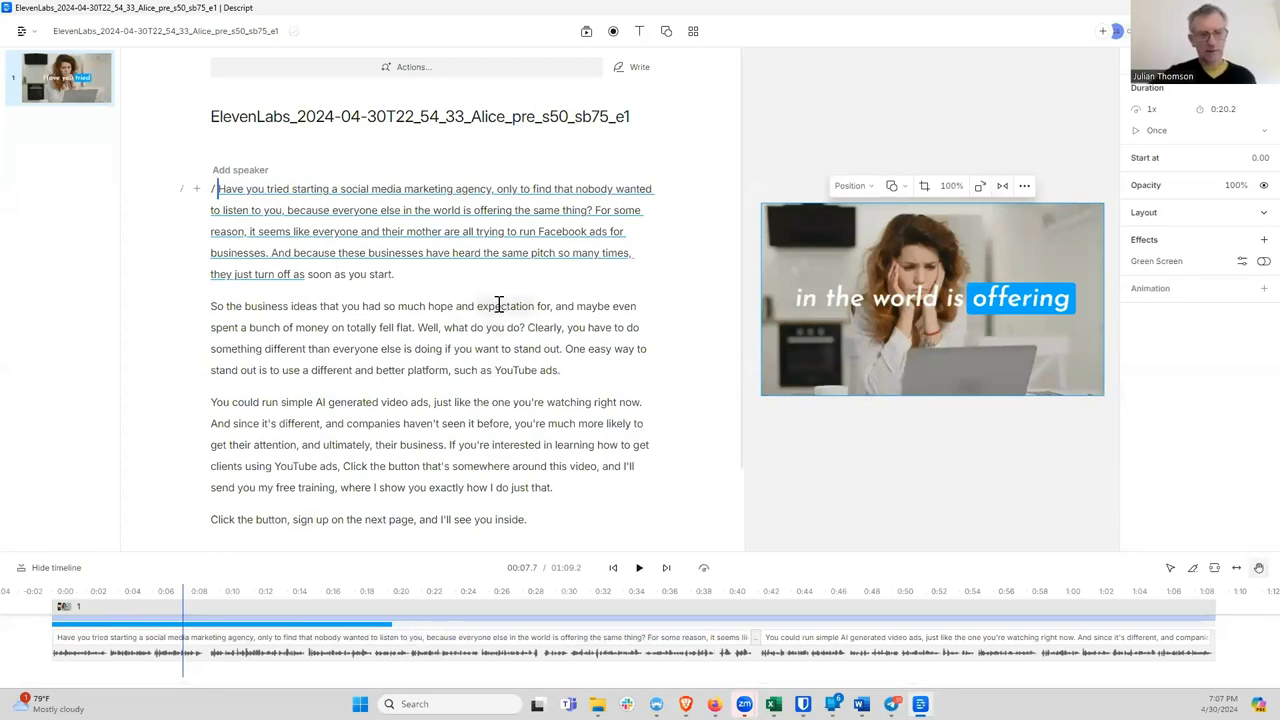
left_click(220, 189)
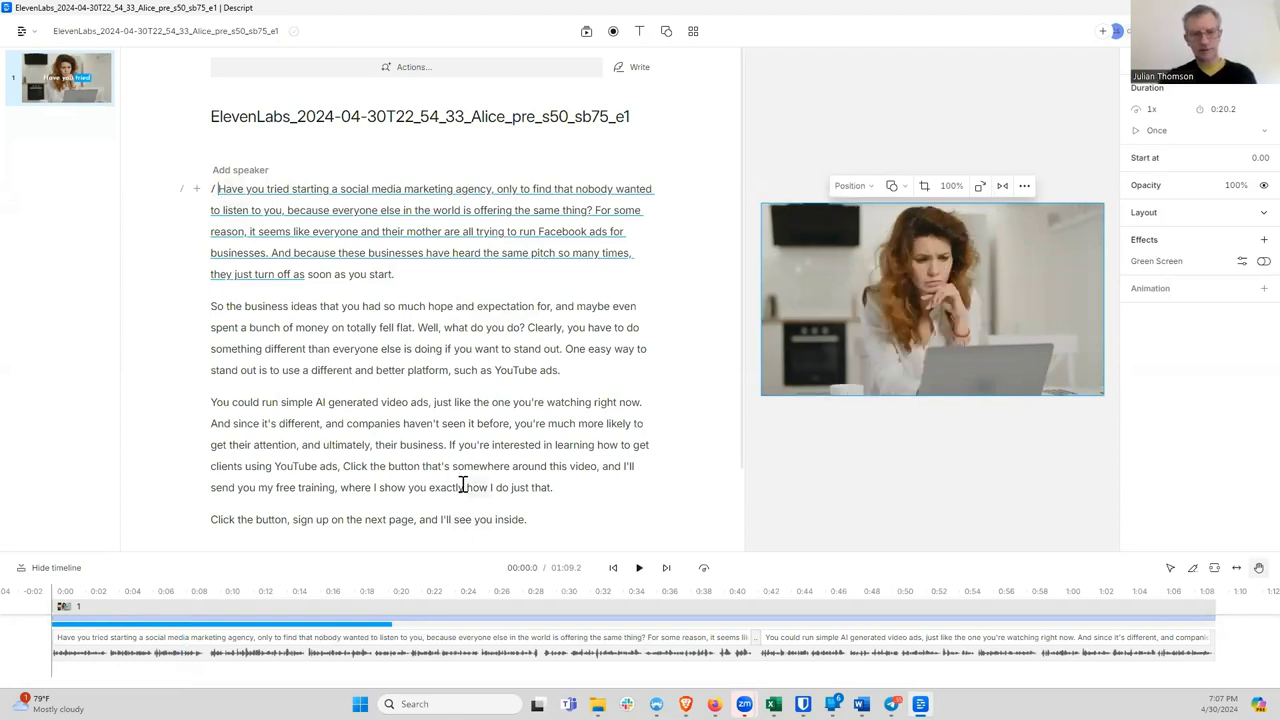
left_click(639, 568)
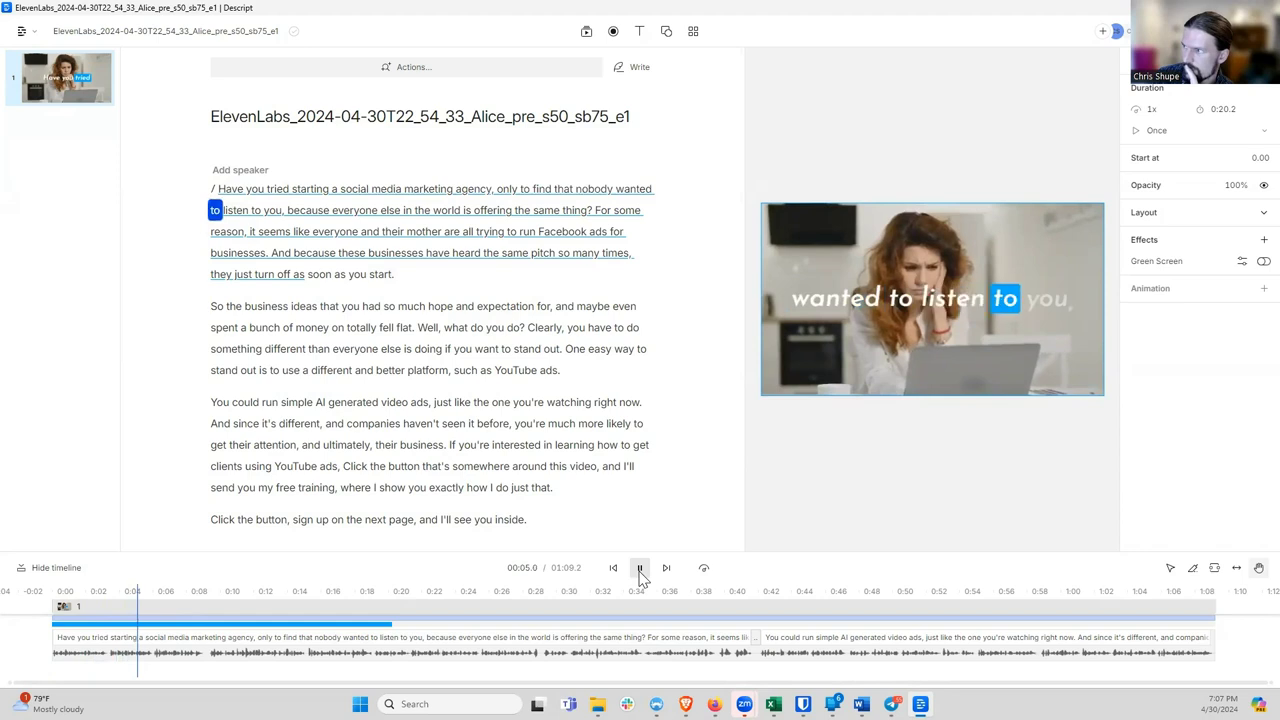
left_click(639, 567)
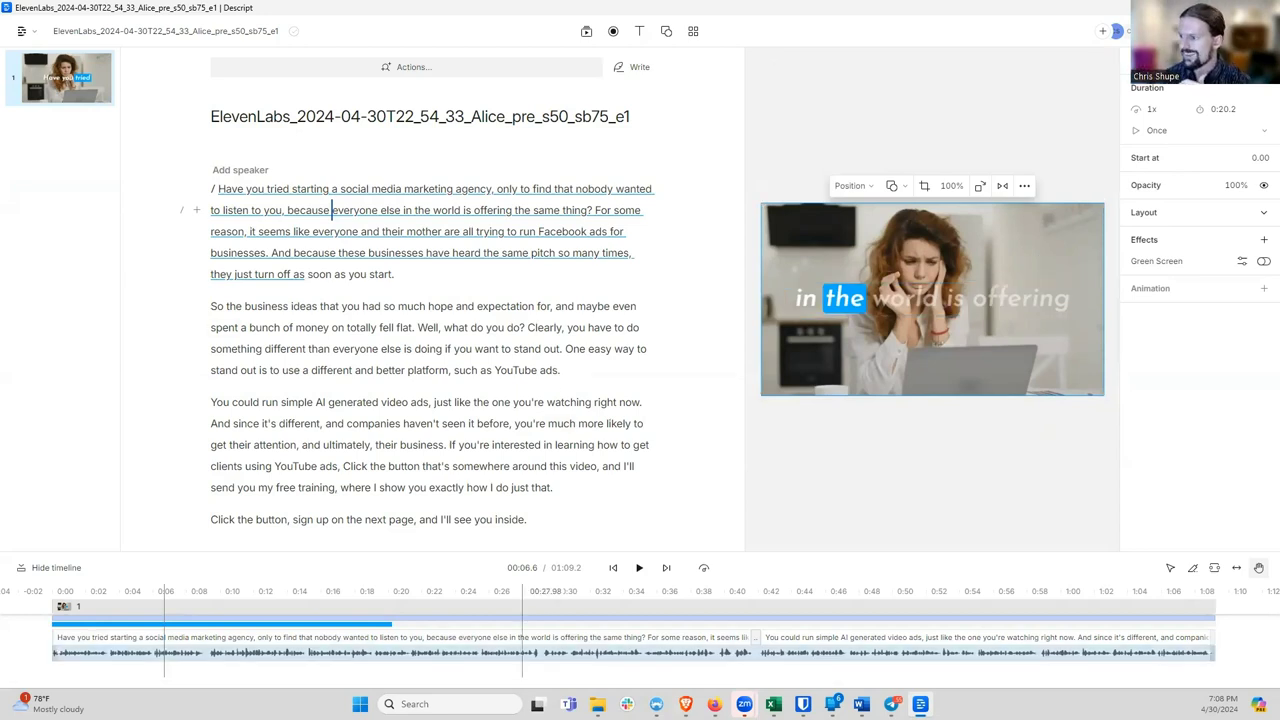
Step: Switch to the browser and examine the input settings and output video of the roop-t4 model on Replicate
key("alt+Tab")
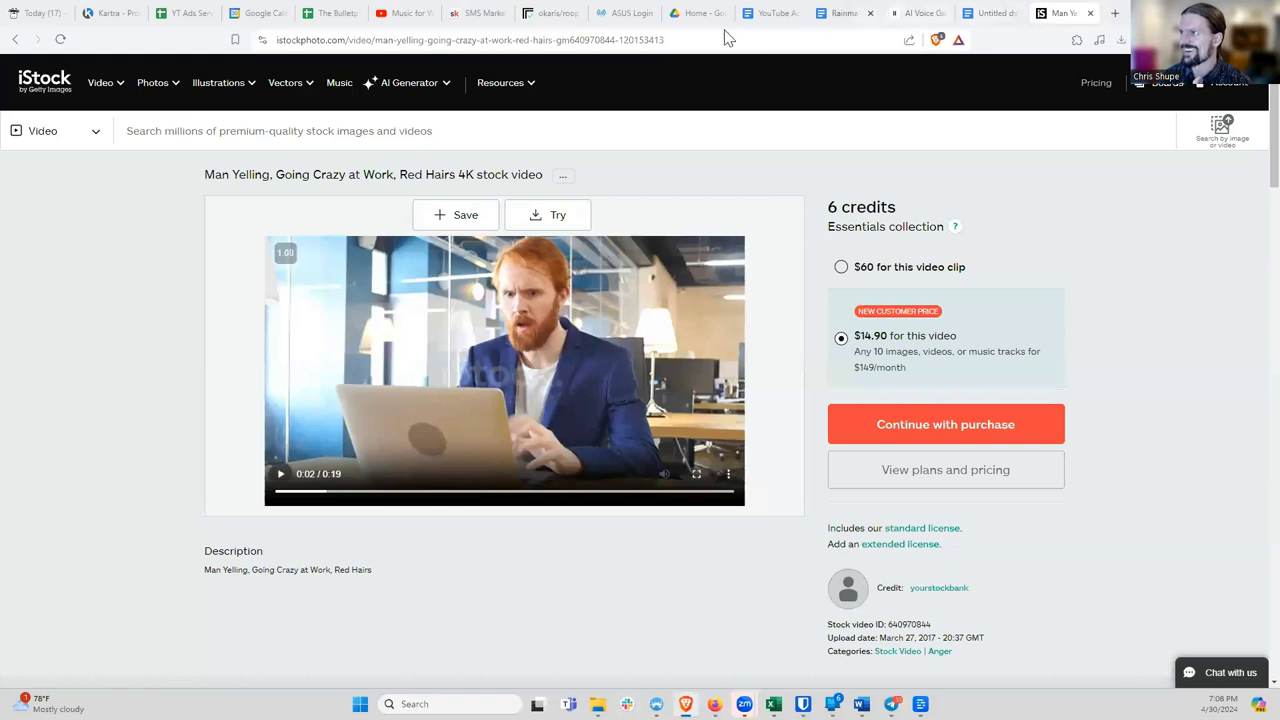
left_click(549, 20)
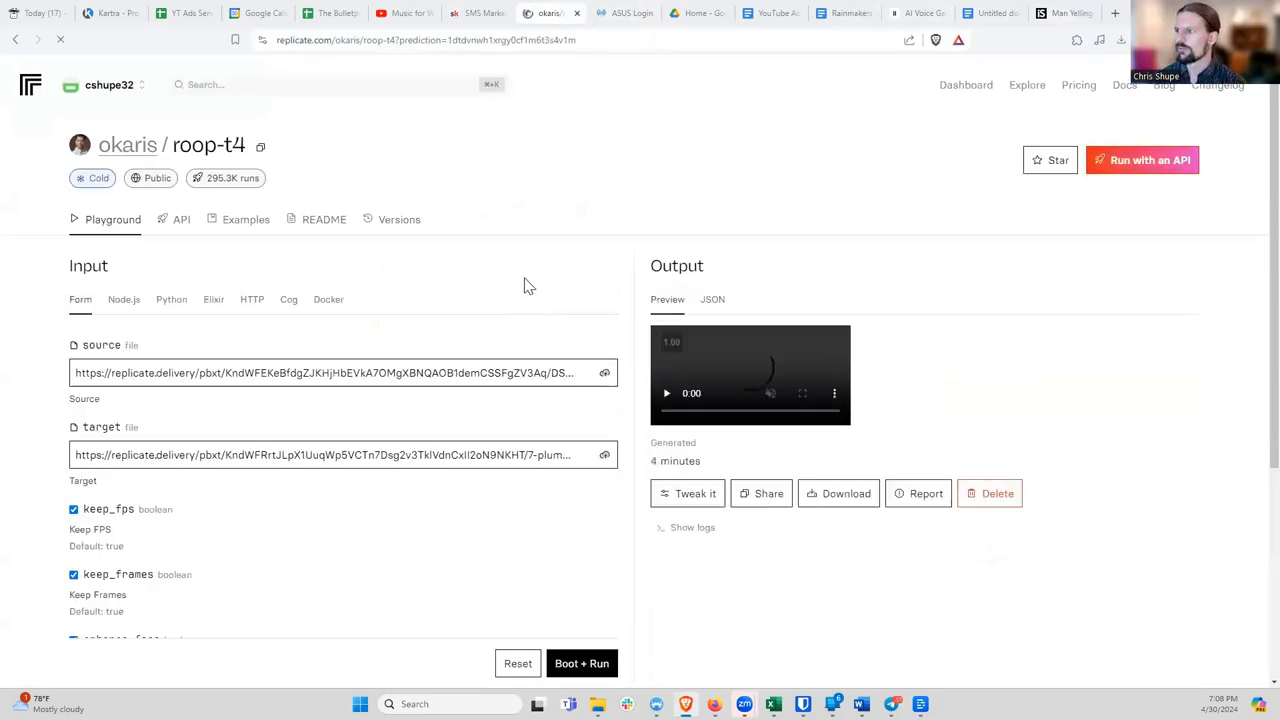
scroll(408, 306, "down", 3)
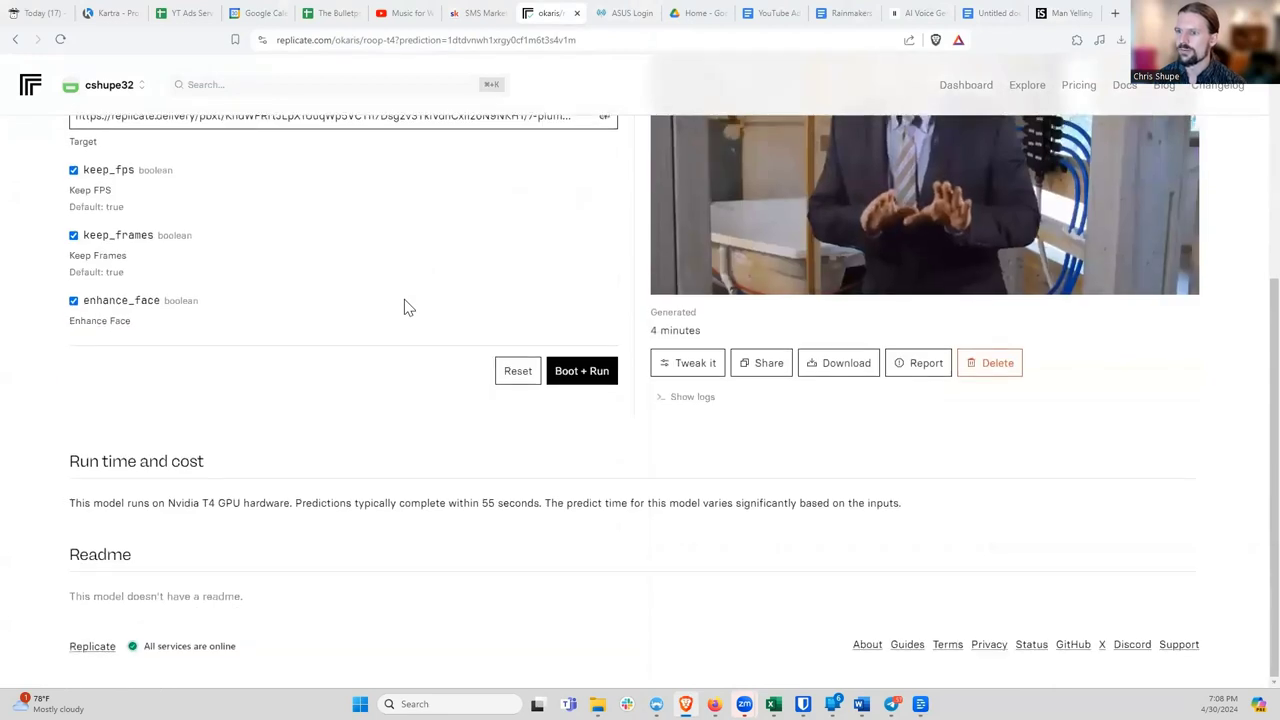
scroll(405, 303, "up", 4)
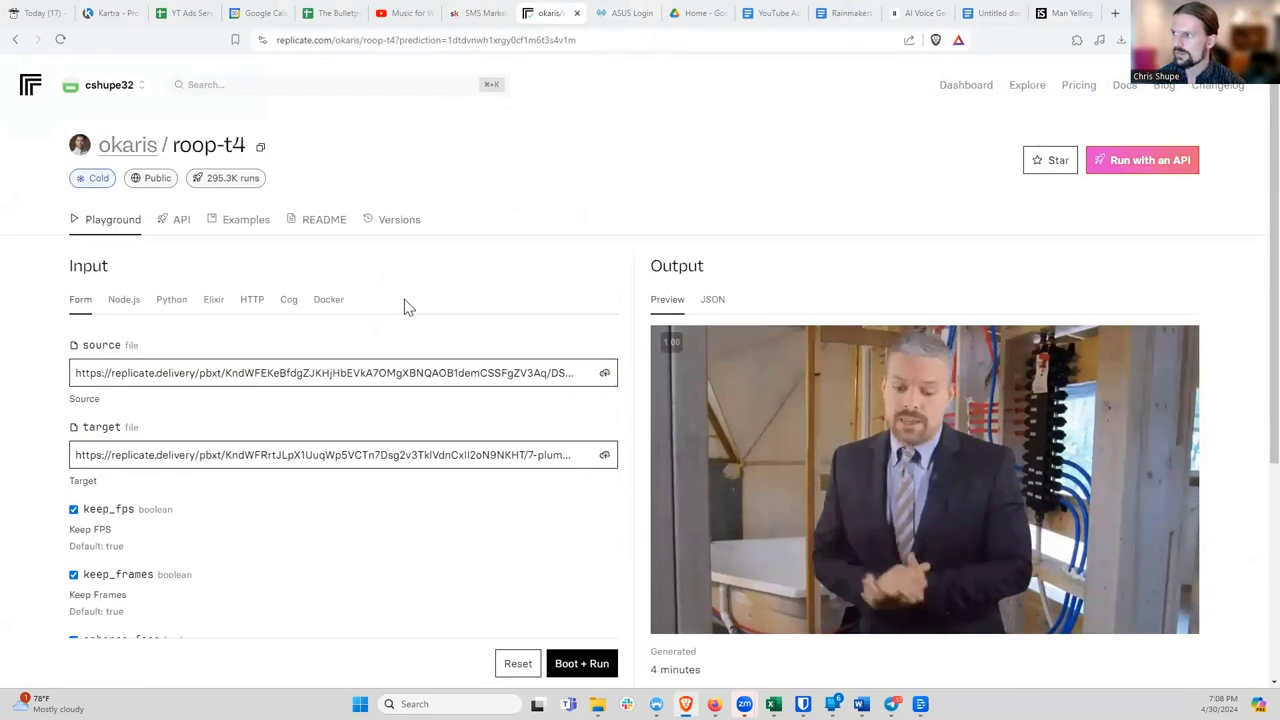
scroll(405, 303, "down", 3)
scroll(406, 306, "up", 3)
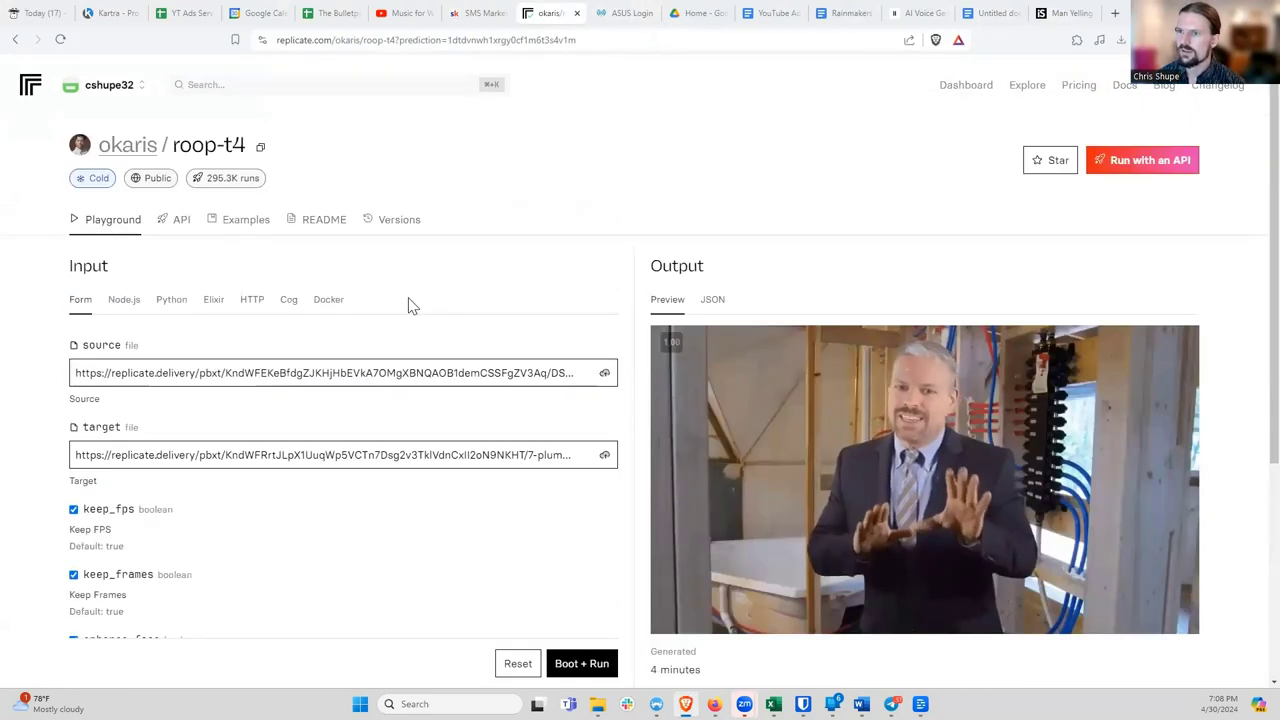
scroll(329, 357, "down", 3)
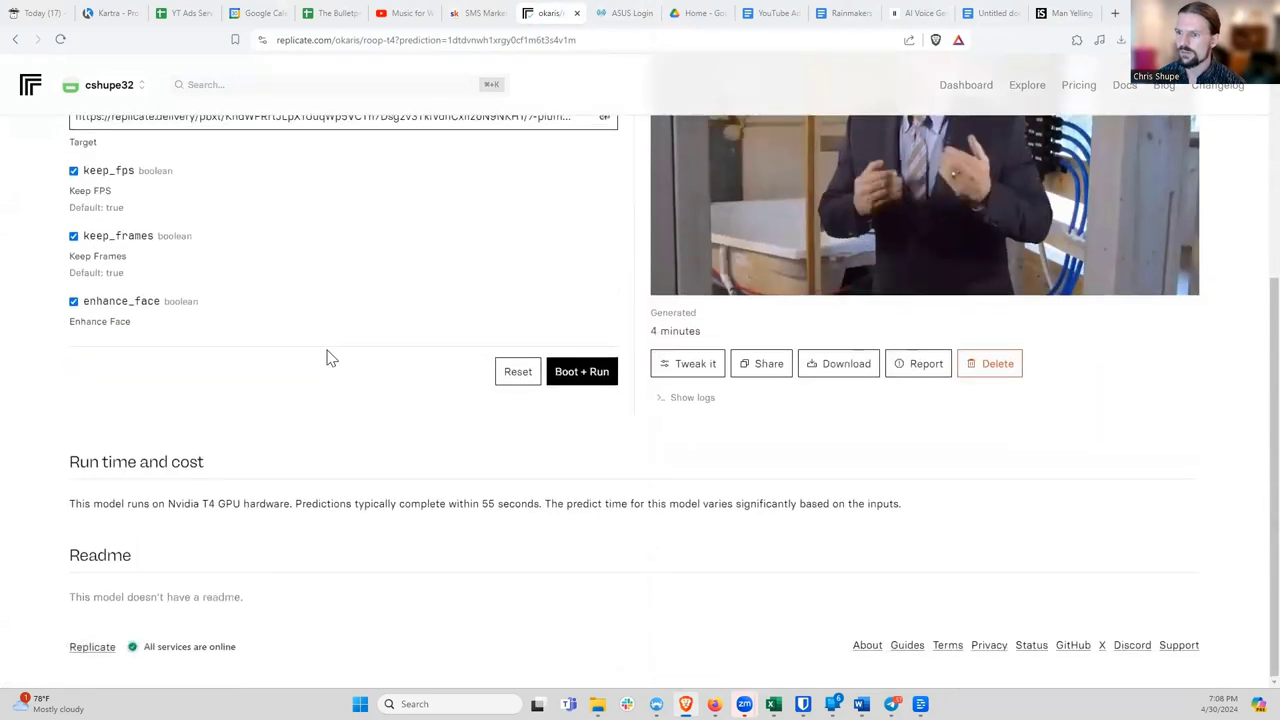
scroll(329, 357, "up", 3)
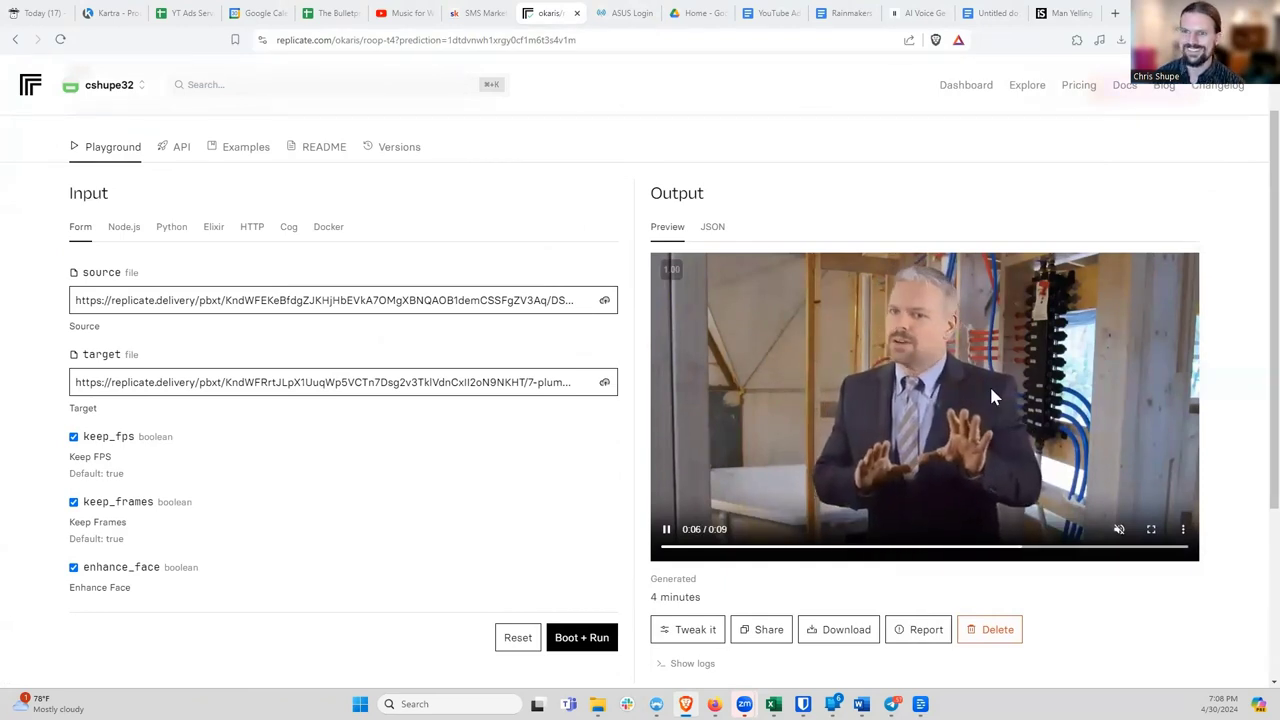
Step: View the generated roop-t4 video full screen, and return to Descript with the stock clip deselected
left_click(1151, 529)
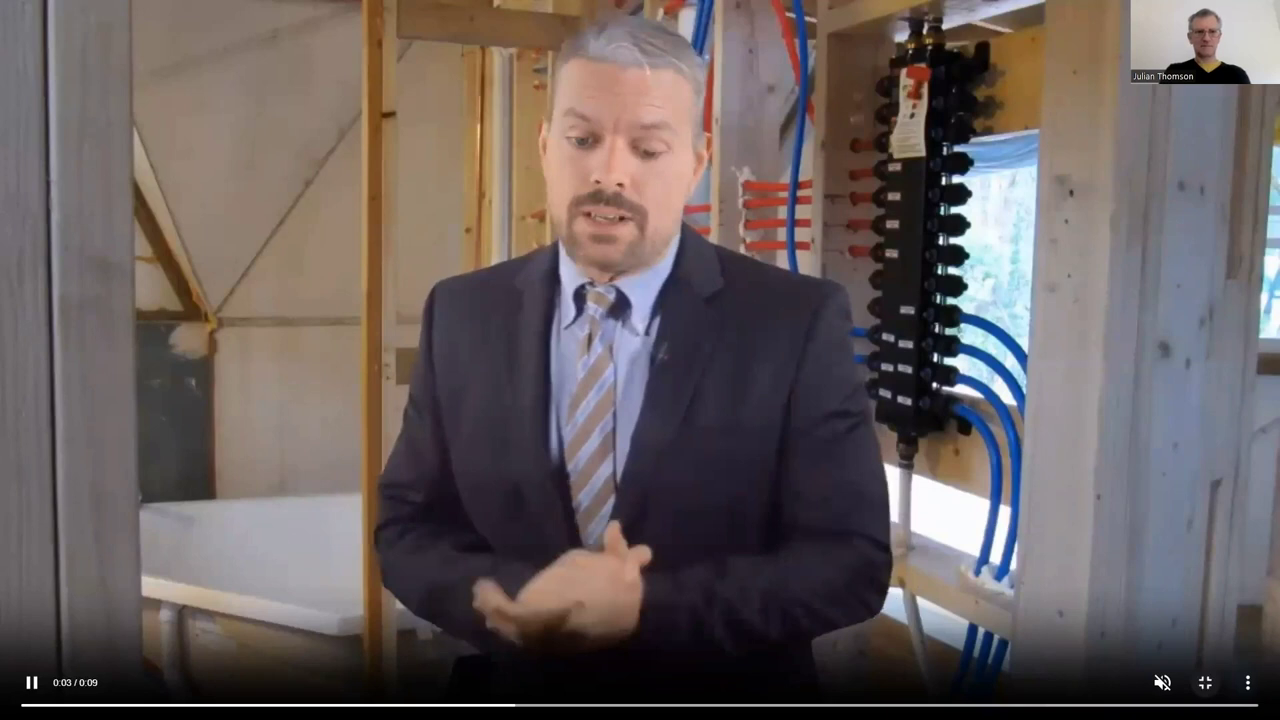
key("Escape")
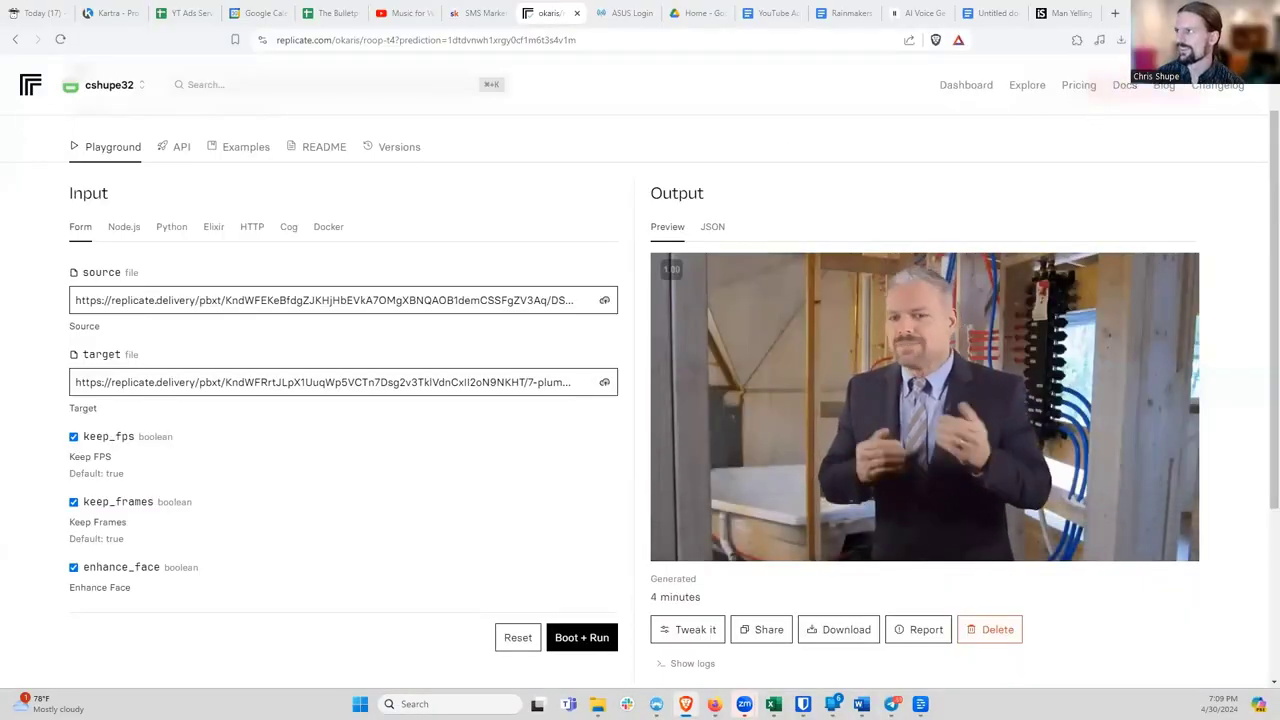
key("alt+Tab")
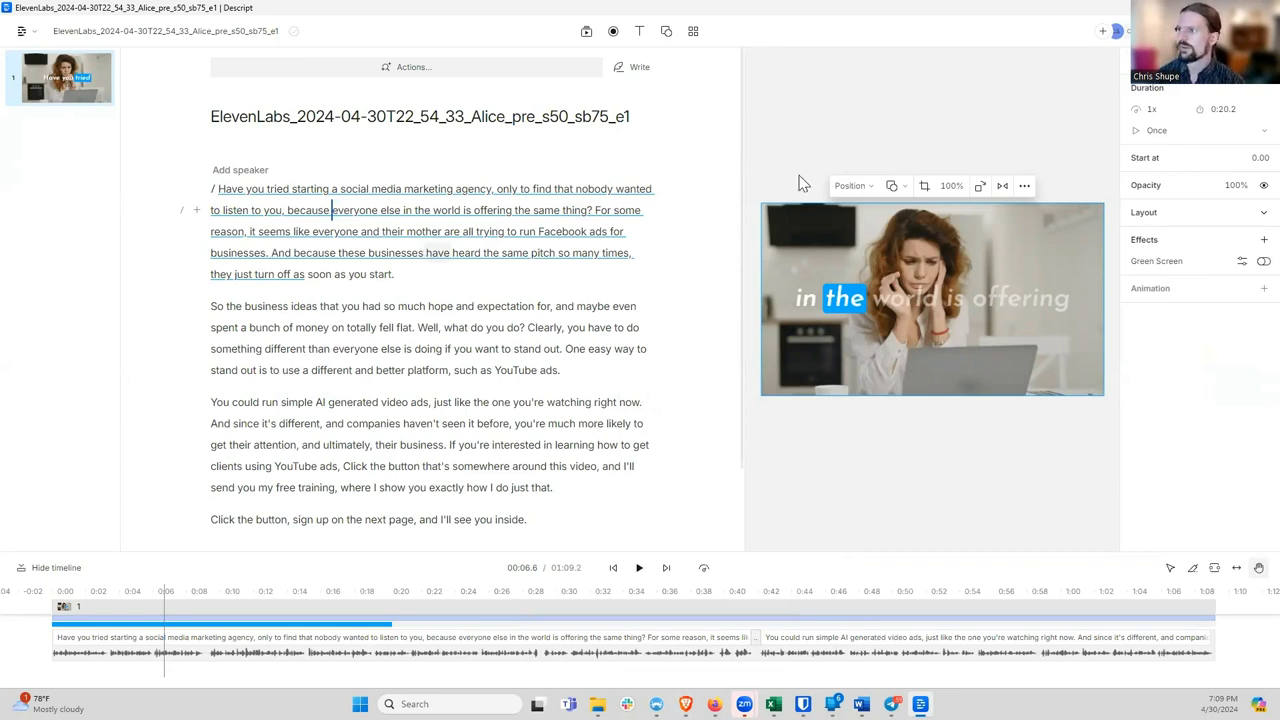
left_click(833, 446)
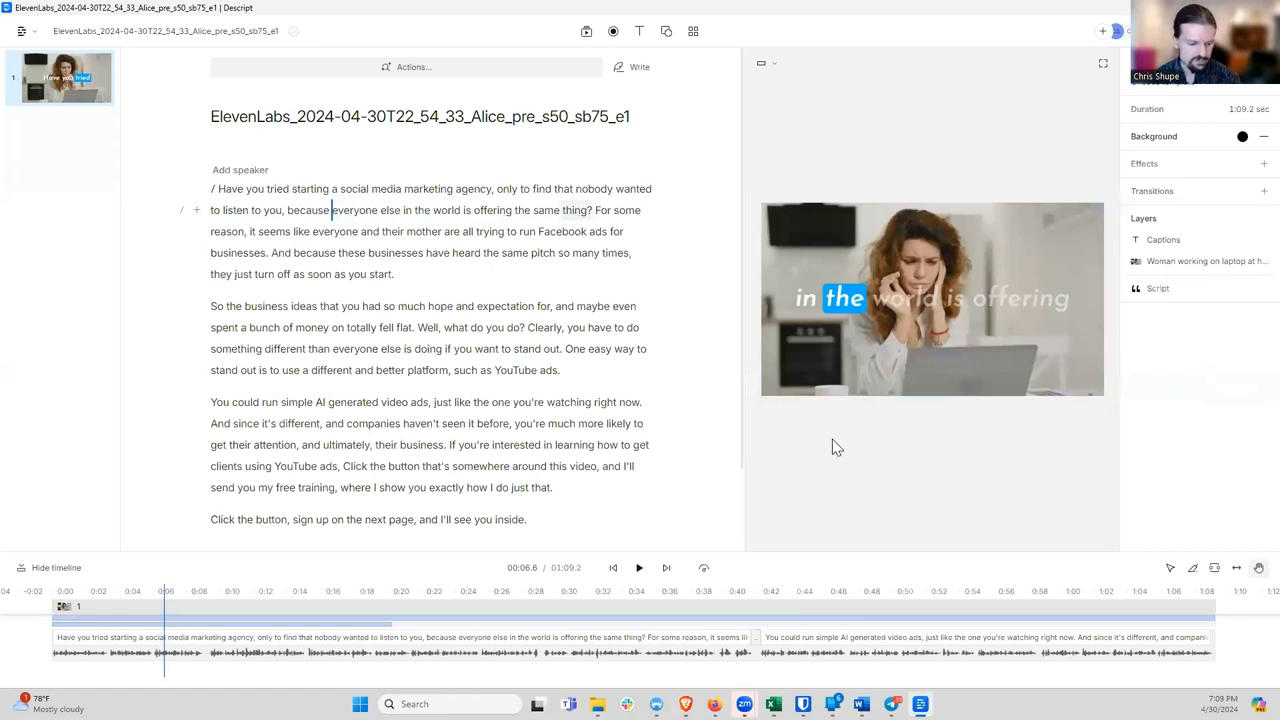